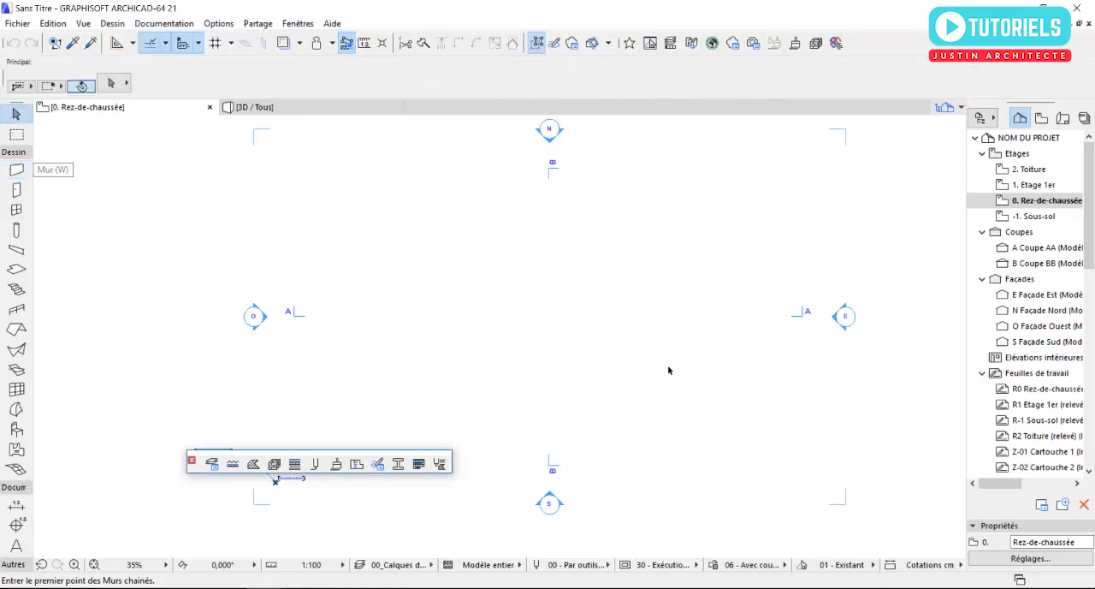
- Set the project's model working unit to centimetres
{"action": "left_click", "coordinate": [232, 25]}
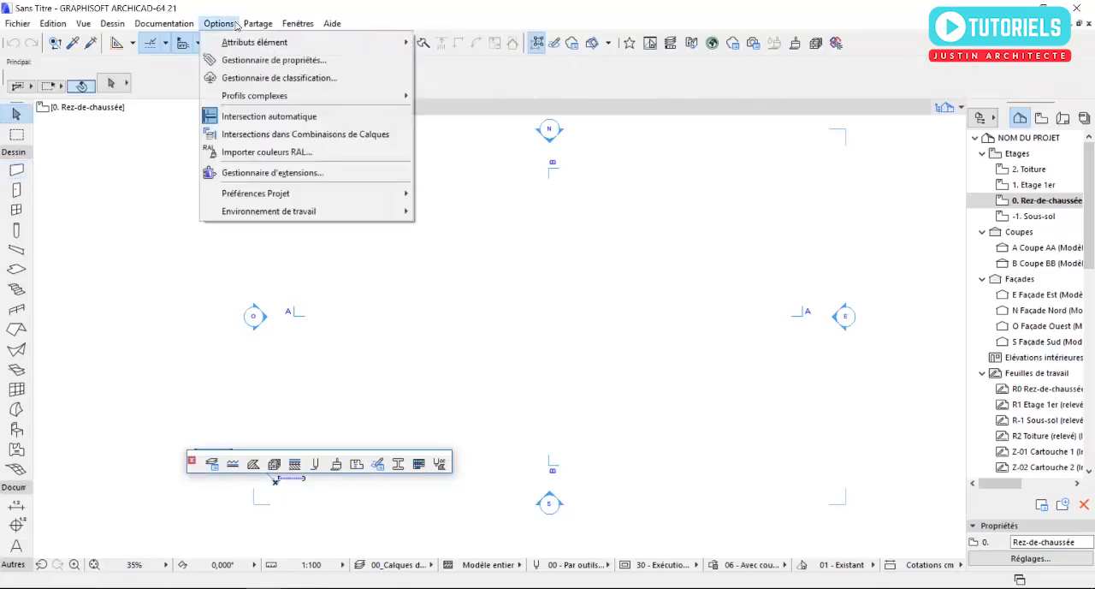
{"action": "mouse_move", "coordinate": [333, 193]}
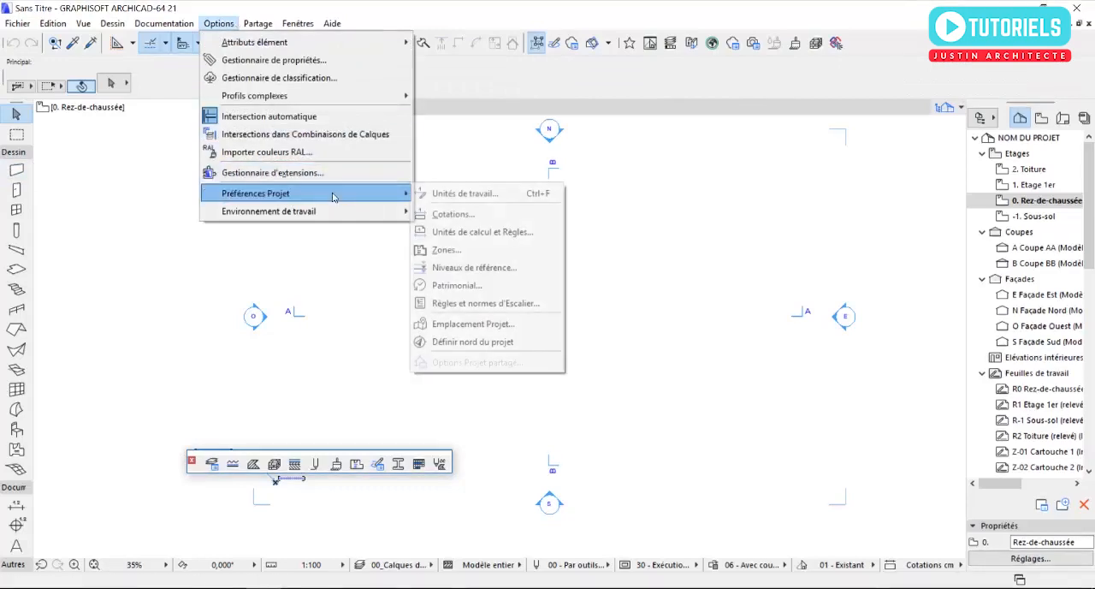
{"action": "left_click", "coordinate": [455, 194]}
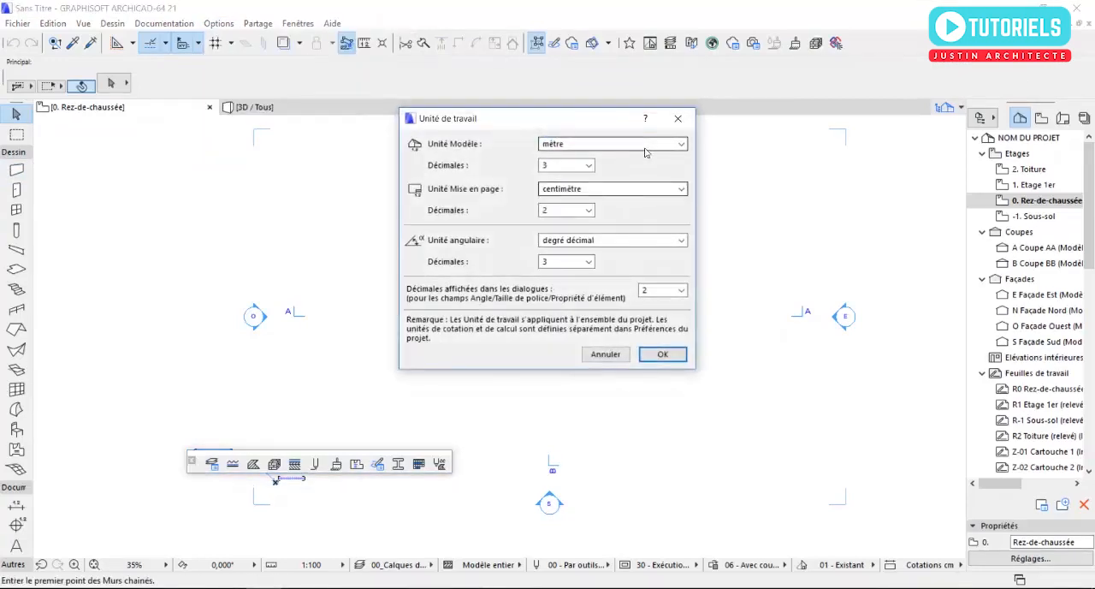
{"action": "left_click", "coordinate": [645, 145]}
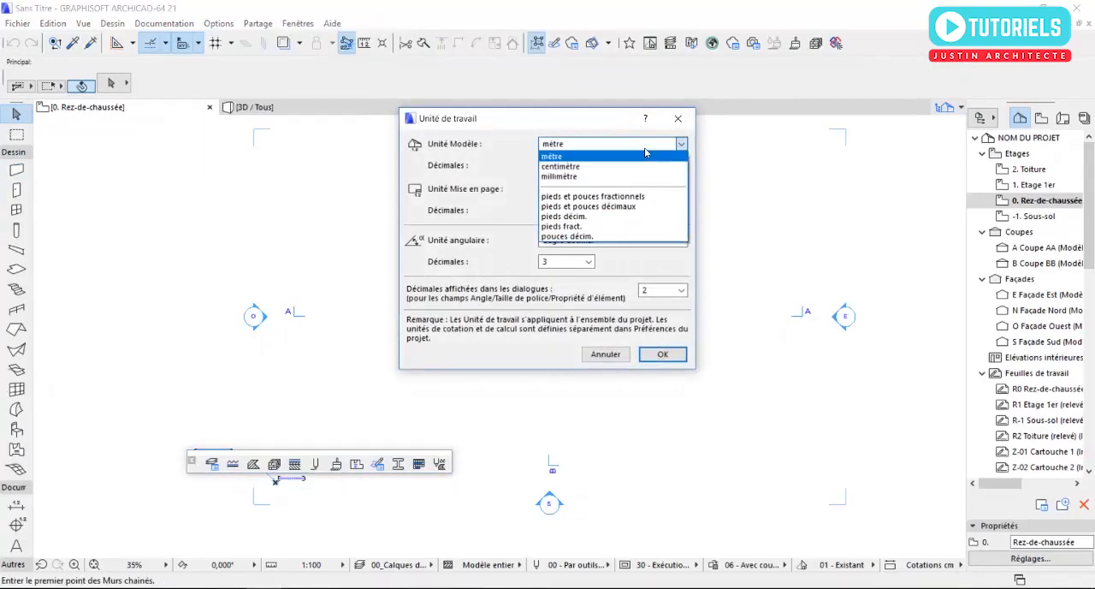
{"action": "left_click", "coordinate": [594, 167]}
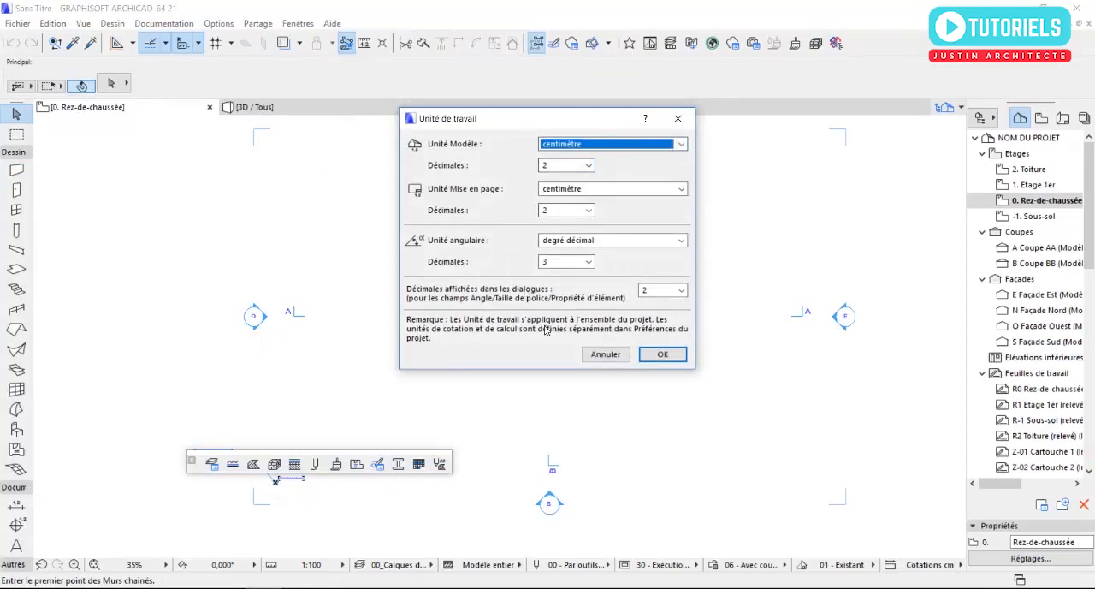
{"action": "left_click", "coordinate": [663, 356]}
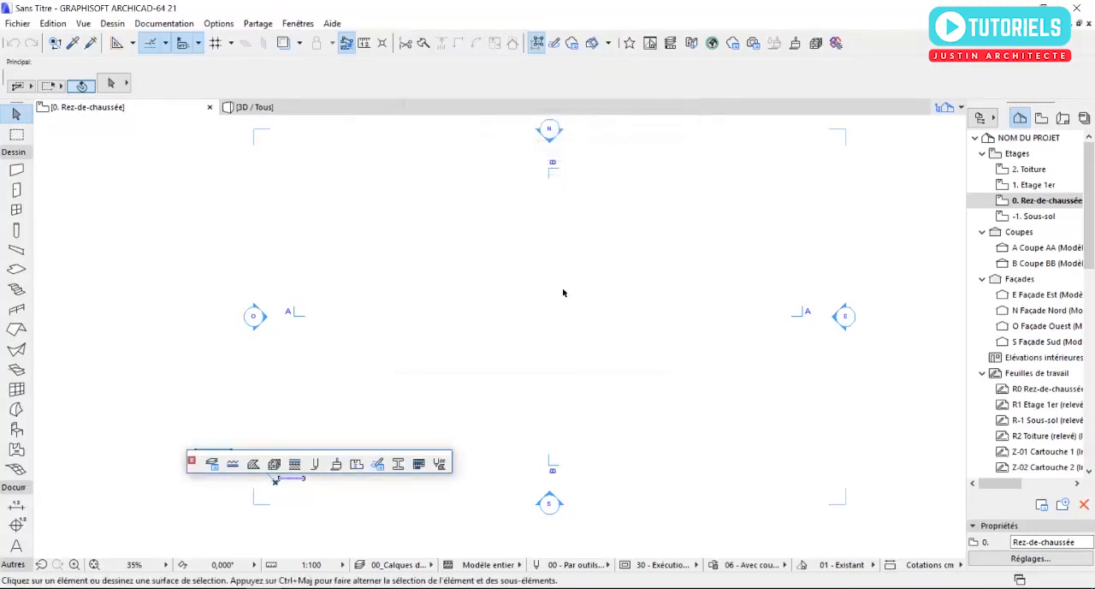
- Set the storey height of the Rez-de-chaussée to 320 cm in the storey settings
{"action": "left_click", "coordinate": [112, 23]}
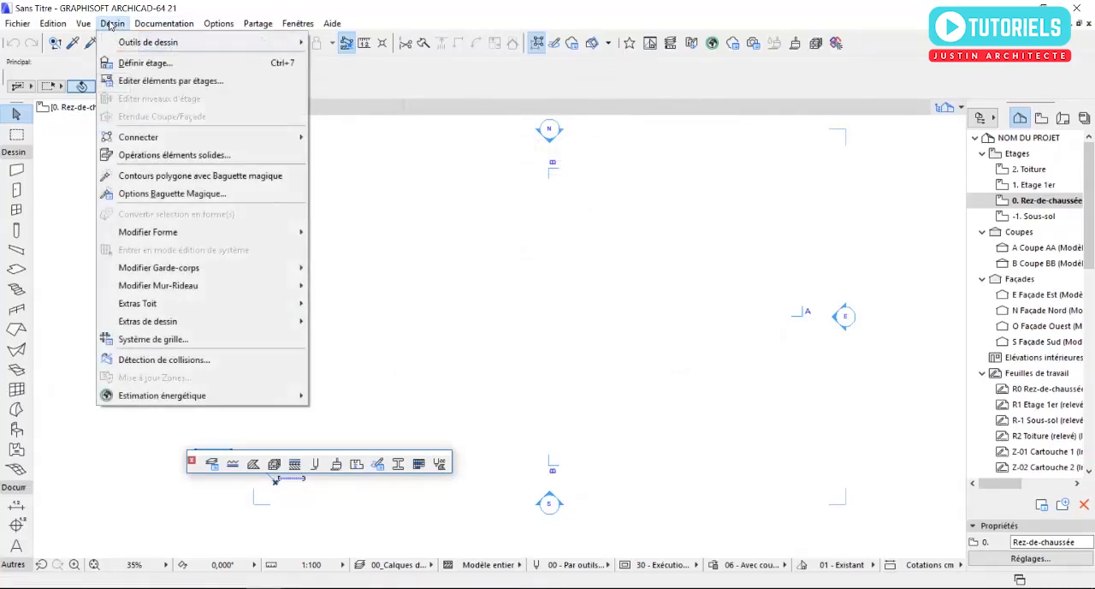
{"action": "left_click", "coordinate": [127, 63]}
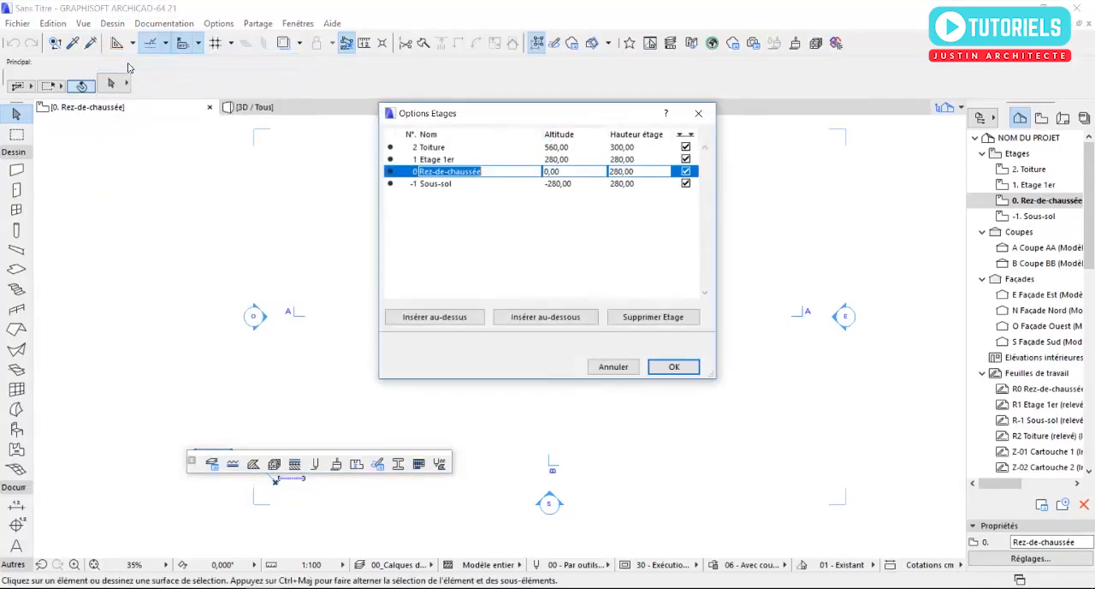
{"action": "left_click", "coordinate": [619, 175]}
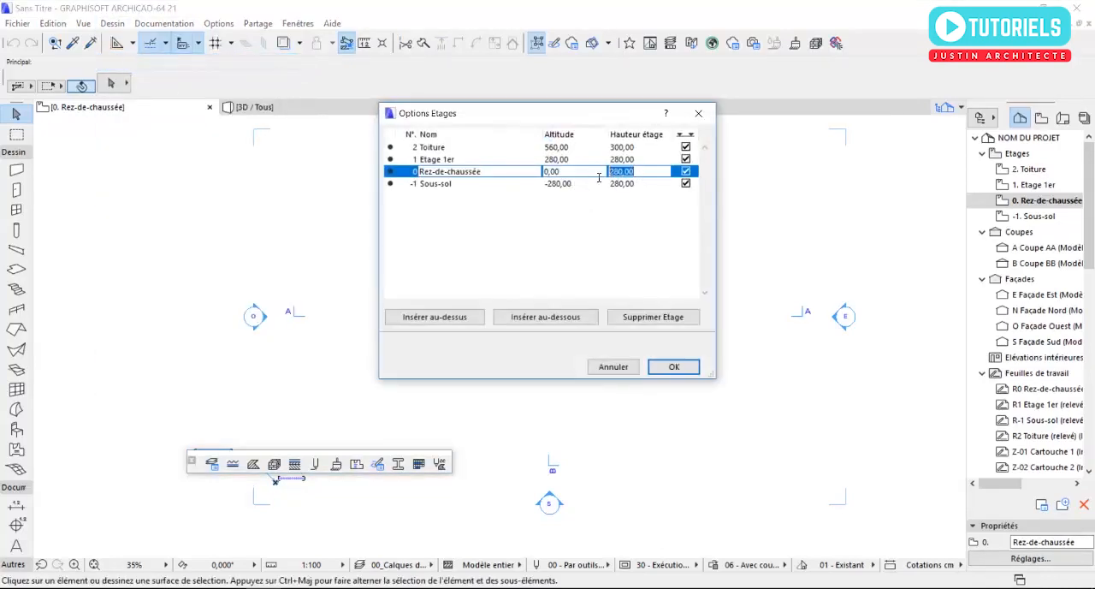
{"action": "type", "text": "320"}
{"action": "key", "text": "Return"}
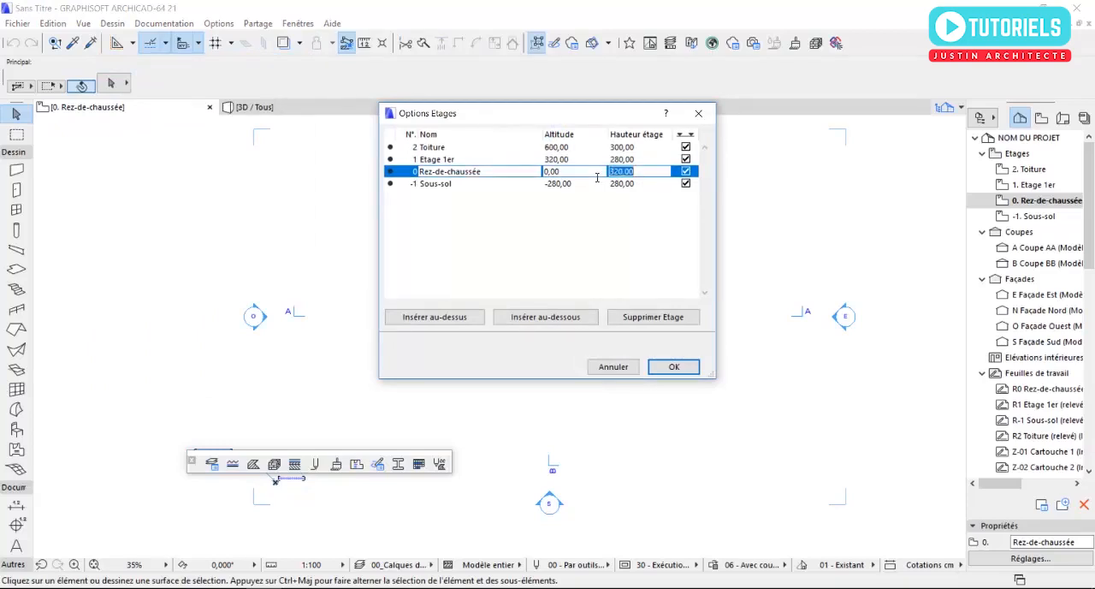
{"action": "left_click", "coordinate": [672, 367]}
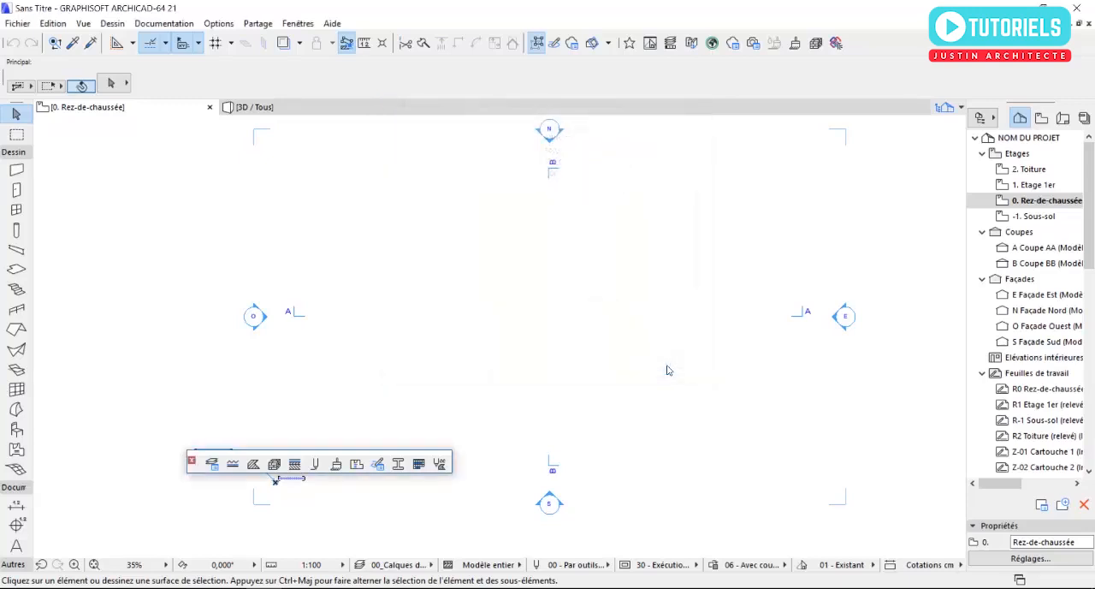
- Set the default wall to a basic single-material structure with a thickness of 18 cm
{"action": "left_click", "coordinate": [17, 170]}
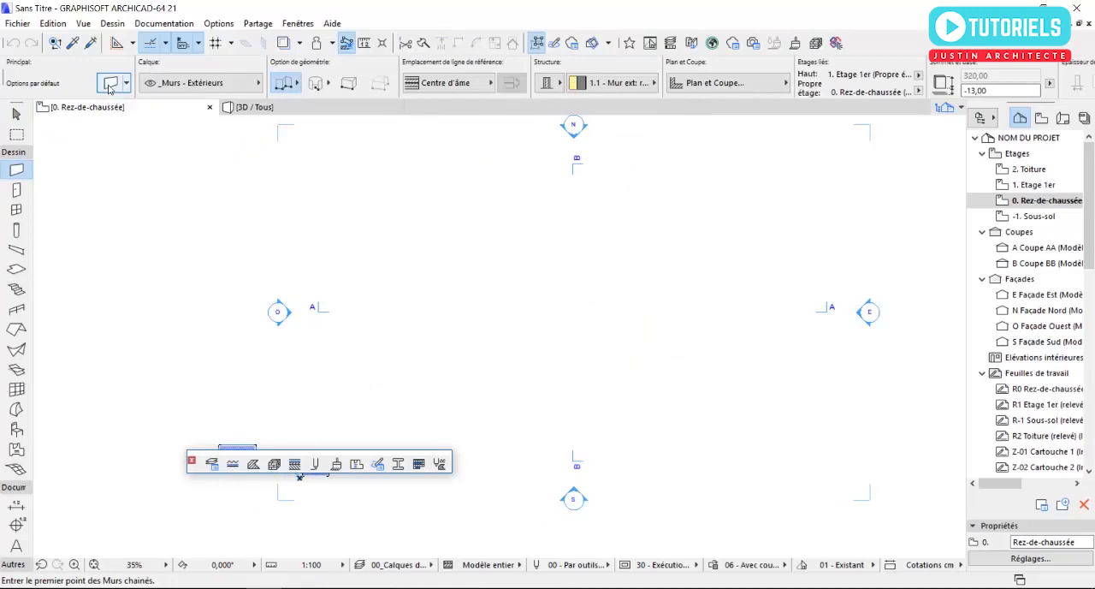
{"action": "left_click", "coordinate": [110, 83]}
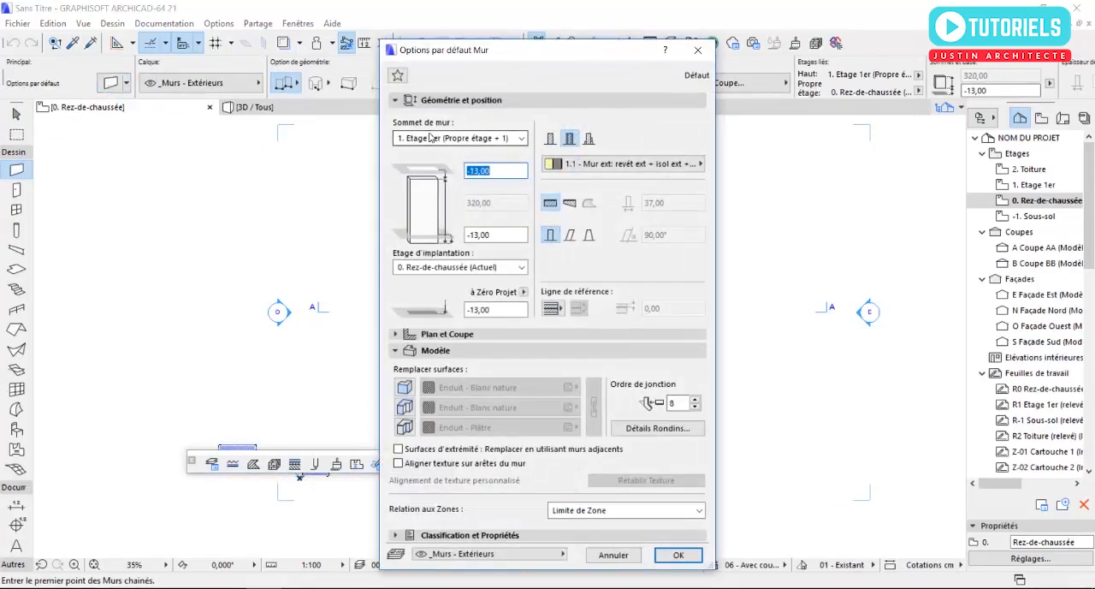
{"action": "left_click", "coordinate": [550, 137]}
{"action": "double_click", "coordinate": [684, 204]}
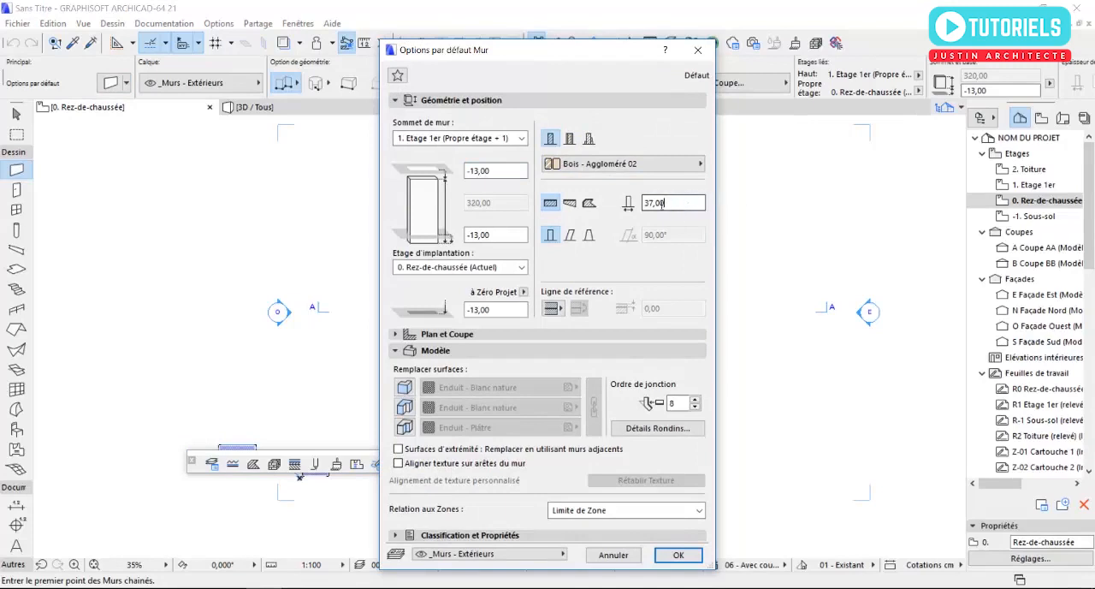
{"action": "type", "text": "18"}
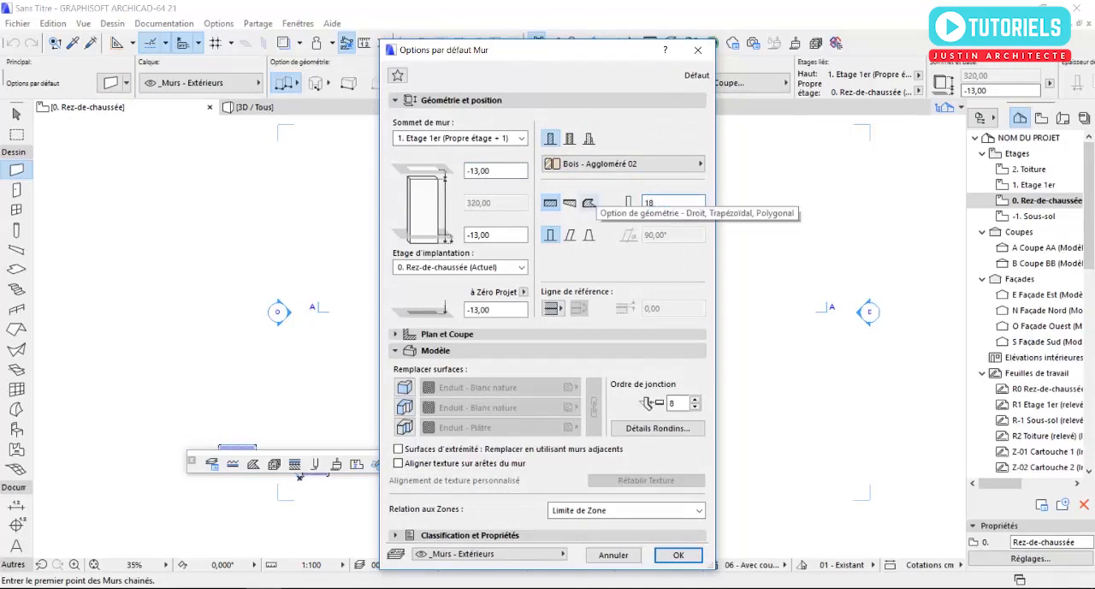
{"action": "type", "text": ",00"}
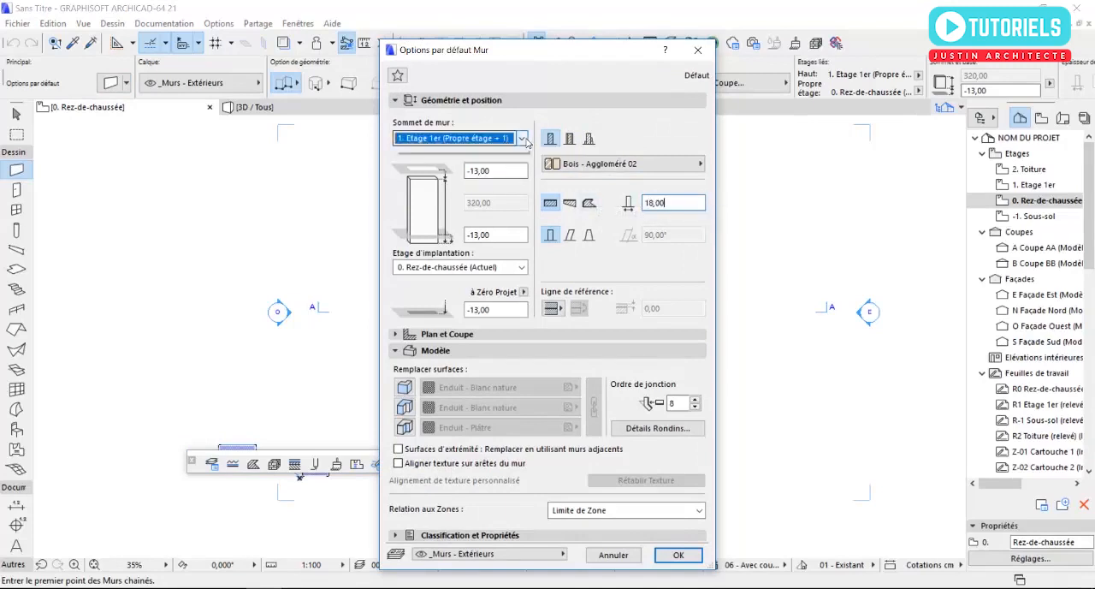
- Unlink the default wall's top from the storey above and set its base offset to 0
{"action": "left_click", "coordinate": [522, 138]}
{"action": "left_click", "coordinate": [408, 185]}
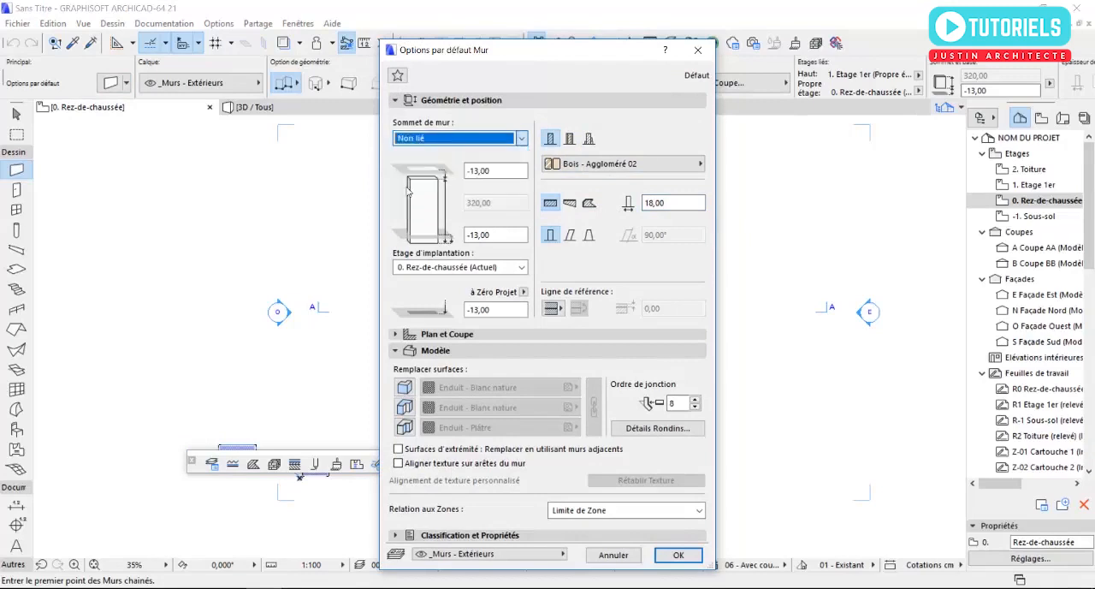
{"action": "left_click", "coordinate": [444, 237]}
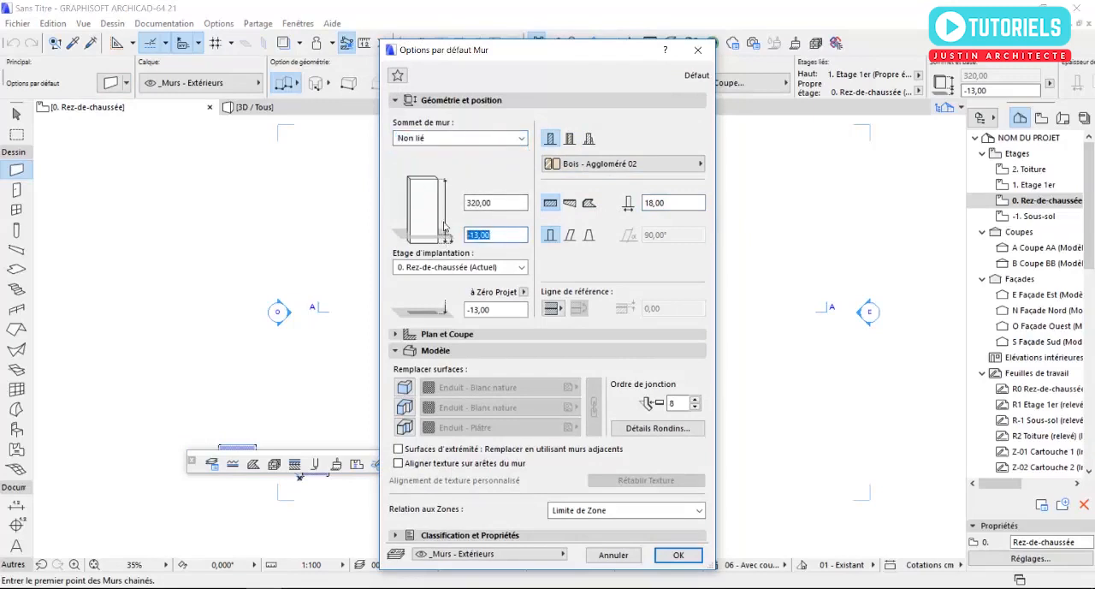
{"action": "type", "text": "0"}
{"action": "key", "text": "Return"}
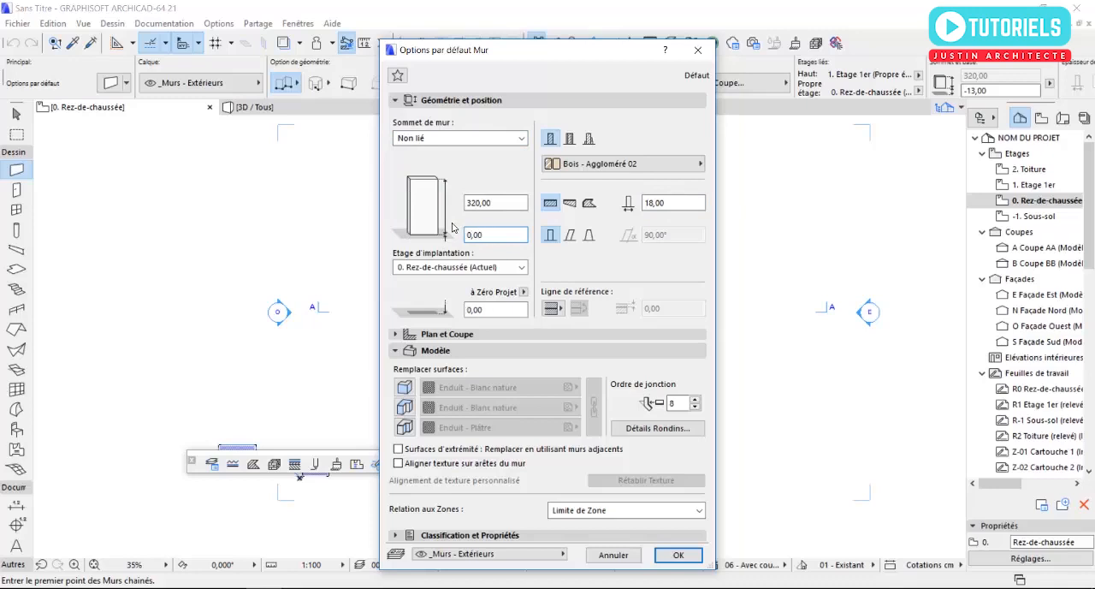
- Override all three surfaces of the default wall and assign it the building material Brique - Ciment (intérieur)
{"action": "left_click", "coordinate": [404, 387]}
{"action": "left_click", "coordinate": [404, 407]}
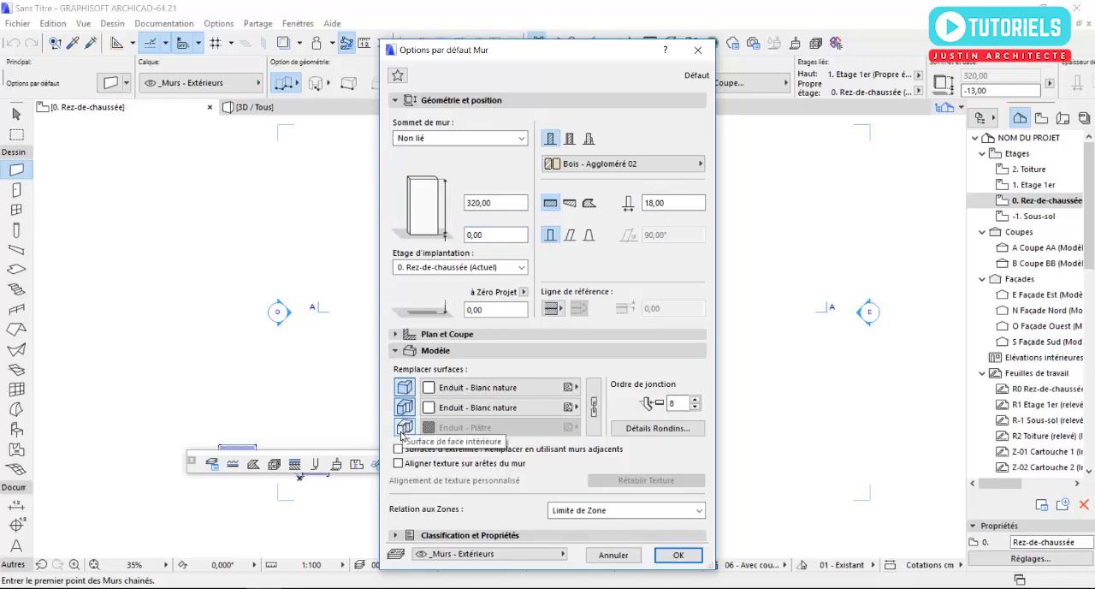
{"action": "left_click", "coordinate": [404, 430]}
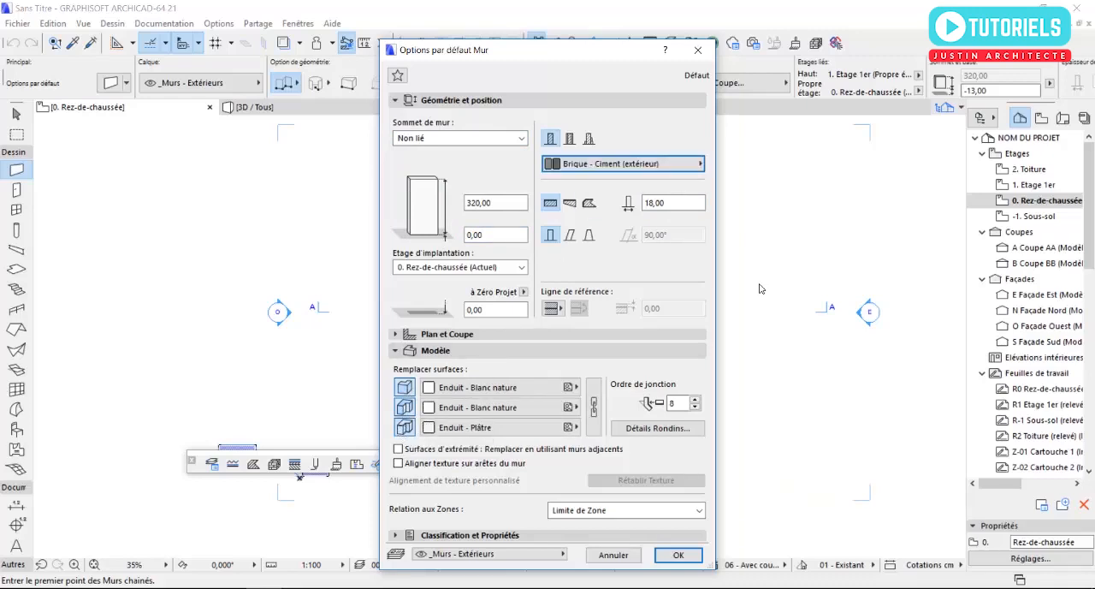
{"action": "left_click", "coordinate": [625, 164]}
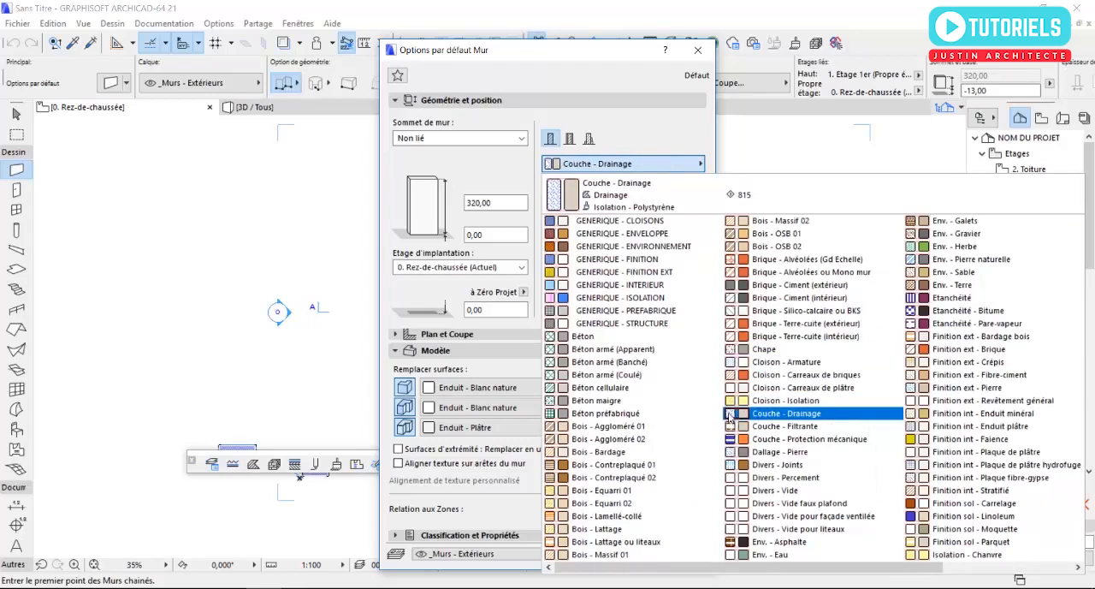
{"action": "left_click", "coordinate": [760, 298]}
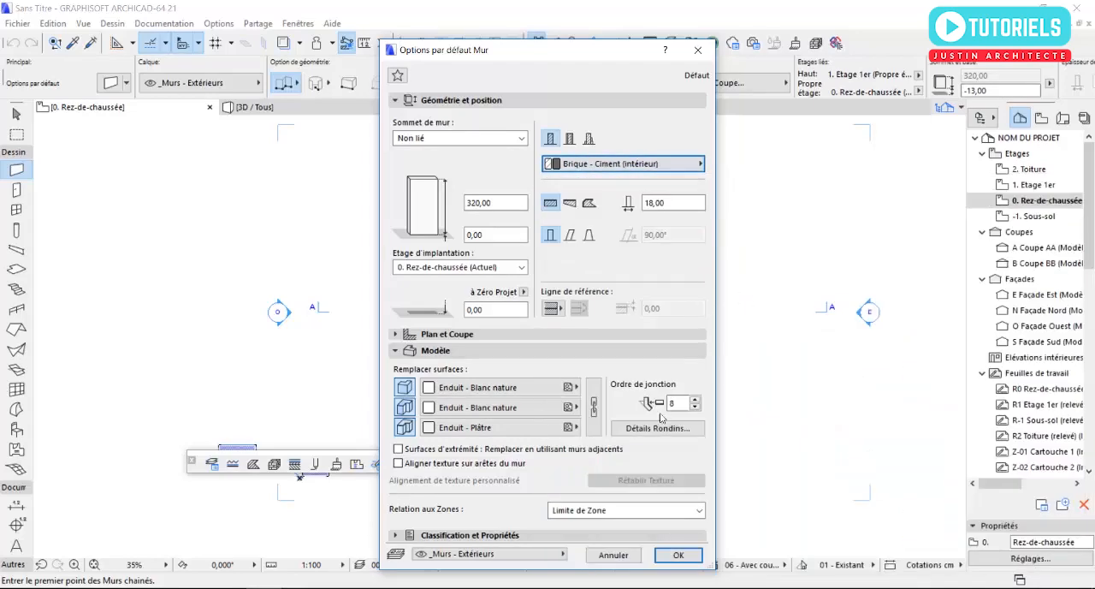
{"action": "left_click", "coordinate": [676, 555]}
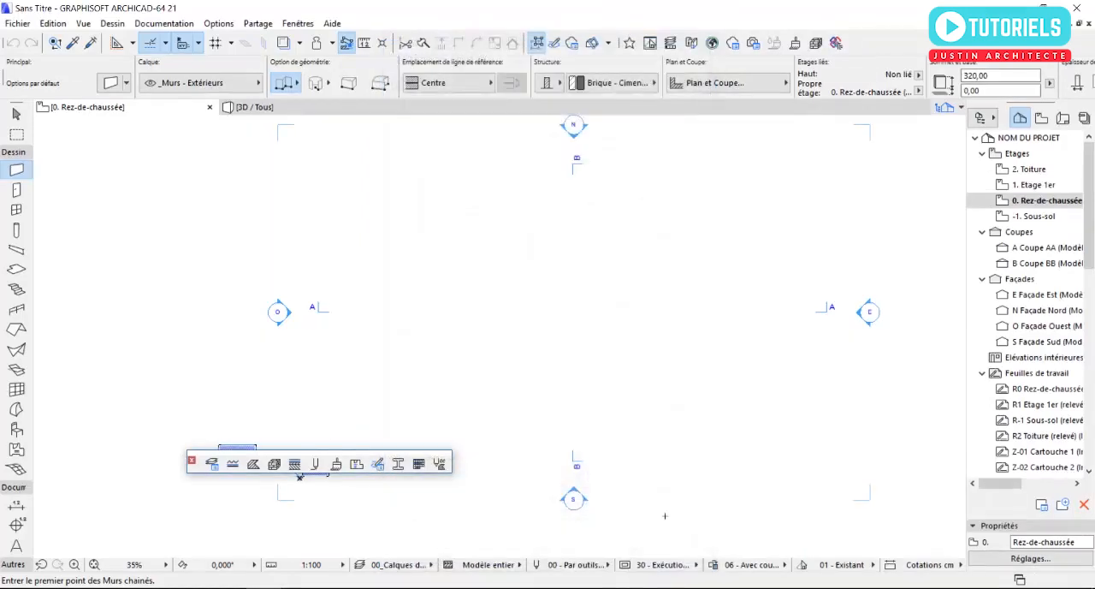
- Draw a rectangle of walls on the ground-floor plan, 2000 cm wide and 2500 cm deep, using the rectangular wall geometry
{"action": "left_click", "coordinate": [285, 83]}
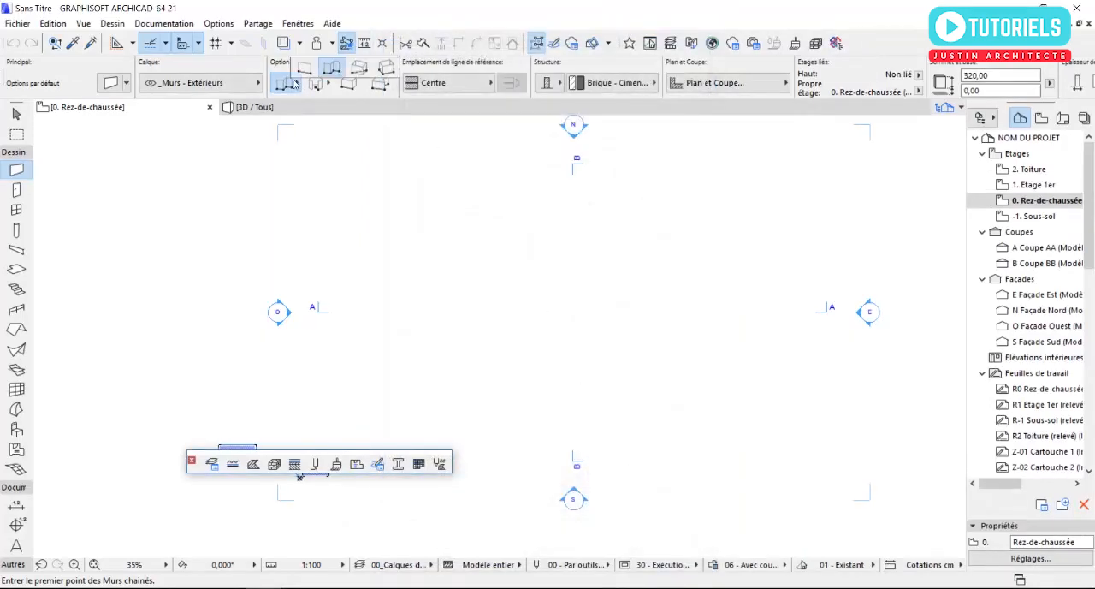
{"action": "left_click", "coordinate": [359, 70]}
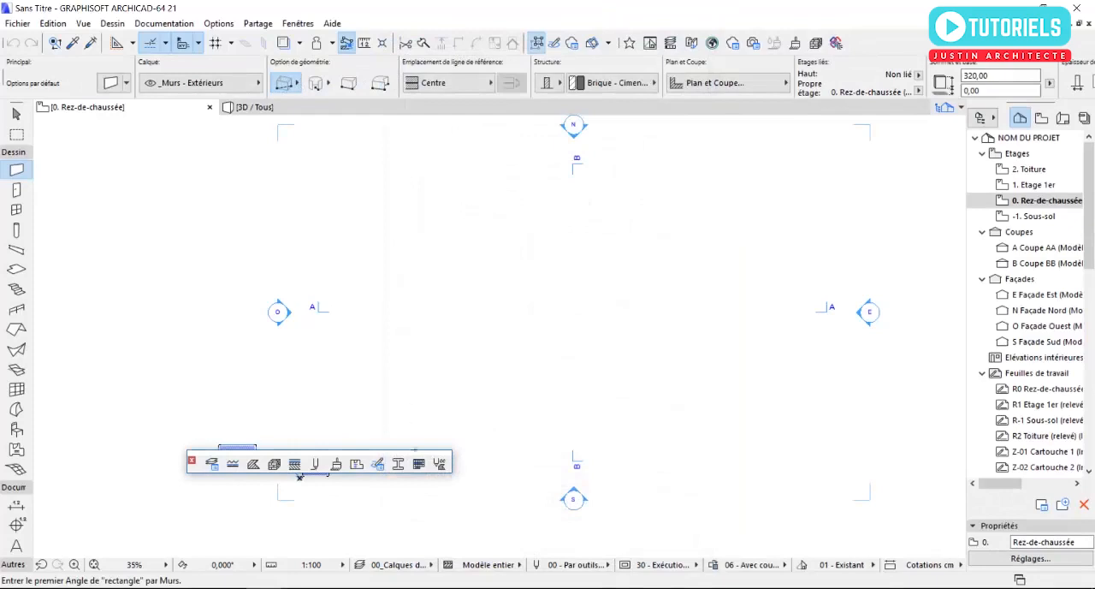
{"action": "left_click", "coordinate": [449, 426]}
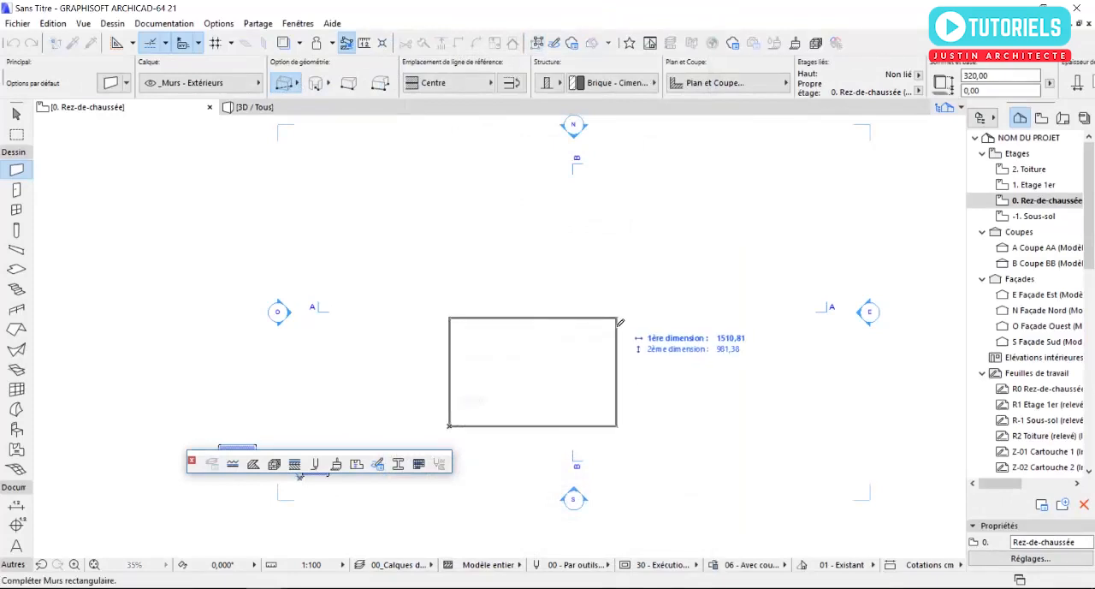
{"action": "type", "text": "2000,0"}
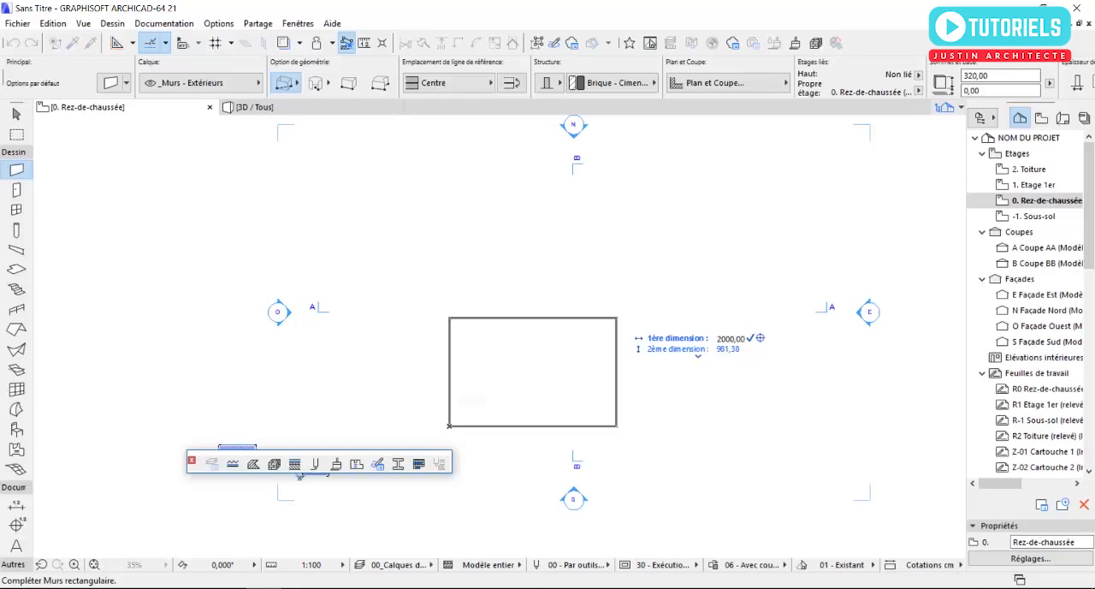
{"action": "type", "text": "0"}
{"action": "key", "text": "Tab"}
{"action": "type", "text": "2500"}
{"action": "key", "text": "Return"}
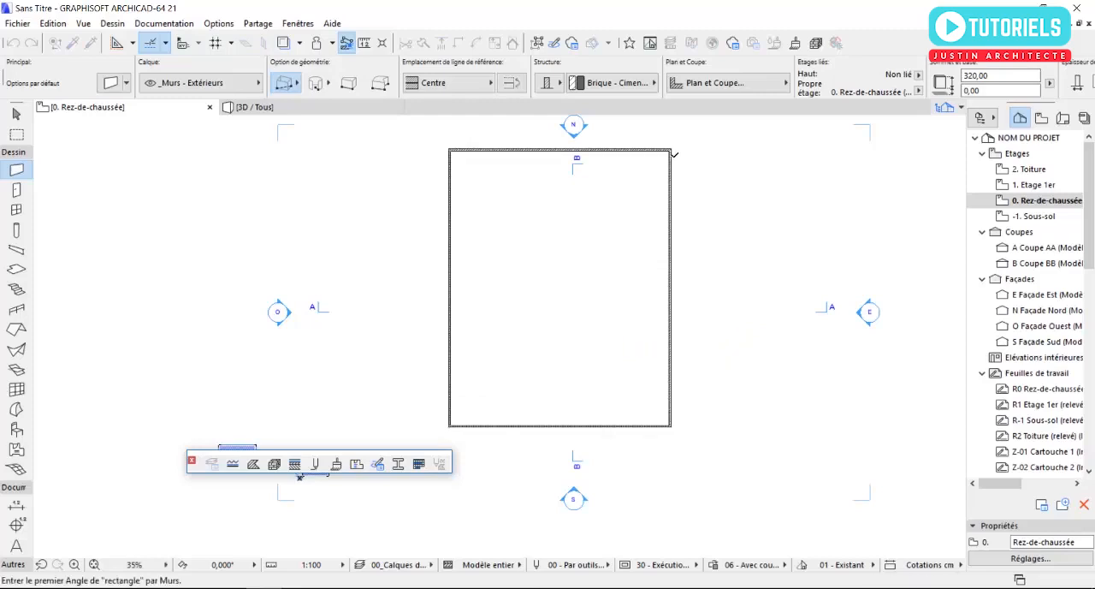
{"action": "scroll", "coordinate": [642, 158], "scroll_direction": "up", "scroll_amount": 8}
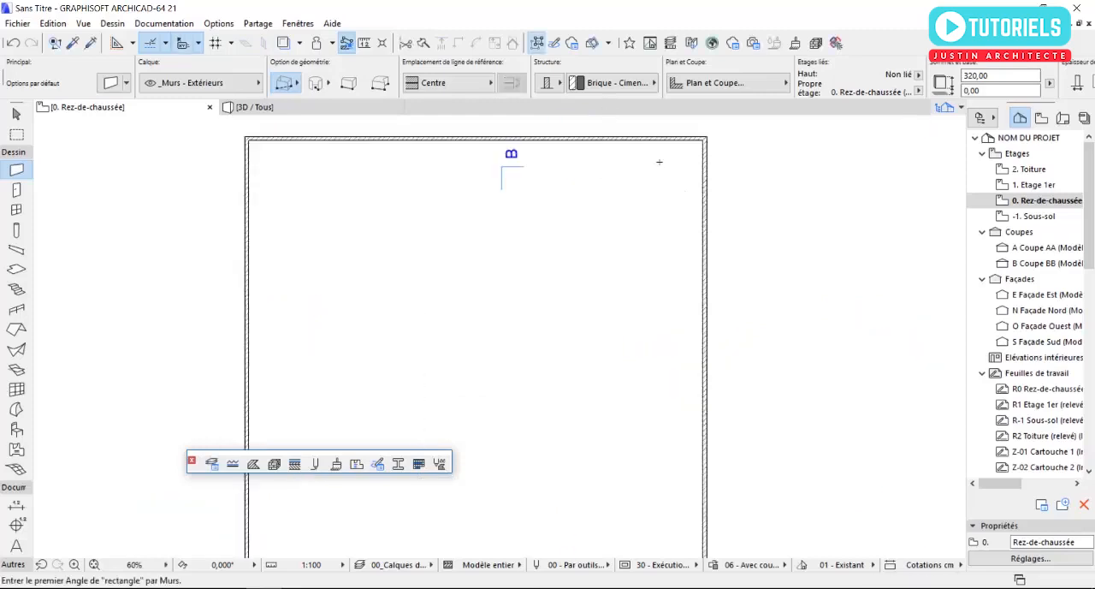
{"action": "key", "text": "Escape"}
{"action": "left_click", "coordinate": [757, 175]}
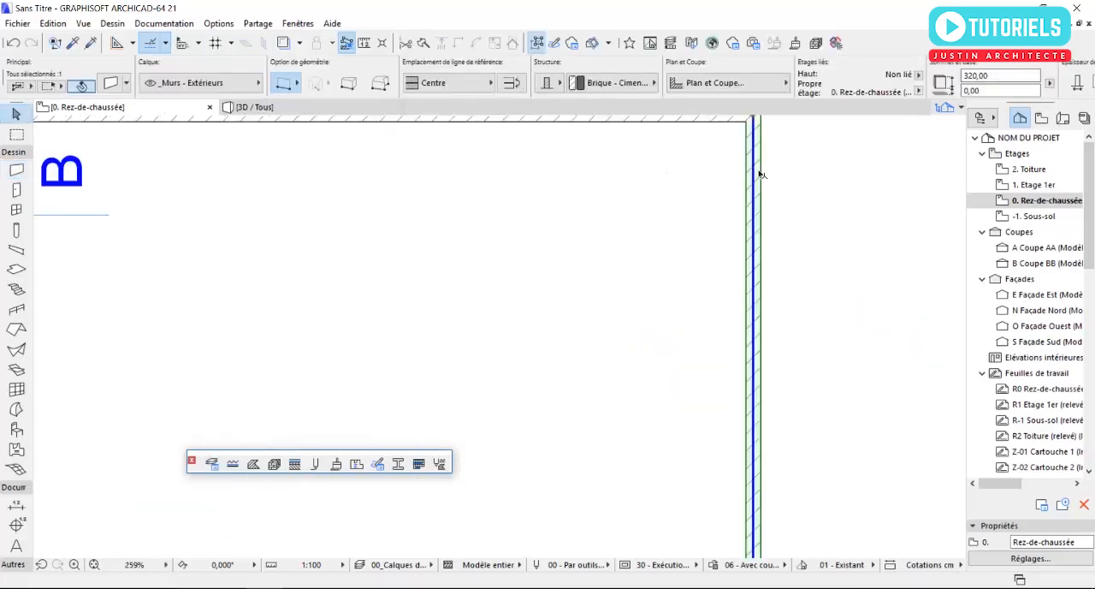
{"action": "scroll", "coordinate": [757, 174], "scroll_direction": "down", "scroll_amount": 4}
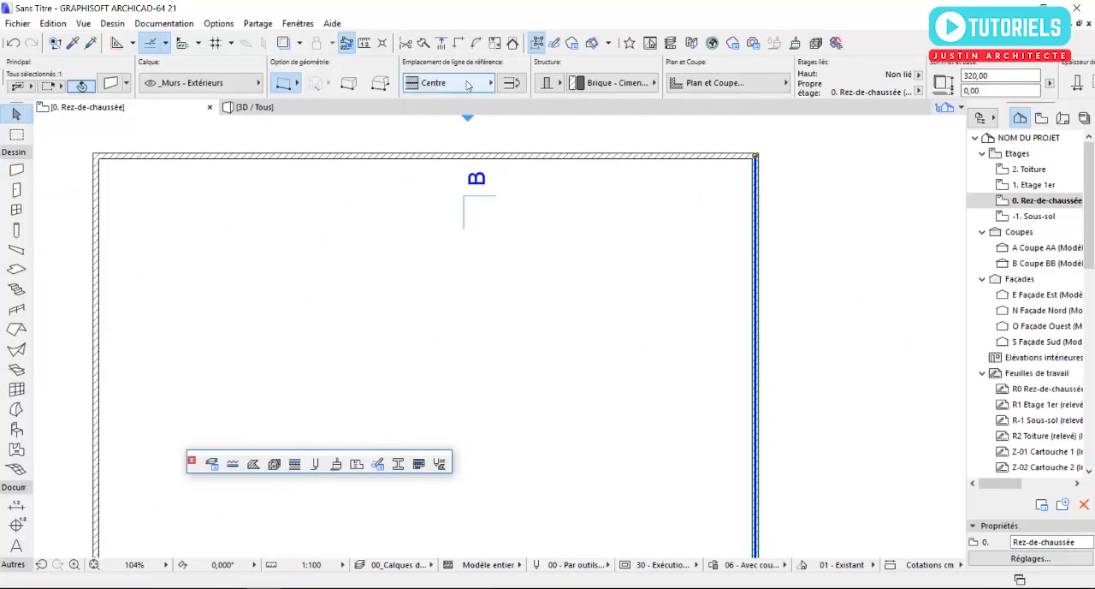
{"action": "left_click", "coordinate": [467, 83]}
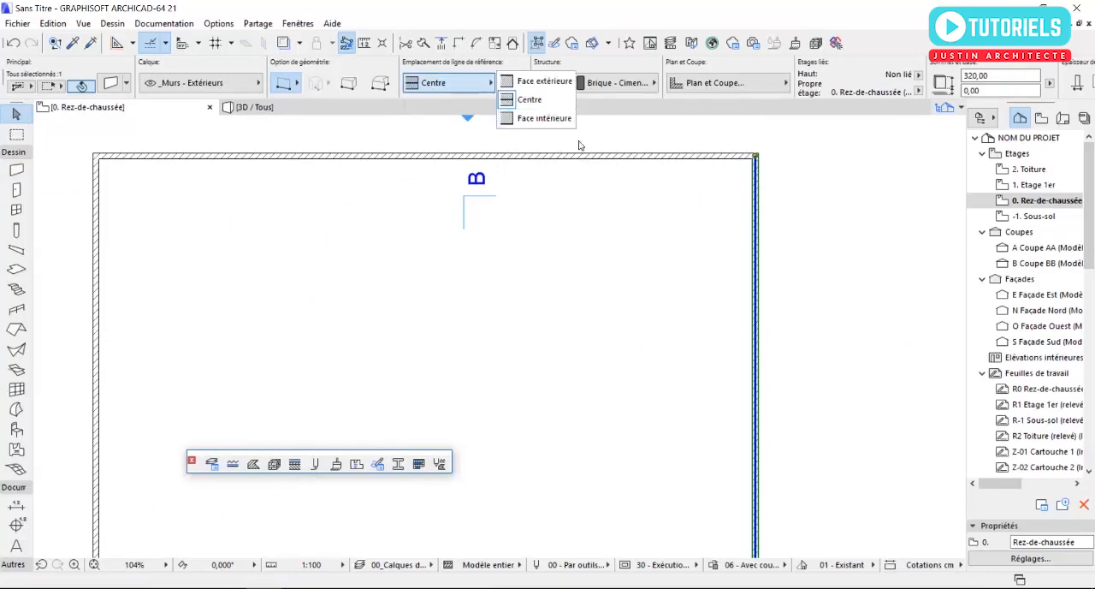
{"action": "left_click", "coordinate": [641, 186]}
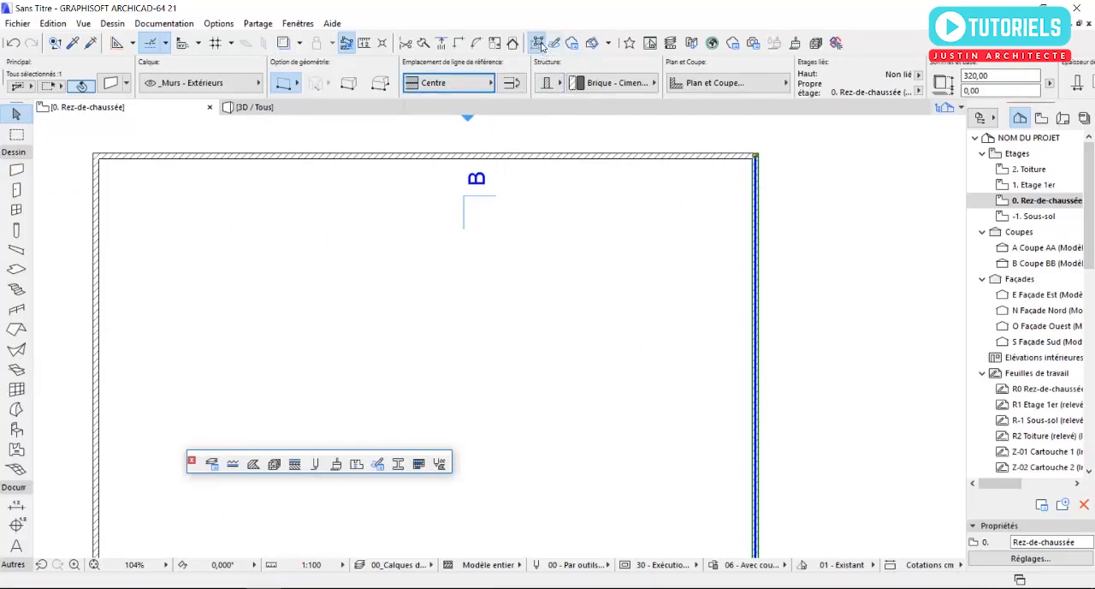
- Set the reference line of all four outer walls to Face extérieure
{"action": "key", "text": "ctrl+a"}
{"action": "left_click", "coordinate": [462, 83]}
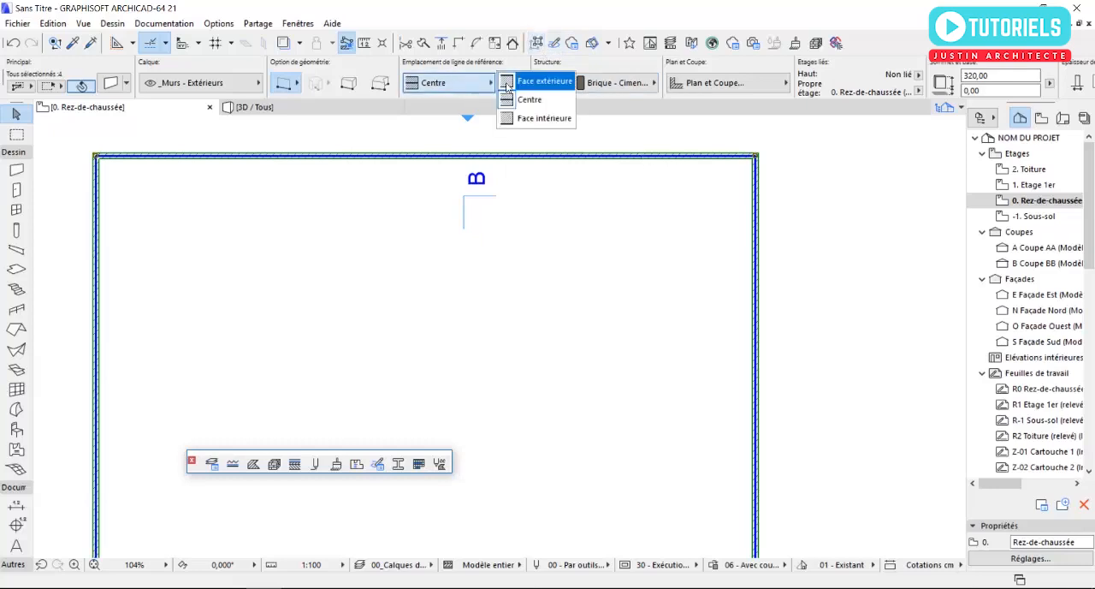
{"action": "left_click", "coordinate": [529, 82]}
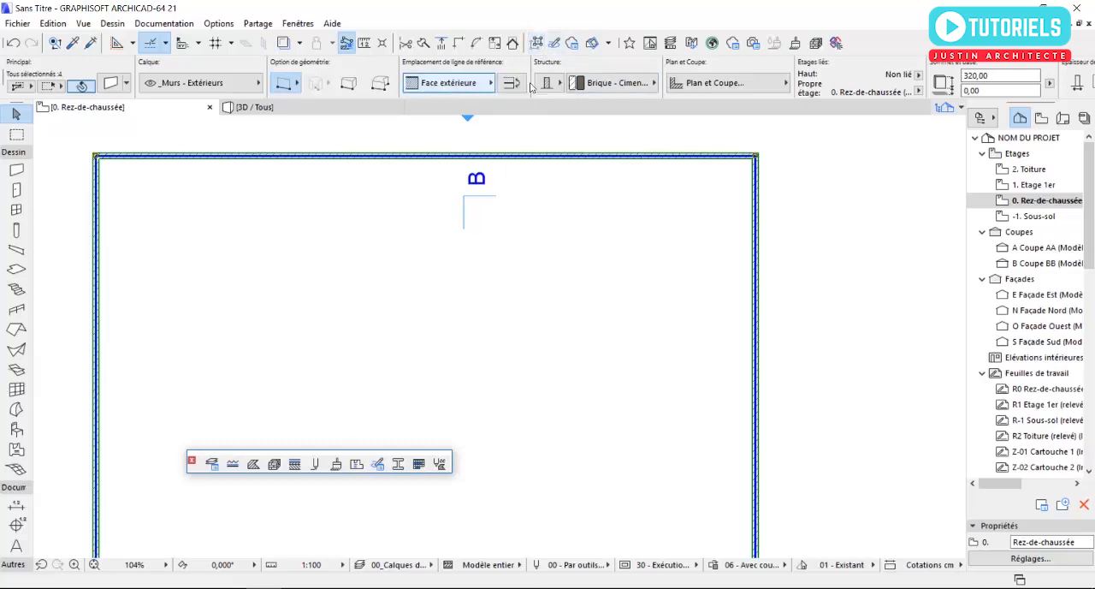
{"action": "left_click", "coordinate": [636, 269]}
{"action": "scroll", "coordinate": [672, 279], "scroll_direction": "down", "scroll_amount": 4}
{"action": "scroll", "coordinate": [501, 479], "scroll_direction": "up", "scroll_amount": 7}
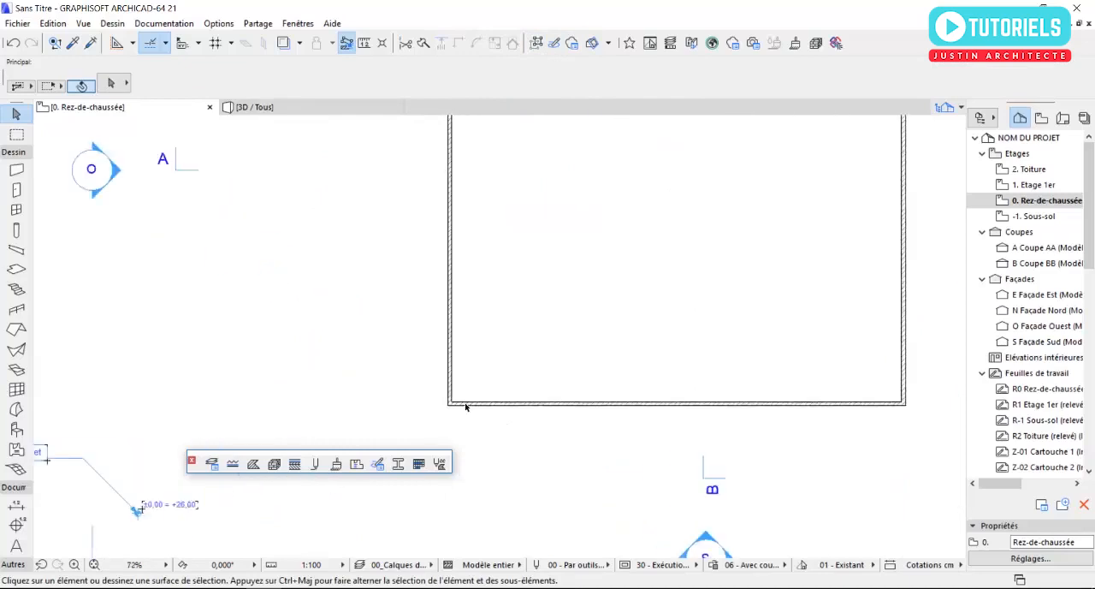
{"action": "scroll", "coordinate": [540, 381], "scroll_direction": "down", "scroll_amount": 8}
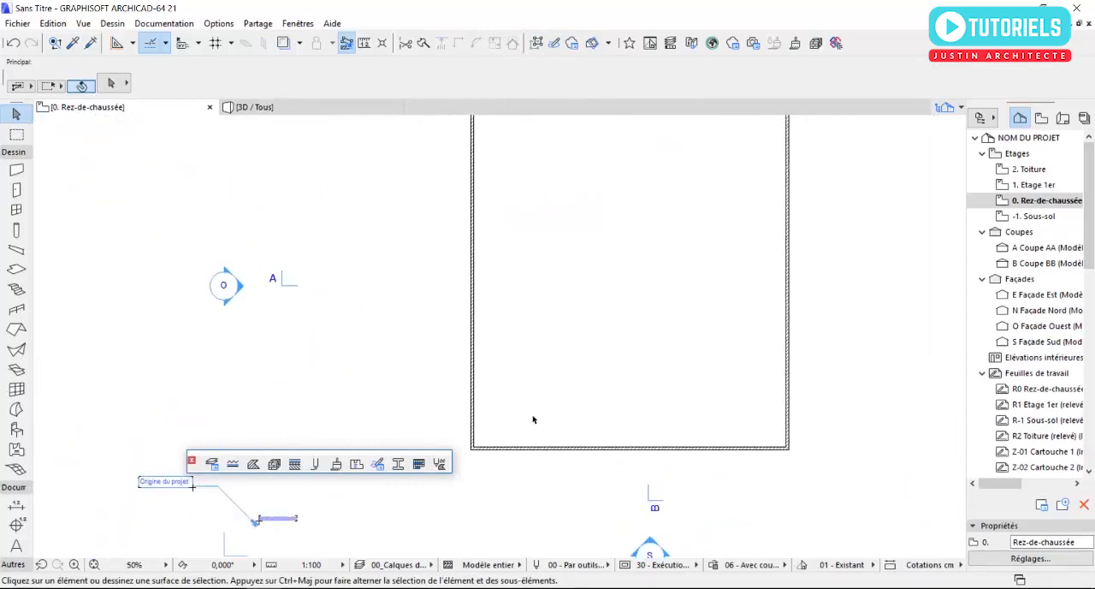
{"action": "scroll", "coordinate": [585, 442], "scroll_direction": "up", "scroll_amount": 3}
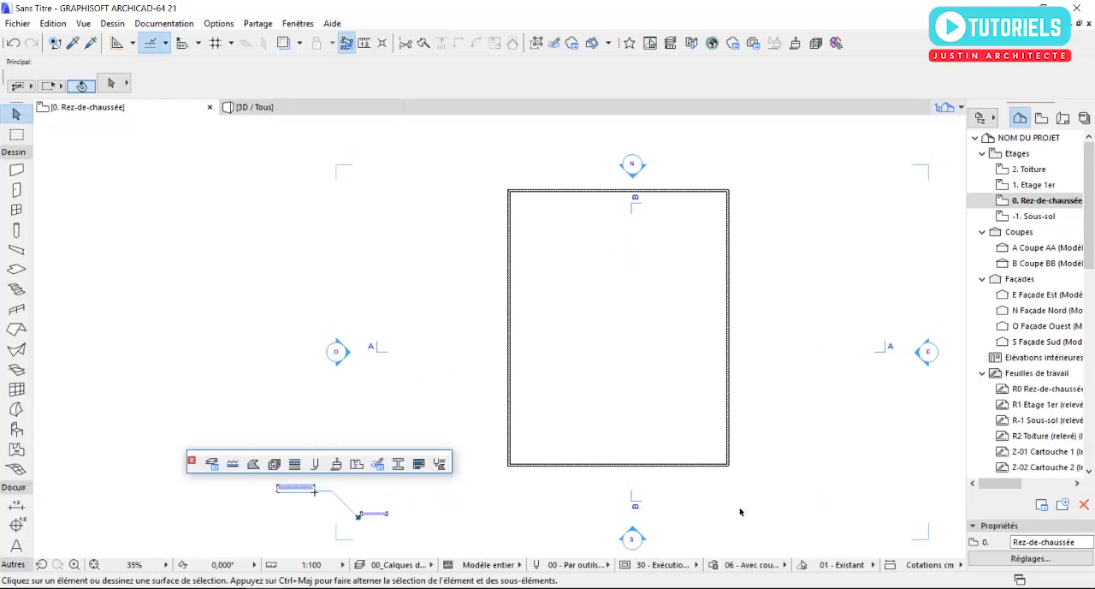
{"action": "middle_click_drag", "start_coordinate": [771, 485], "coordinate": [781, 441]}
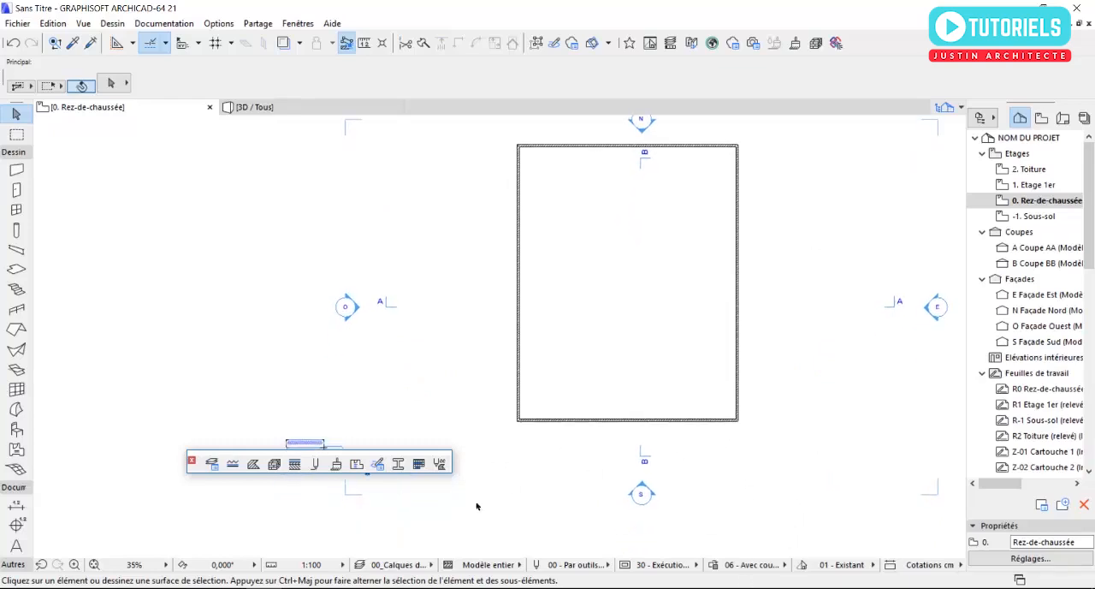
{"action": "scroll", "coordinate": [635, 522], "scroll_direction": "up", "scroll_amount": 7}
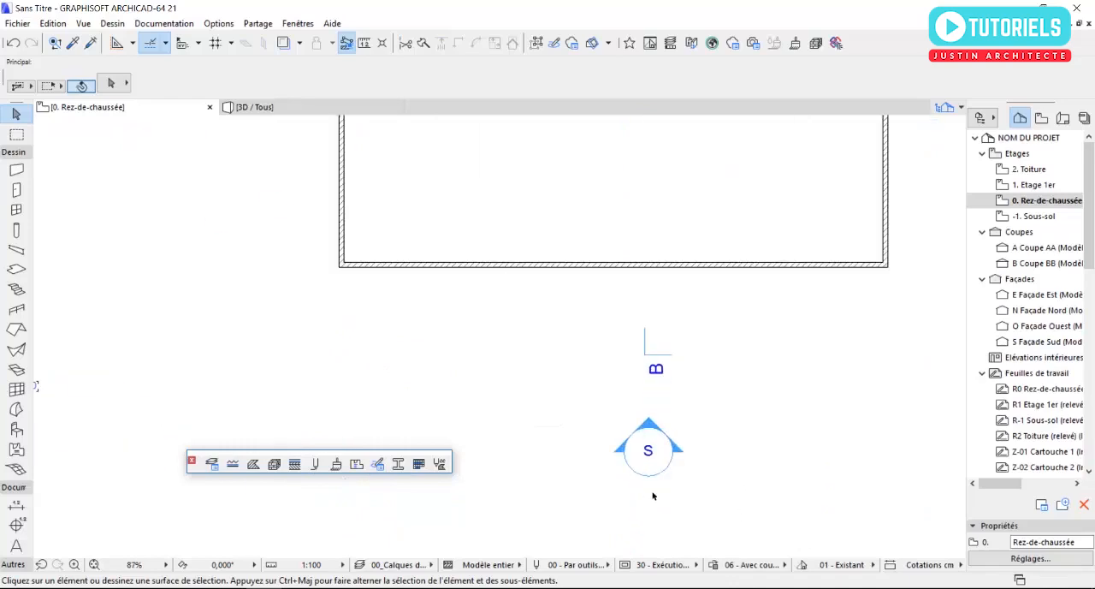
{"action": "scroll", "coordinate": [660, 468], "scroll_direction": "down", "scroll_amount": 4}
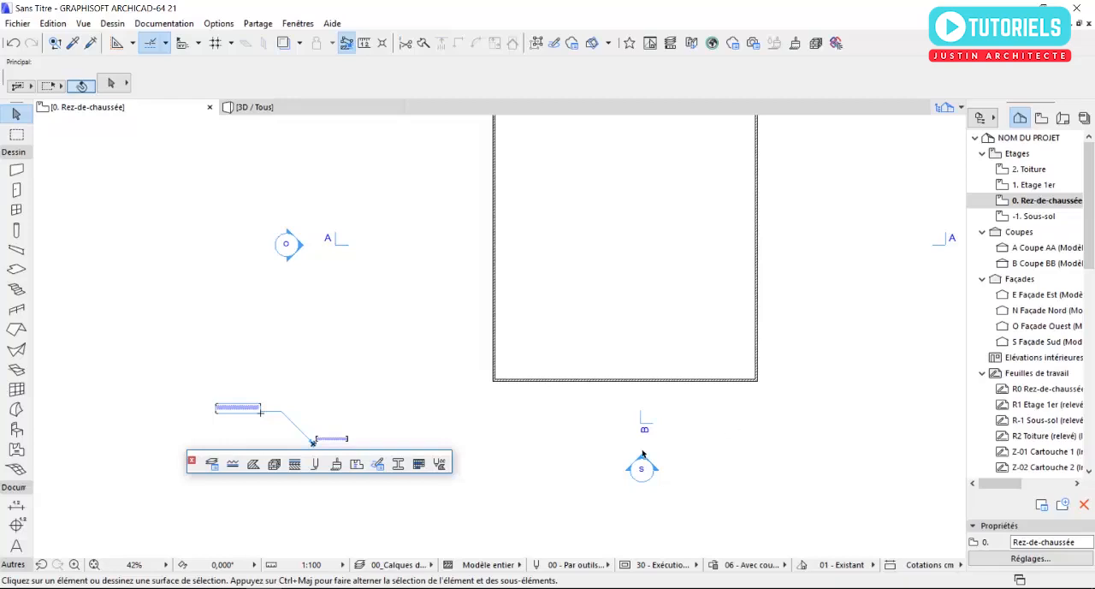
{"action": "scroll", "coordinate": [656, 451], "scroll_direction": "down", "scroll_amount": 4}
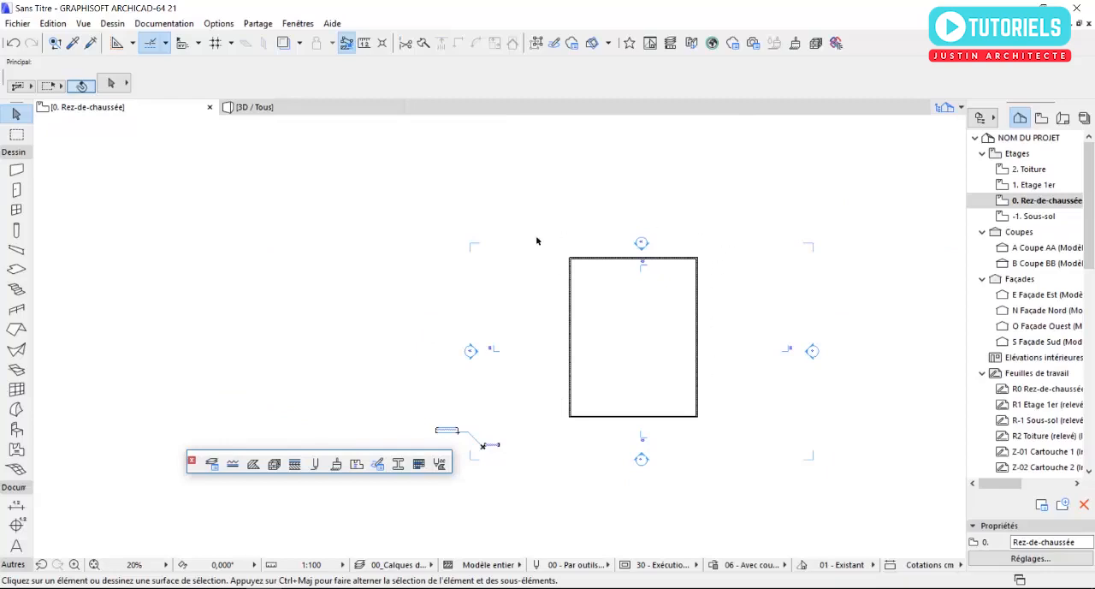
{"action": "scroll", "coordinate": [585, 435], "scroll_direction": "up", "scroll_amount": 2}
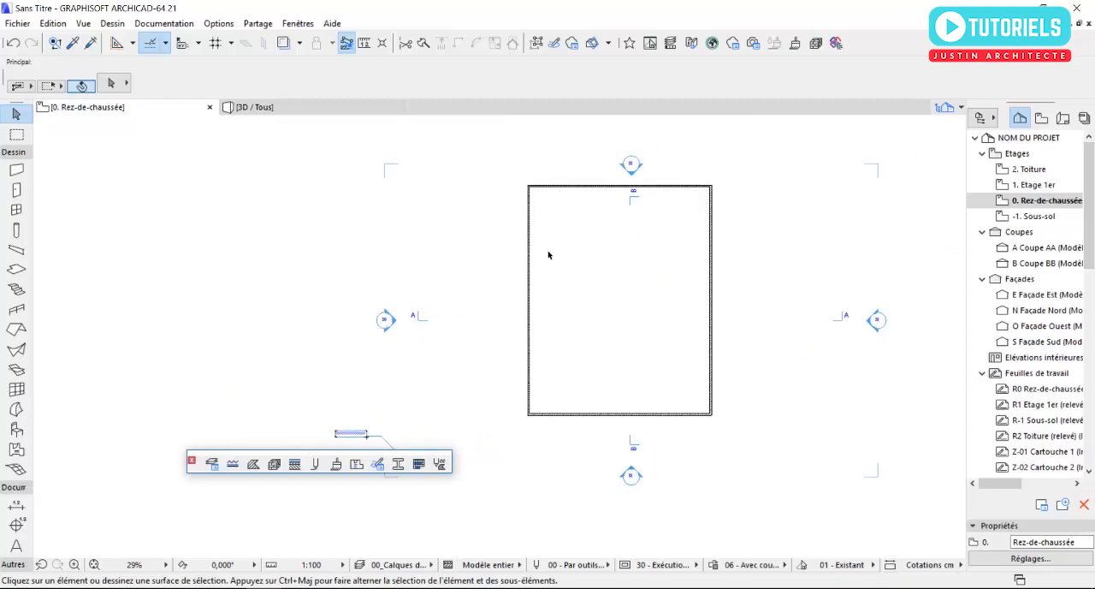
- Suspend grouping and delete only the south wall of the rectangle
{"action": "left_click", "coordinate": [612, 416]}
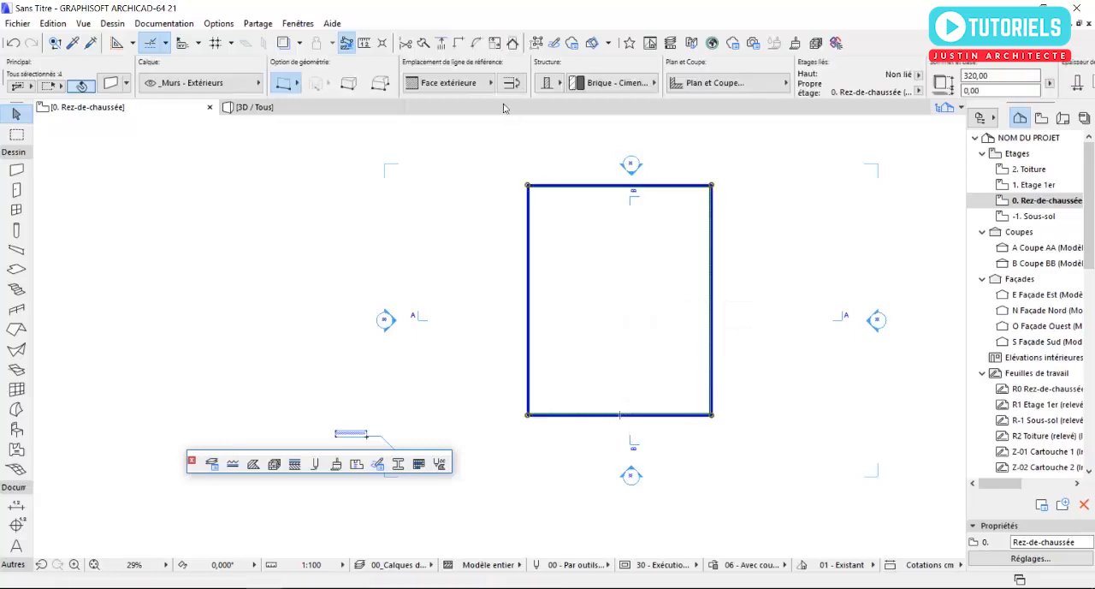
{"action": "left_click", "coordinate": [537, 45]}
{"action": "left_click", "coordinate": [513, 347]}
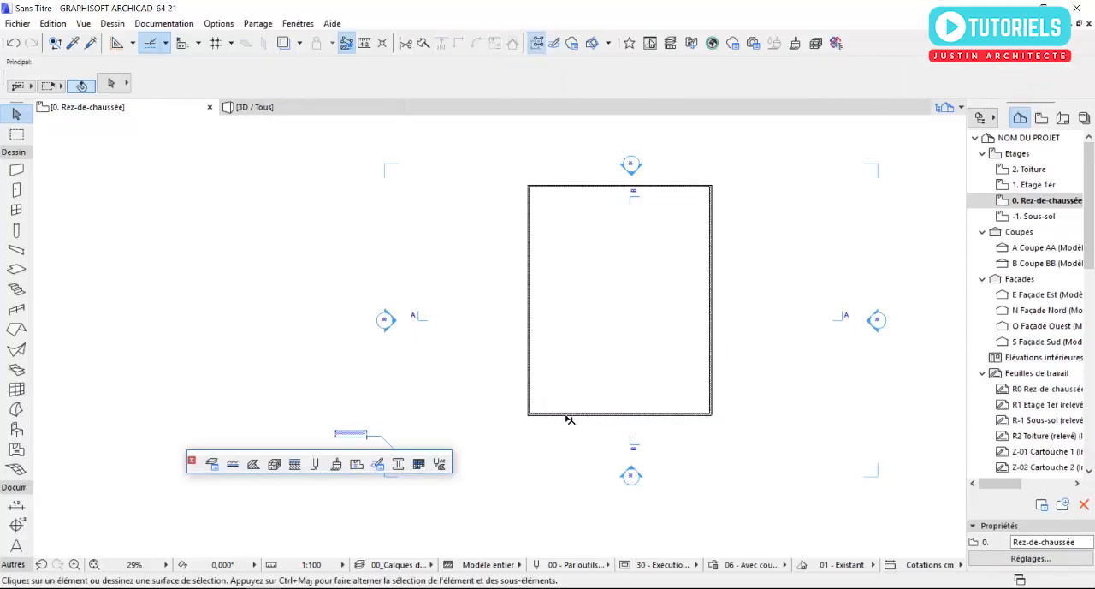
{"action": "left_click", "coordinate": [569, 418]}
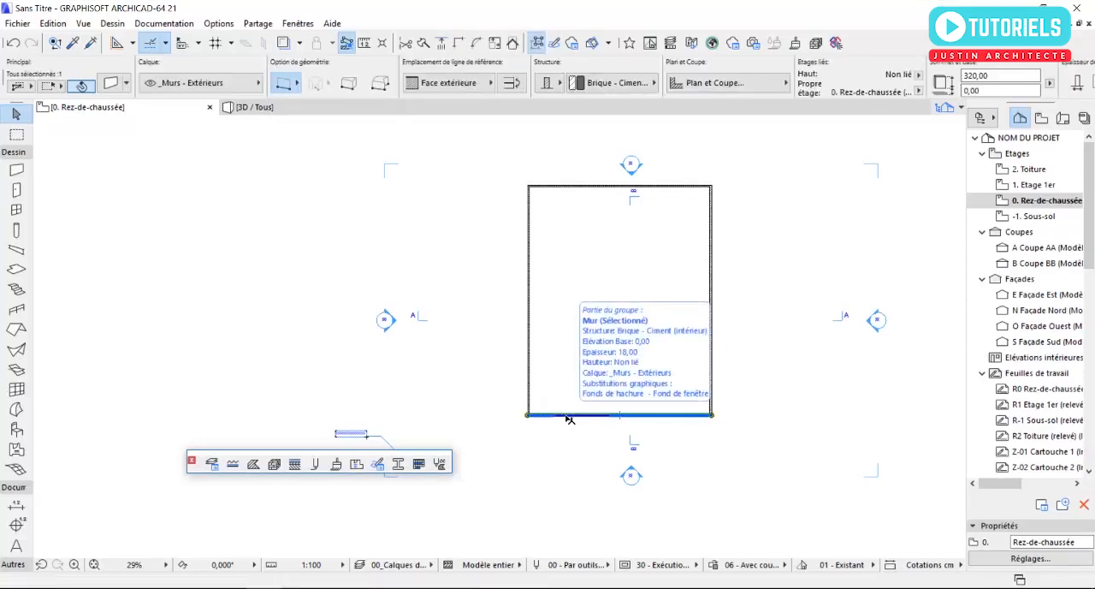
{"action": "key", "text": "Delete"}
{"action": "scroll", "coordinate": [569, 425], "scroll_direction": "up", "scroll_amount": 2}
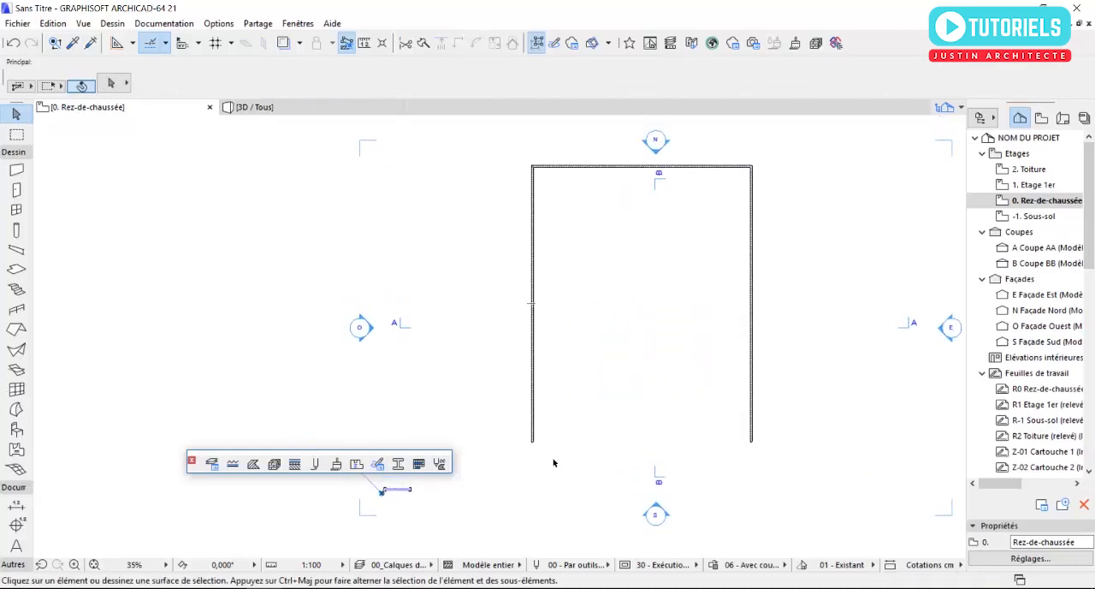
{"action": "middle_click_drag", "start_coordinate": [552, 468], "coordinate": [551, 458]}
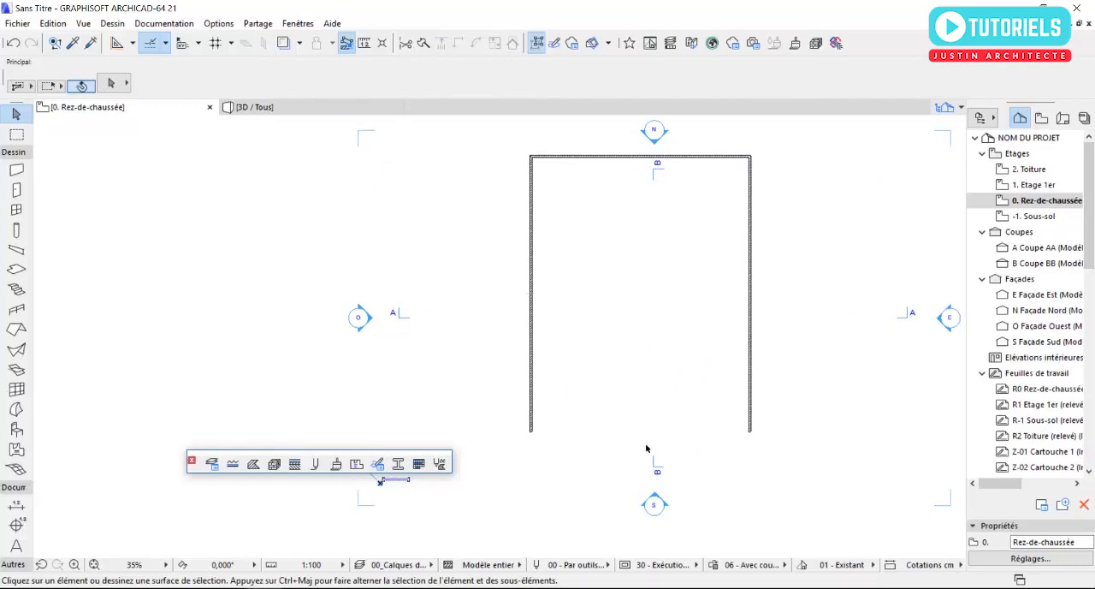
{"action": "scroll", "coordinate": [637, 426], "scroll_direction": "up", "scroll_amount": 1}
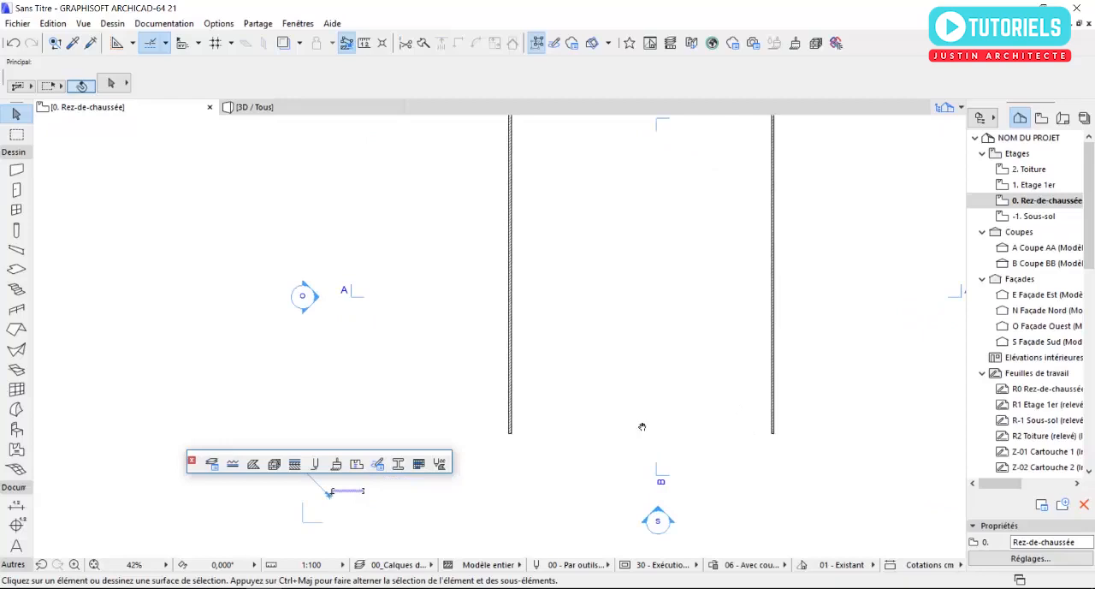
{"action": "middle_click_drag", "start_coordinate": [615, 448], "coordinate": [598, 378]}
{"action": "scroll", "coordinate": [575, 416], "scroll_direction": "up", "scroll_amount": 1}
{"action": "scroll", "coordinate": [592, 423], "scroll_direction": "down", "scroll_amount": 2}
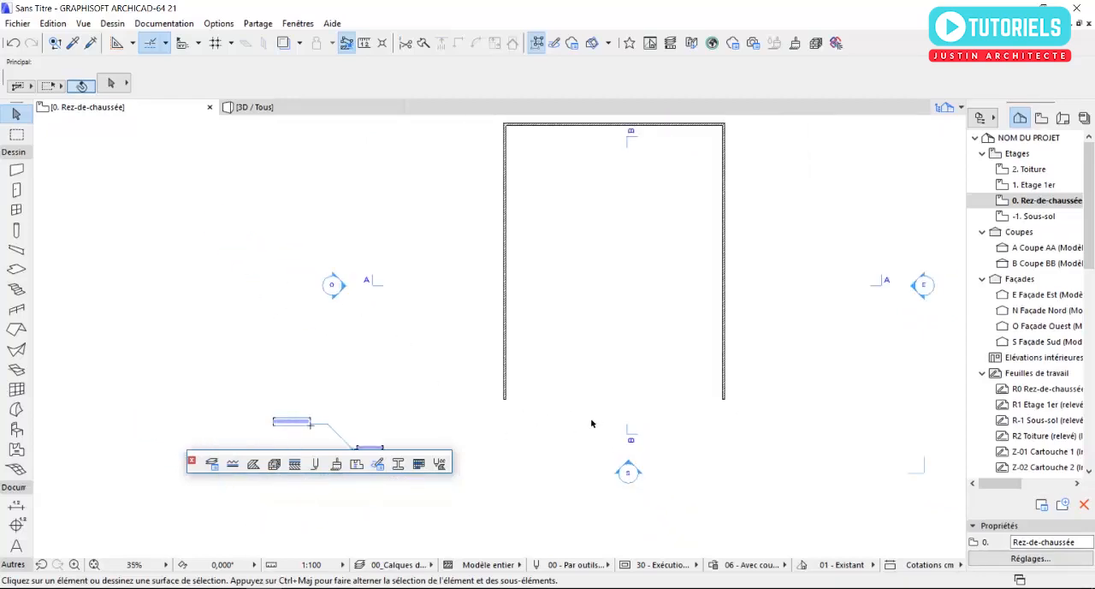
{"action": "middle_click_drag", "start_coordinate": [592, 425], "coordinate": [572, 449]}
{"action": "scroll", "coordinate": [523, 440], "scroll_direction": "up", "scroll_amount": 1}
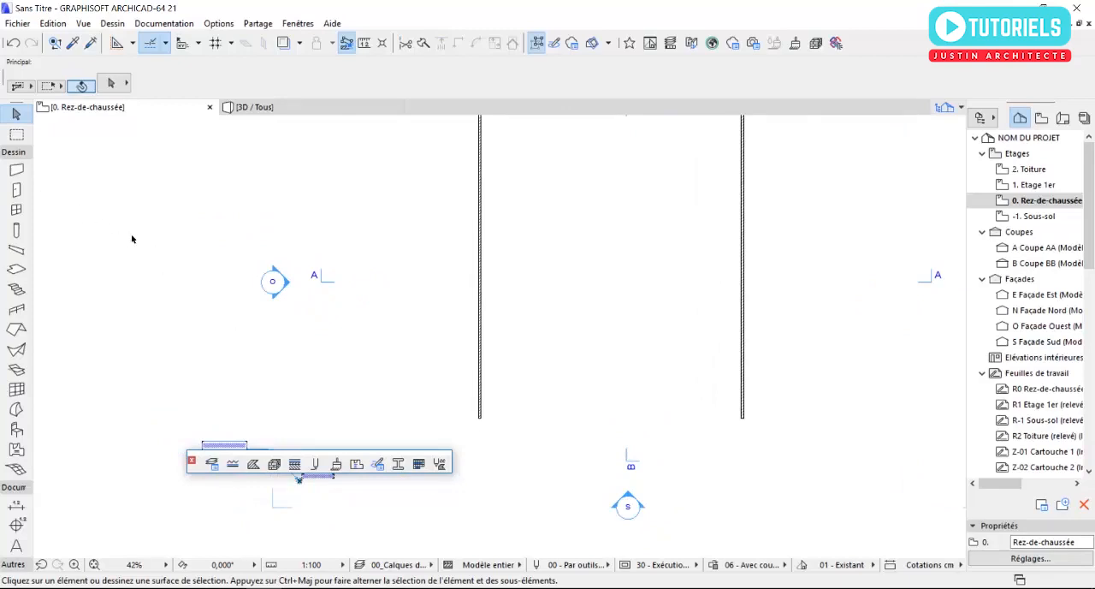
- Draw a chained wall from the west wall's lower outer corner partway across the open south side, with its reference line on Face extérieure
{"action": "left_click", "coordinate": [17, 170]}
{"action": "scroll", "coordinate": [506, 457], "scroll_direction": "up", "scroll_amount": 7}
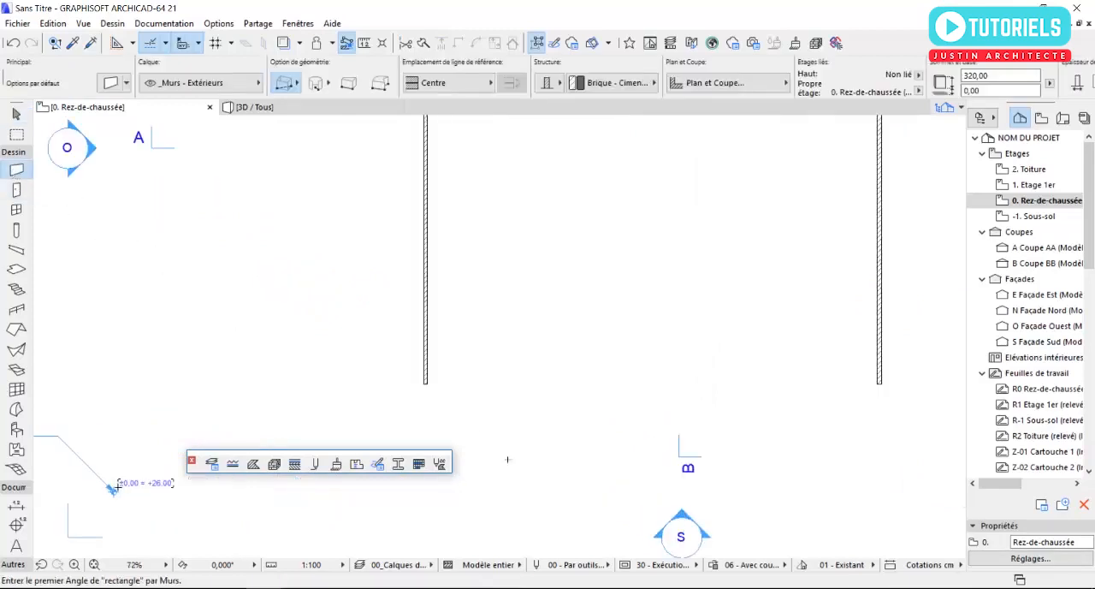
{"action": "left_click", "coordinate": [436, 388]}
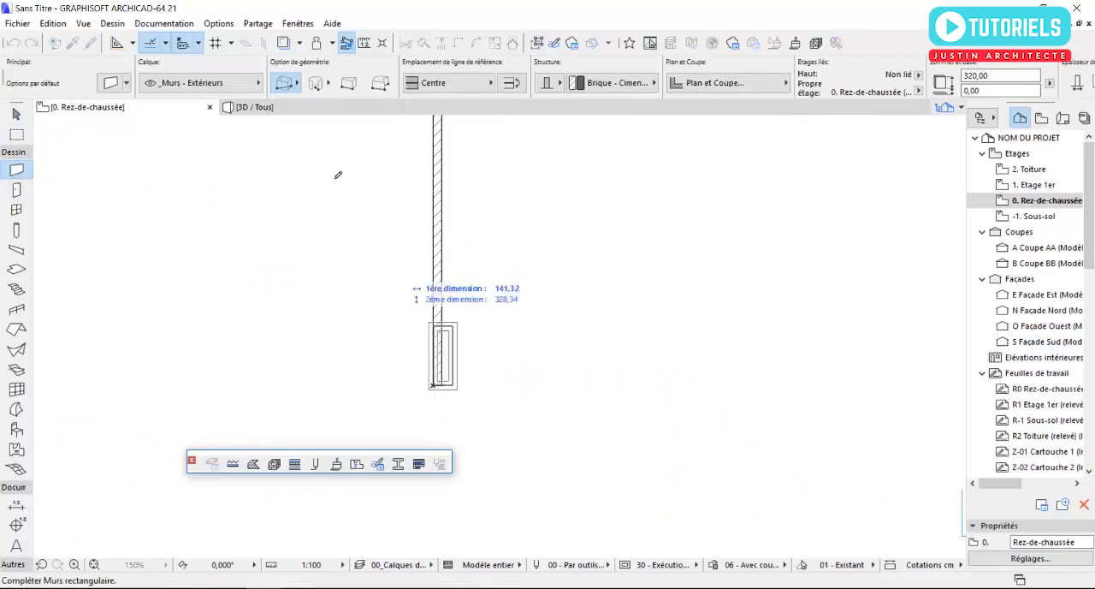
{"action": "left_click", "coordinate": [288, 82]}
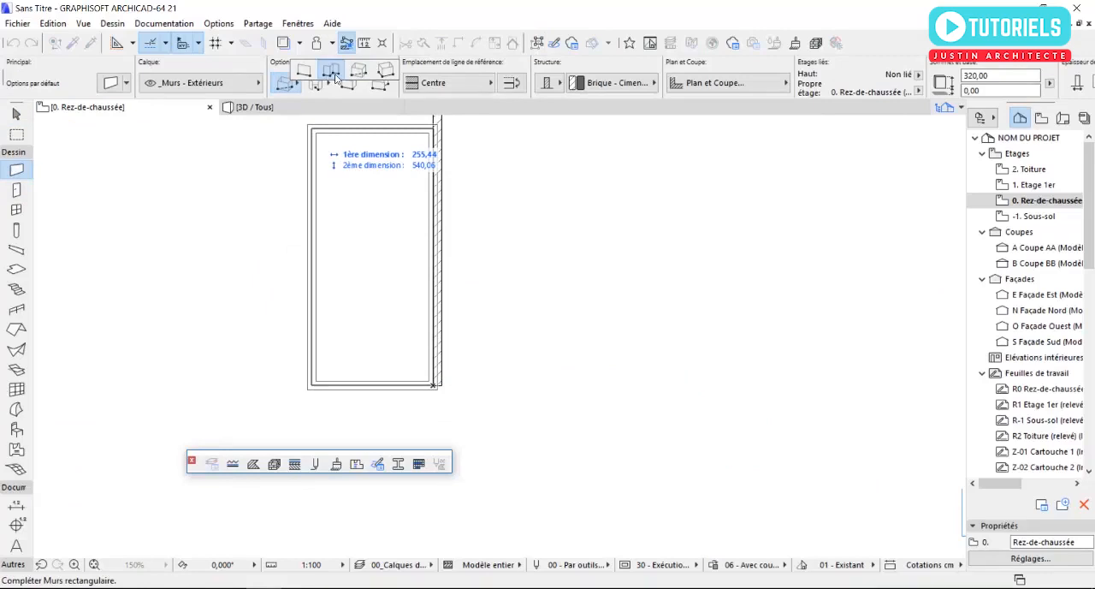
{"action": "left_click", "coordinate": [332, 73]}
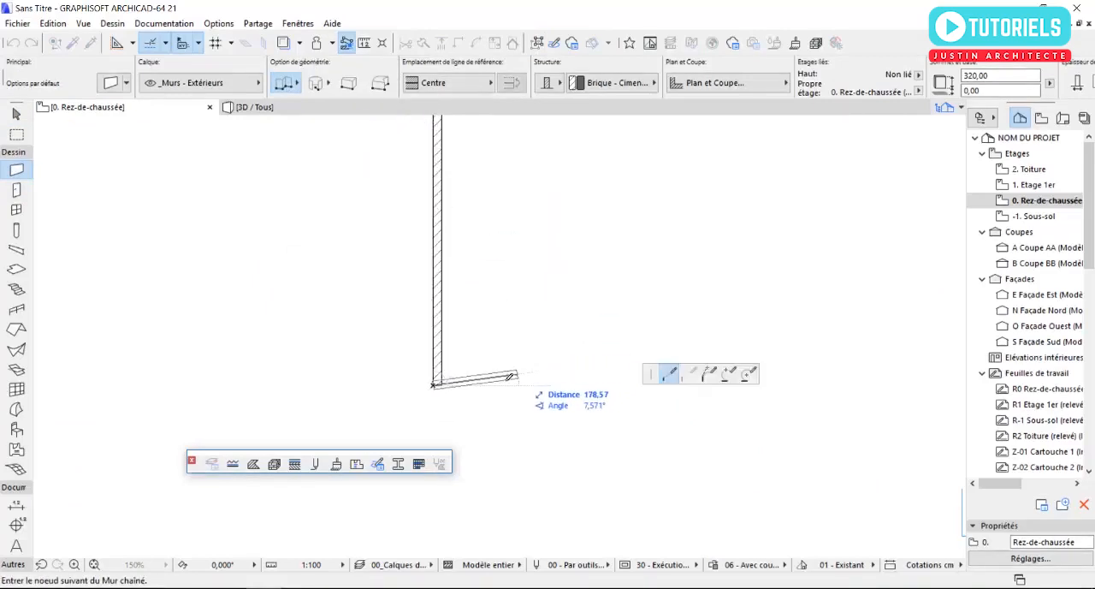
{"action": "left_click", "coordinate": [432, 83]}
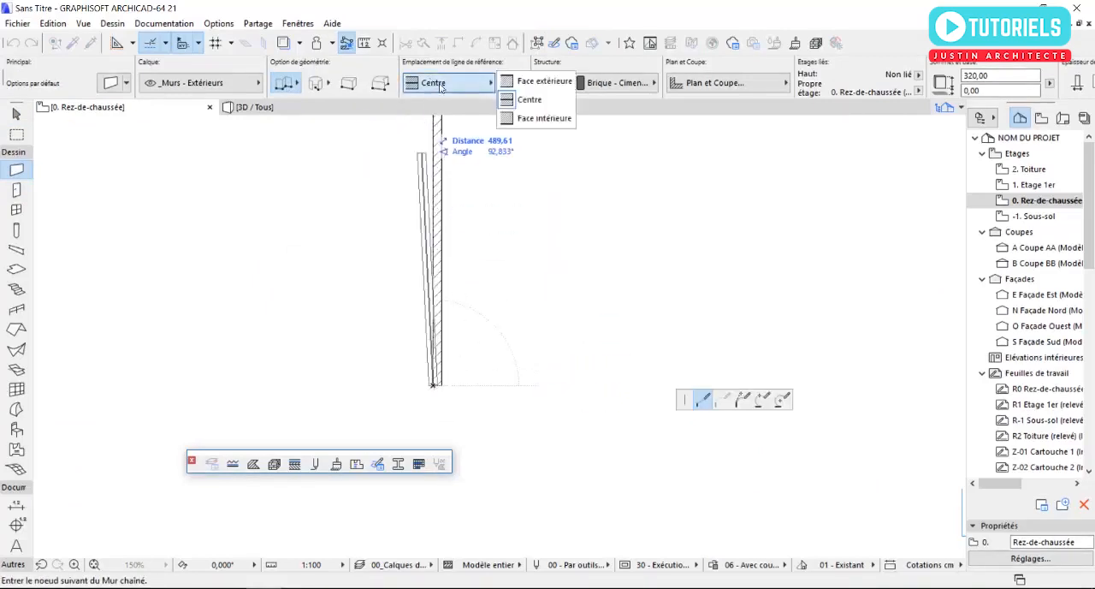
{"action": "left_click", "coordinate": [537, 120]}
{"action": "left_click", "coordinate": [453, 83]}
{"action": "left_click", "coordinate": [516, 82]}
{"action": "middle_click_drag", "start_coordinate": [577, 387], "coordinate": [434, 341]}
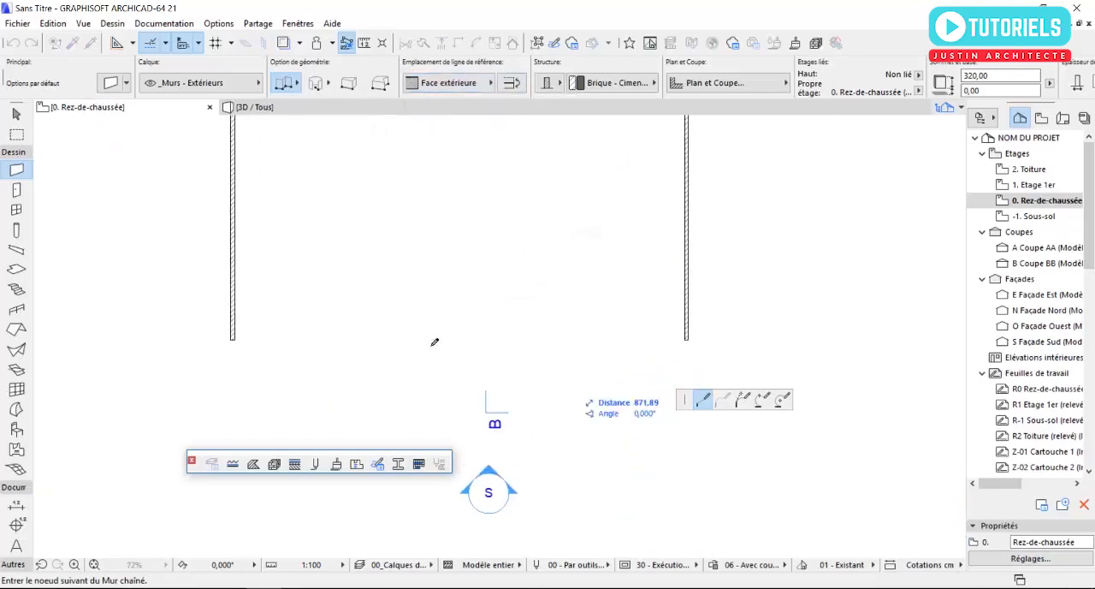
{"action": "scroll", "coordinate": [609, 346], "scroll_direction": "up", "scroll_amount": 3}
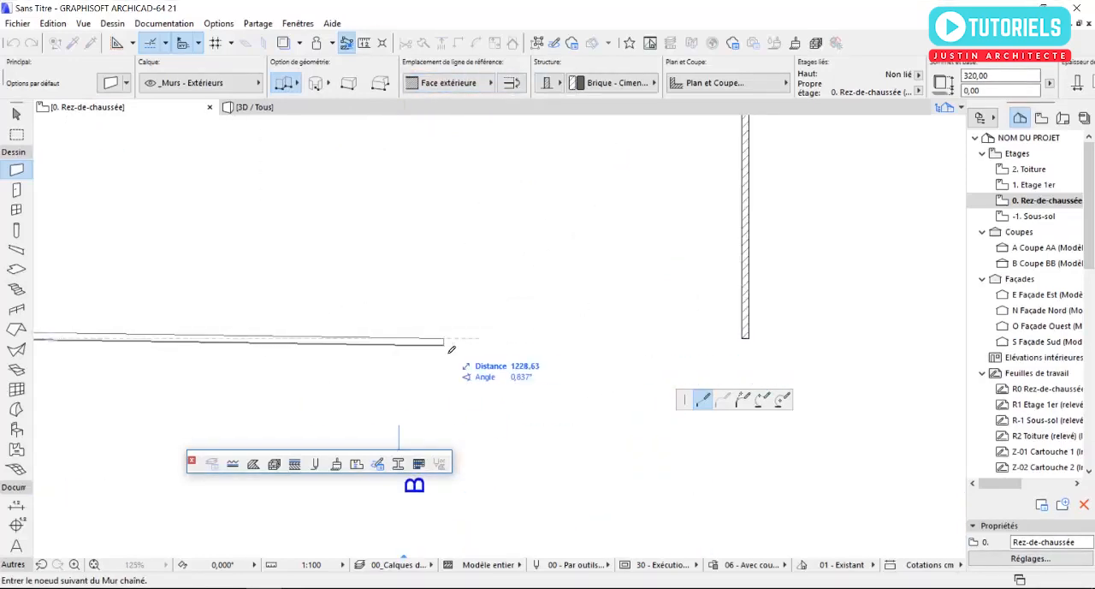
{"action": "middle_click_drag", "start_coordinate": [447, 348], "coordinate": [696, 335]}
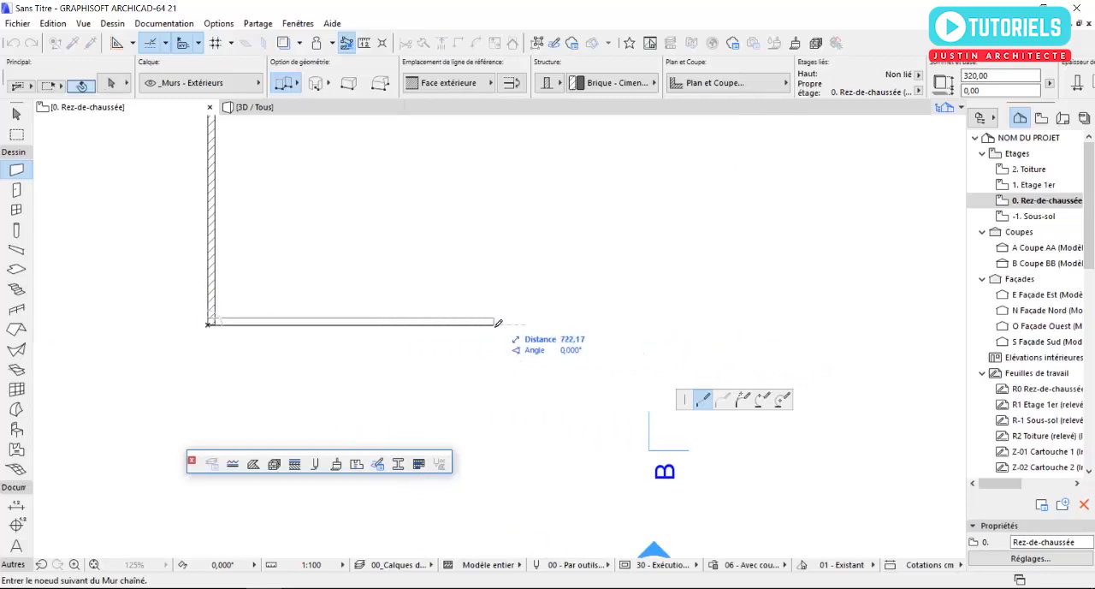
{"action": "double_click", "coordinate": [419, 323]}
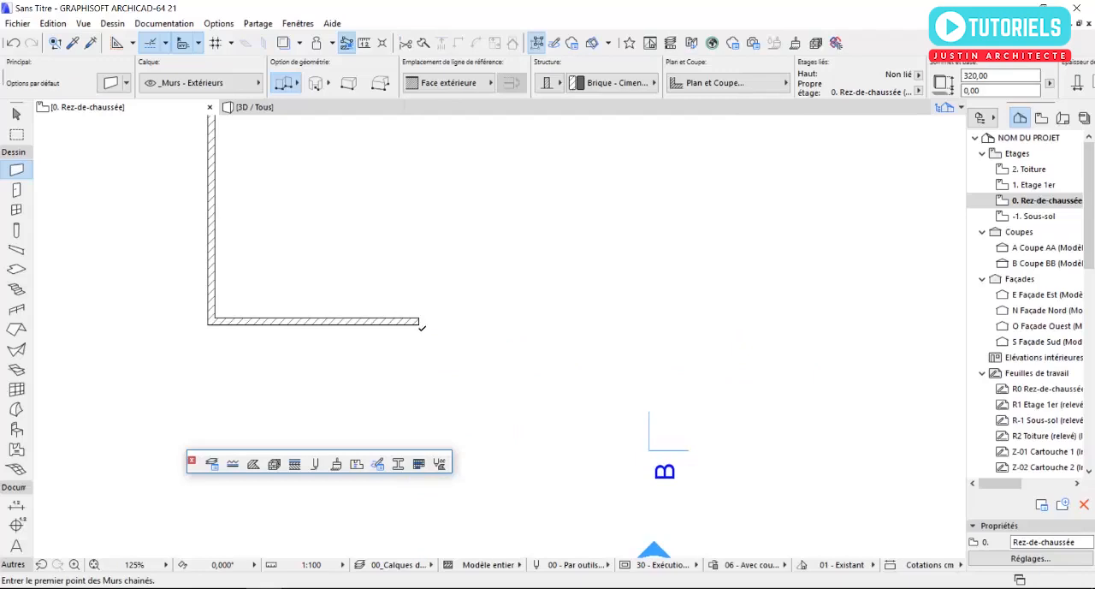
- Select the new partial south wall to examine its reference line and end points
{"action": "middle_click_drag", "start_coordinate": [420, 326], "coordinate": [430, 345]}
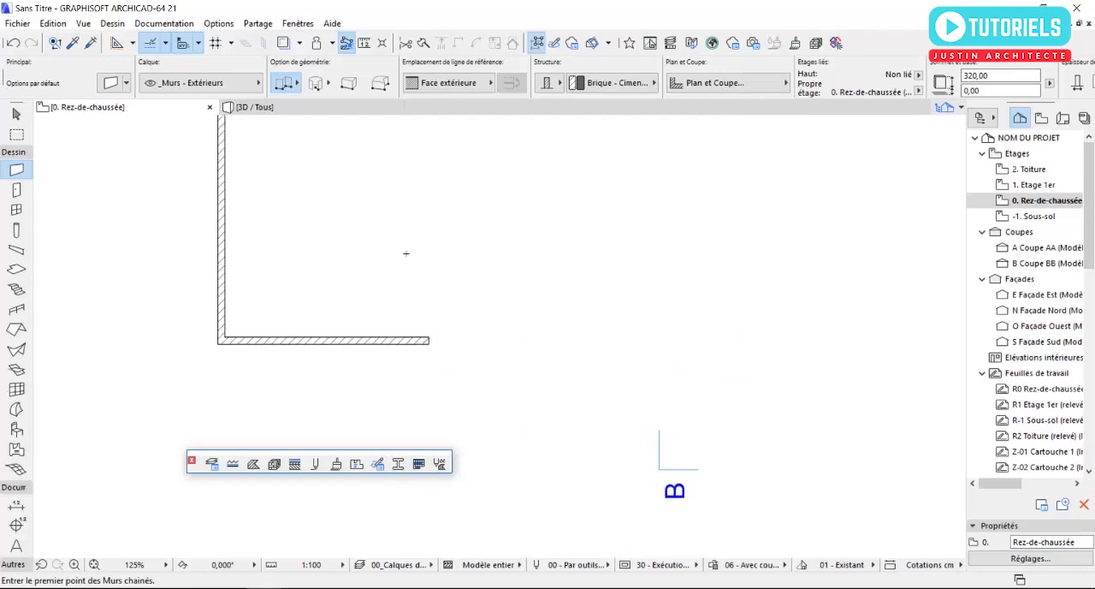
{"action": "scroll", "coordinate": [466, 334], "scroll_direction": "down", "scroll_amount": 3}
{"action": "middle_click_drag", "start_coordinate": [406, 333], "coordinate": [355, 319]}
{"action": "key", "text": "Escape"}
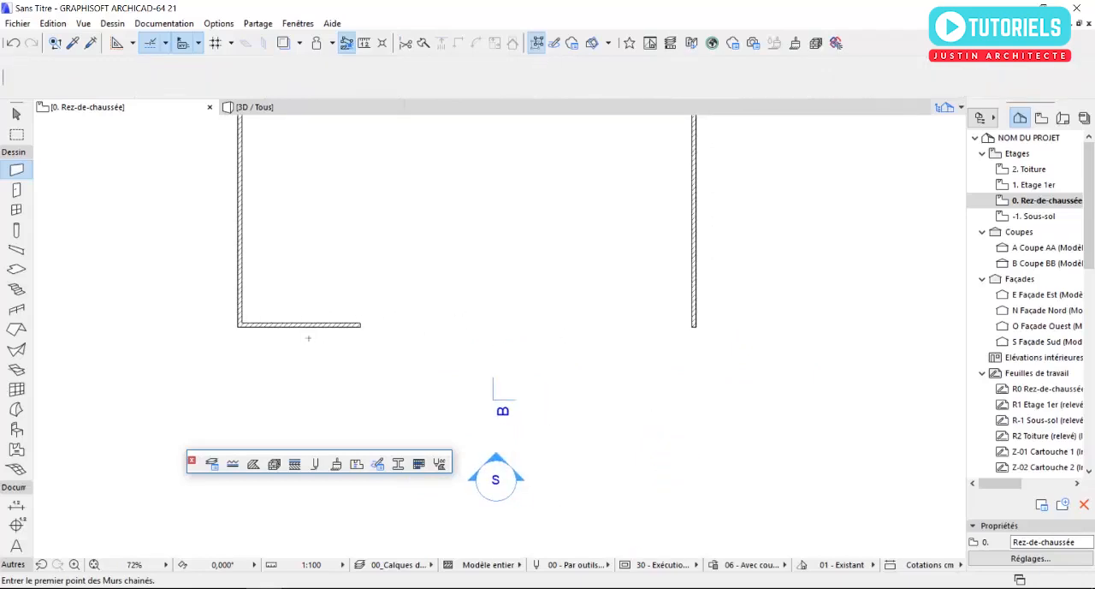
{"action": "scroll", "coordinate": [329, 321], "scroll_direction": "up", "scroll_amount": 3}
{"action": "left_click", "coordinate": [364, 329]}
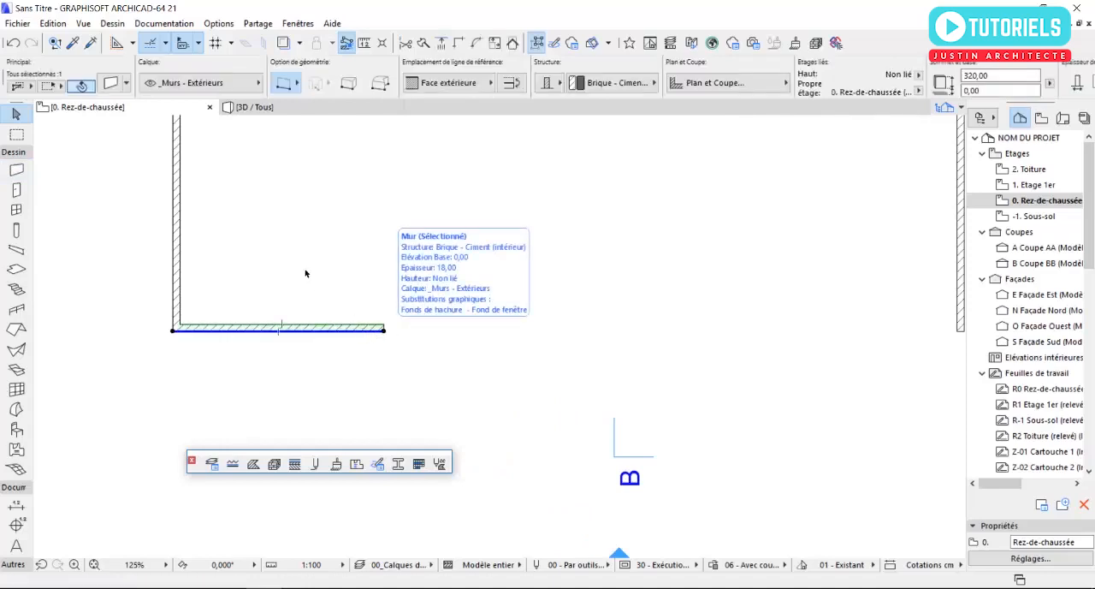
{"action": "left_click", "coordinate": [353, 374]}
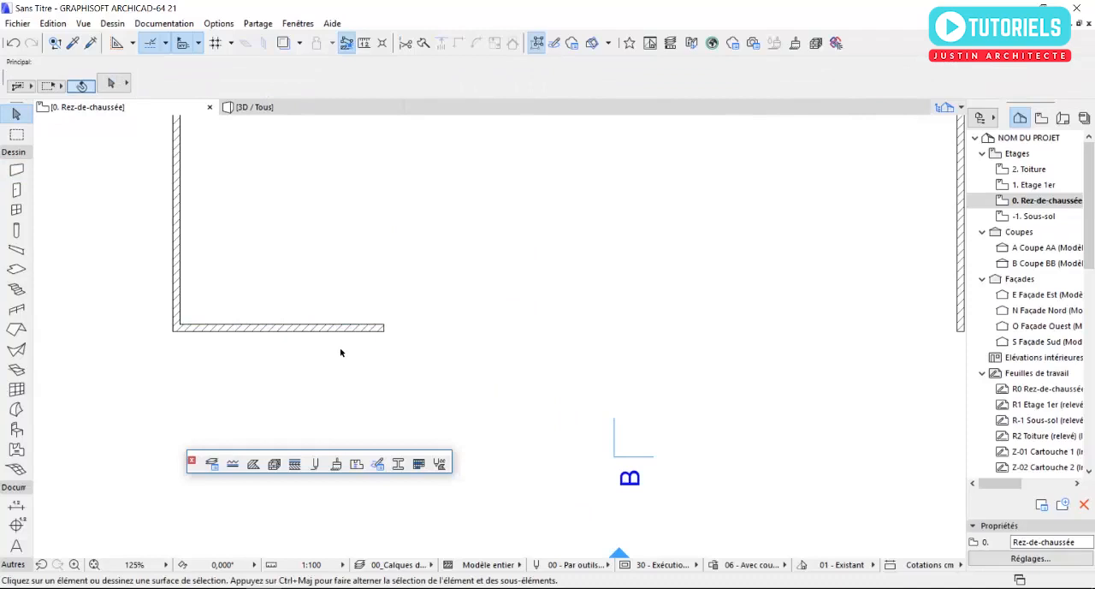
- Draw a short wall perpendicular to the partial south wall, running inward from the reference-line point at its free end
{"action": "left_click", "coordinate": [16, 170]}
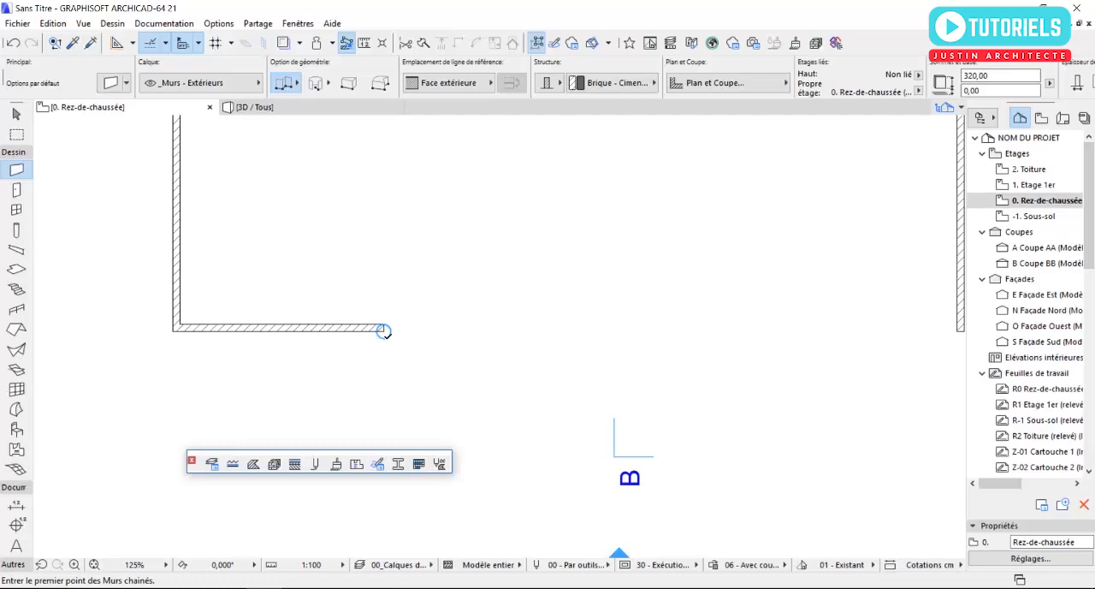
{"action": "left_click", "coordinate": [383, 330]}
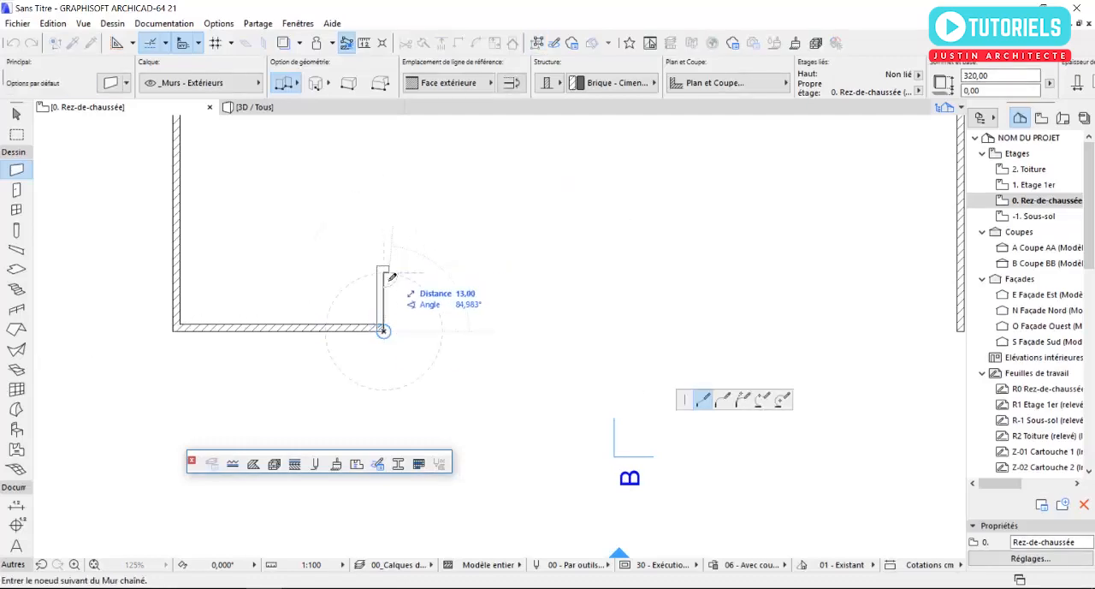
{"action": "double_click", "coordinate": [383, 277]}
{"action": "key", "text": "Escape"}
- Stretch the lower end of the short perpendicular wall outward so it extends beyond the south wall
{"action": "left_click", "coordinate": [384, 296]}
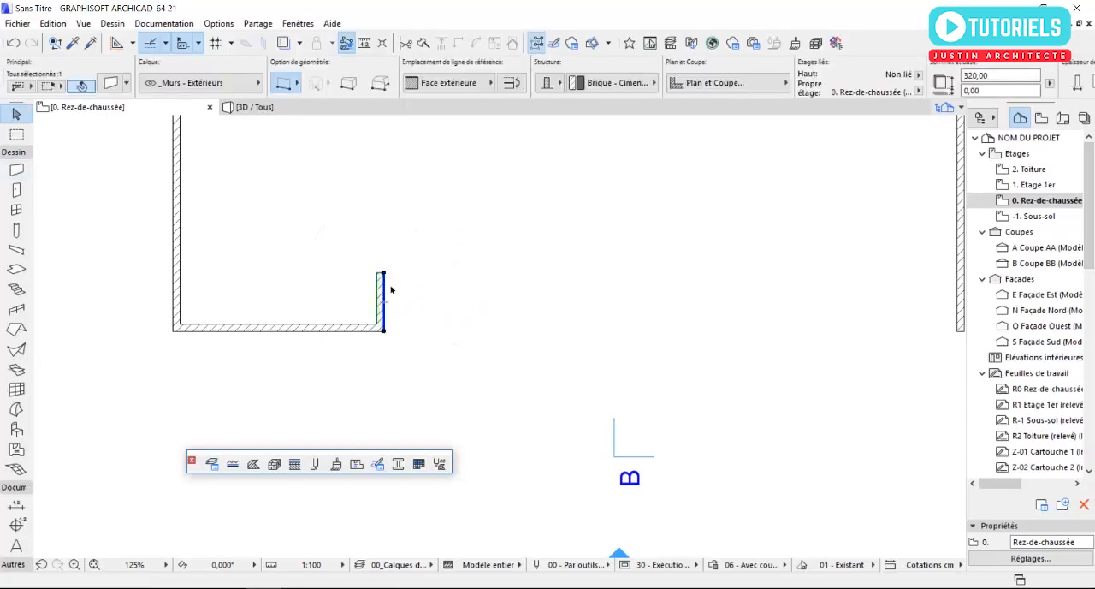
{"action": "left_click", "coordinate": [383, 331]}
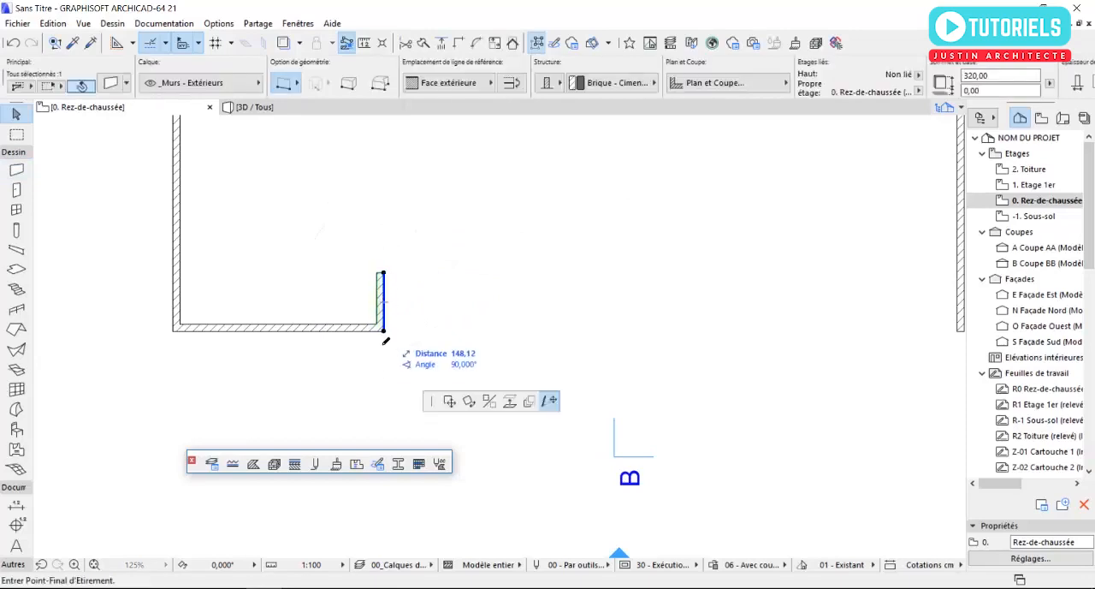
{"action": "left_click", "coordinate": [381, 399]}
{"action": "key", "text": "Escape"}
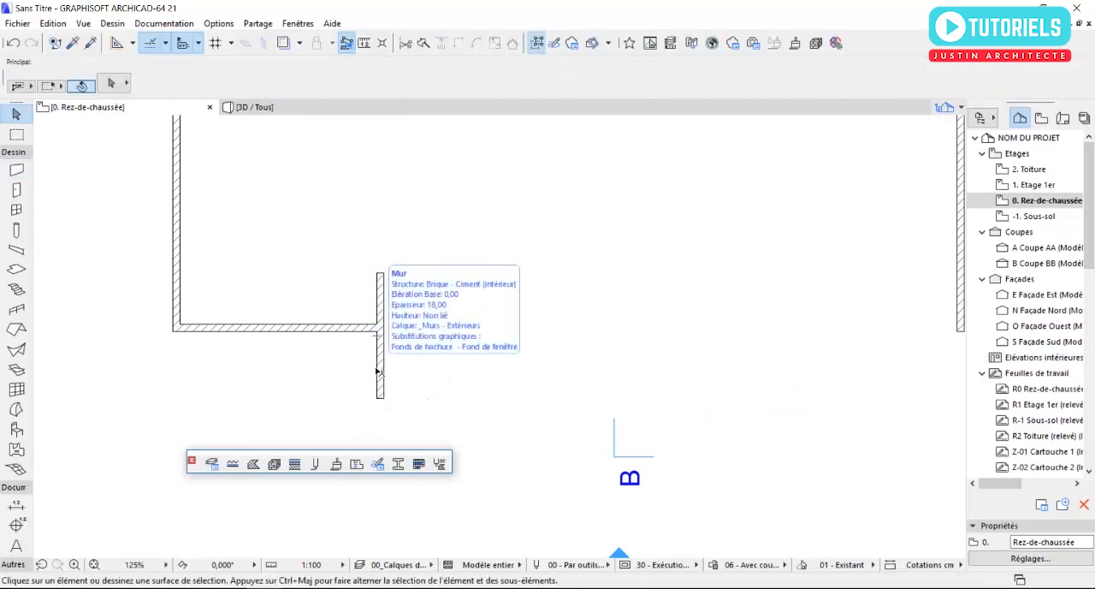
- Shorten the perpendicular wall's outward projection by moving its lower end point slightly back towards the south wall
{"action": "middle_click_drag", "start_coordinate": [384, 361], "coordinate": [393, 340]}
{"action": "left_click", "coordinate": [392, 339]}
{"action": "left_click", "coordinate": [390, 377]}
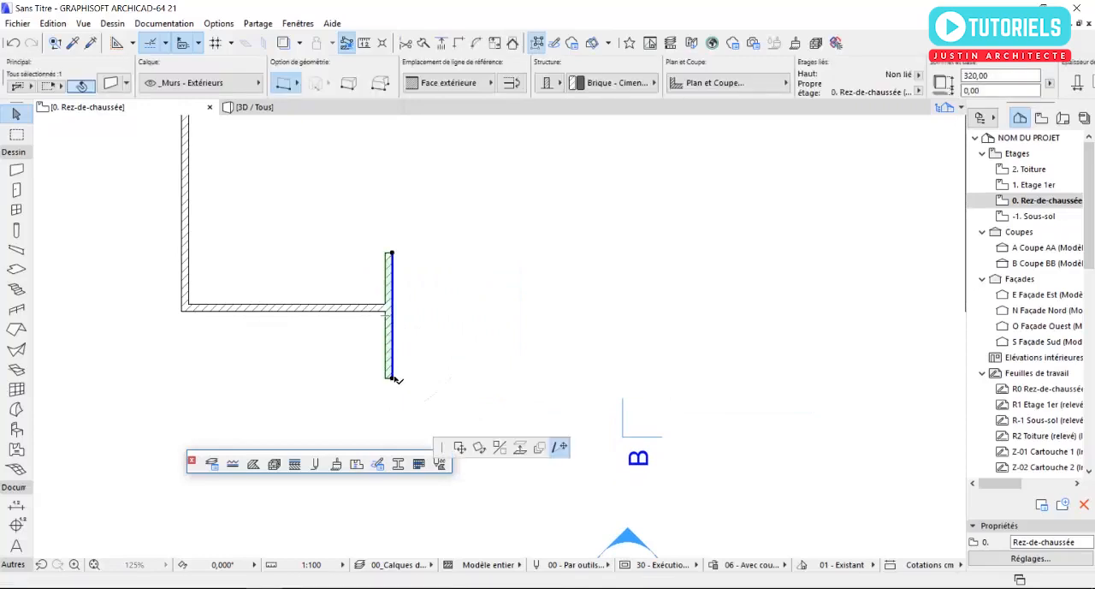
{"action": "left_click", "coordinate": [392, 360]}
{"action": "key", "text": "Escape"}
{"action": "middle_click_drag", "start_coordinate": [403, 330], "coordinate": [381, 347]}
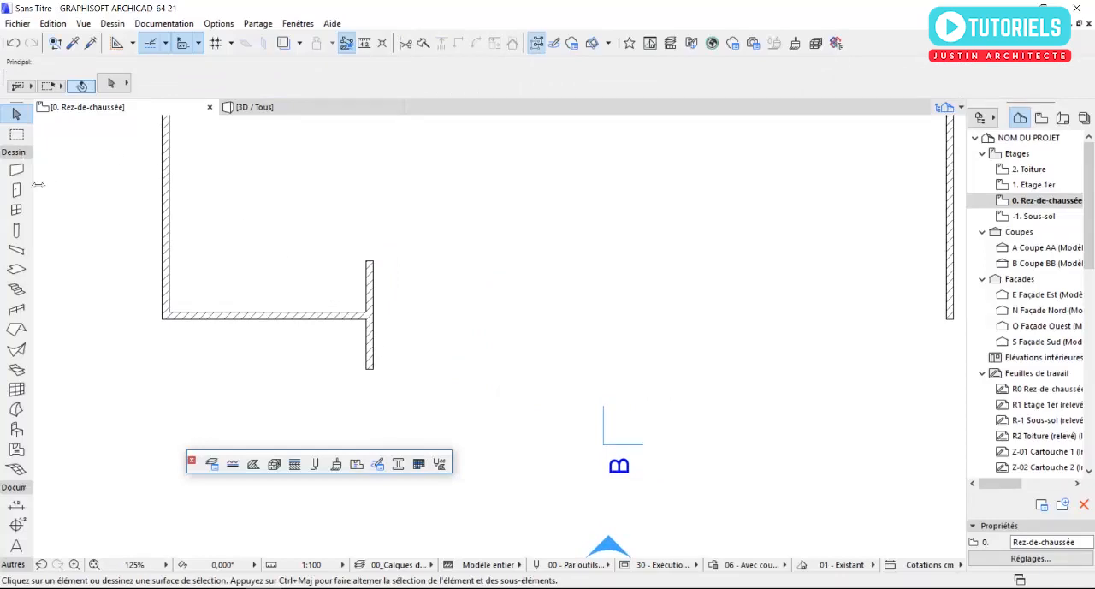
- Draw chained walls from the perpendicular wall's inner end: about 339 cm east, down to the south wall's alignment, and across to the east wall's outer corner
{"action": "left_click", "coordinate": [16, 169]}
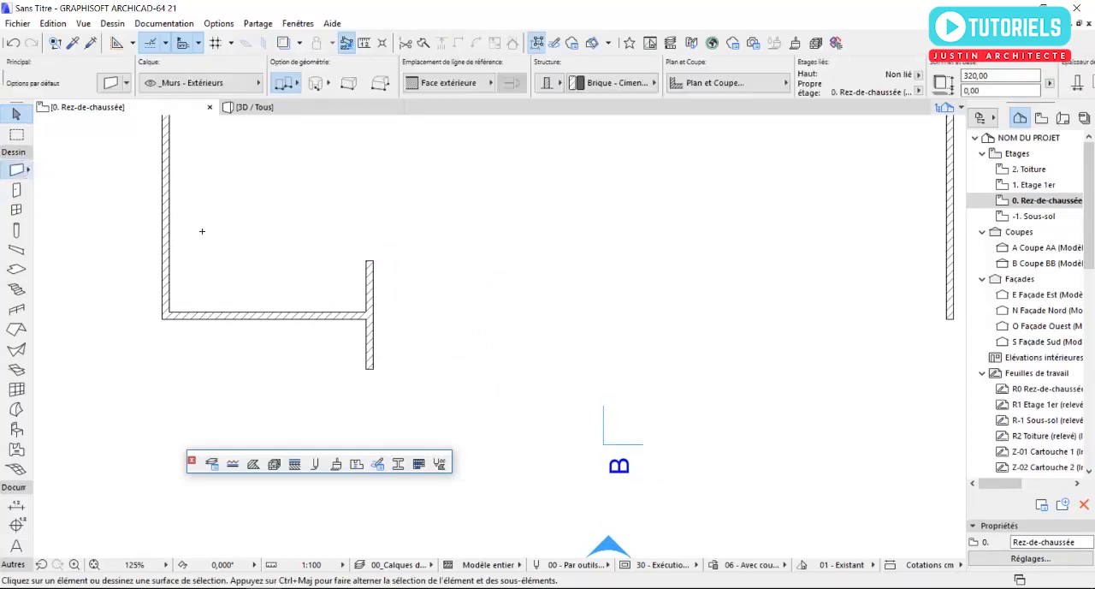
{"action": "left_click", "coordinate": [366, 259]}
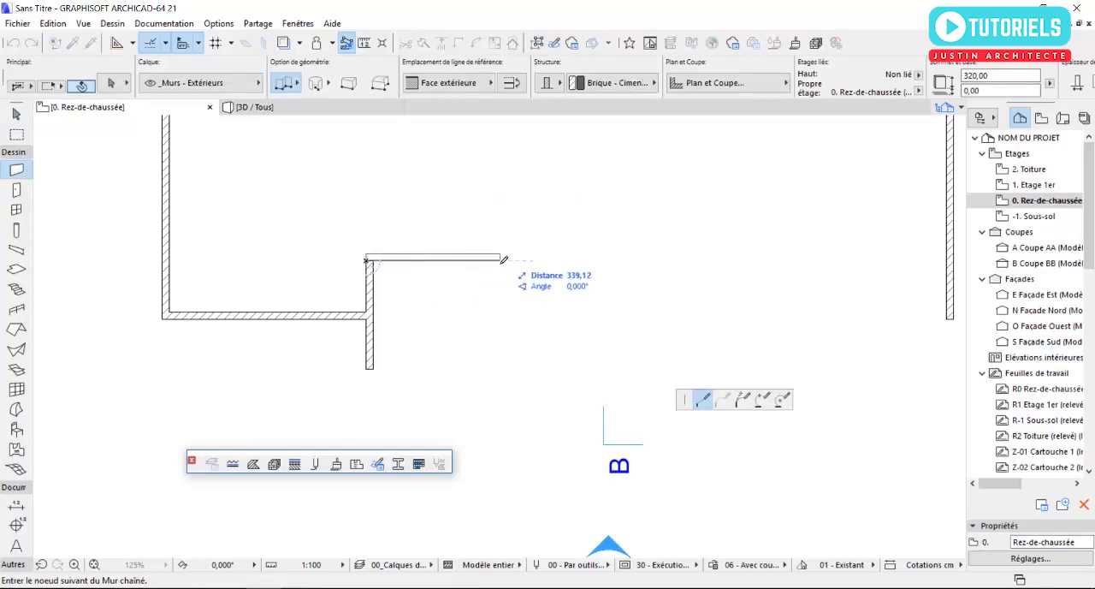
{"action": "left_click", "coordinate": [503, 260]}
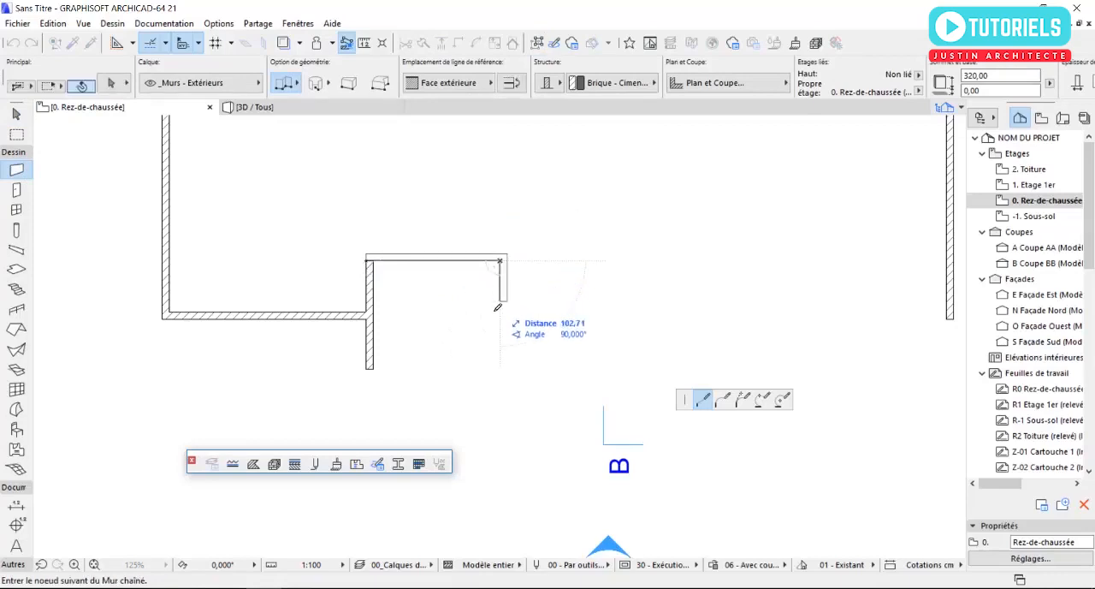
{"action": "left_click", "coordinate": [501, 318]}
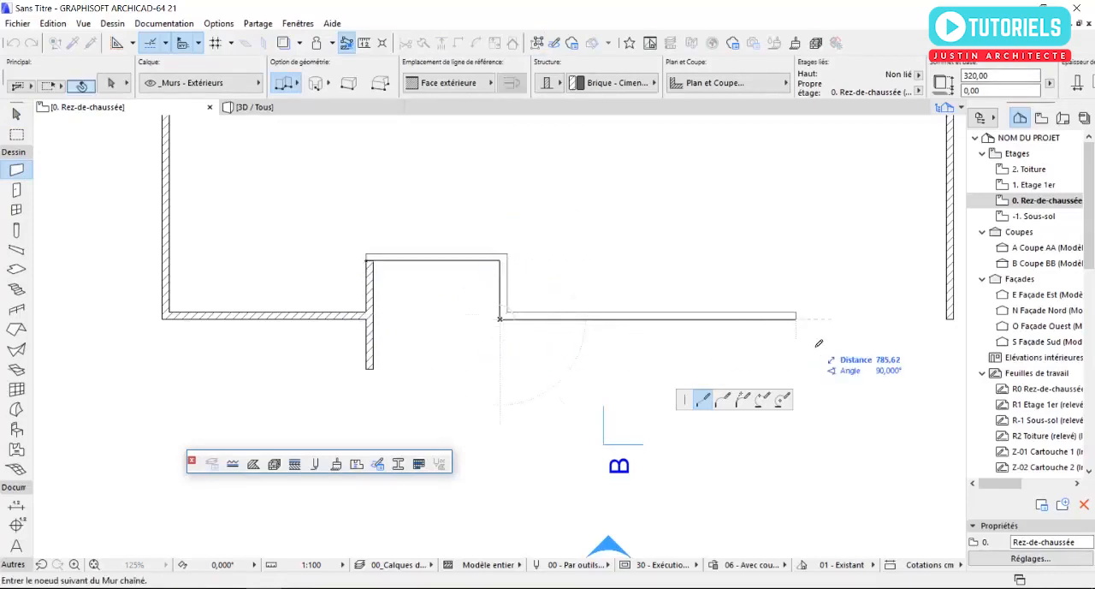
{"action": "left_click", "coordinate": [950, 318]}
{"action": "middle_click_drag", "start_coordinate": [460, 335], "coordinate": [565, 350]}
{"action": "key", "text": "Escape"}
- Open the 3D view and examine the entrance recess and the projecting wall on the south side
{"action": "middle_click_drag", "start_coordinate": [499, 379], "coordinate": [565, 369]}
{"action": "scroll", "coordinate": [501, 350], "scroll_direction": "down", "scroll_amount": 3}
{"action": "middle_click_drag", "start_coordinate": [469, 370], "coordinate": [470, 354]}
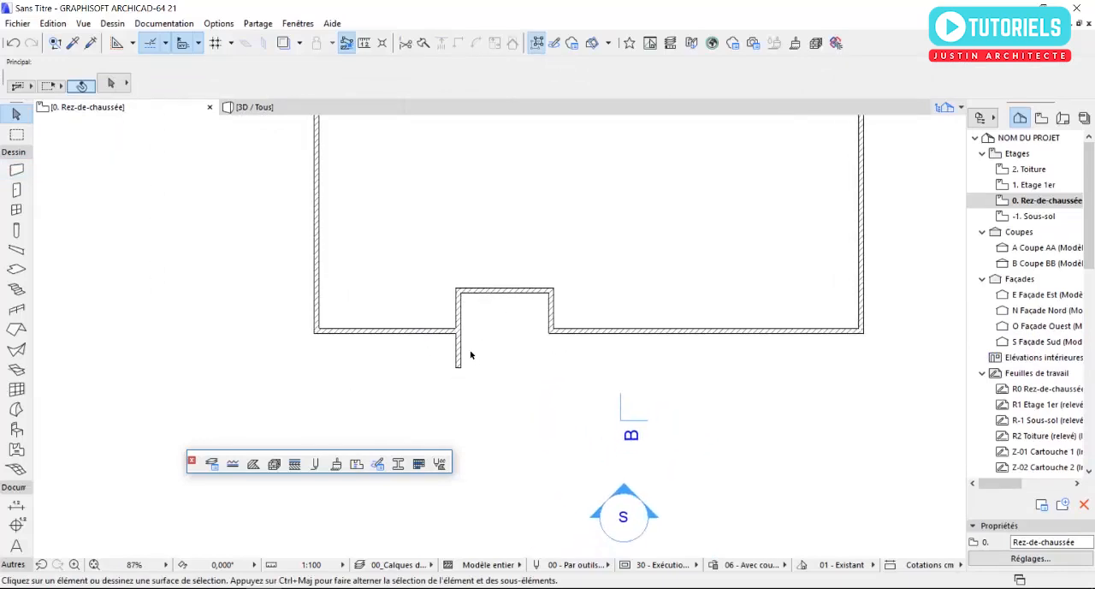
{"action": "middle_click_drag", "start_coordinate": [590, 347], "coordinate": [502, 336]}
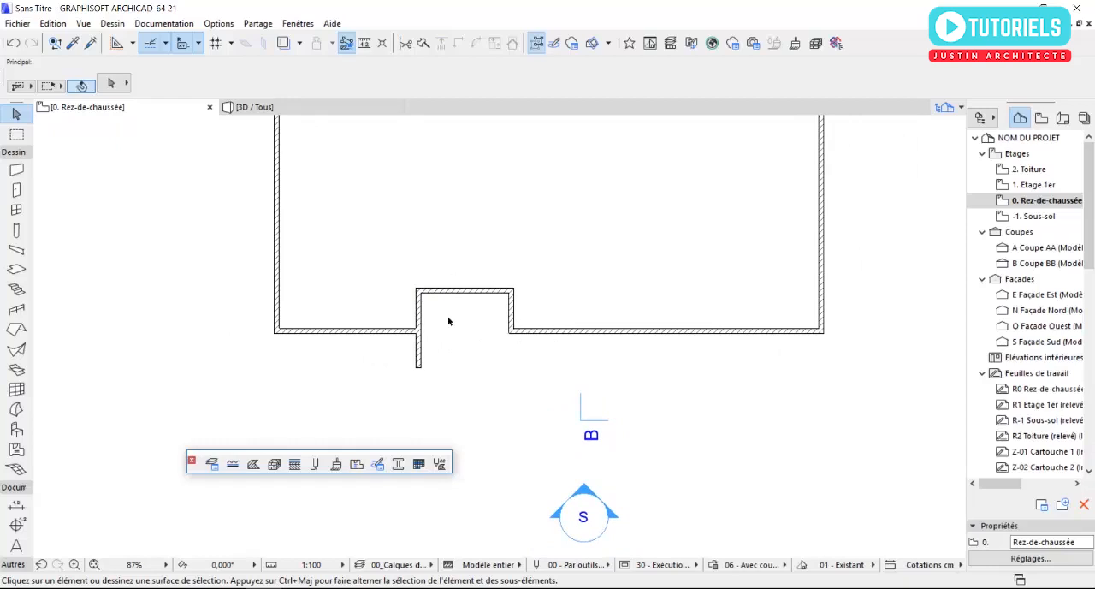
{"action": "left_click", "coordinate": [255, 107]}
{"action": "scroll", "coordinate": [654, 316], "scroll_direction": "up", "scroll_amount": 4}
{"action": "middle_click_drag", "start_coordinate": [658, 314], "coordinate": [412, 290], "text": "shift"}
{"action": "scroll", "coordinate": [550, 308], "scroll_direction": "up", "scroll_amount": 2}
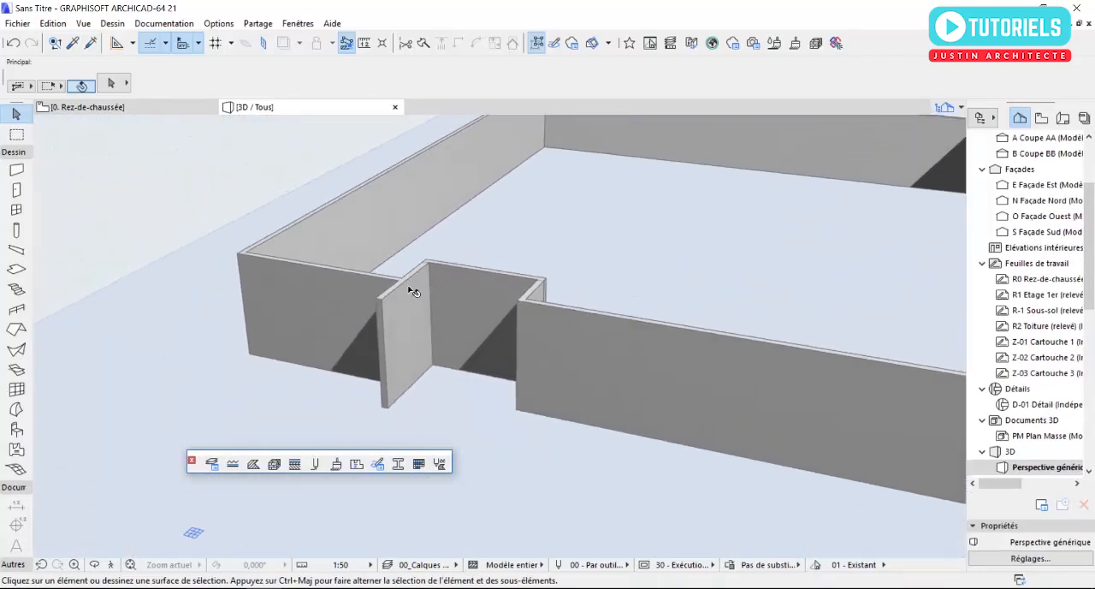
{"action": "scroll", "coordinate": [423, 321], "scroll_direction": "down", "scroll_amount": 4}
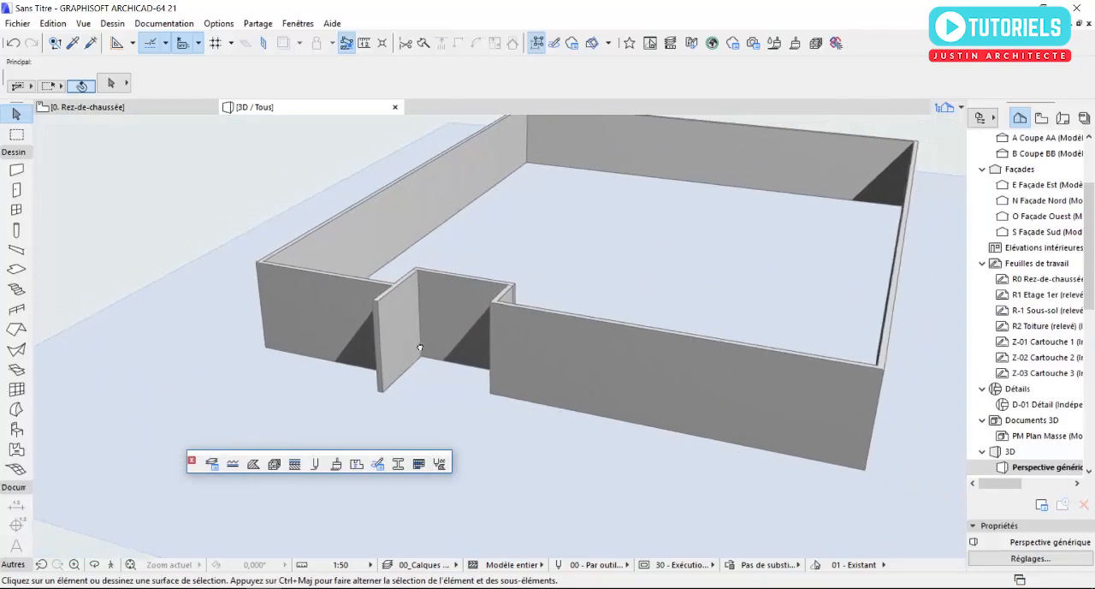
{"action": "scroll", "coordinate": [401, 343], "scroll_direction": "up", "scroll_amount": 3}
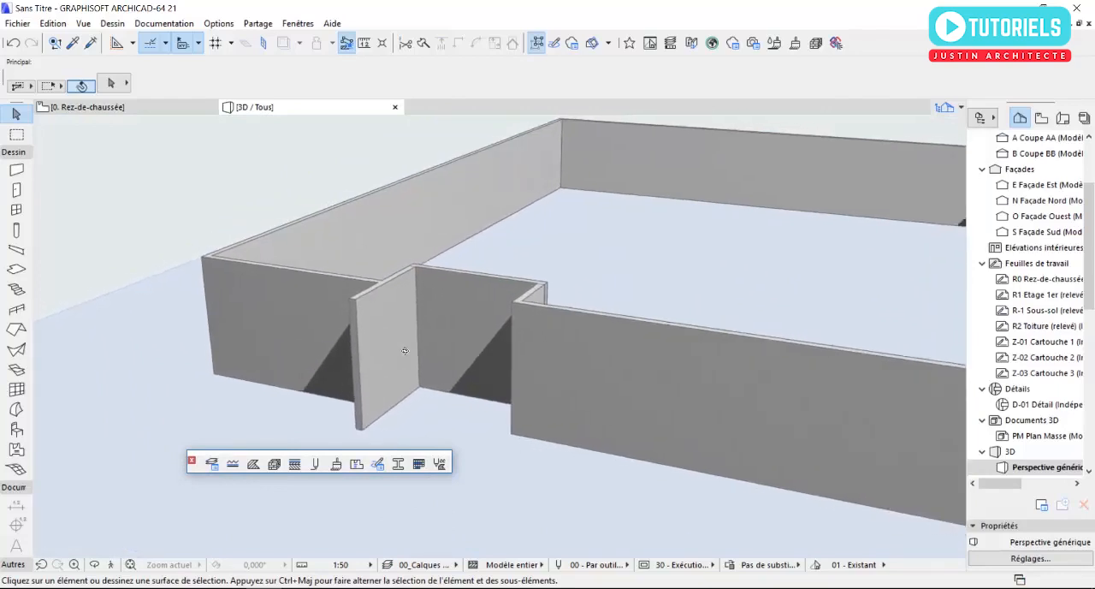
{"action": "scroll", "coordinate": [445, 334], "scroll_direction": "up", "scroll_amount": 2}
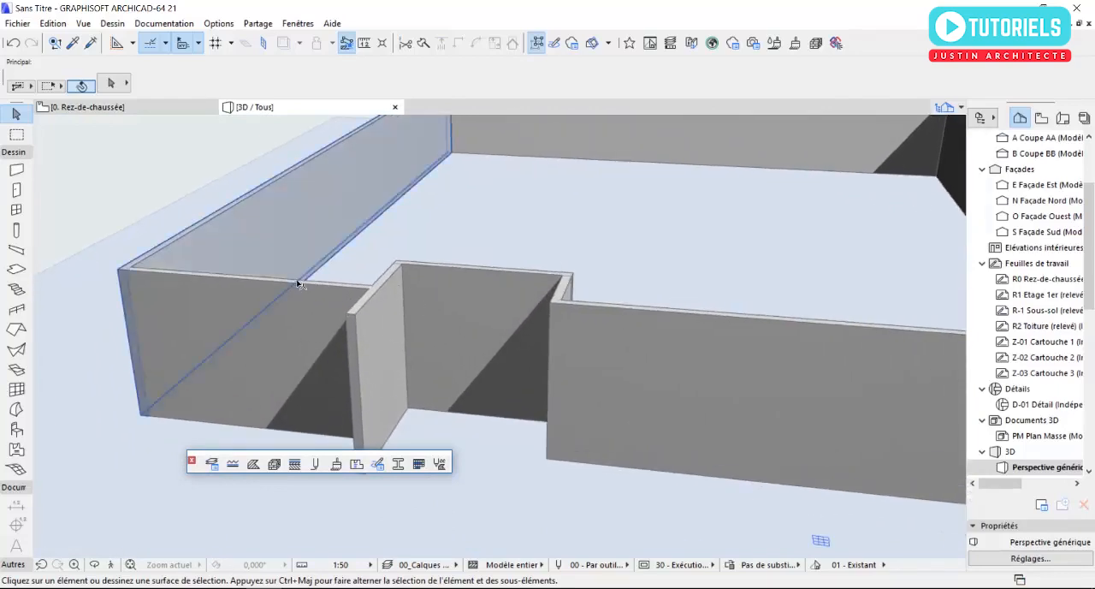
- Stop suspending groups and set the height of the grouped west, north and east walls to 250 cm
{"action": "left_click", "coordinate": [245, 224]}
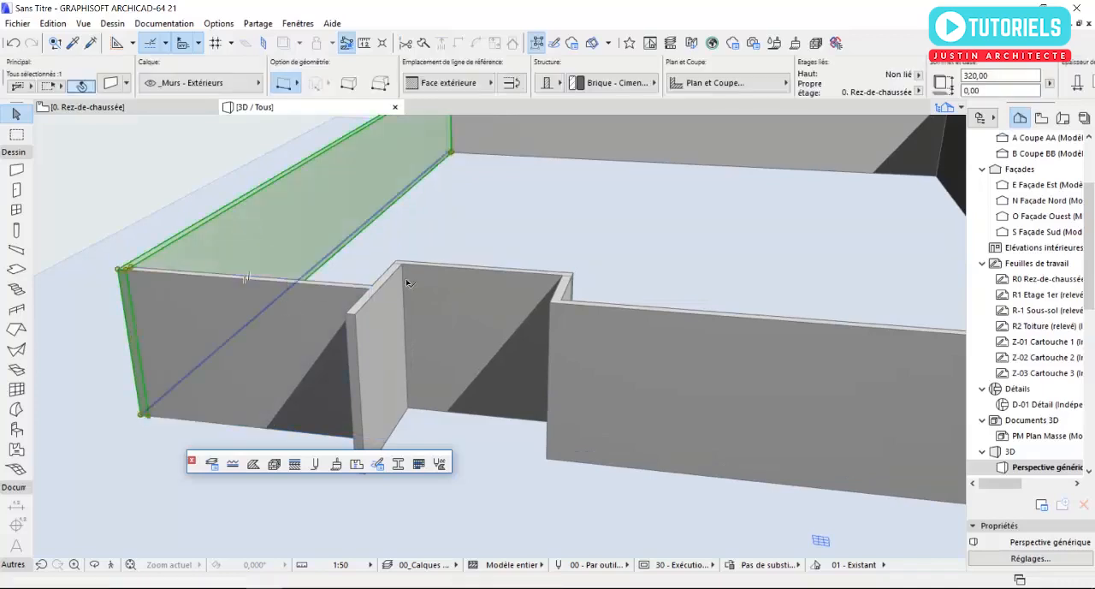
{"action": "scroll", "coordinate": [599, 188], "scroll_direction": "down", "scroll_amount": 2}
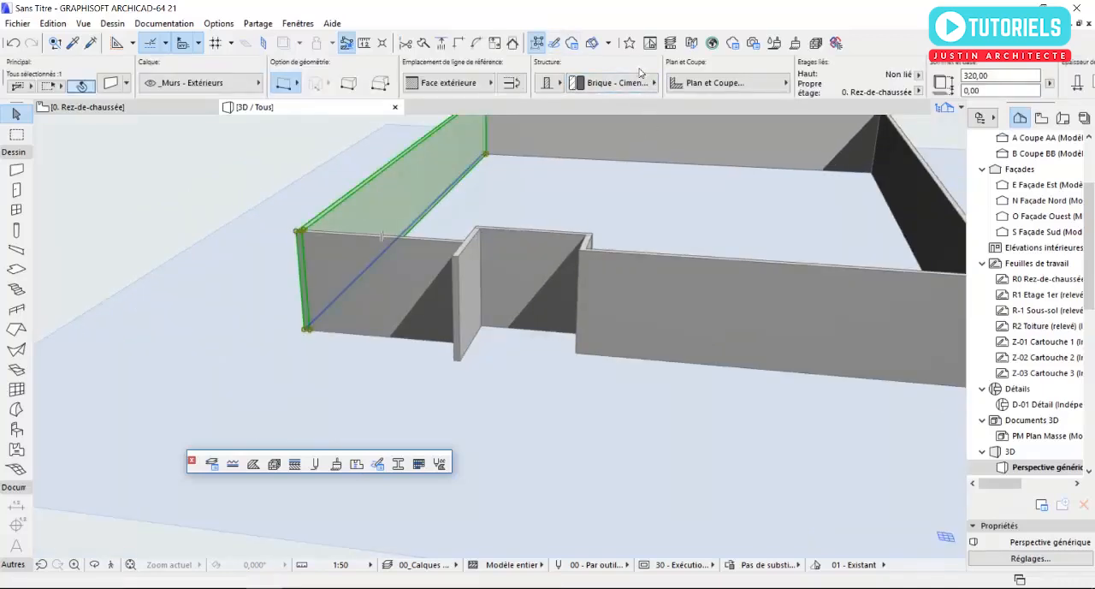
{"action": "left_click", "coordinate": [538, 47]}
{"action": "middle_click_drag", "start_coordinate": [616, 191], "coordinate": [562, 208]}
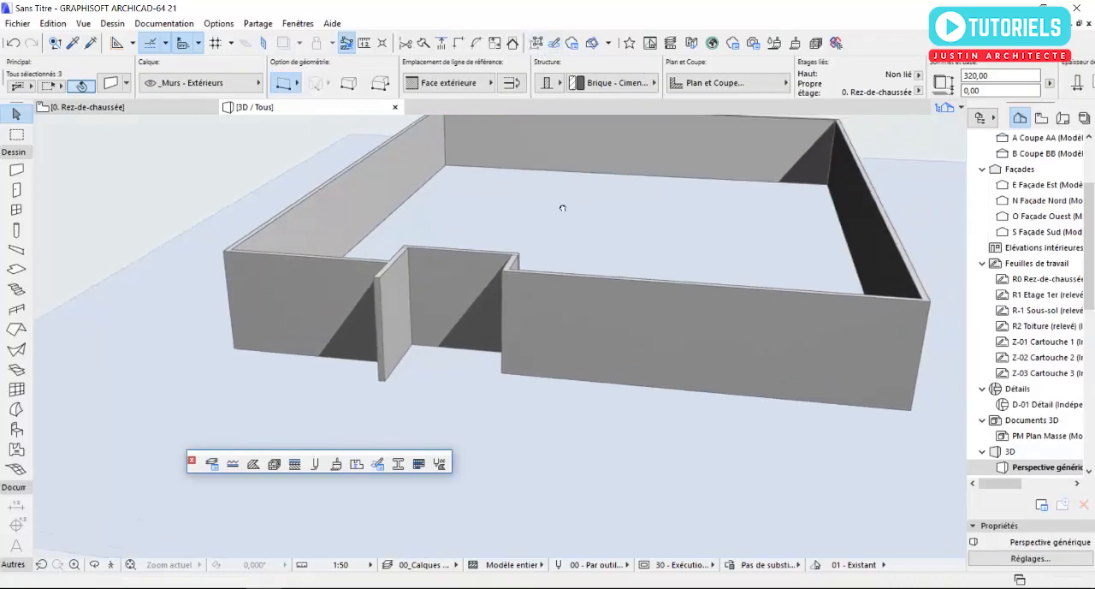
{"action": "left_click", "coordinate": [112, 84]}
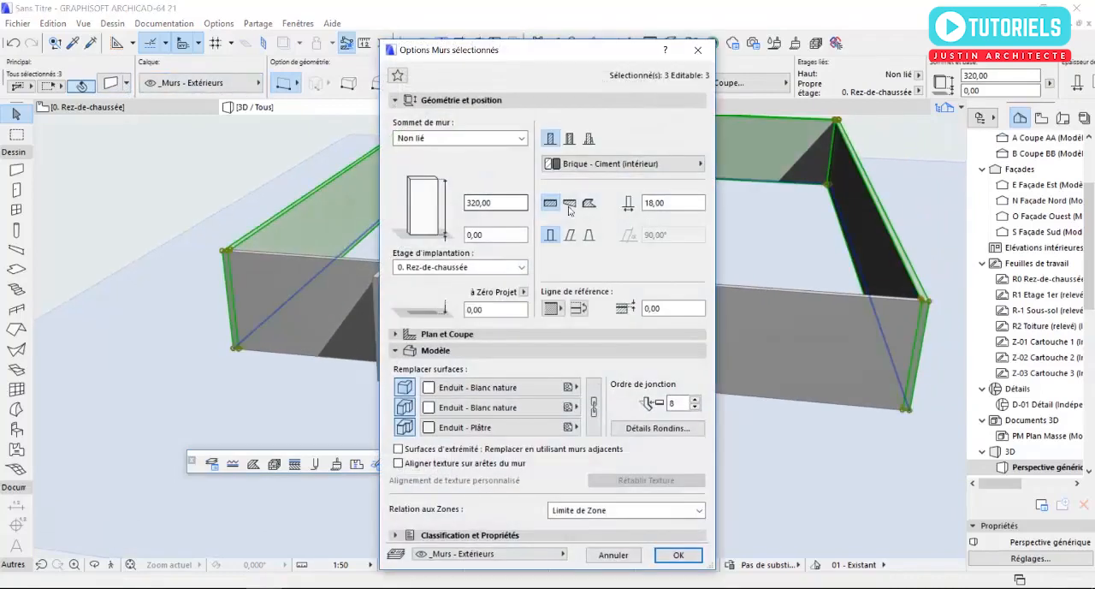
{"action": "double_click", "coordinate": [508, 206]}
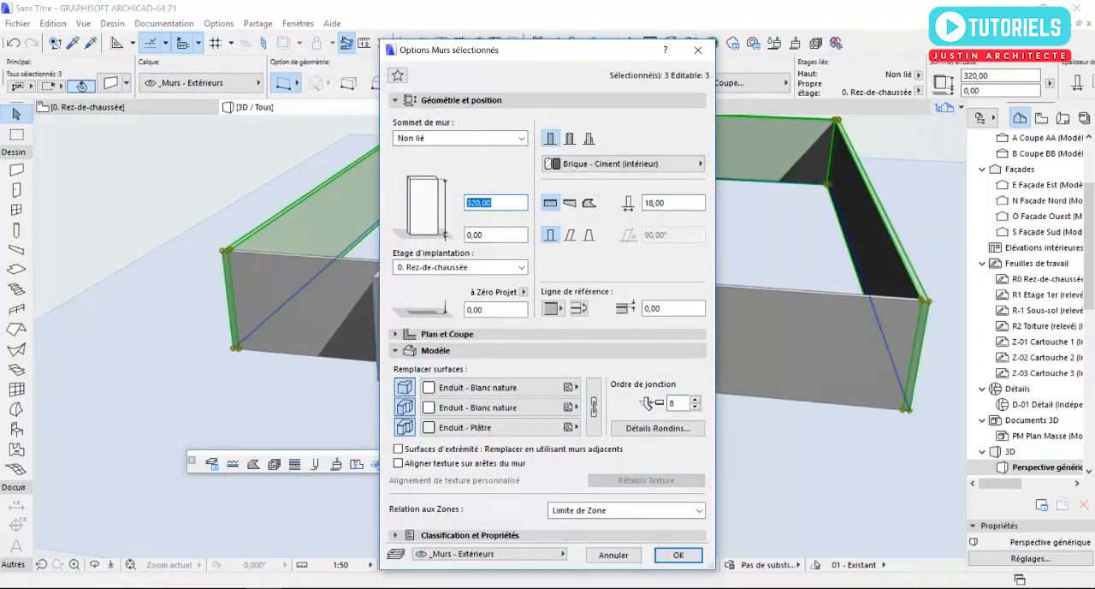
{"action": "type", "text": "250"}
{"action": "key", "text": "Return"}
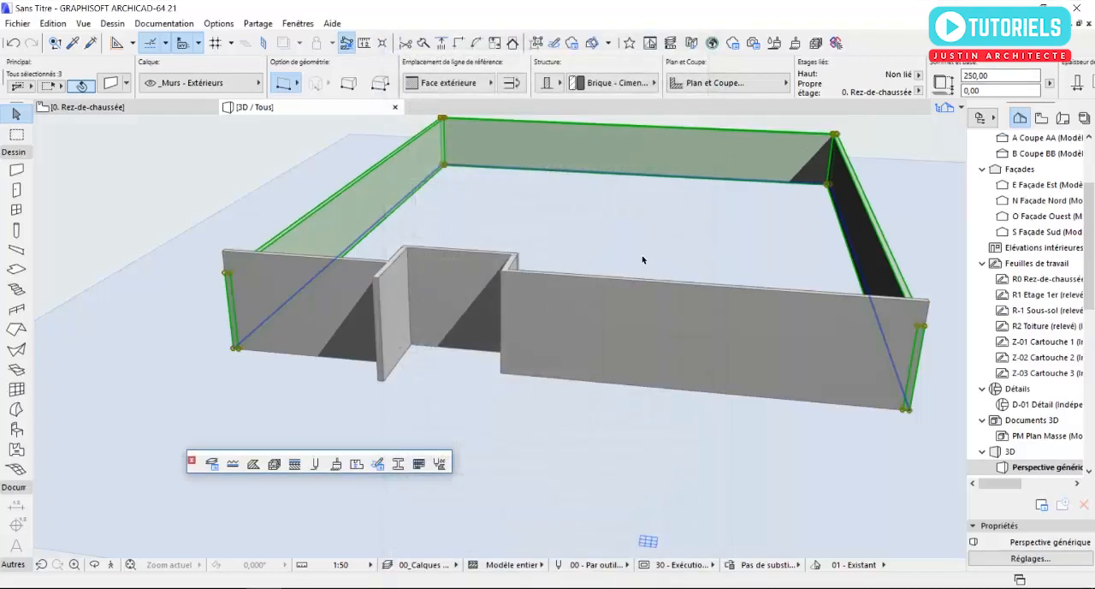
{"action": "key", "text": "Escape"}
- Set the height of the partial south wall and the chained recess and south walls to 250 cm, leaving out the projecting wall
{"action": "left_click", "coordinate": [301, 275]}
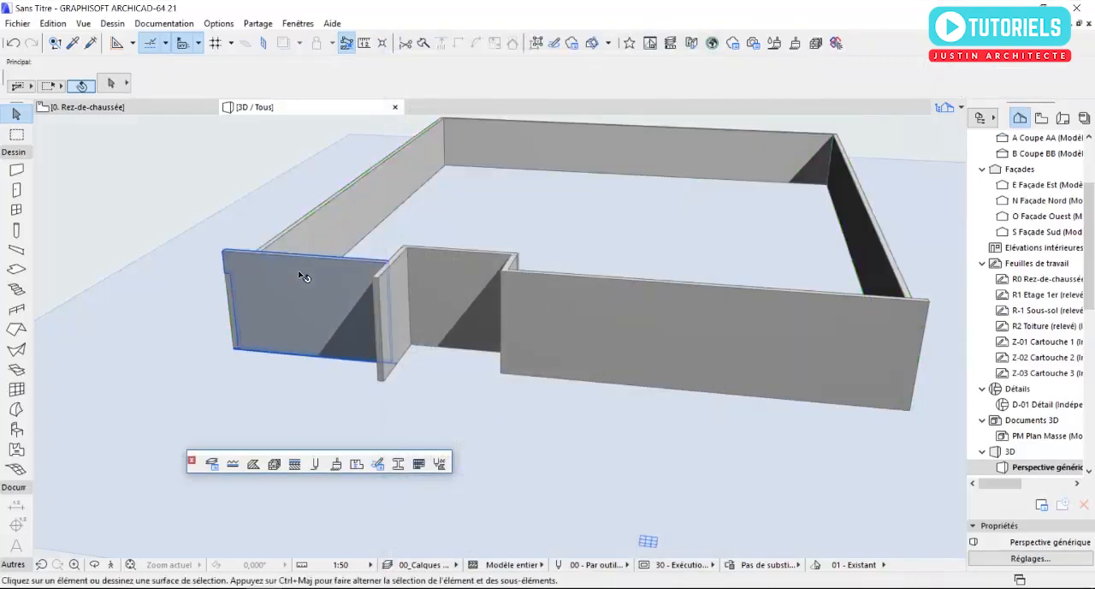
{"action": "left_click", "coordinate": [621, 302], "text": "shift"}
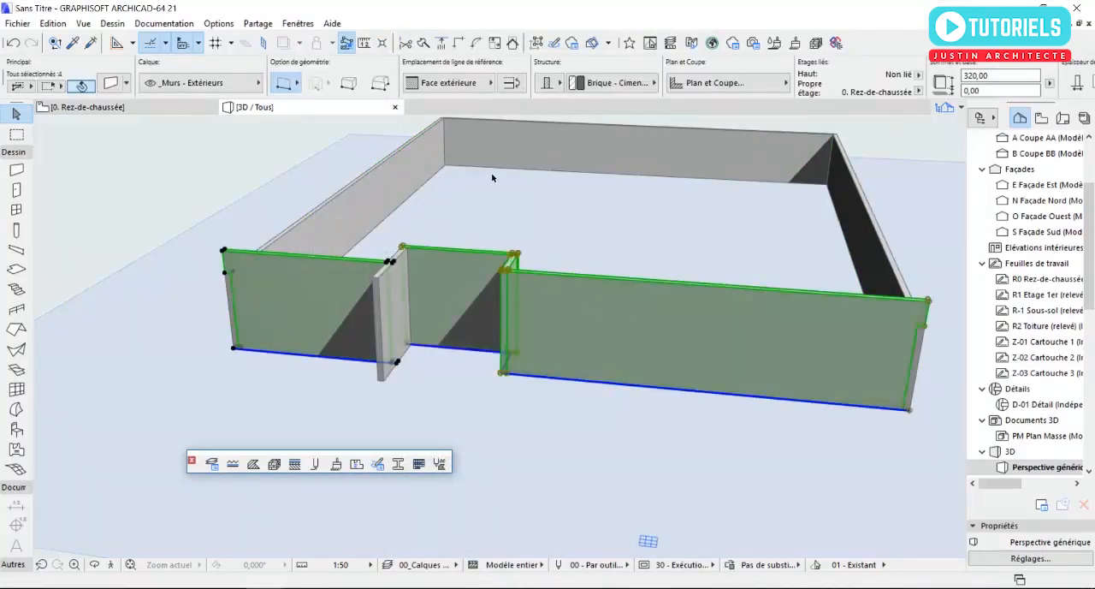
{"action": "left_click_drag", "start_coordinate": [978, 77], "coordinate": [944, 79]}
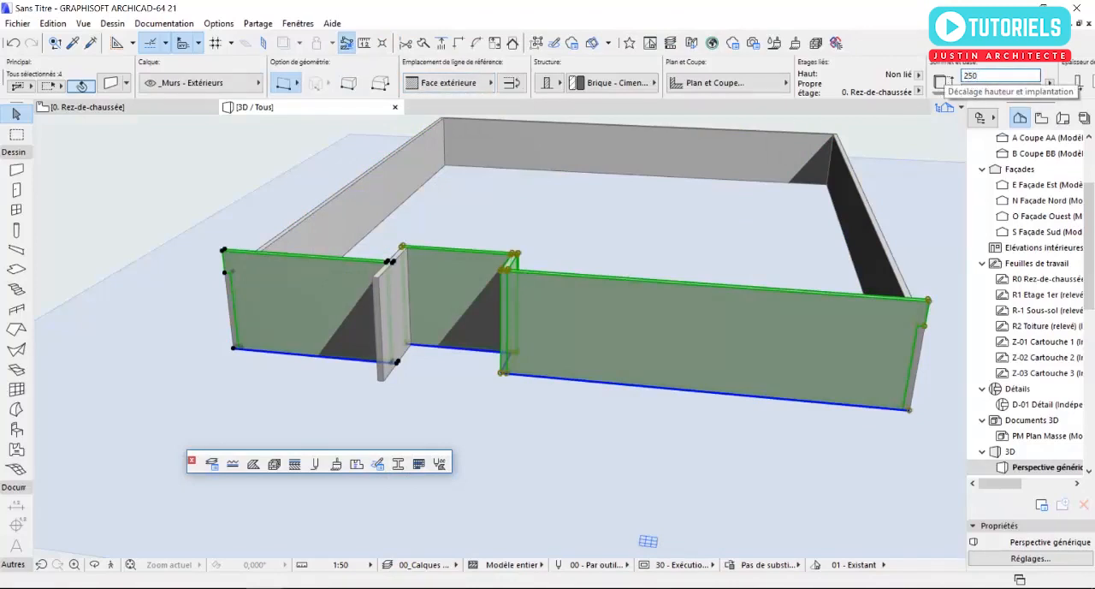
{"action": "key", "text": "Return"}
{"action": "key", "text": "Escape"}
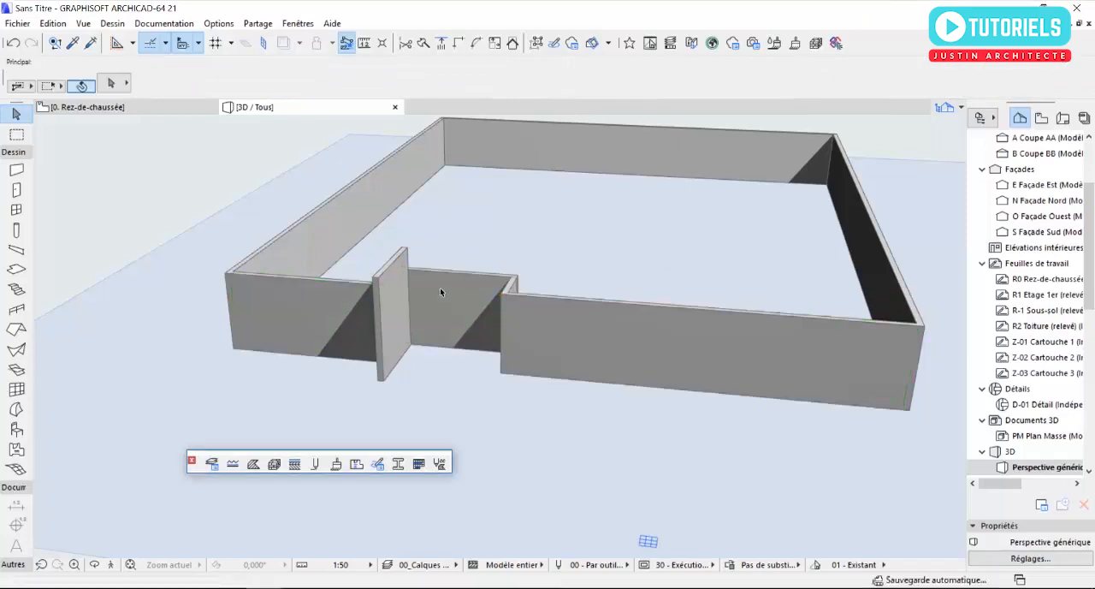
- Open the 1. Etage 1er plan and show 0. Rez-de-chaussée as its trace reference
{"action": "scroll", "coordinate": [440, 288], "scroll_direction": "up", "scroll_amount": 3}
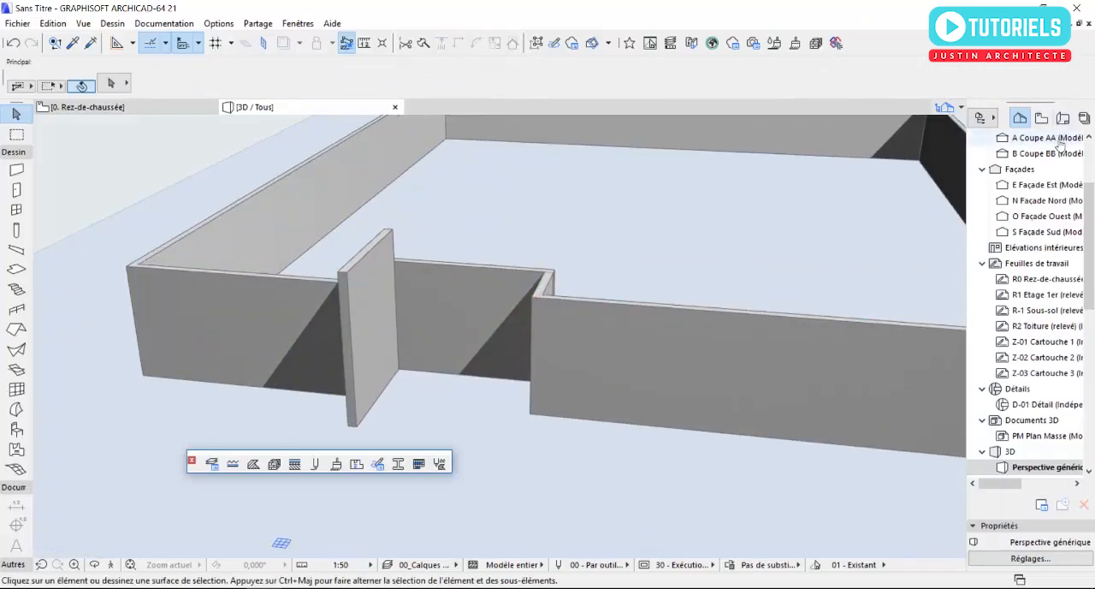
{"action": "scroll", "coordinate": [1035, 200], "scroll_direction": "up", "scroll_amount": 3}
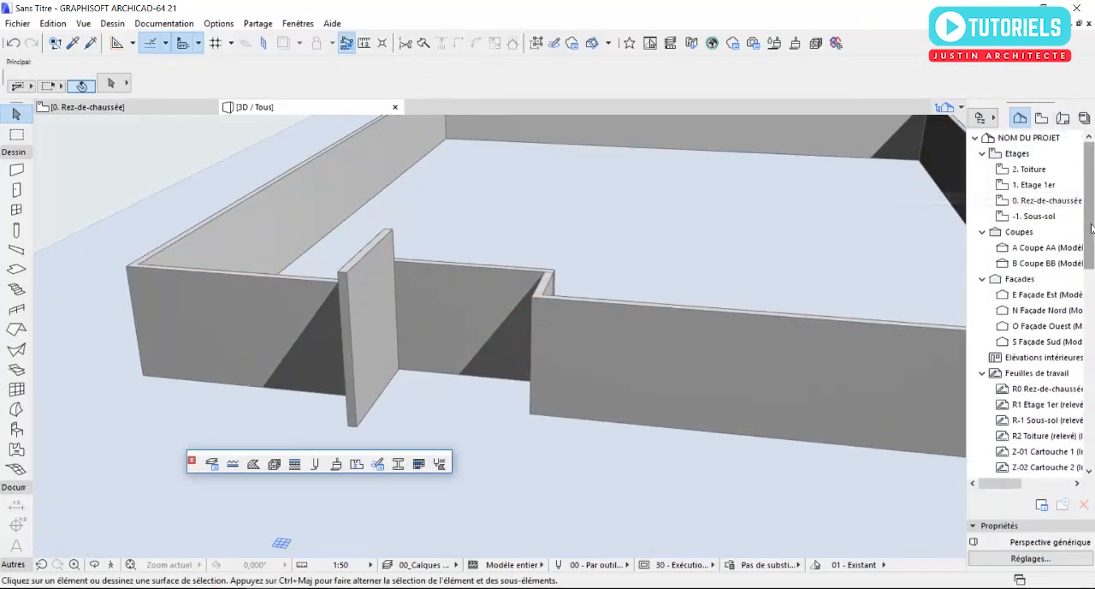
{"action": "double_click", "coordinate": [1040, 186]}
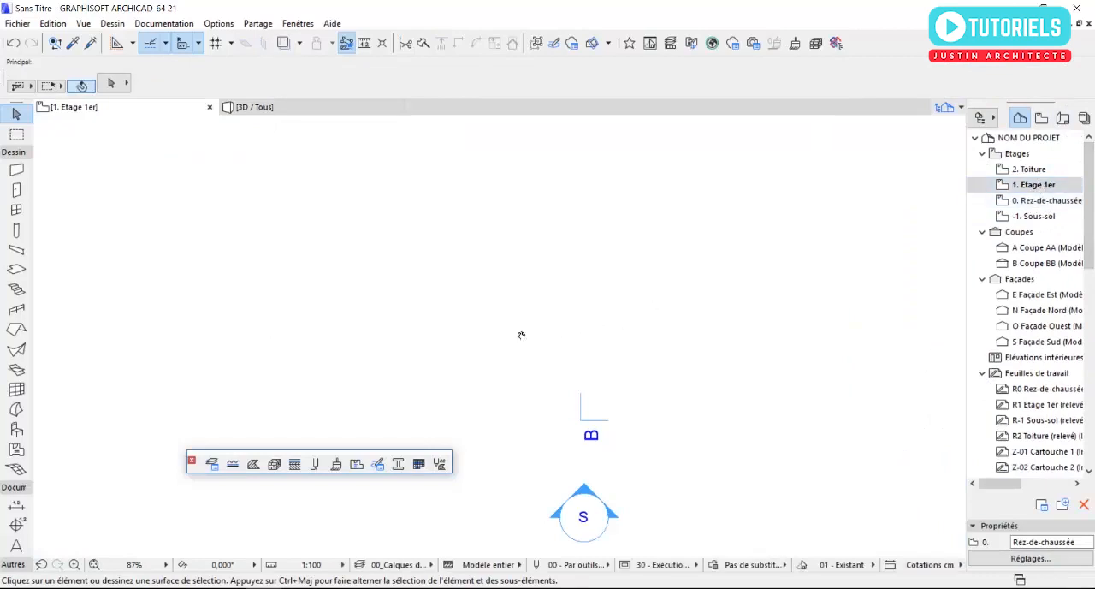
{"action": "right_click", "coordinate": [1034, 203]}
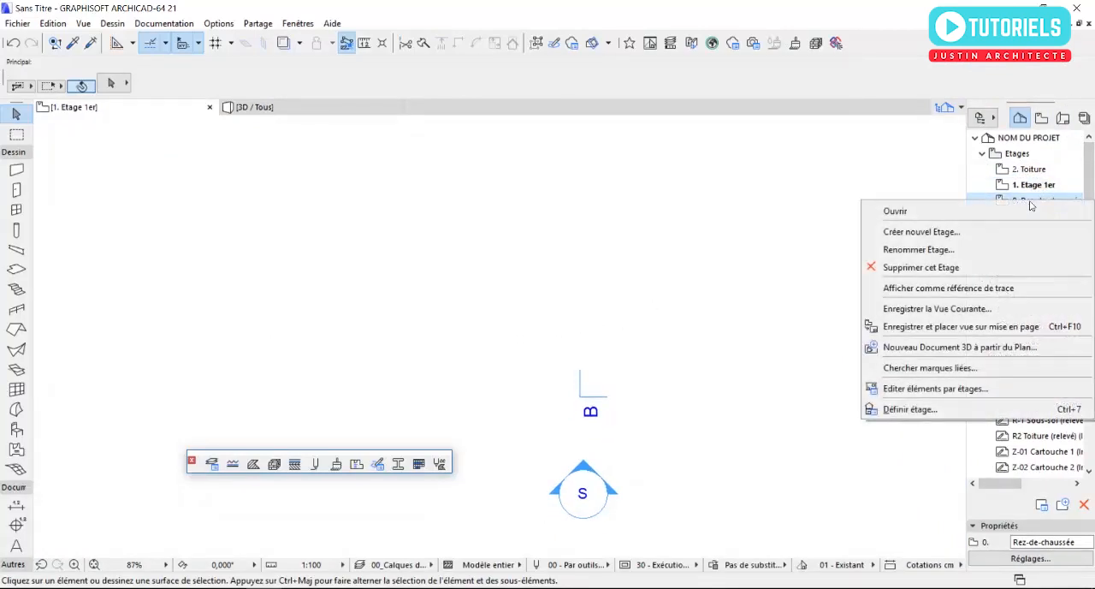
{"action": "left_click", "coordinate": [932, 295]}
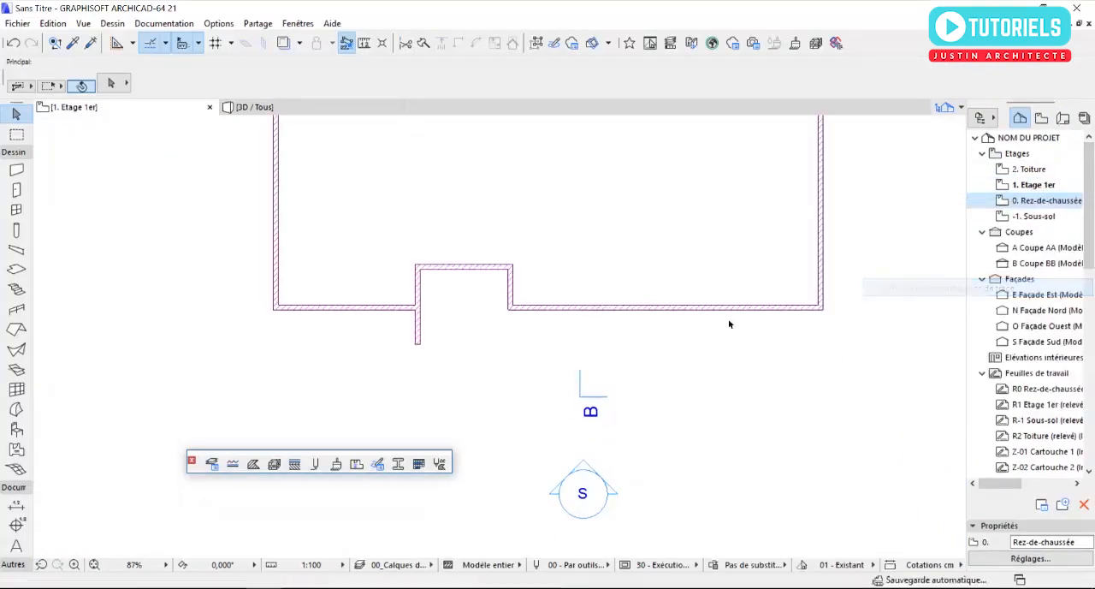
{"action": "scroll", "coordinate": [451, 308], "scroll_direction": "up", "scroll_amount": 2}
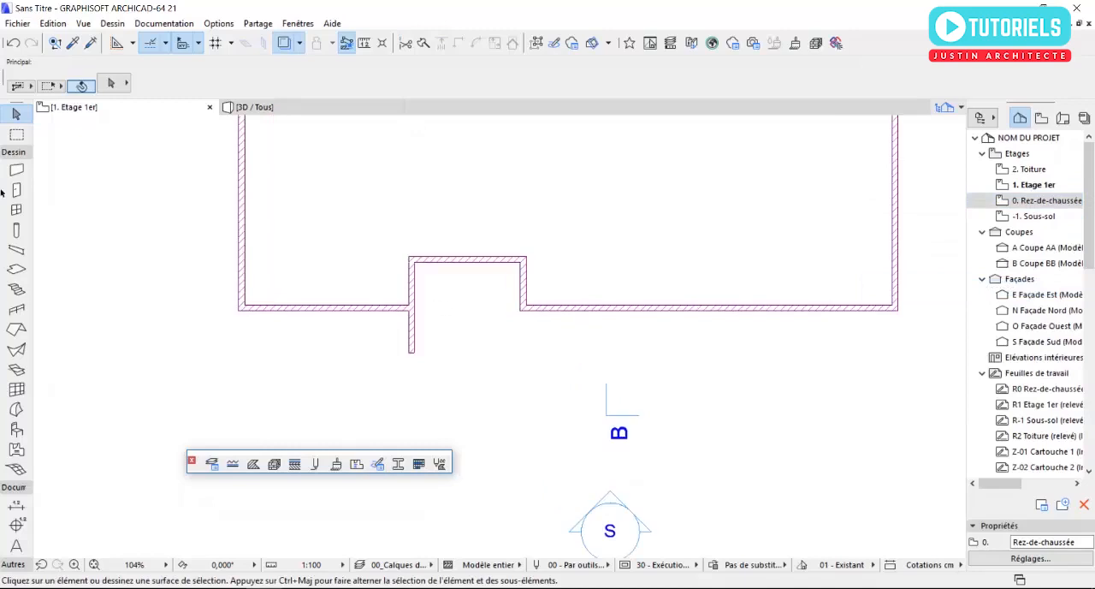
- Set the slab defaults to rectangular geometry, a 40 cm basic Béton armé (Coulé) structure, and Béton - Brut overrides on all three surfaces
{"action": "left_click", "coordinate": [16, 271]}
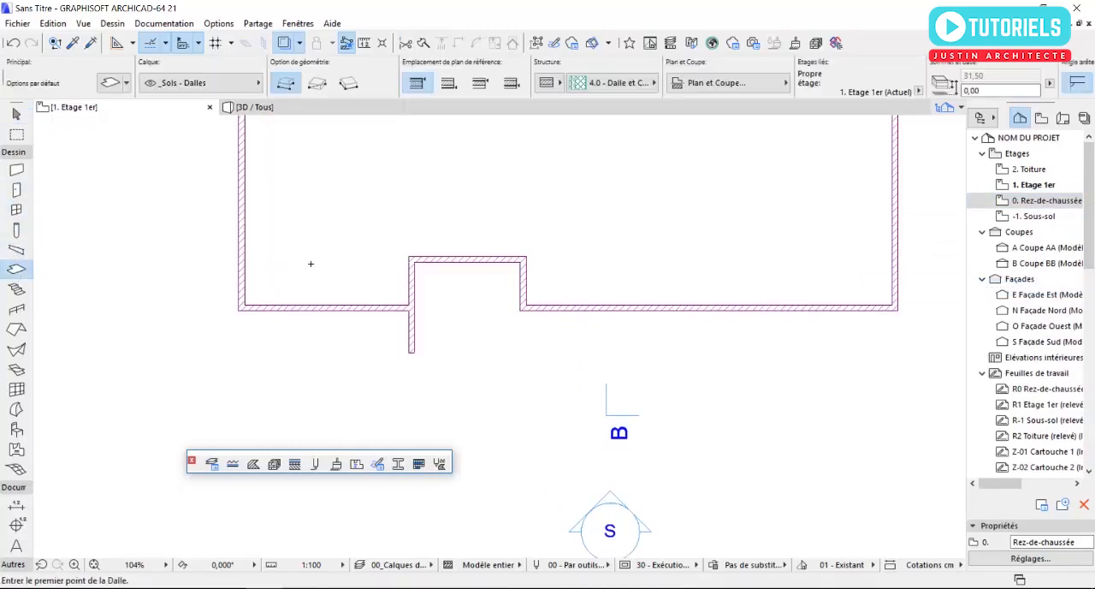
{"action": "left_click", "coordinate": [410, 256]}
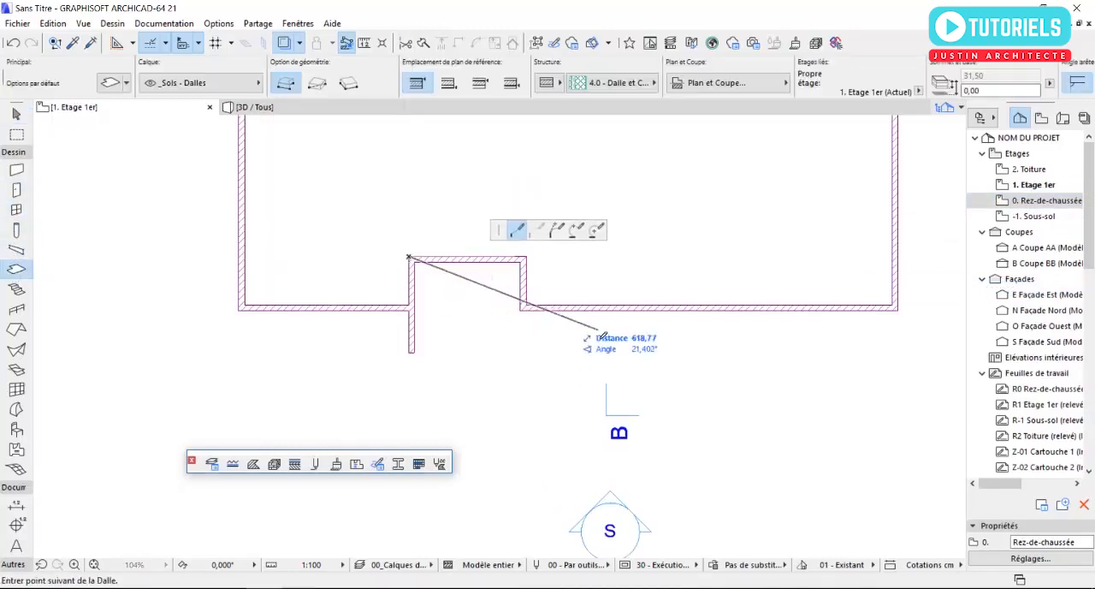
{"action": "left_click", "coordinate": [318, 84]}
{"action": "key", "text": "Escape"}
{"action": "left_click", "coordinate": [110, 87]}
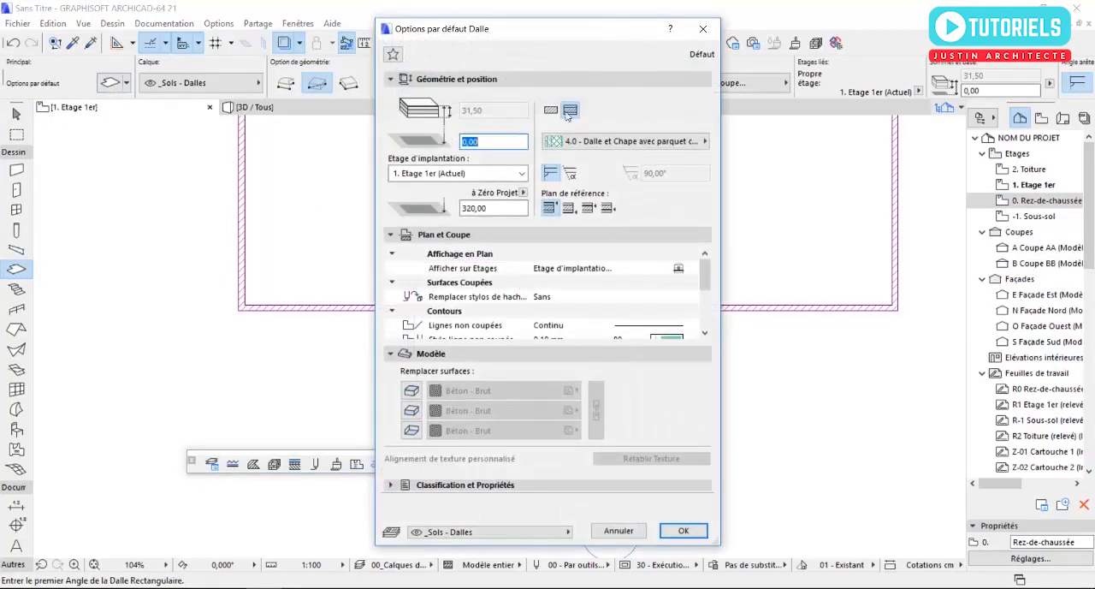
{"action": "left_click", "coordinate": [551, 111]}
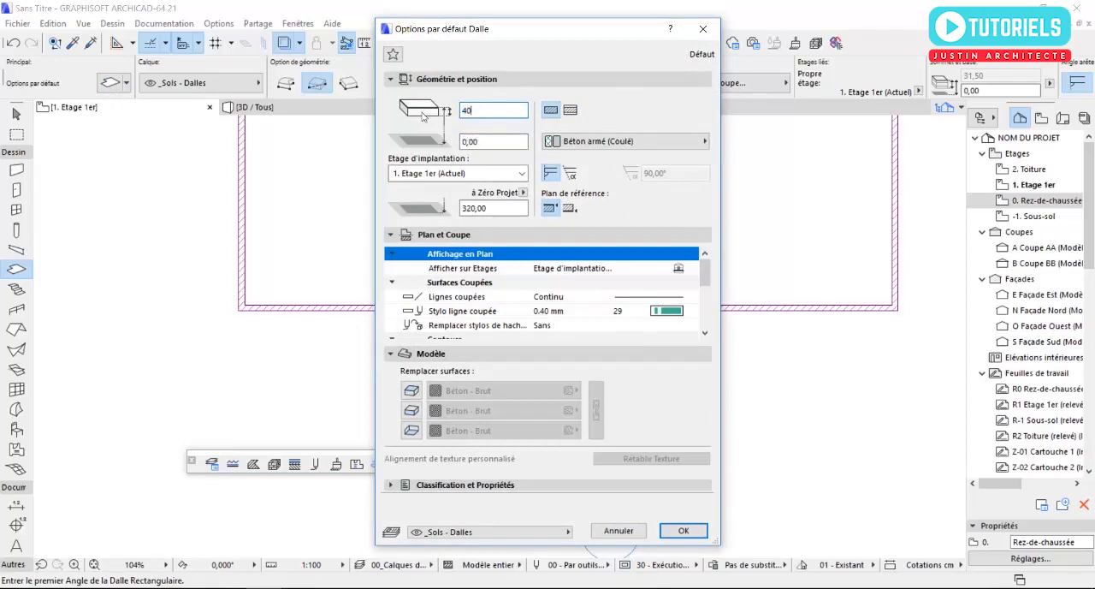
{"action": "left_click", "coordinate": [414, 395]}
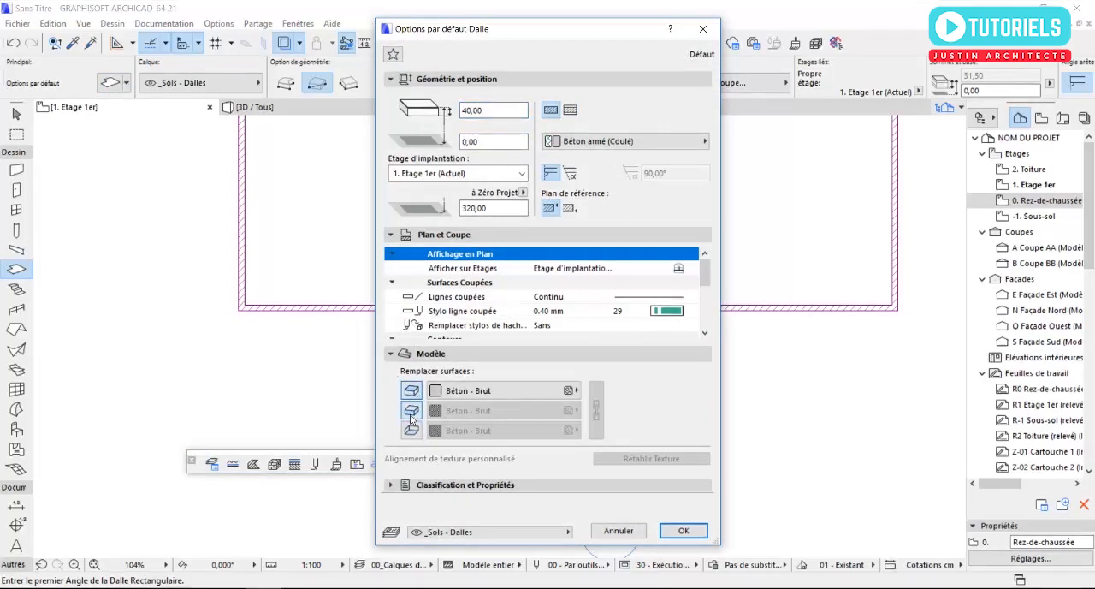
{"action": "left_click", "coordinate": [413, 412]}
{"action": "left_click", "coordinate": [413, 432]}
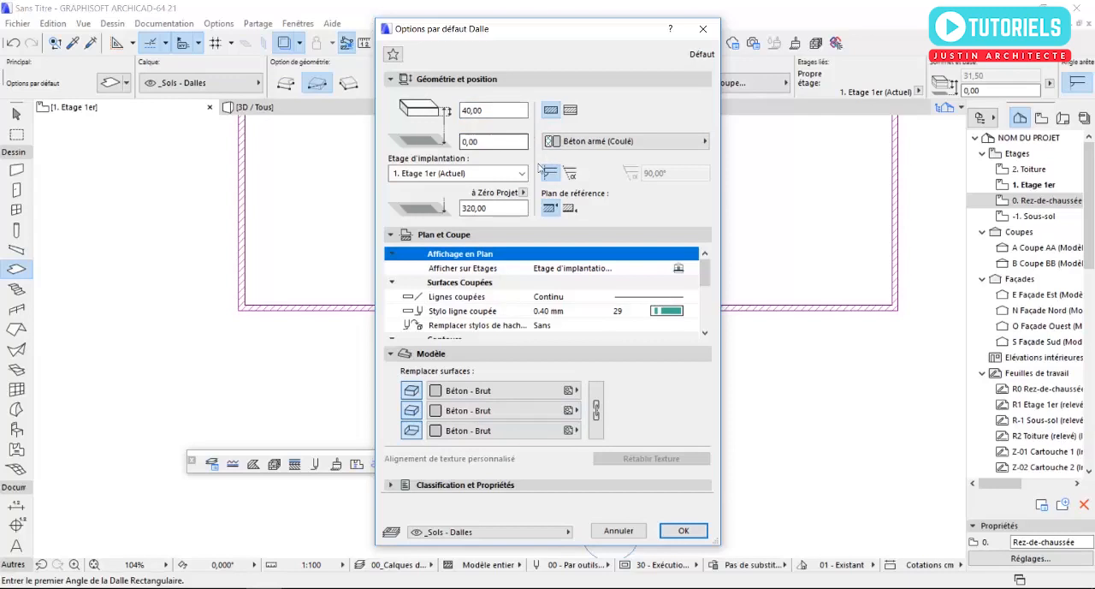
{"action": "left_click", "coordinate": [683, 531]}
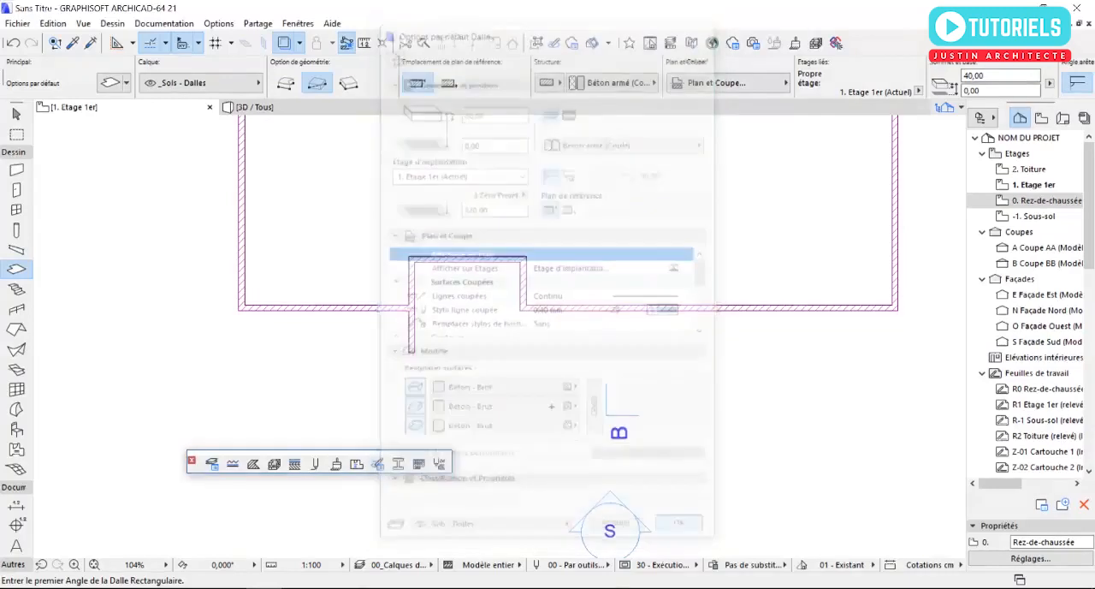
- Draw a rectangular slab about 511 by 289 cm over the entrance recess, from its northwest outer corner level with the projecting wall's end
{"action": "left_click", "coordinate": [412, 263]}
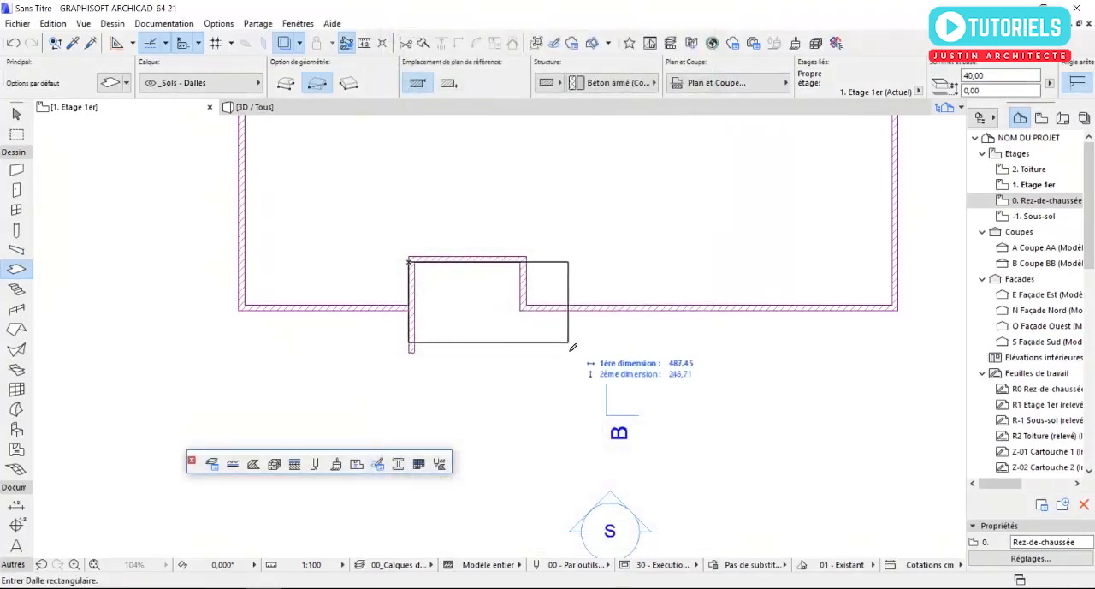
{"action": "key", "text": "Escape"}
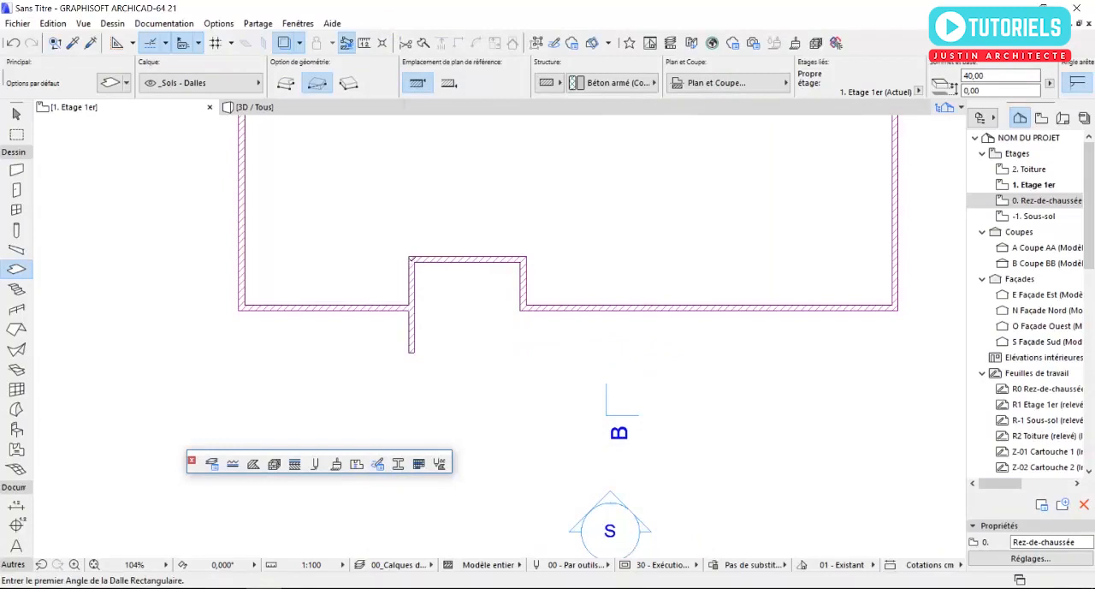
{"action": "left_click", "coordinate": [410, 257]}
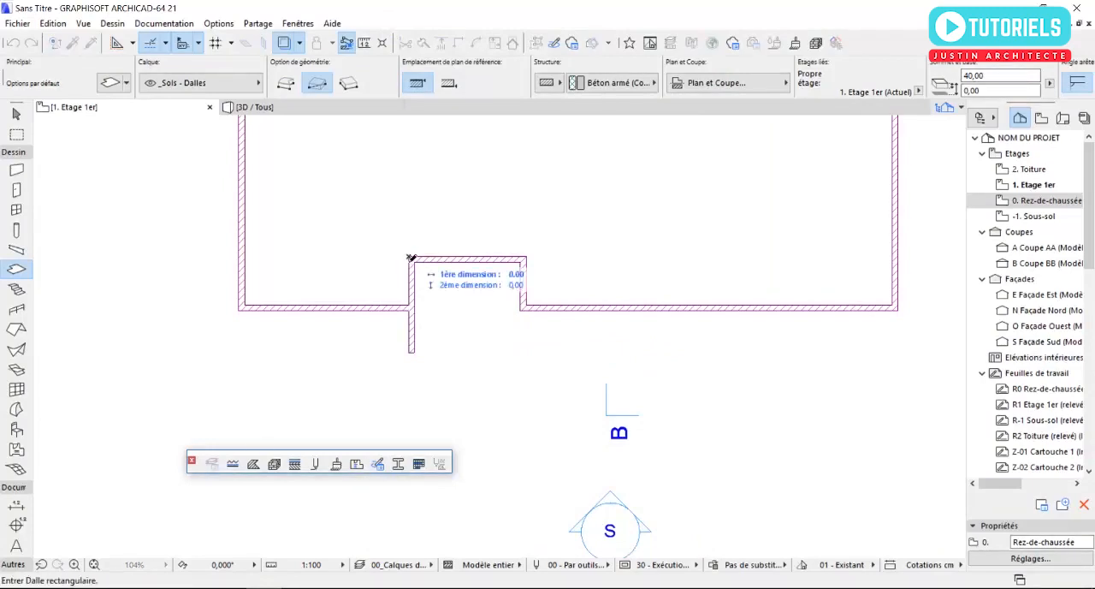
{"action": "left_click", "coordinate": [577, 351]}
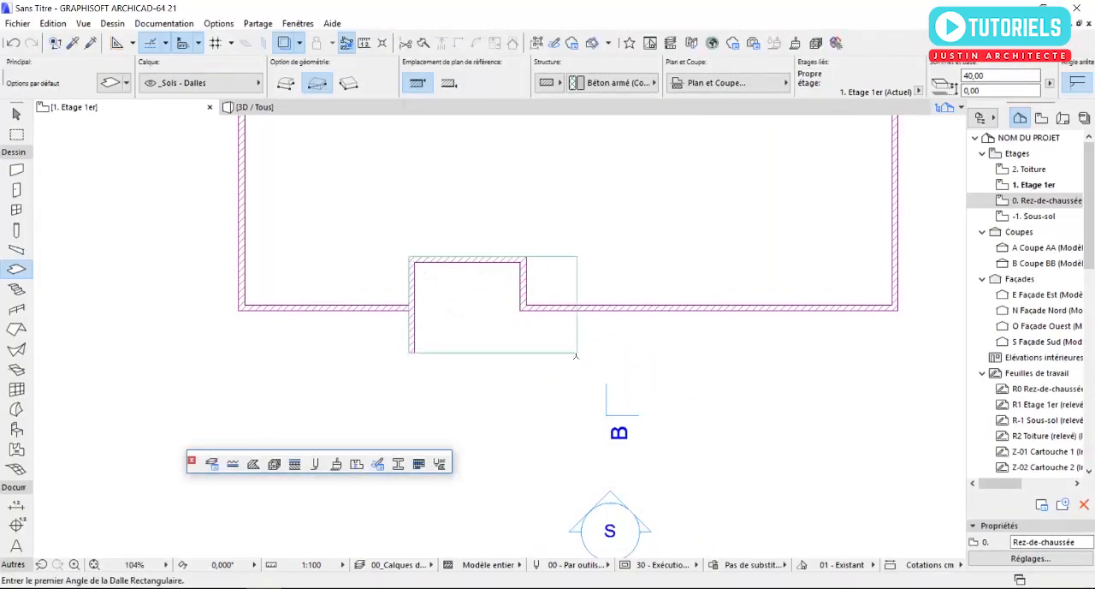
{"action": "key", "text": "Escape"}
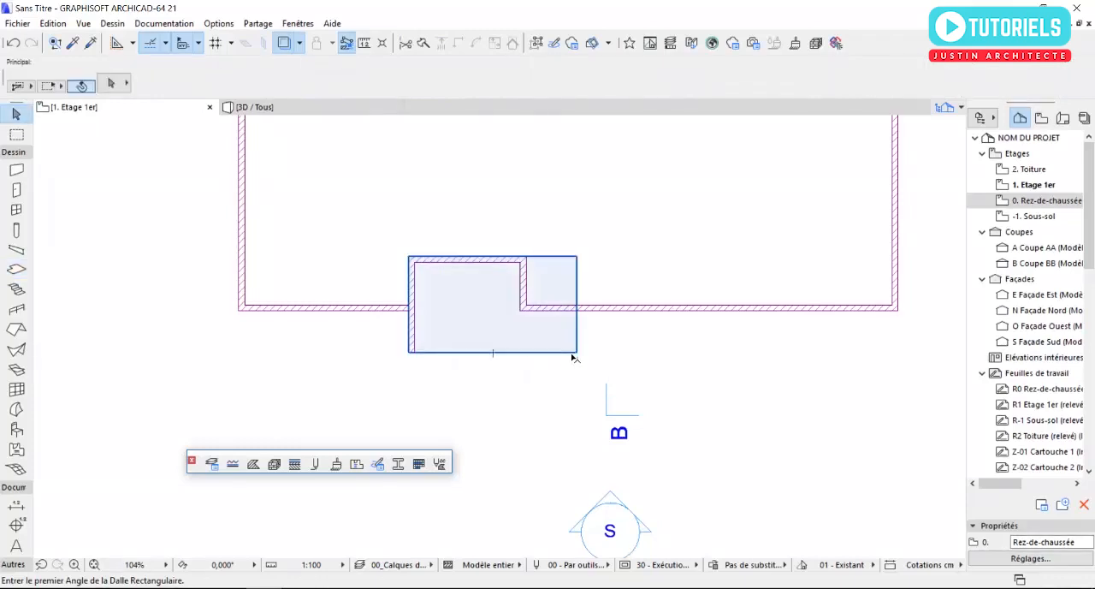
- Override all three surfaces of the entrance slab with Bardage - Blanc by linking them
{"action": "left_click", "coordinate": [576, 353]}
{"action": "left_click", "coordinate": [109, 82]}
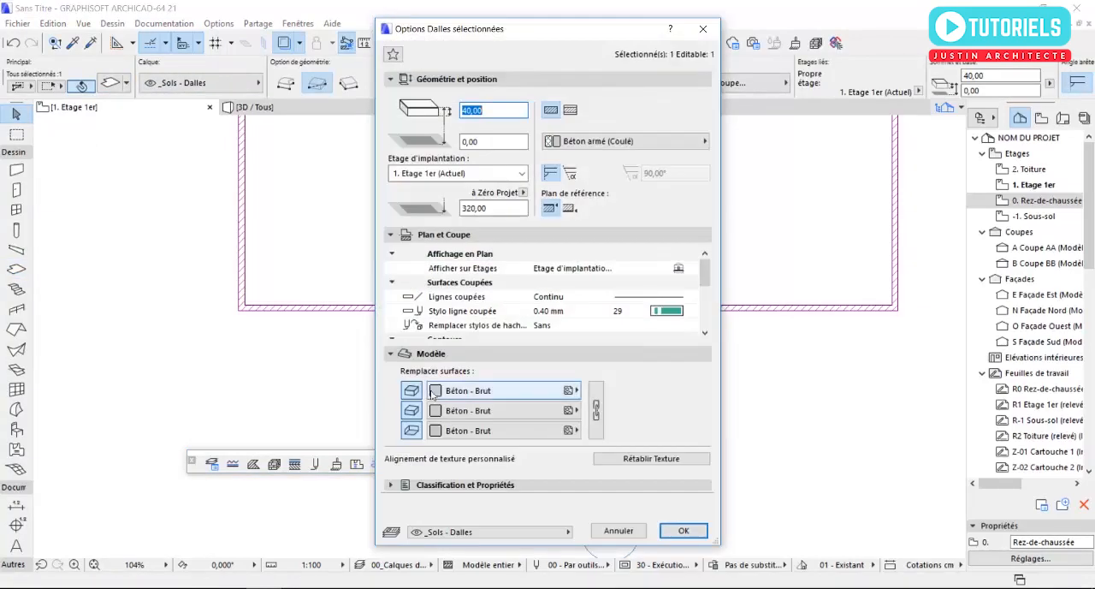
{"action": "left_click", "coordinate": [505, 390]}
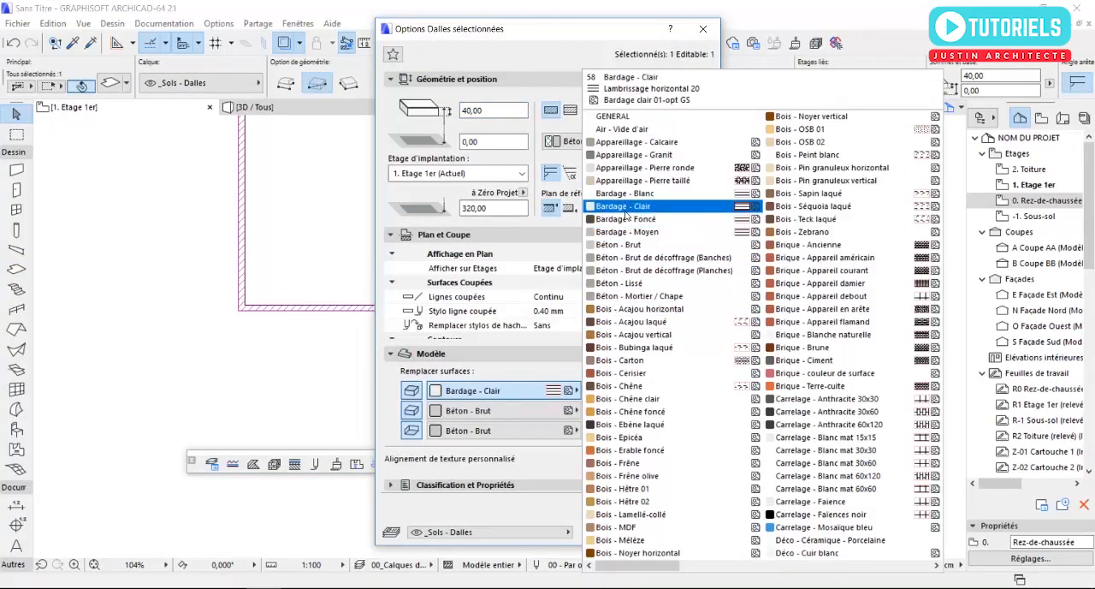
{"action": "left_click", "coordinate": [624, 193]}
{"action": "left_click", "coordinate": [597, 412]}
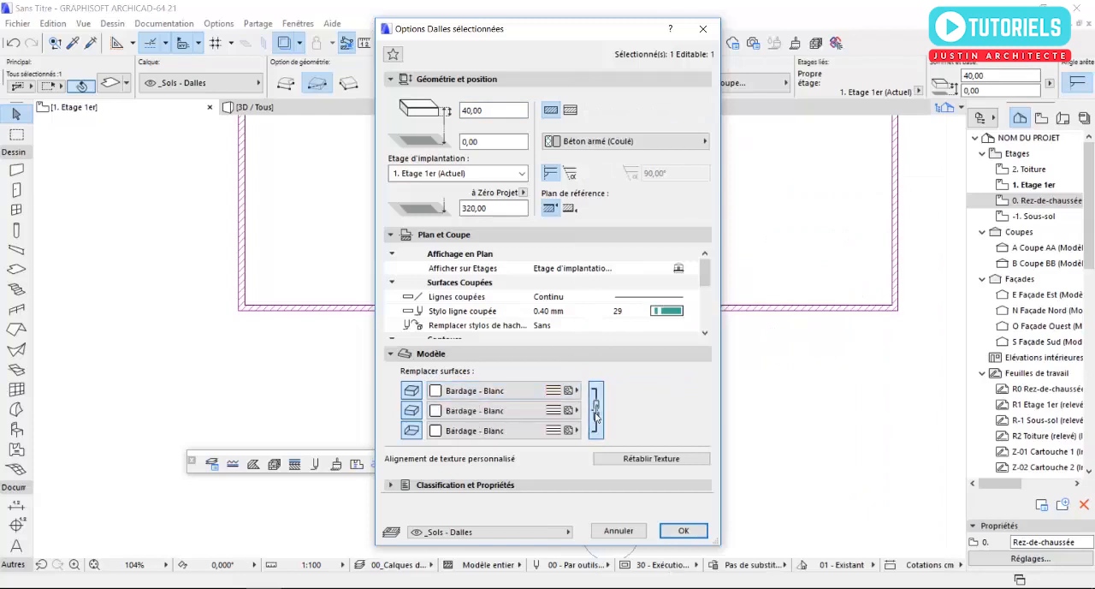
{"action": "left_click", "coordinate": [684, 530]}
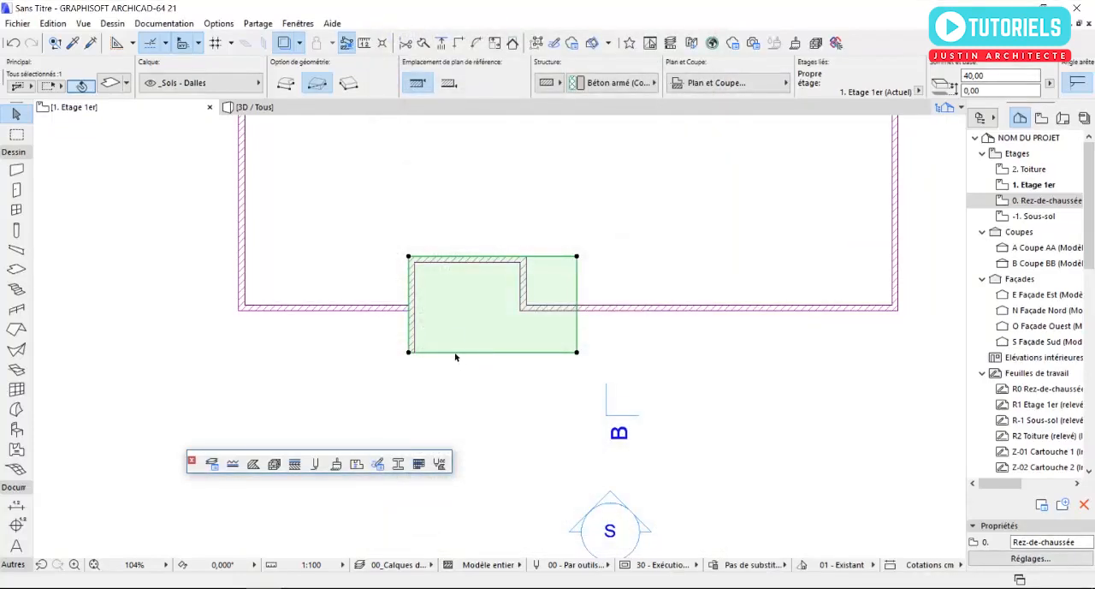
- In the 3D view, set the thickness of the projecting wall under the entrance slab to 40 cm
{"action": "scroll", "coordinate": [453, 342], "scroll_direction": "up", "scroll_amount": 2}
{"action": "middle_click_drag", "start_coordinate": [455, 341], "coordinate": [452, 367]}
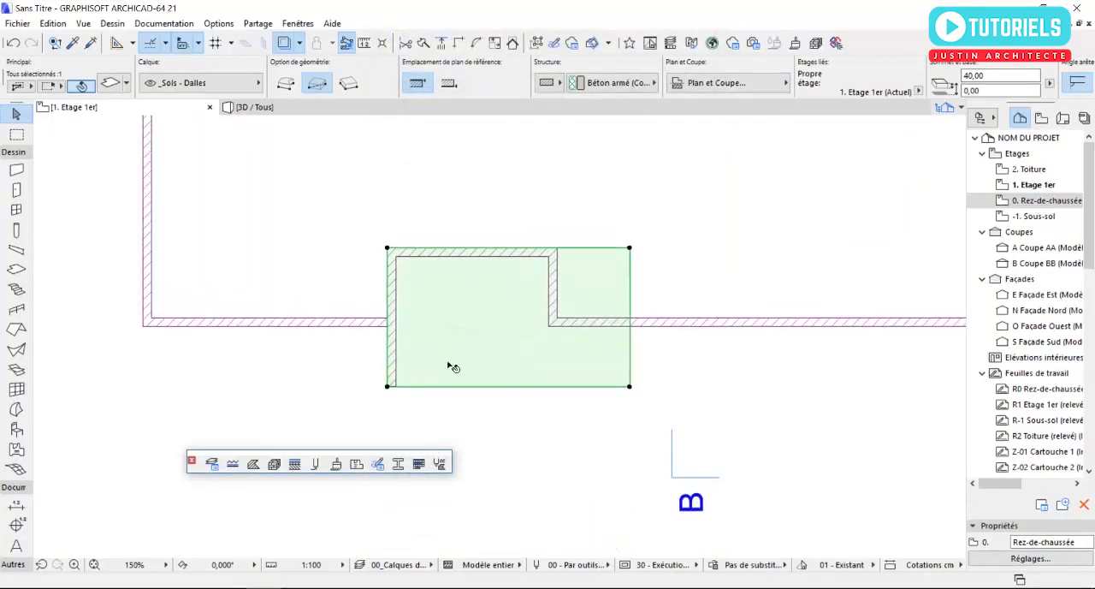
{"action": "key", "text": "F3"}
{"action": "key", "text": "Escape"}
{"action": "scroll", "coordinate": [381, 302], "scroll_direction": "up", "scroll_amount": 2}
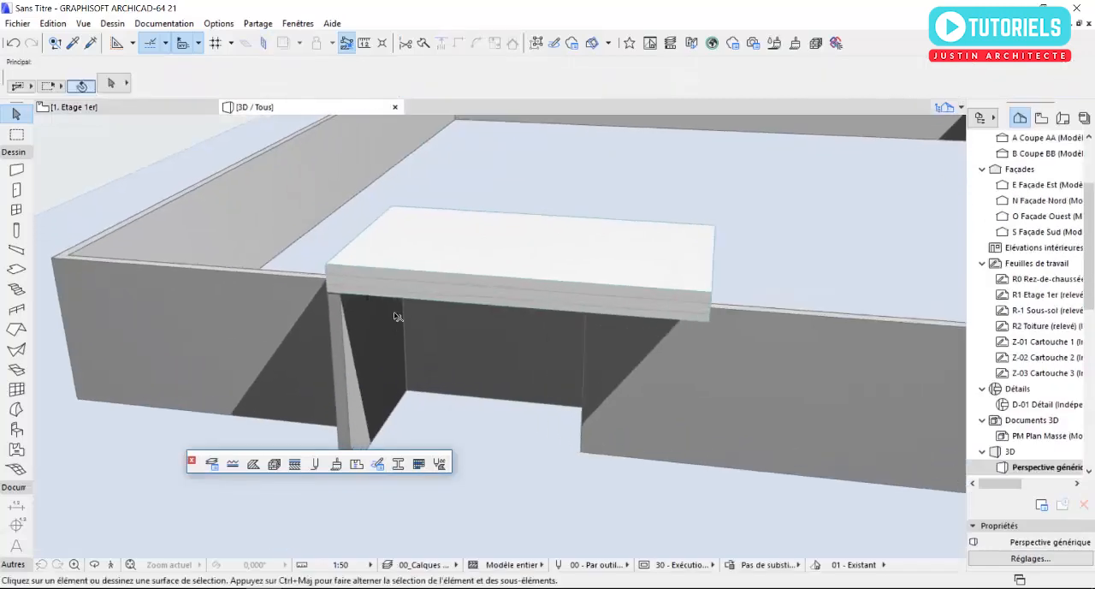
{"action": "middle_click_drag", "start_coordinate": [399, 316], "coordinate": [424, 282], "text": "shift"}
{"action": "left_click", "coordinate": [424, 280]}
{"action": "left_click", "coordinate": [111, 84]}
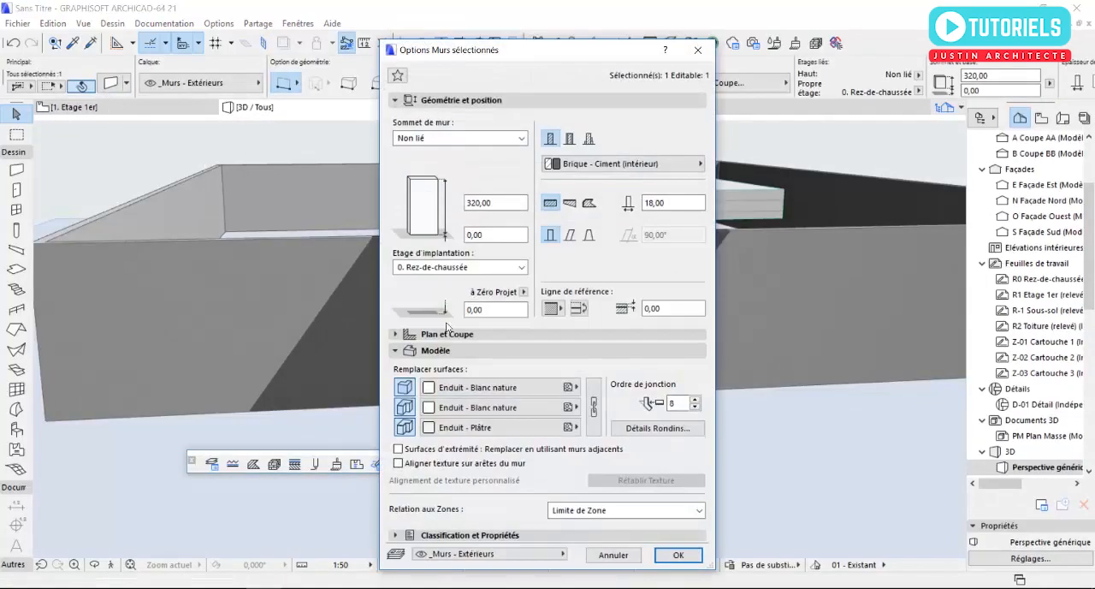
{"action": "double_click", "coordinate": [676, 208]}
{"action": "type", "text": "40"}
{"action": "left_click", "coordinate": [676, 555]}
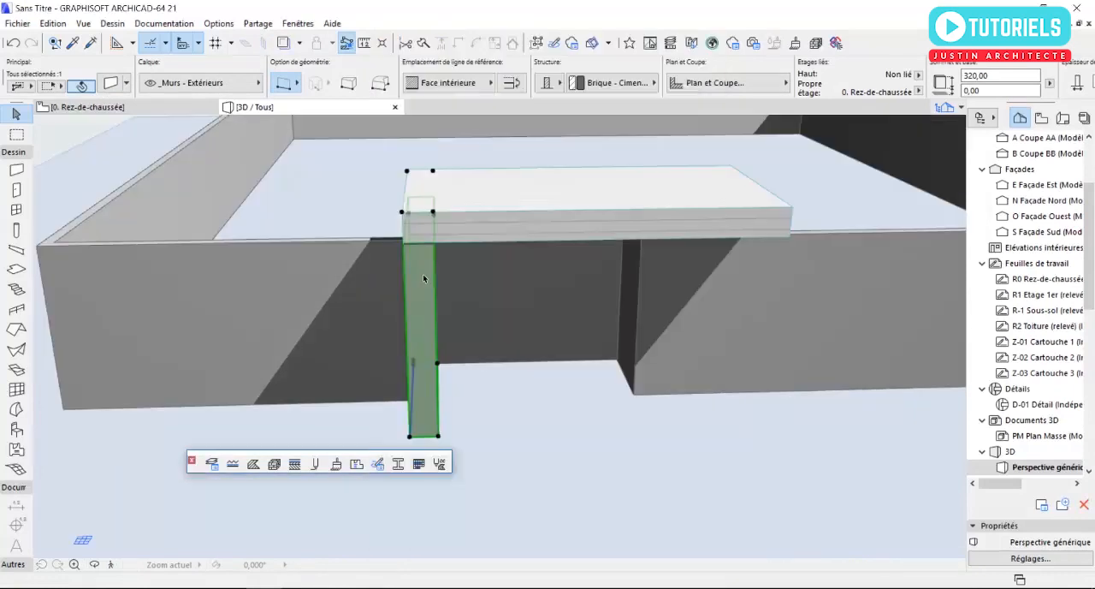
{"action": "key", "text": "Escape"}
- Override all surfaces of the projecting entrance wall with Bardage - Blanc by linking them
{"action": "scroll", "coordinate": [495, 267], "scroll_direction": "up", "scroll_amount": 5}
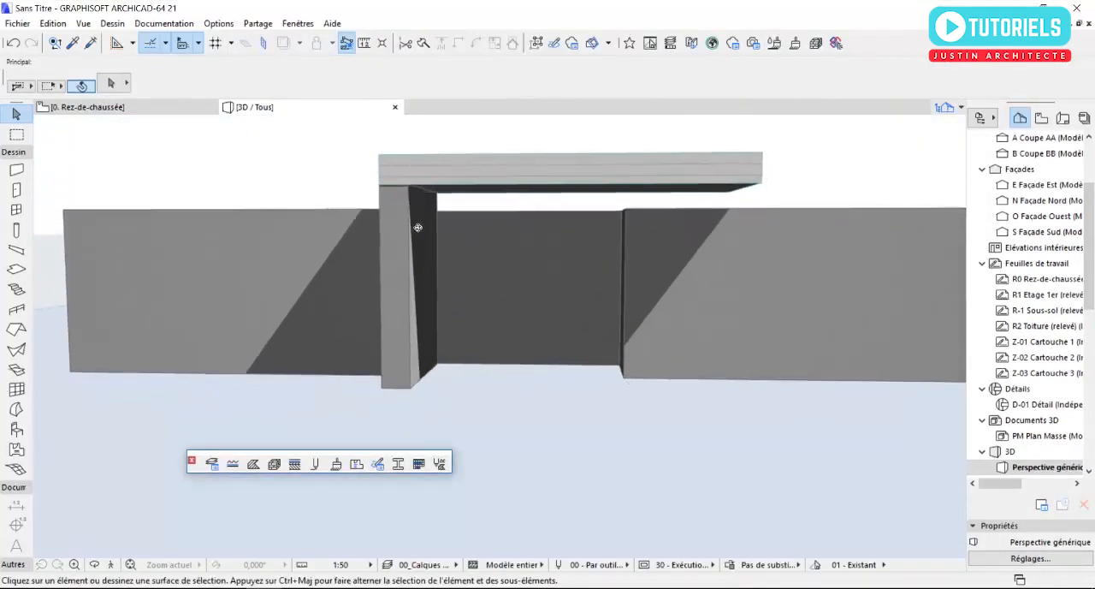
{"action": "left_click", "coordinate": [416, 232]}
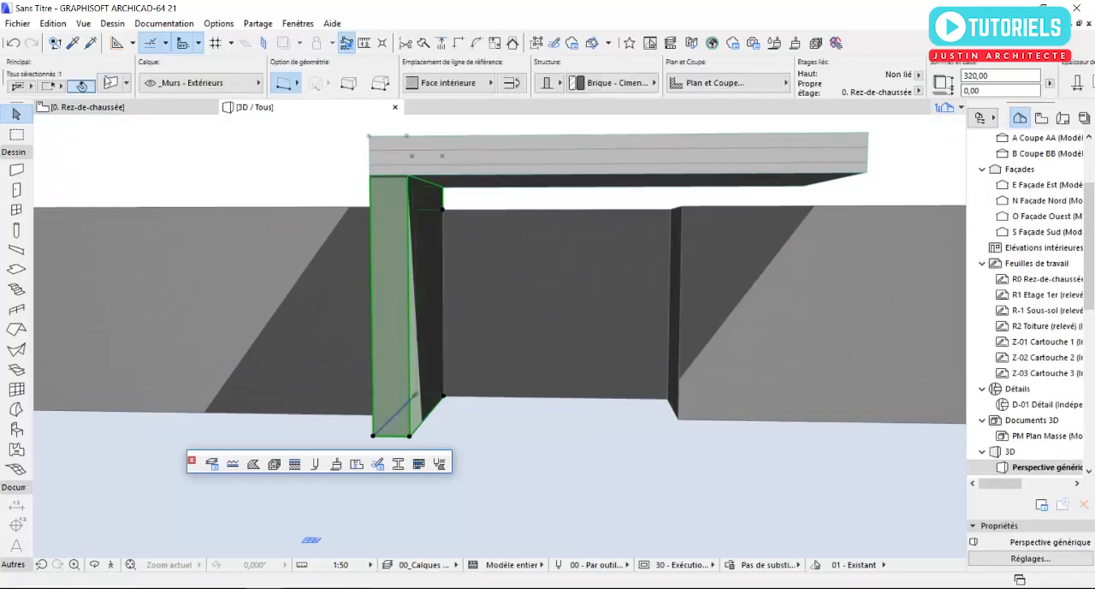
{"action": "key", "text": "ctrl+t"}
{"action": "left_click", "coordinate": [488, 387]}
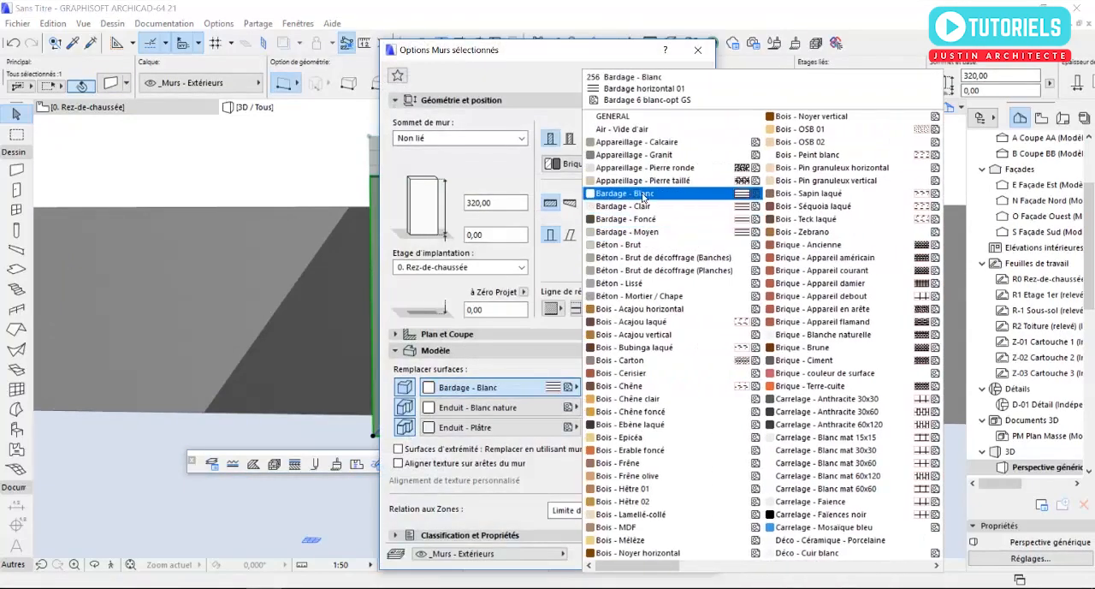
{"action": "left_click", "coordinate": [645, 195]}
{"action": "left_click", "coordinate": [593, 406]}
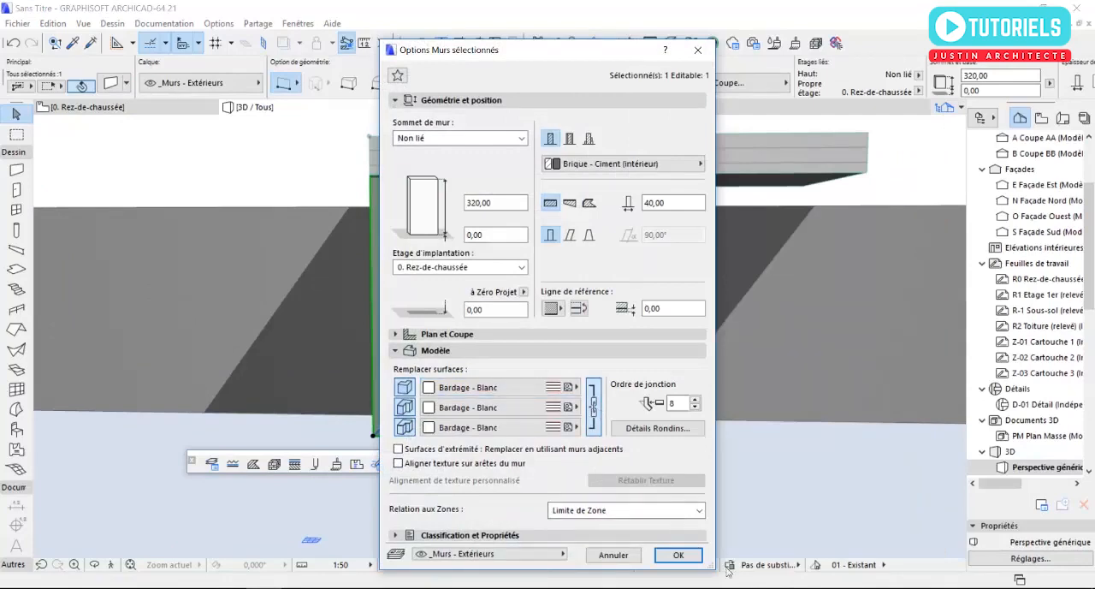
{"action": "left_click", "coordinate": [687, 559]}
{"action": "left_click", "coordinate": [576, 473]}
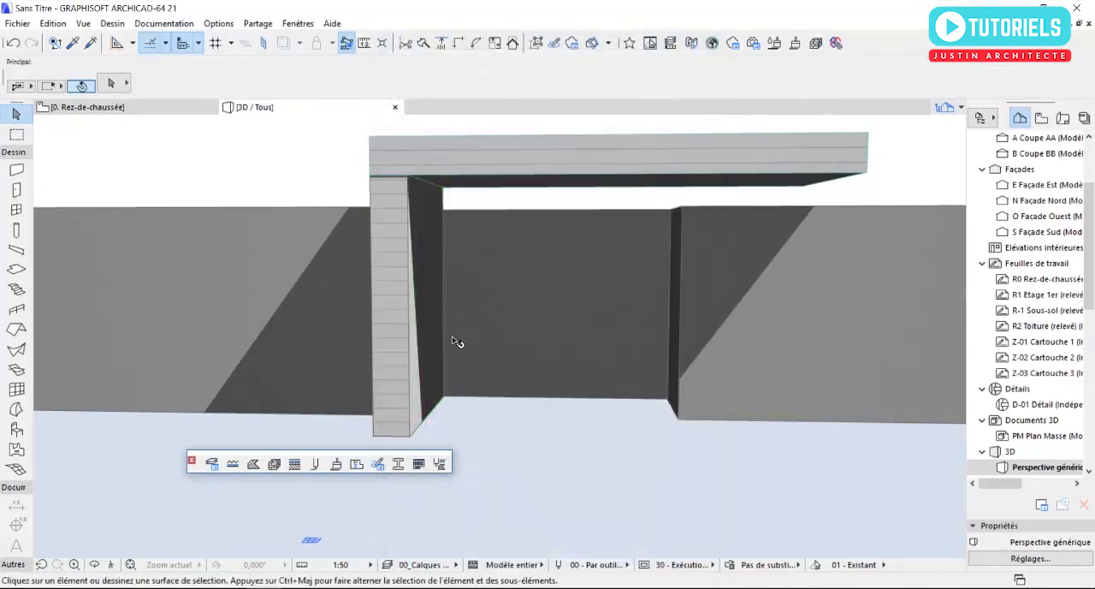
- Check the entrance wall and slab from the west, and open 1. Etage 1er with 0. Rez-de-chaussée as trace reference
{"action": "middle_click_drag", "start_coordinate": [403, 220], "coordinate": [550, 212], "text": "shift"}
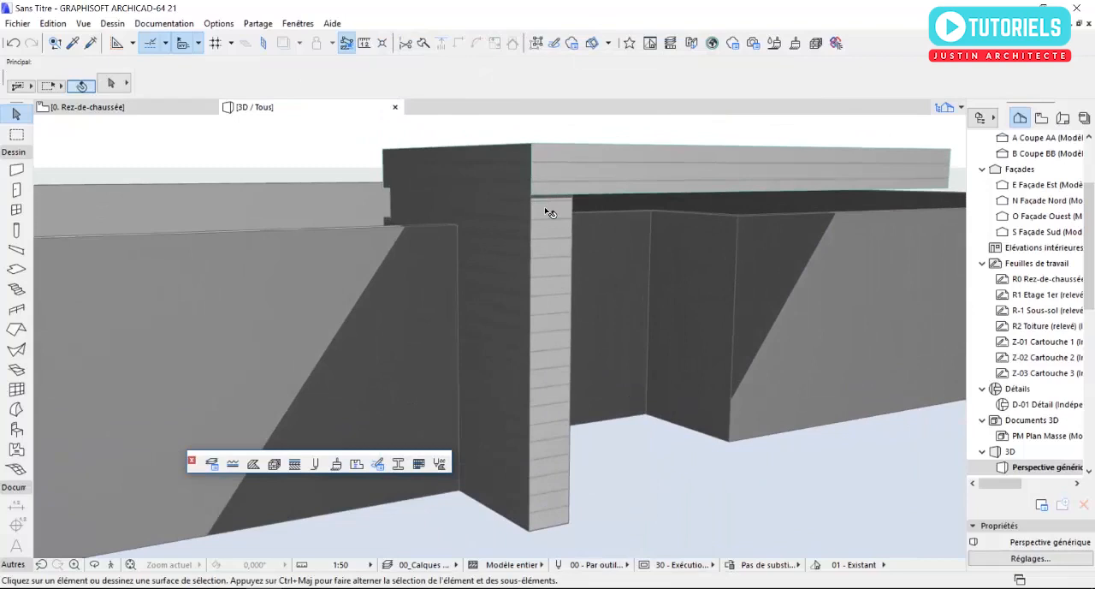
{"action": "scroll", "coordinate": [1033, 201], "scroll_direction": "up", "scroll_amount": 3}
{"action": "double_click", "coordinate": [1034, 185]}
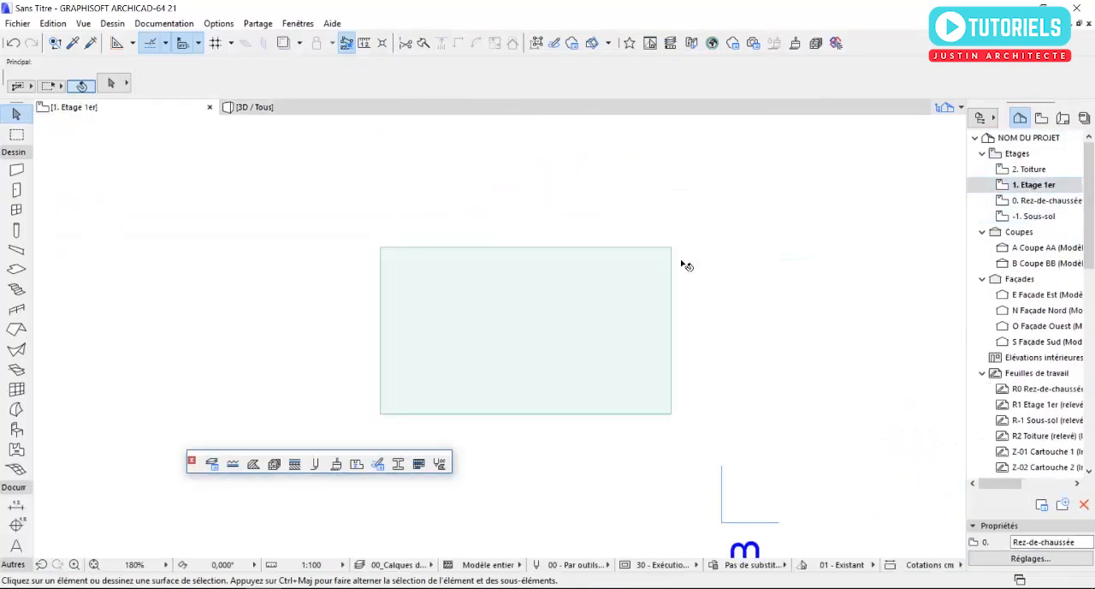
{"action": "right_click", "coordinate": [1052, 202]}
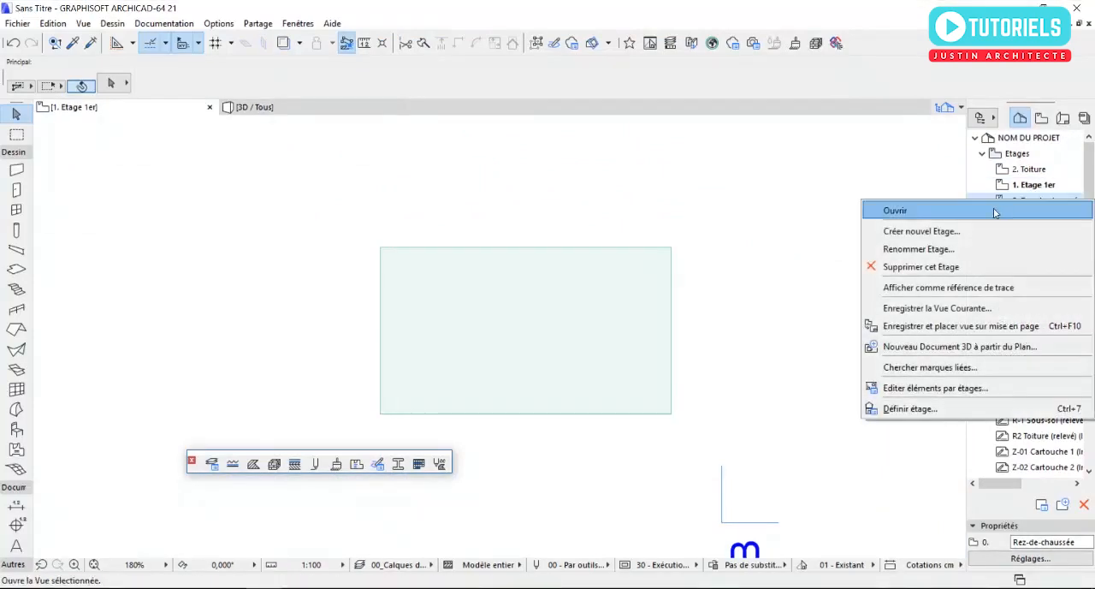
{"action": "left_click", "coordinate": [913, 289]}
- Move the entrance slab's southwest corner onto the projecting wall's outer corner, and try to level its southeast corner with it
{"action": "scroll", "coordinate": [362, 408], "scroll_direction": "up", "scroll_amount": 10}
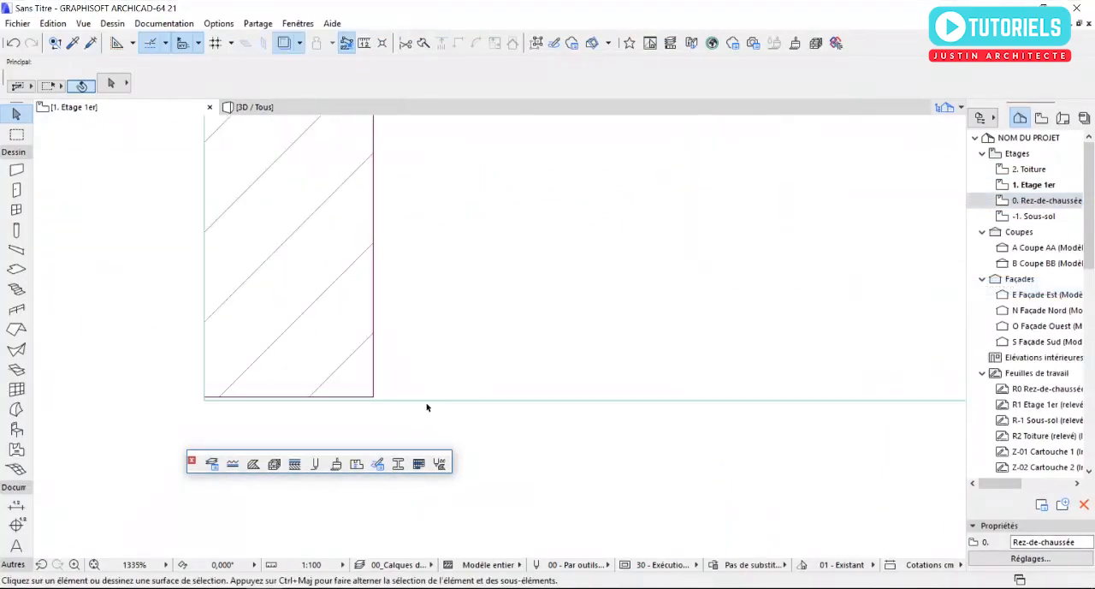
{"action": "left_click", "coordinate": [330, 384]}
{"action": "scroll", "coordinate": [205, 415], "scroll_direction": "up", "scroll_amount": 3}
{"action": "scroll", "coordinate": [192, 414], "scroll_direction": "up", "scroll_amount": 3}
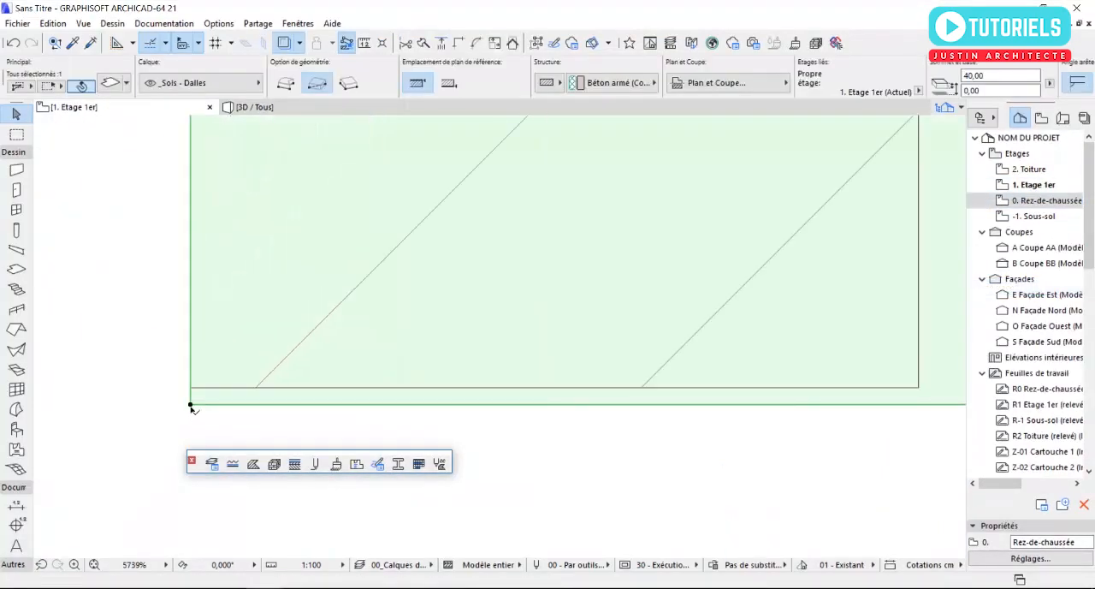
{"action": "left_click", "coordinate": [190, 406]}
{"action": "left_click", "coordinate": [192, 388]}
{"action": "scroll", "coordinate": [199, 388], "scroll_direction": "down", "scroll_amount": 3}
{"action": "scroll", "coordinate": [199, 388], "scroll_direction": "down", "scroll_amount": 12}
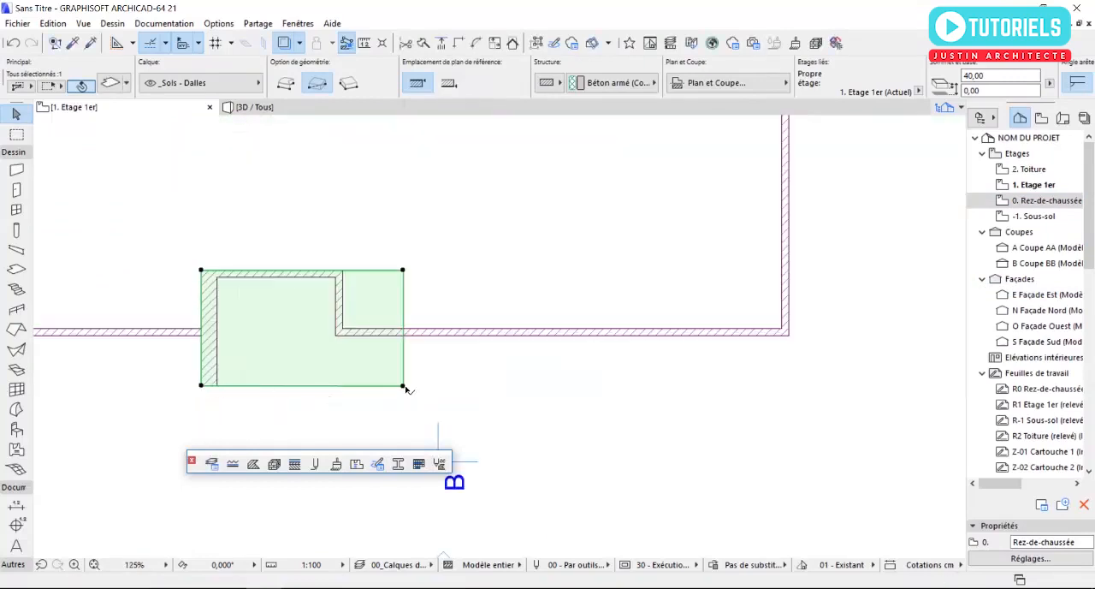
{"action": "left_click", "coordinate": [404, 387]}
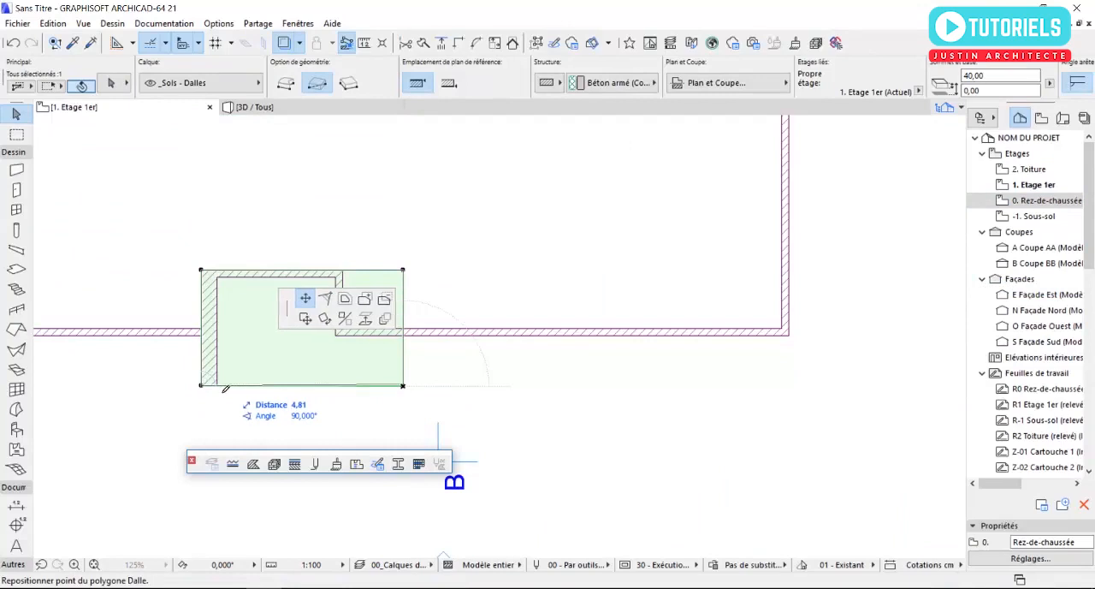
{"action": "key", "text": "Escape"}
{"action": "key", "text": "Escape"}
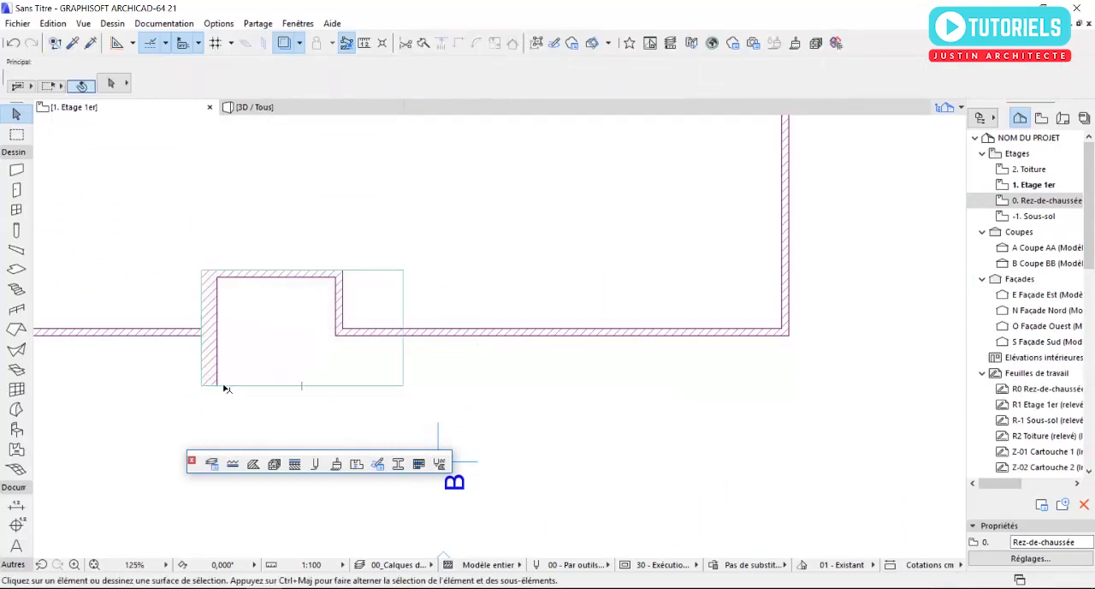
- Examine the entrance slab and clad wall in the 3D view, and return to the 0. Rez-de-chaussée plan
{"action": "key", "text": "F3"}
{"action": "scroll", "coordinate": [308, 381], "scroll_direction": "down", "scroll_amount": 3}
{"action": "middle_click_drag", "start_coordinate": [325, 376], "coordinate": [502, 368], "text": "shift"}
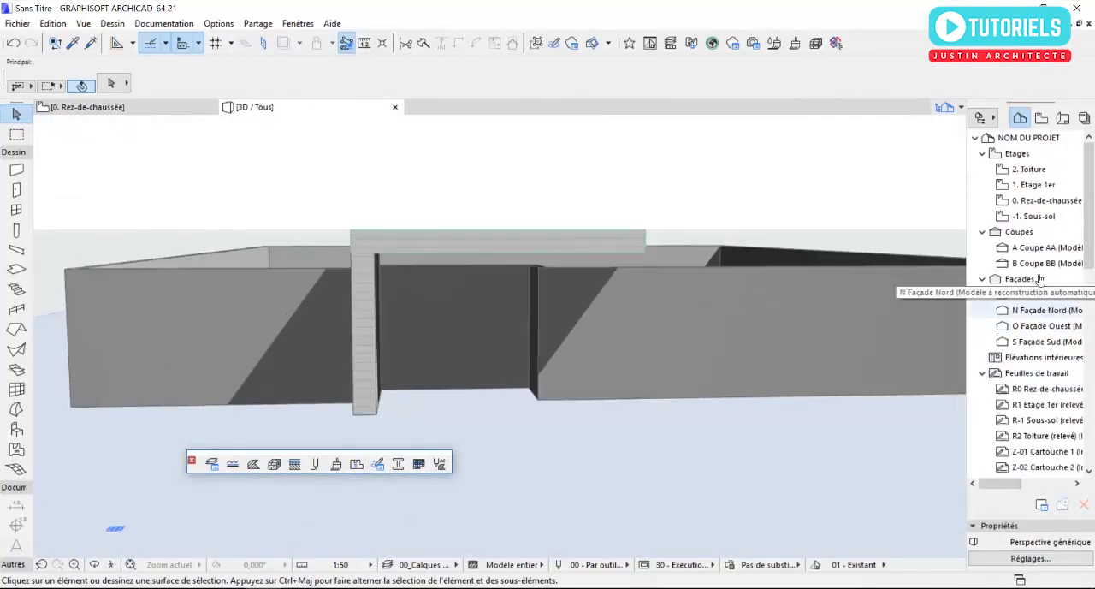
{"action": "double_click", "coordinate": [1045, 200]}
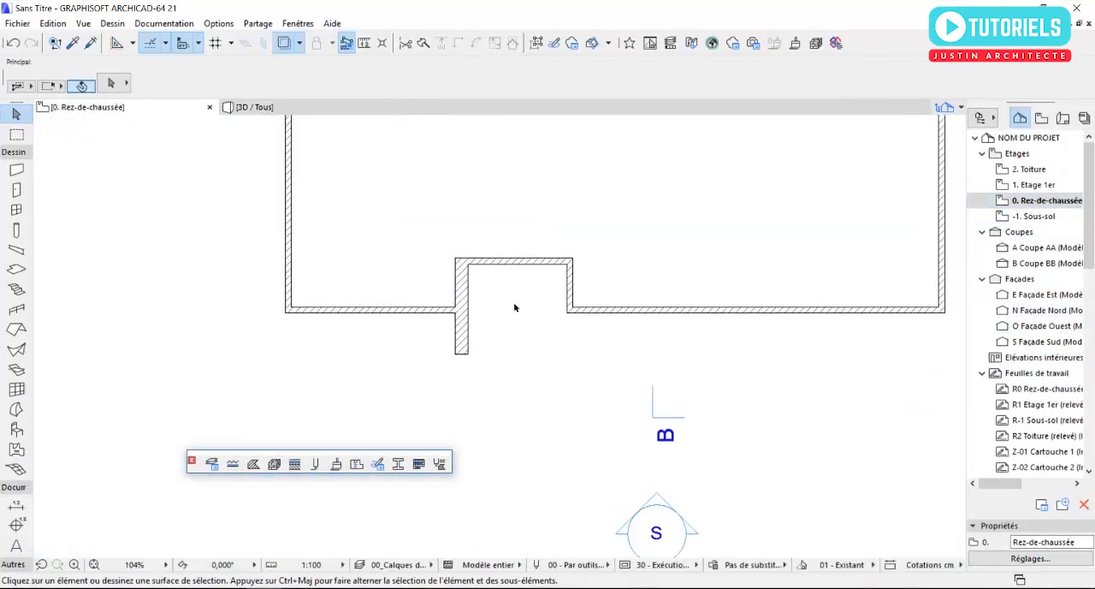
- Draw a 15 cm thick rectangular slab in the entrance recess, from the projecting wall's outer inside corner to the recess's opposite inner corner
{"action": "left_click", "coordinate": [17, 269]}
{"action": "left_click", "coordinate": [112, 85]}
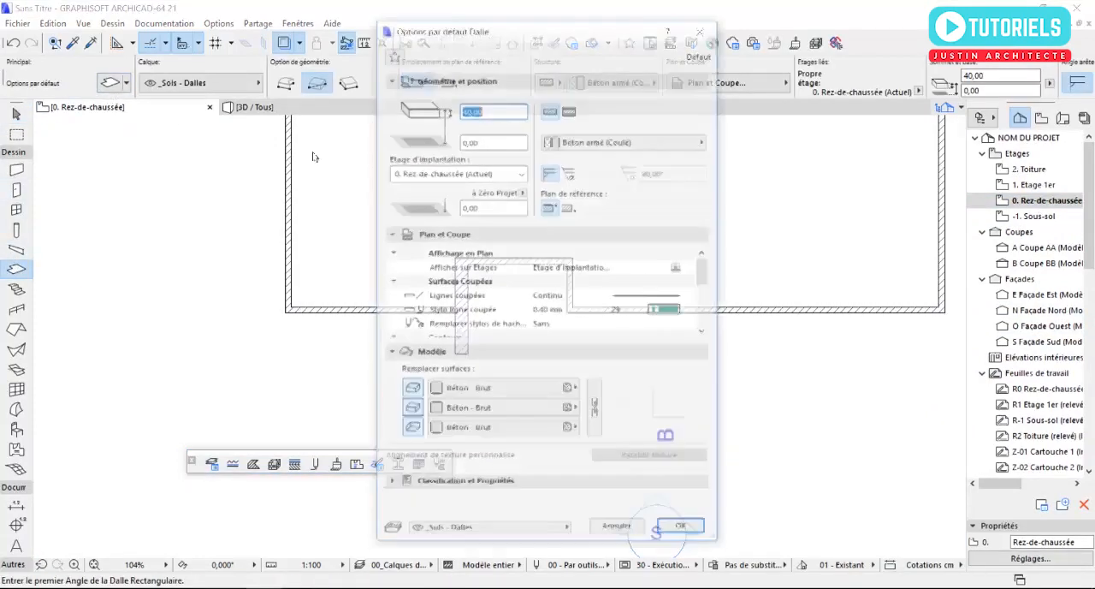
{"action": "type", "text": "15"}
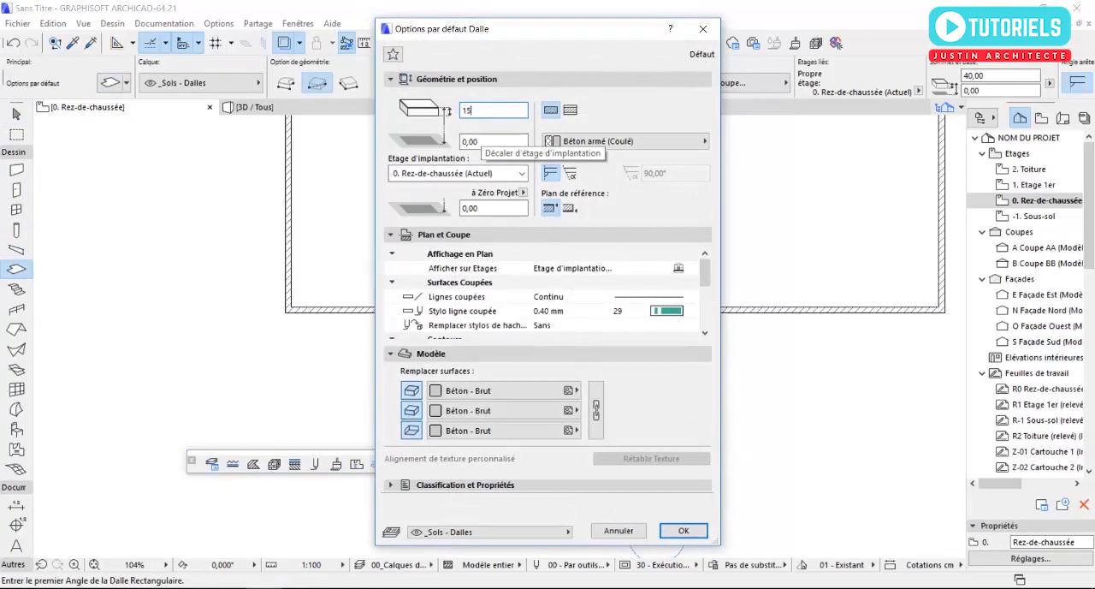
{"action": "left_click", "coordinate": [683, 531]}
{"action": "scroll", "coordinate": [475, 367], "scroll_direction": "up", "scroll_amount": 3}
{"action": "left_click", "coordinate": [466, 385]}
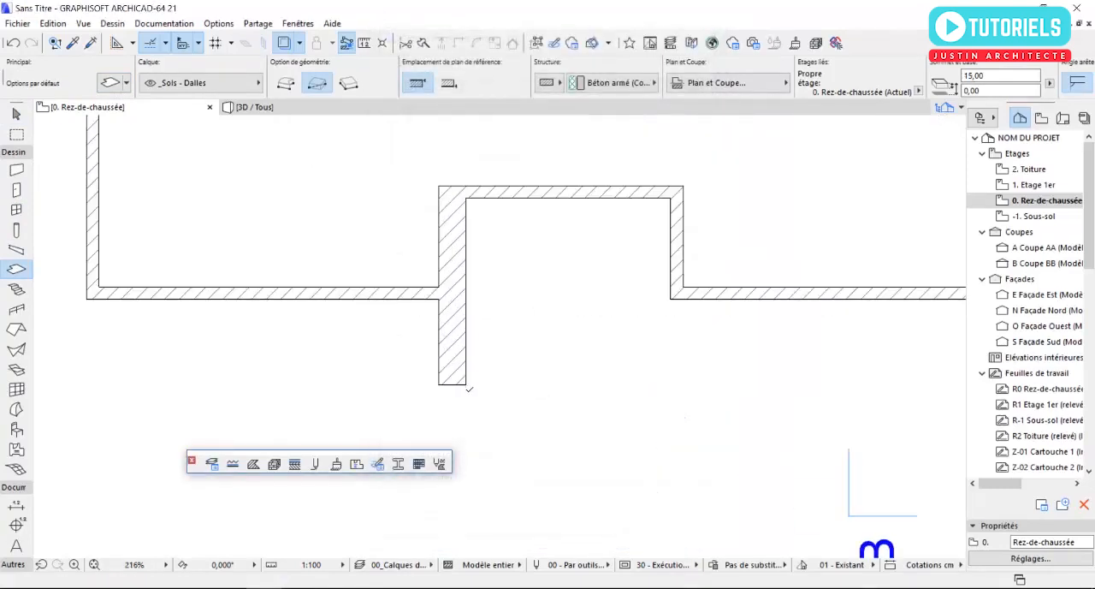
{"action": "left_click", "coordinate": [671, 200]}
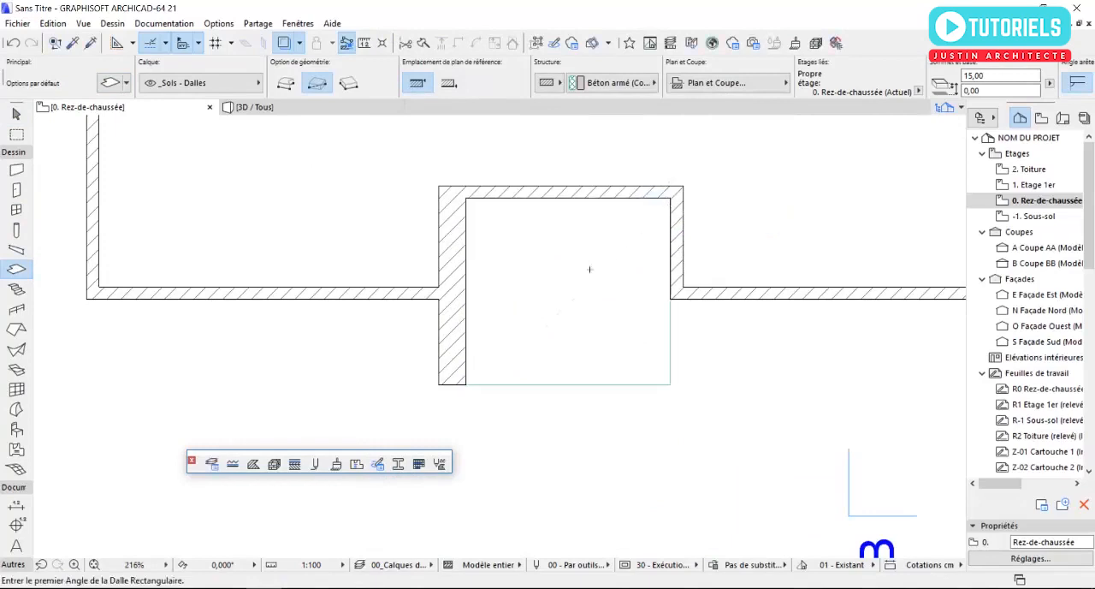
{"action": "scroll", "coordinate": [376, 349], "scroll_direction": "down", "scroll_amount": 3}
{"action": "key", "text": "Escape"}
{"action": "middle_click_drag", "start_coordinate": [552, 346], "coordinate": [472, 345]}
{"action": "scroll", "coordinate": [554, 322], "scroll_direction": "up", "scroll_amount": 3}
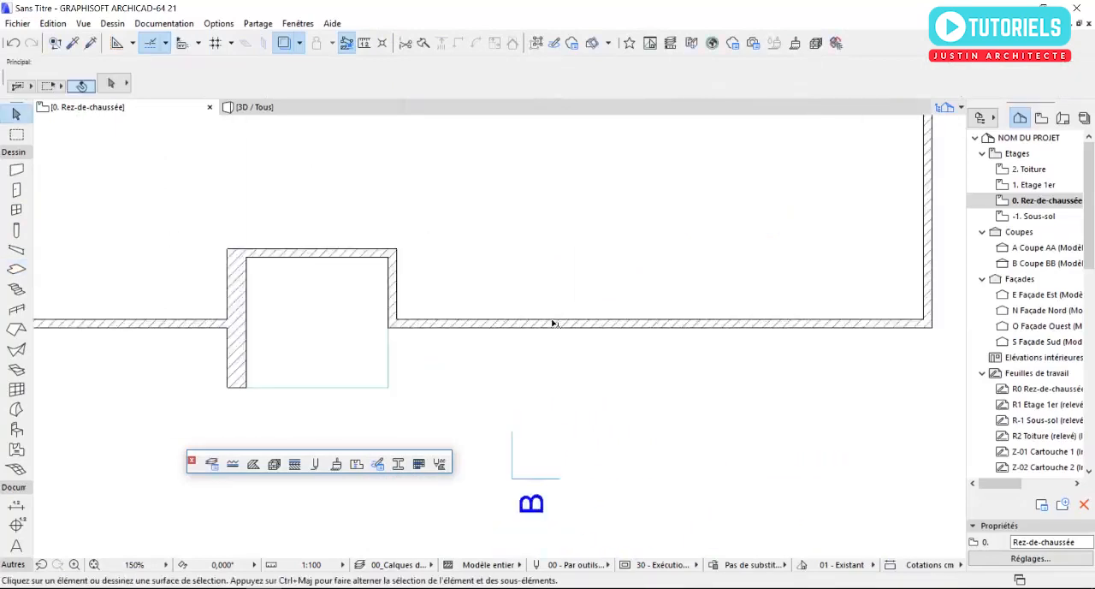
{"action": "middle_click_drag", "start_coordinate": [384, 344], "coordinate": [478, 369]}
{"action": "middle_click_drag", "start_coordinate": [657, 356], "coordinate": [473, 358]}
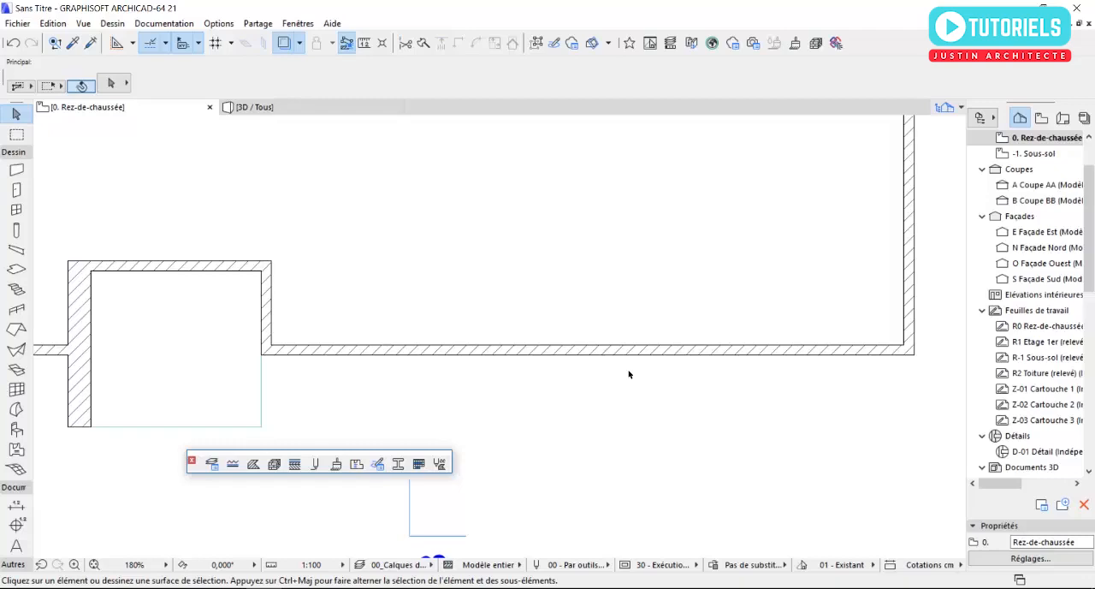
{"action": "middle_click_drag", "start_coordinate": [515, 394], "coordinate": [574, 396]}
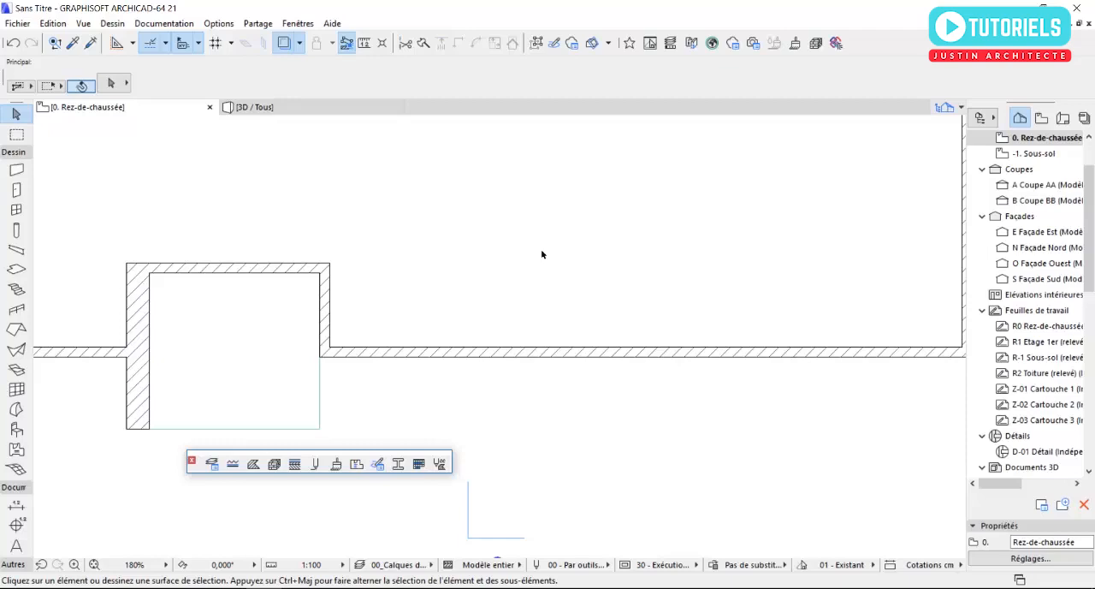
{"action": "scroll", "coordinate": [440, 368], "scroll_direction": "down", "scroll_amount": 3}
{"action": "middle_click_drag", "start_coordinate": [513, 376], "coordinate": [585, 407]}
{"action": "middle_click_drag", "start_coordinate": [508, 401], "coordinate": [532, 358]}
{"action": "scroll", "coordinate": [530, 343], "scroll_direction": "up", "scroll_amount": 2}
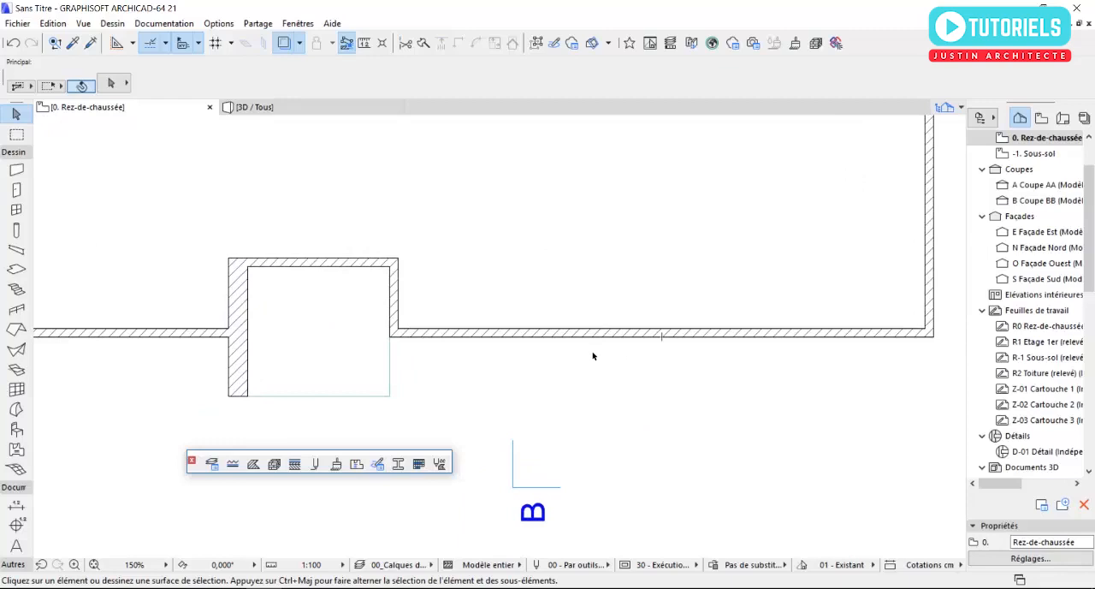
- Set the wall defaults to 30 cm thickness, 100 cm height and a base offset of 100 cm
{"action": "left_click", "coordinate": [17, 169]}
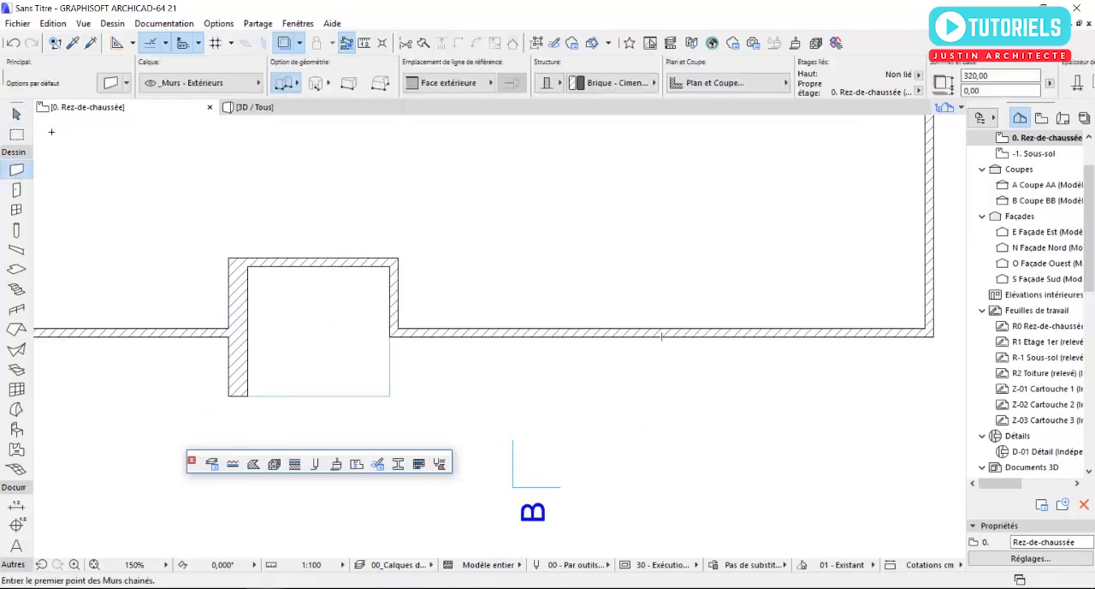
{"action": "left_click", "coordinate": [108, 85]}
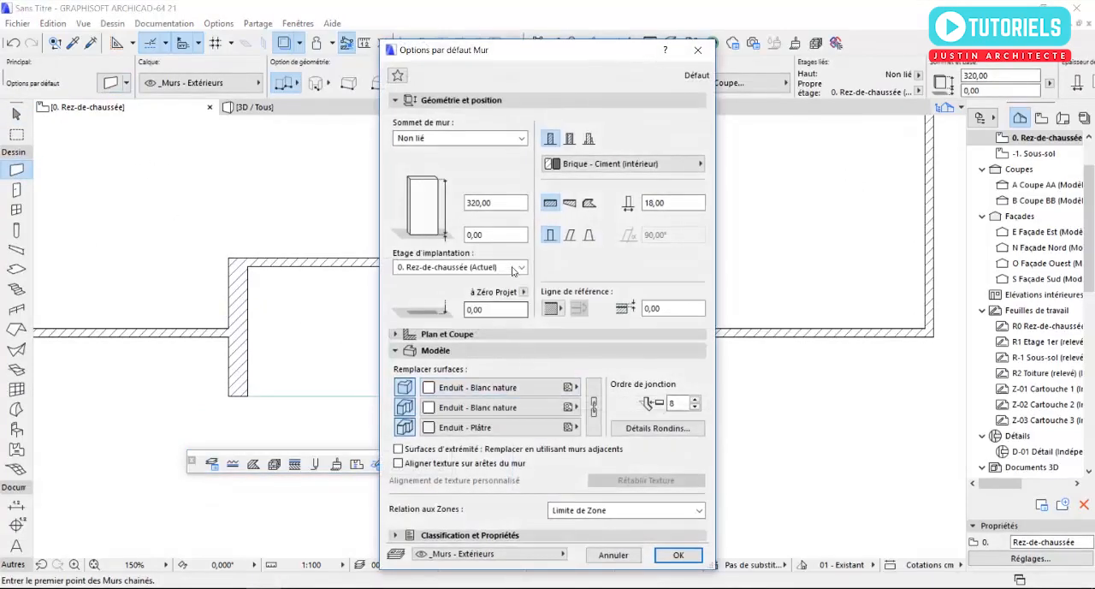
{"action": "double_click", "coordinate": [656, 203]}
{"action": "type", "text": "30,00"}
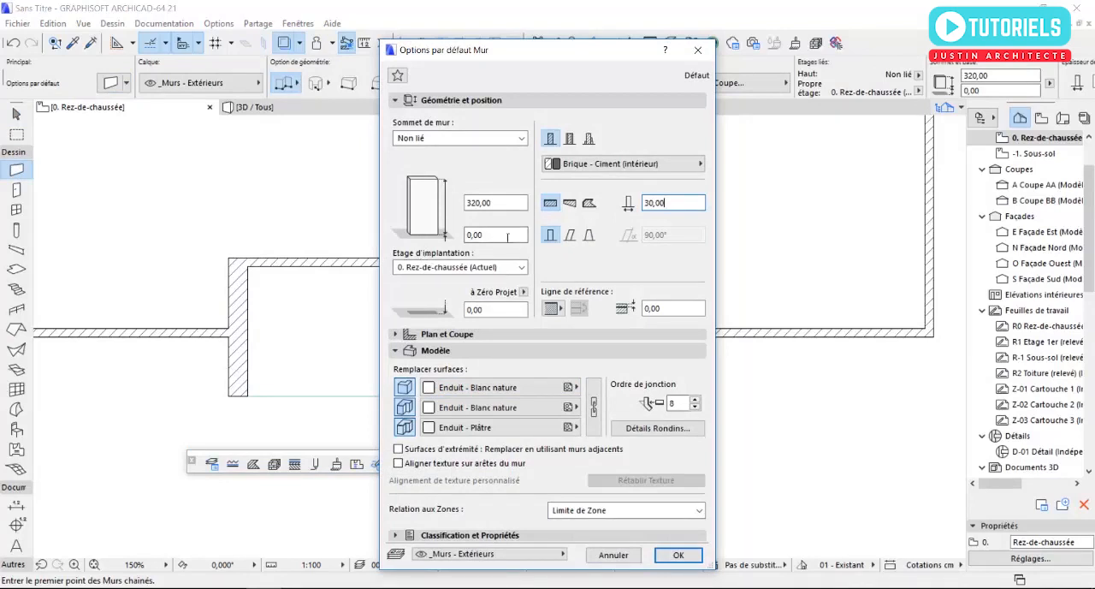
{"action": "key", "text": "Tab"}
{"action": "type", "text": "100"}
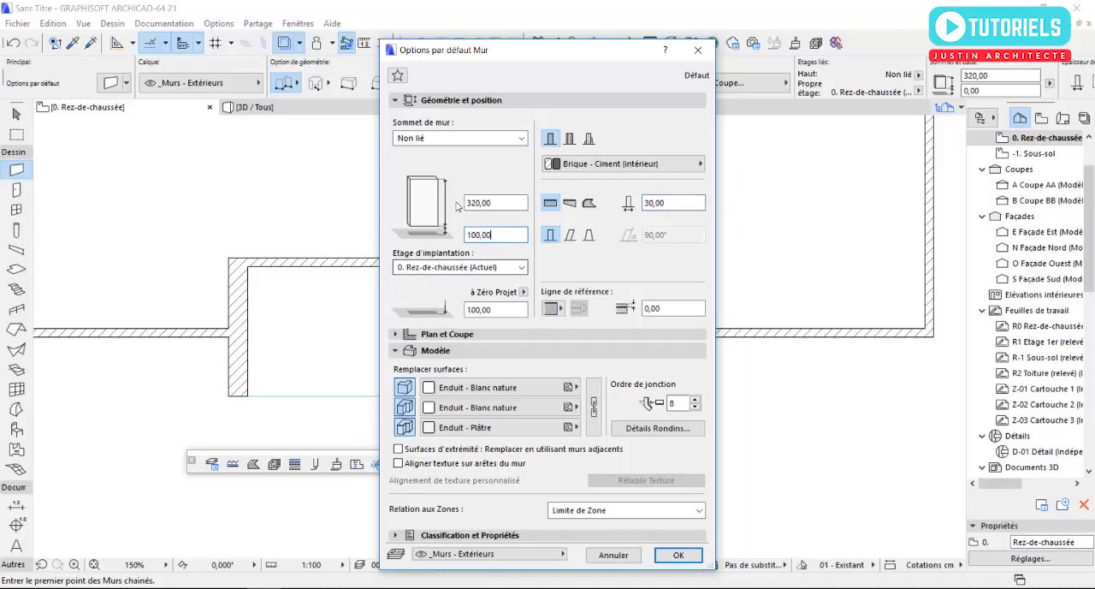
{"action": "left_click_drag", "start_coordinate": [507, 206], "coordinate": [450, 215]}
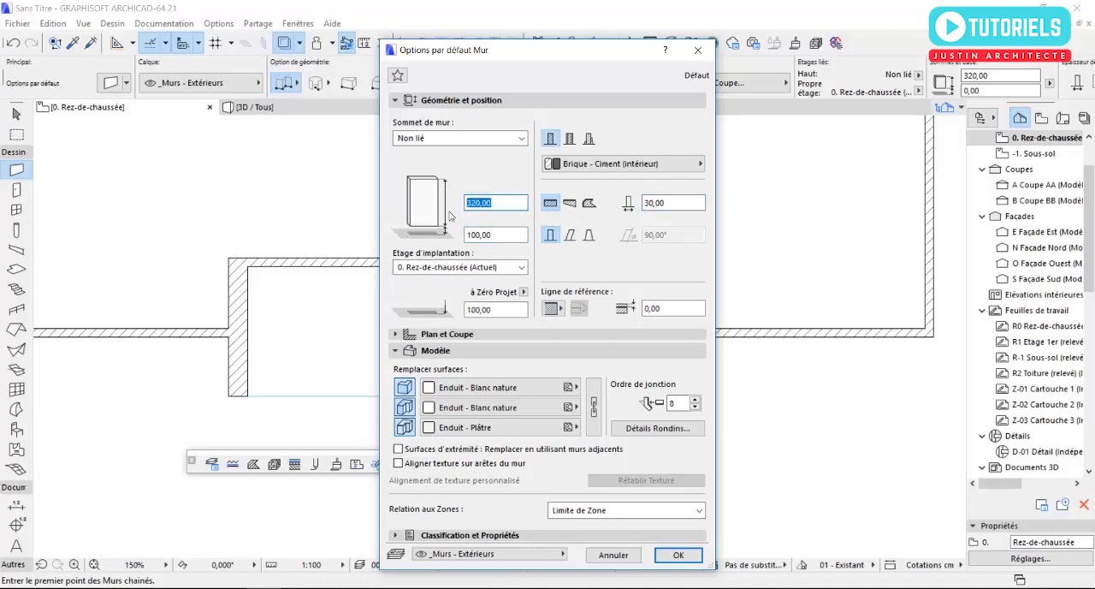
{"action": "type", "text": "100"}
{"action": "key", "text": "Return"}
- Draw a short wall crossing the south façade wall at a right angle, east of the entrance recess
{"action": "scroll", "coordinate": [515, 319], "scroll_direction": "up", "scroll_amount": 3}
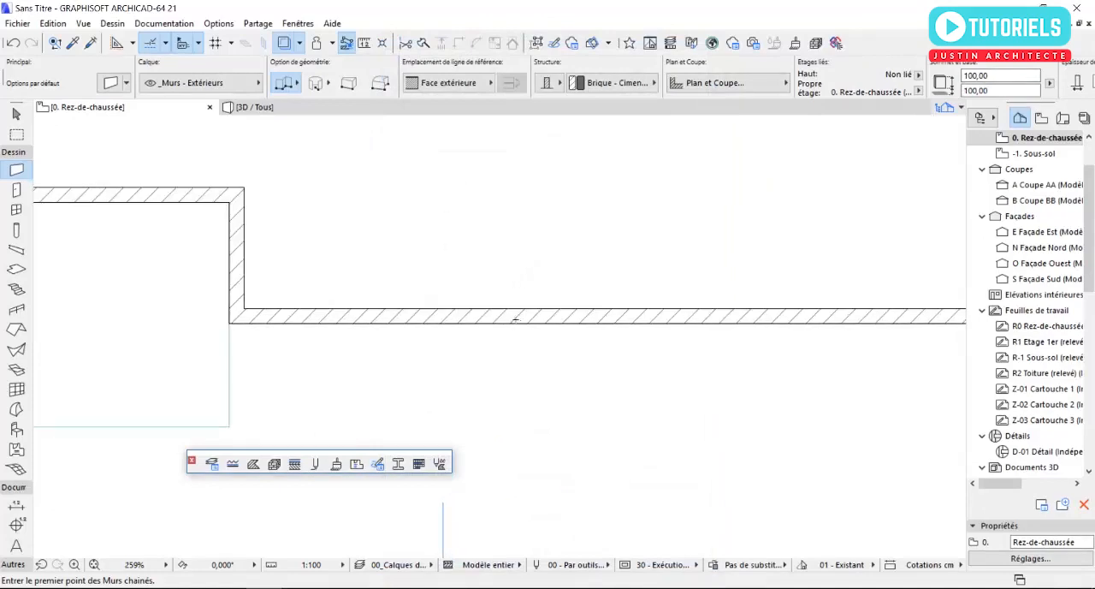
{"action": "left_click", "coordinate": [487, 295]}
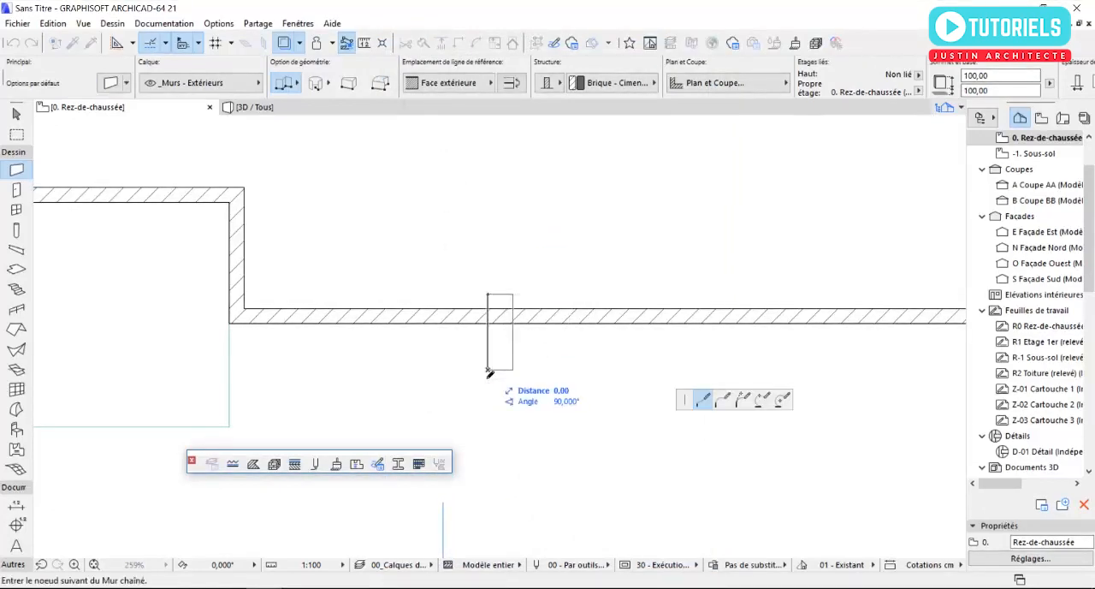
{"action": "double_click", "coordinate": [491, 373]}
- Copy the short crossing wall eastward along the south façade in the 3D view
{"action": "key", "text": "F3"}
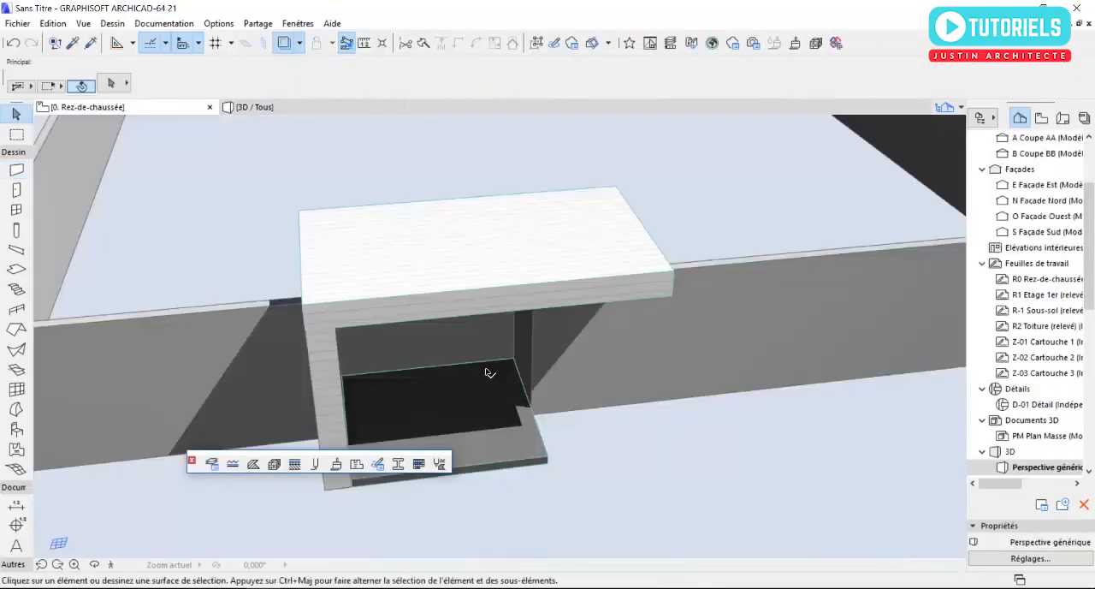
{"action": "middle_click_drag", "start_coordinate": [565, 340], "coordinate": [416, 310], "text": "shift"}
{"action": "left_click", "coordinate": [462, 374]}
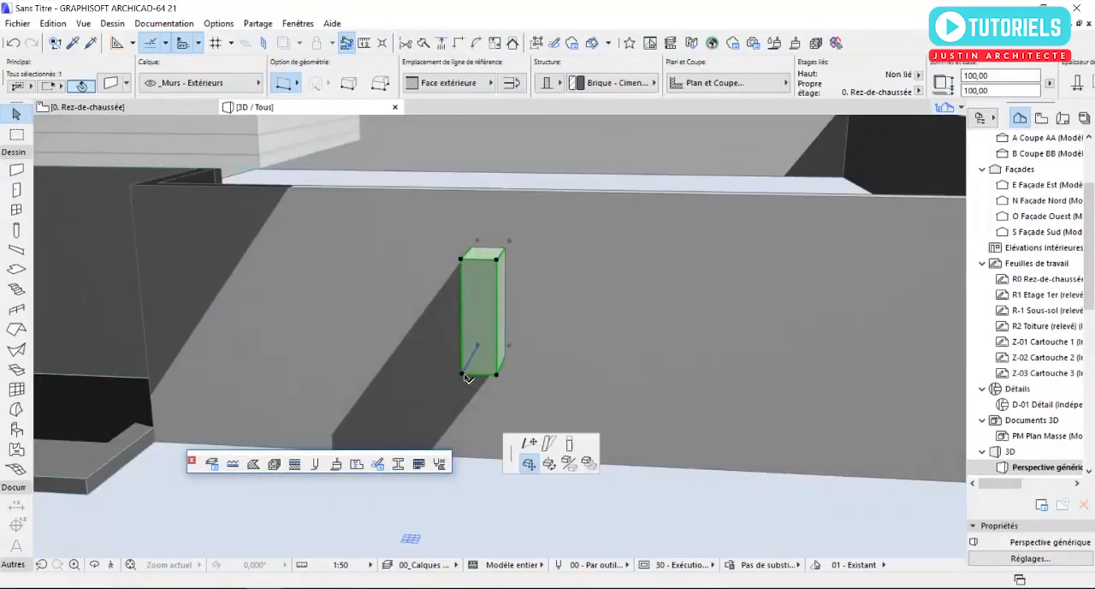
{"action": "left_click", "coordinate": [528, 462]}
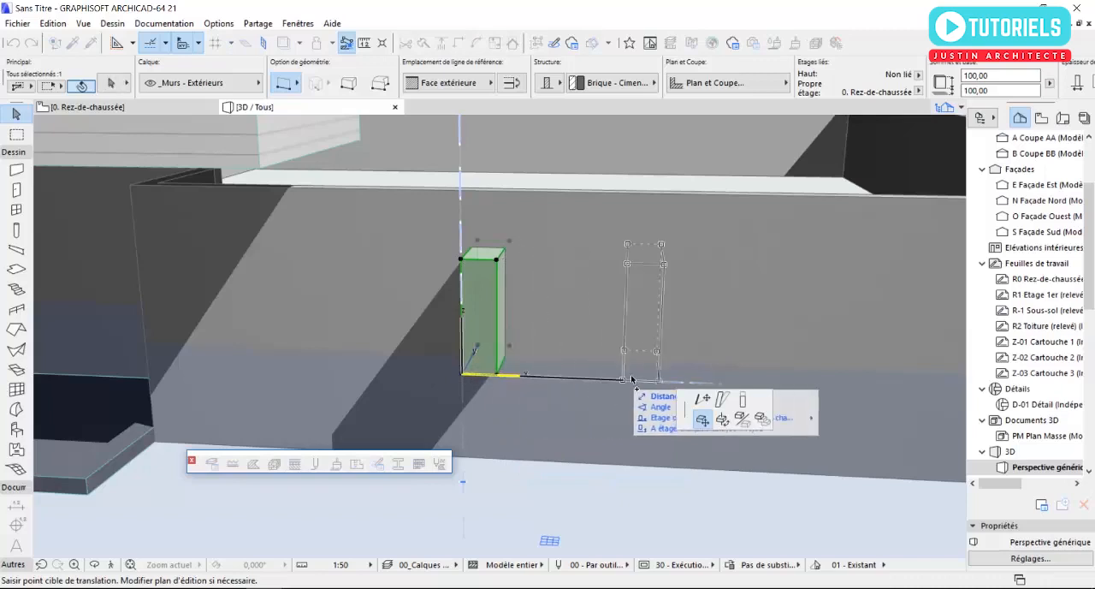
{"action": "left_click", "coordinate": [695, 376]}
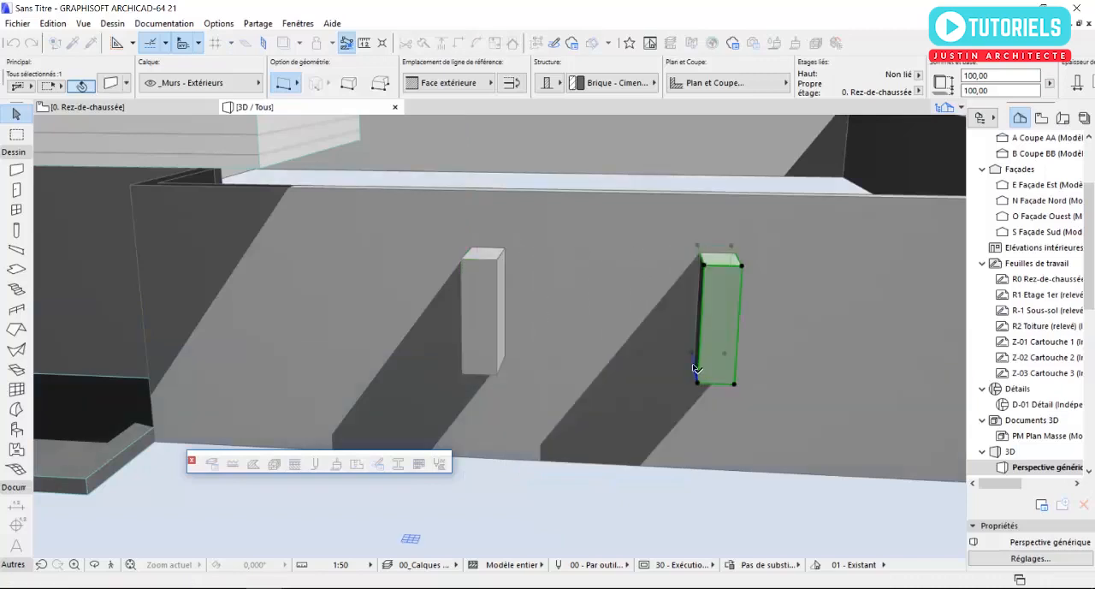
{"action": "key", "text": "Escape"}
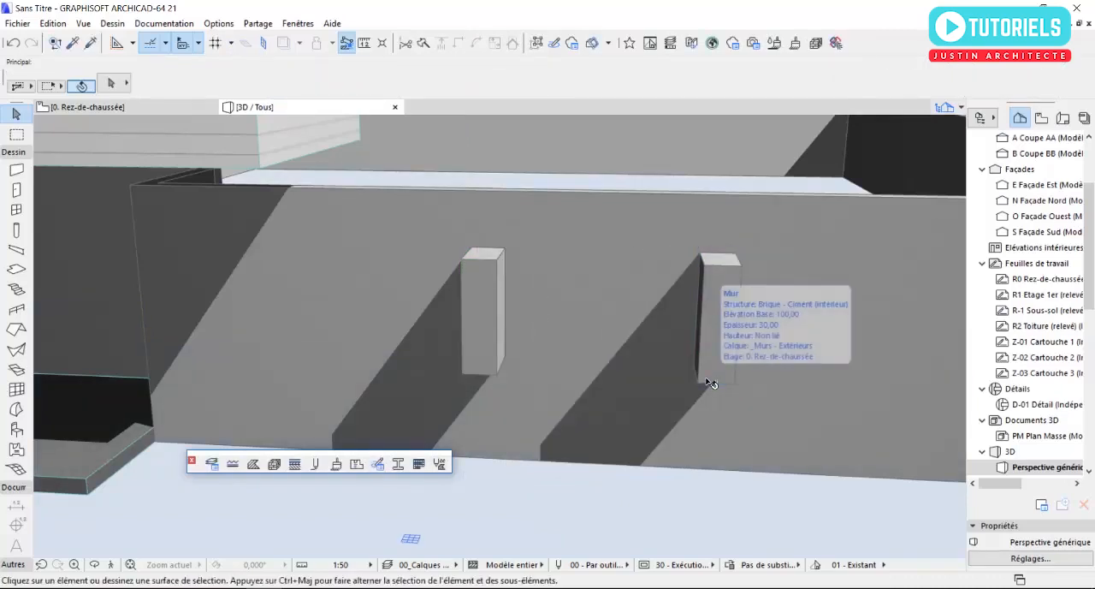
- Draw two walls with the short walls' settings on the ground-floor plan, joining their inner ends and their outer ends
{"action": "key", "text": "F2"}
{"action": "scroll", "coordinate": [517, 359], "scroll_direction": "up", "scroll_amount": 1}
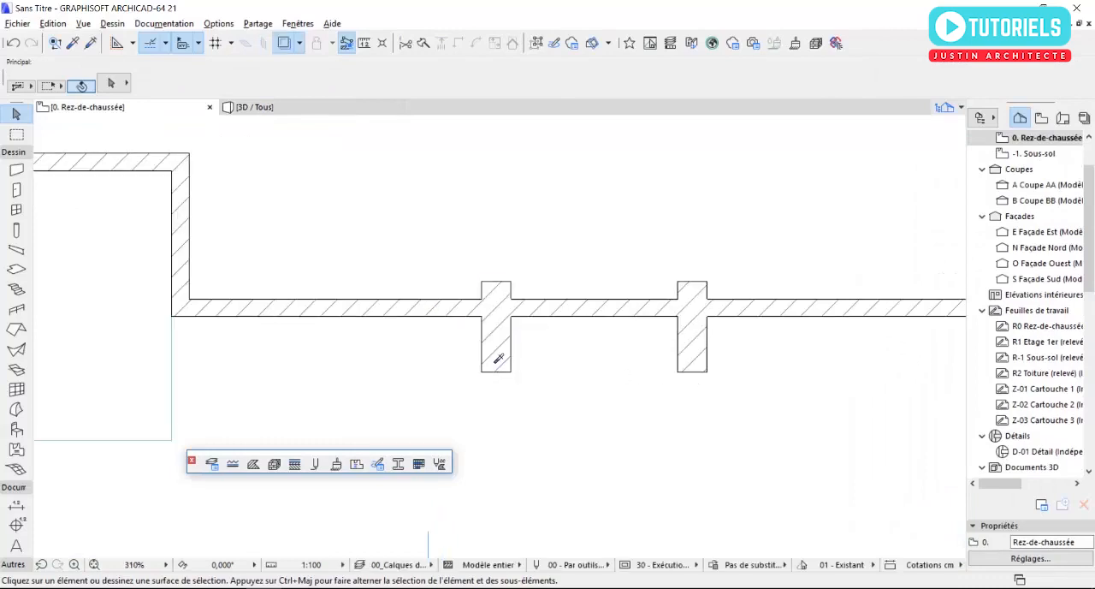
{"action": "left_click", "coordinate": [495, 351], "text": "alt"}
{"action": "left_click", "coordinate": [481, 281]}
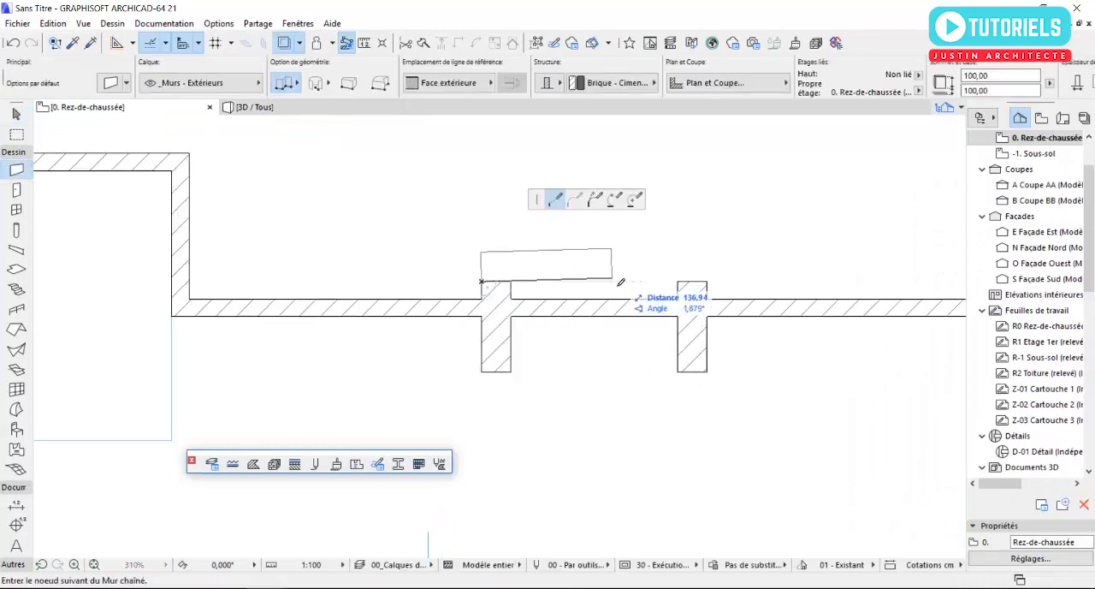
{"action": "double_click", "coordinate": [707, 282]}
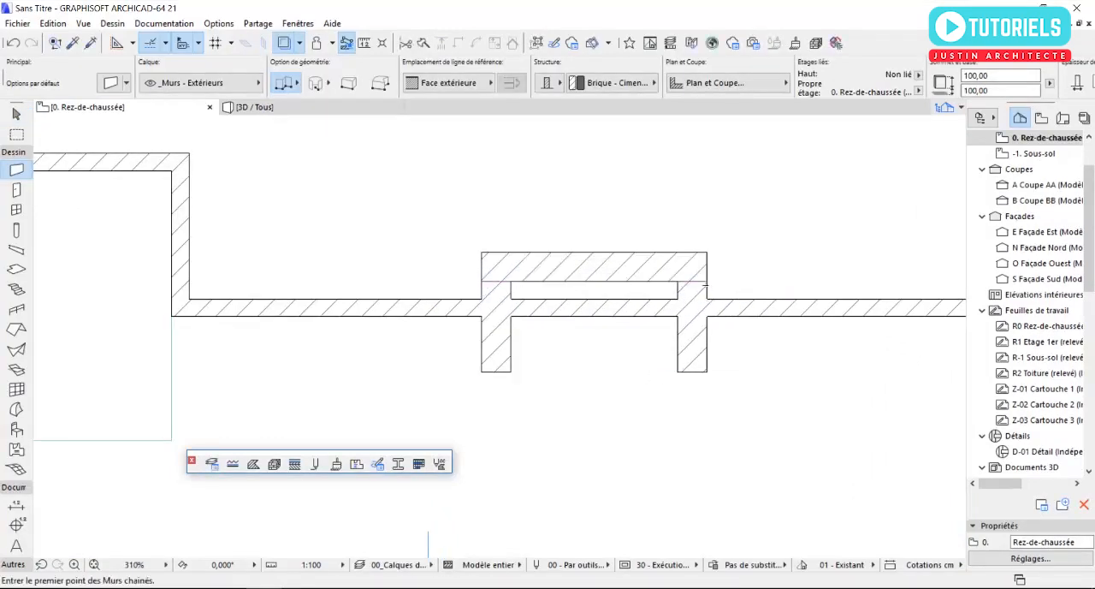
{"action": "left_click", "coordinate": [707, 372]}
{"action": "double_click", "coordinate": [483, 373]}
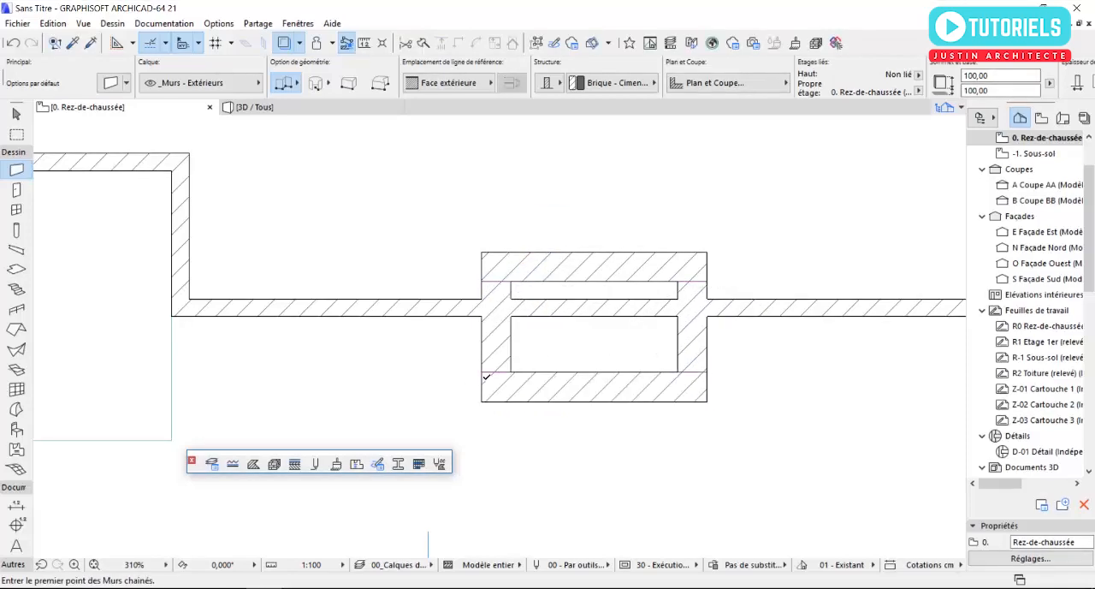
{"action": "key", "text": "Escape"}
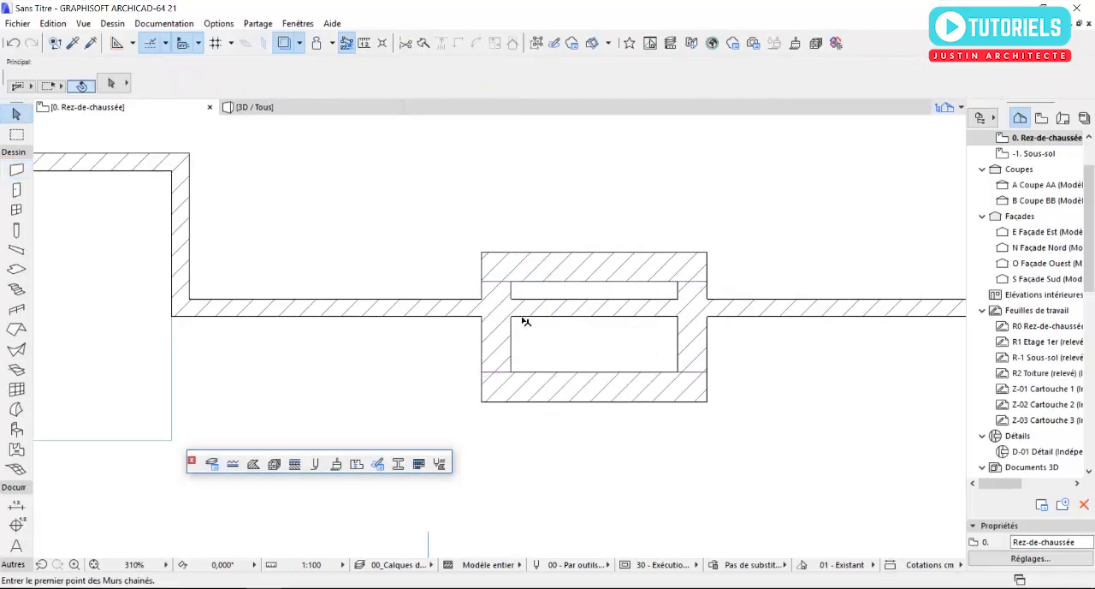
- Turn off the trace reference and examine the connecting walls on the south façade in 3D
{"action": "left_click", "coordinate": [283, 44]}
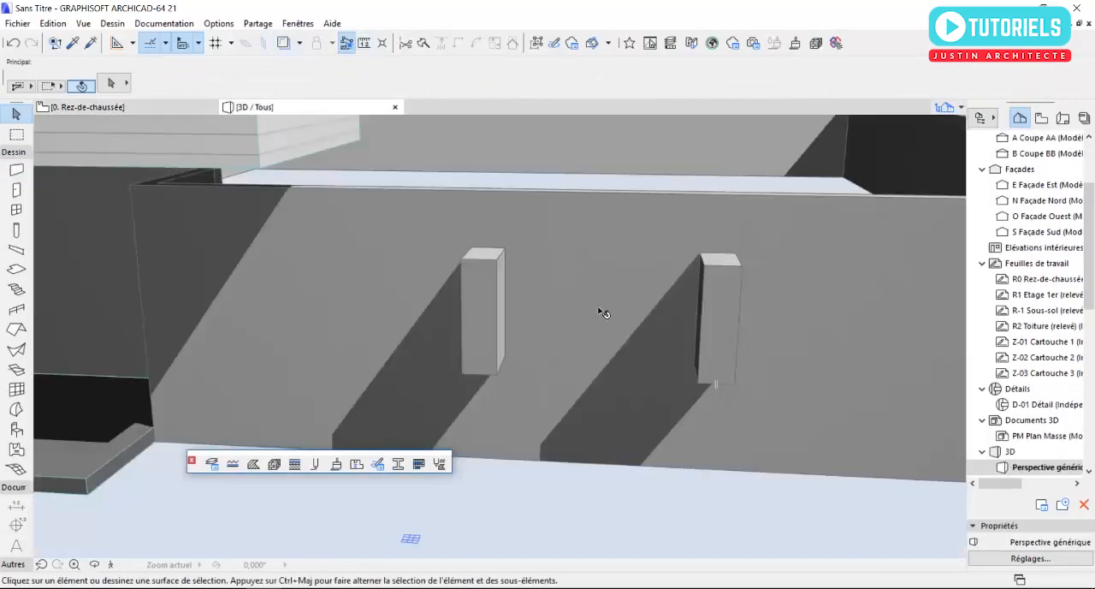
{"action": "middle_click_drag", "start_coordinate": [664, 298], "coordinate": [645, 298], "text": "shift"}
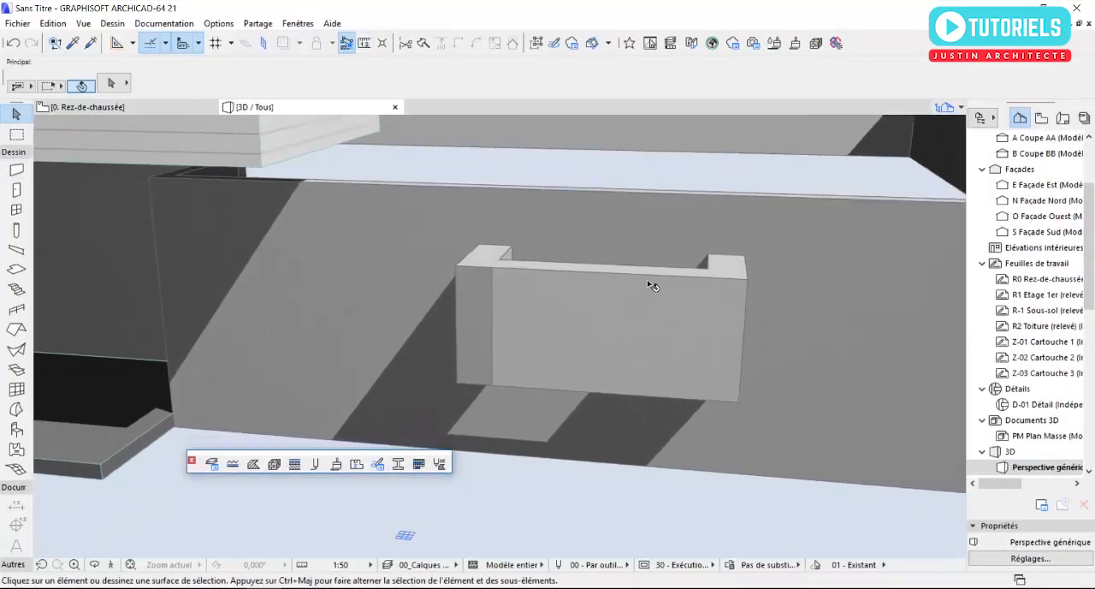
{"action": "mouse_move", "coordinate": [645, 279]}
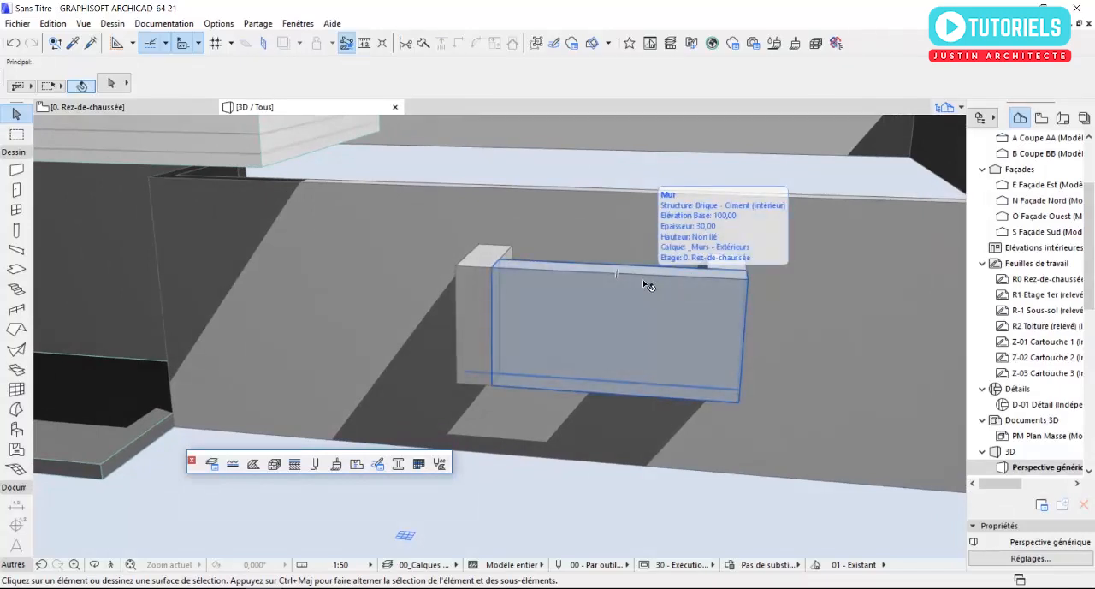
- Set the outer connecting wall's height to 40 cm
{"action": "left_click", "coordinate": [648, 284]}
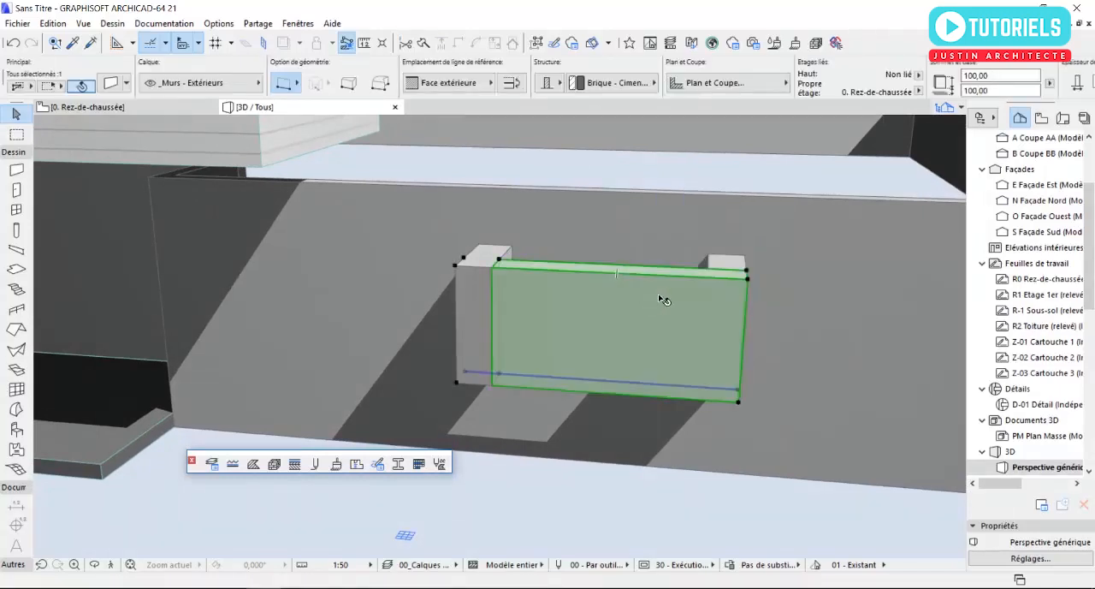
{"action": "left_click", "coordinate": [748, 280]}
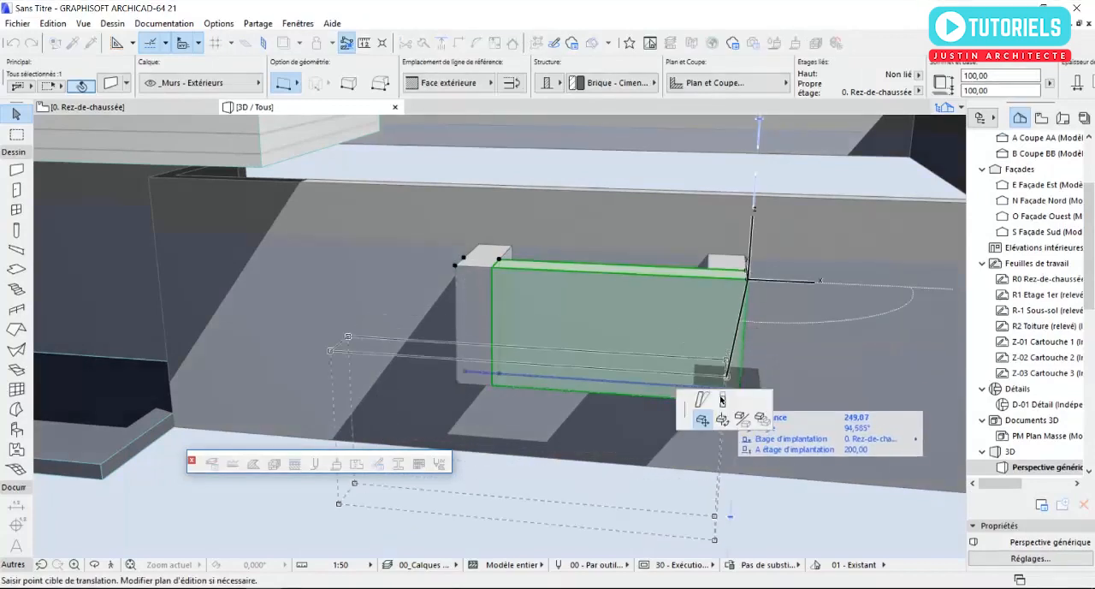
{"action": "key", "text": "Escape"}
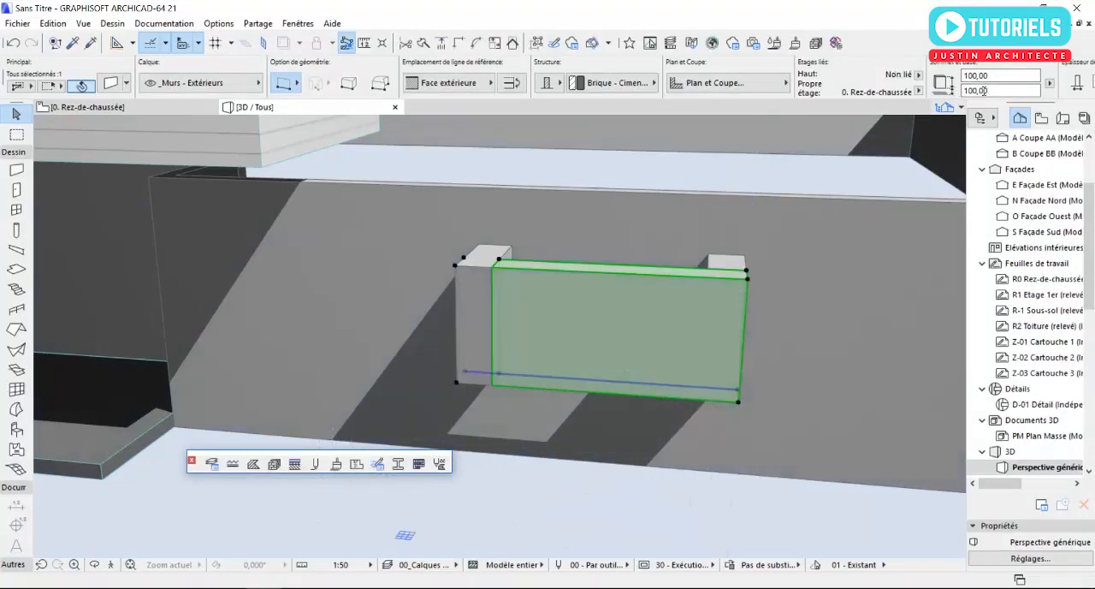
{"action": "left_click_drag", "start_coordinate": [998, 76], "coordinate": [944, 84]}
{"action": "type", "text": "4"}
{"action": "key", "text": "Return"}
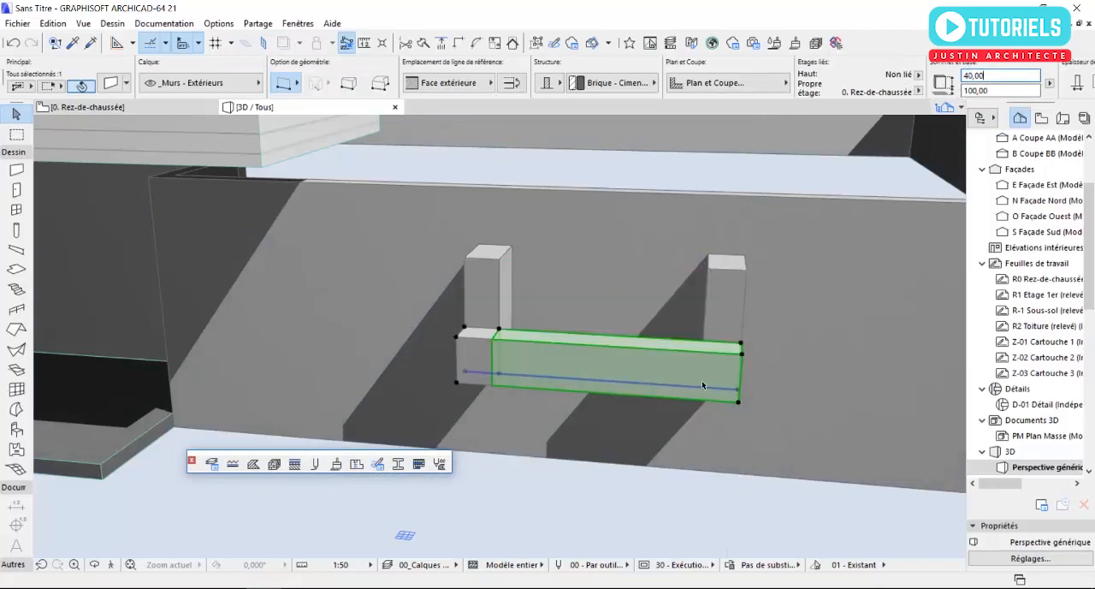
{"action": "scroll", "coordinate": [707, 316], "scroll_direction": "up", "scroll_amount": 2}
{"action": "key", "text": "Escape"}
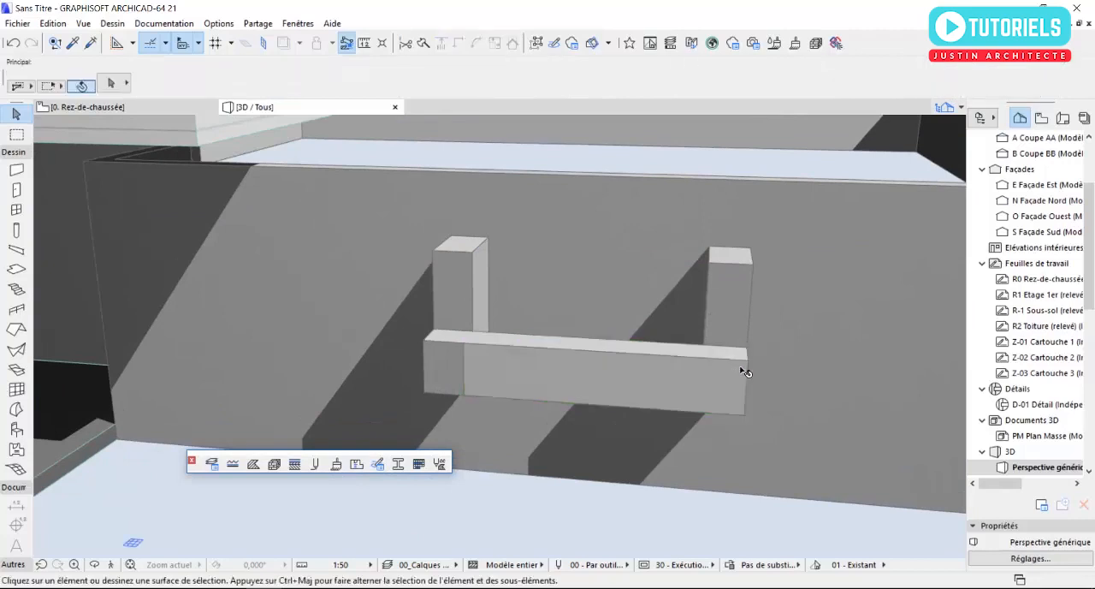
- Set the outer connecting wall's height to 25 cm and return to the ground-floor plan
{"action": "left_click", "coordinate": [746, 376]}
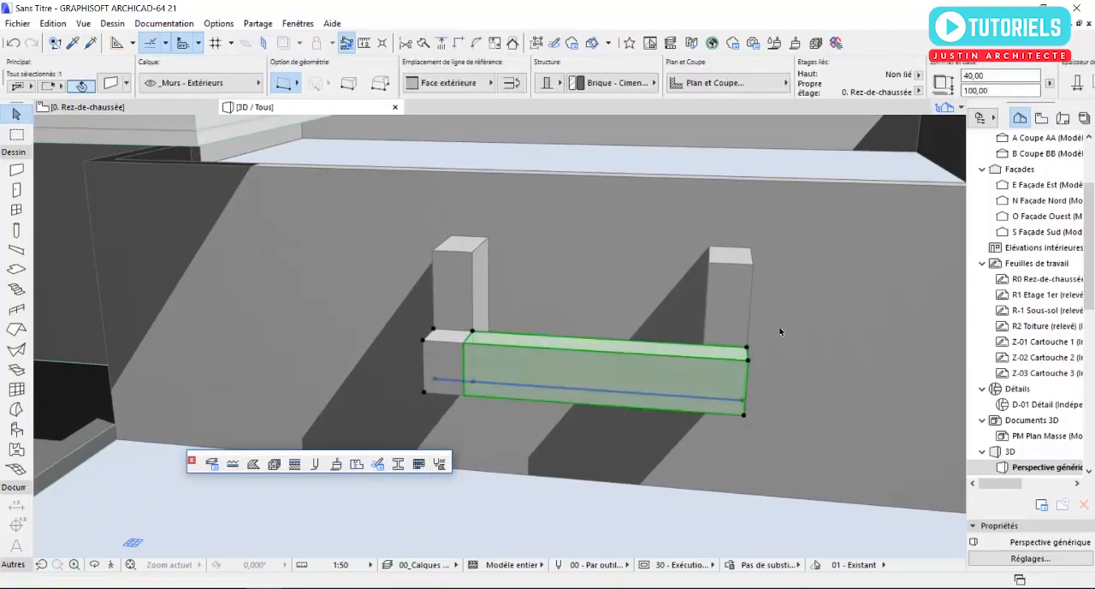
{"action": "double_click", "coordinate": [1001, 75]}
{"action": "type", "text": "25"}
{"action": "key", "text": "Return"}
{"action": "key", "text": "Escape"}
{"action": "key", "text": "F2"}
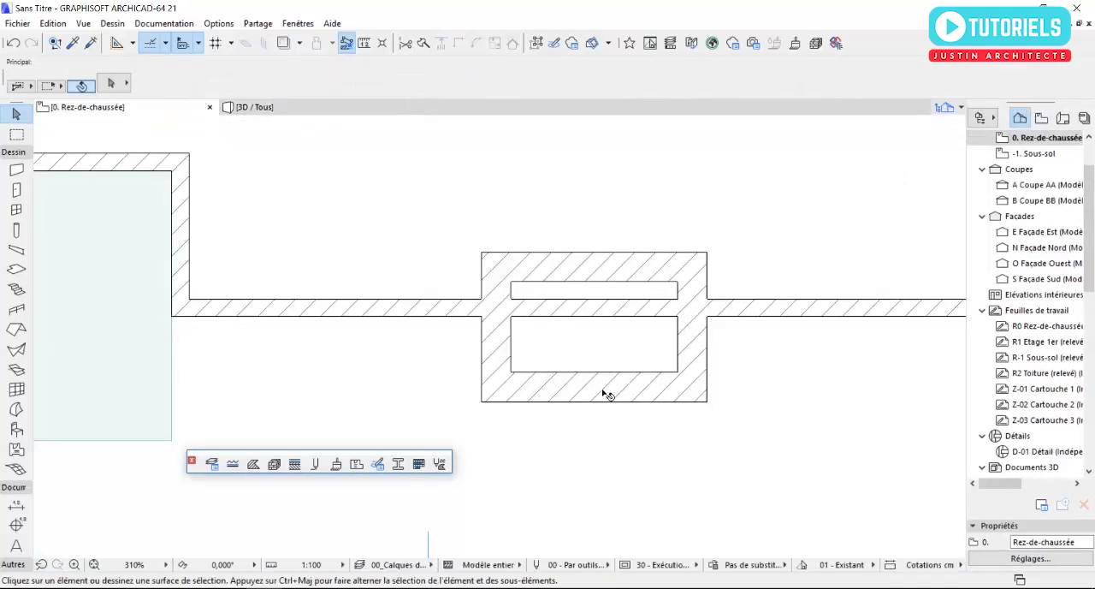
- Set the outer connecting wall's reference line location to Face intérieure on the ground-floor plan
{"action": "left_click", "coordinate": [605, 393]}
{"action": "scroll", "coordinate": [543, 381], "scroll_direction": "up", "scroll_amount": 2}
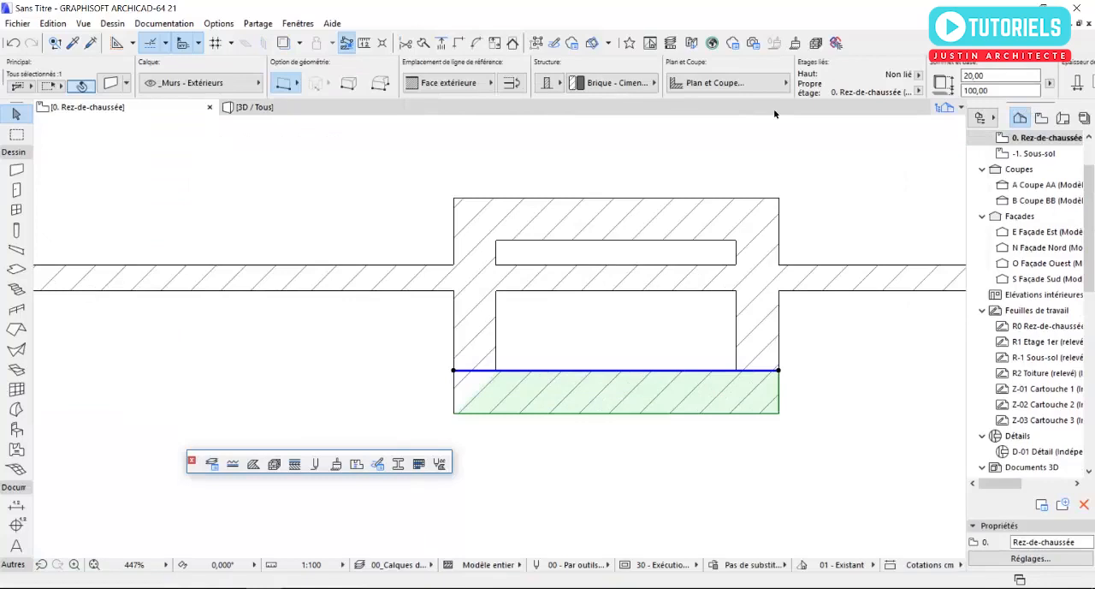
{"action": "left_click", "coordinate": [489, 82]}
{"action": "left_click", "coordinate": [526, 116]}
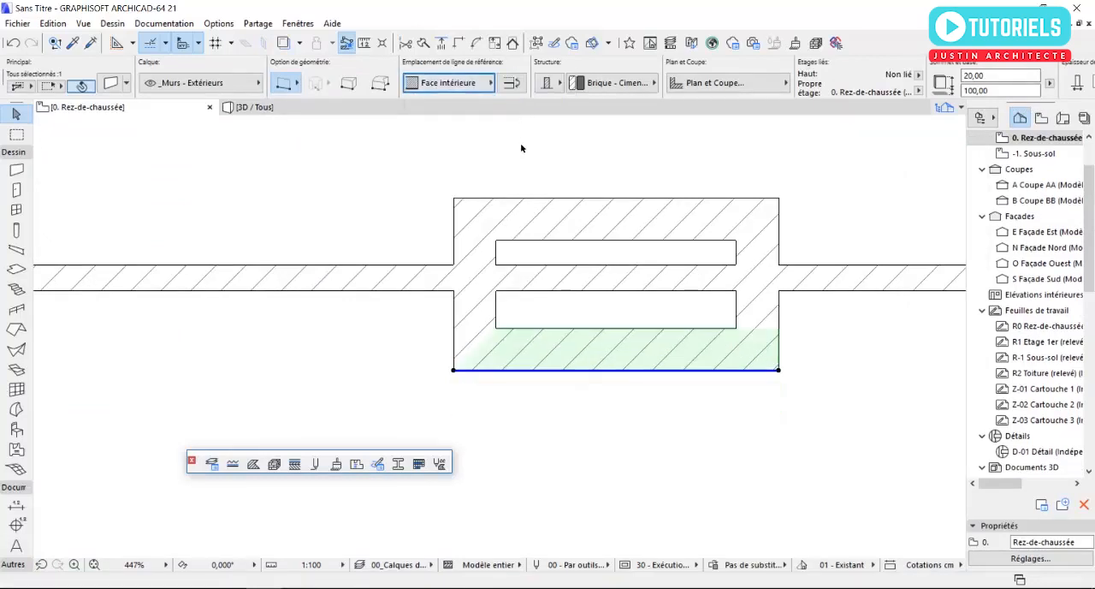
{"action": "key", "text": "Escape"}
- In 3D, intersect the outer connecting wall with the short wall farther from the recessed entrance
{"action": "key", "text": "F3"}
{"action": "middle_click_drag", "start_coordinate": [530, 271], "coordinate": [479, 304], "text": "shift"}
{"action": "left_click", "coordinate": [721, 321]}
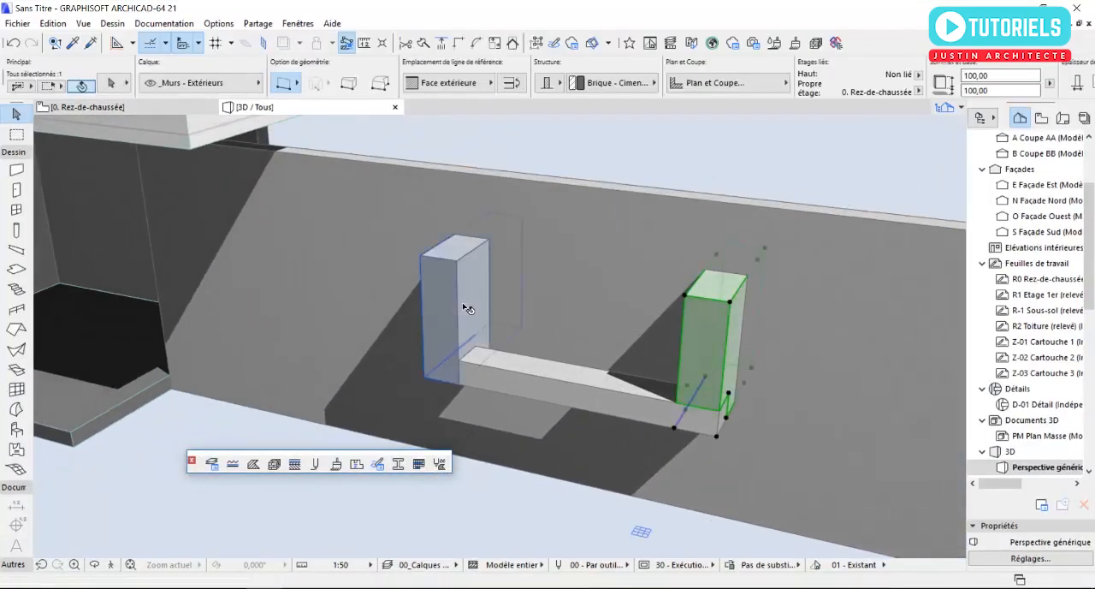
{"action": "left_click", "coordinate": [562, 406], "text": "shift"}
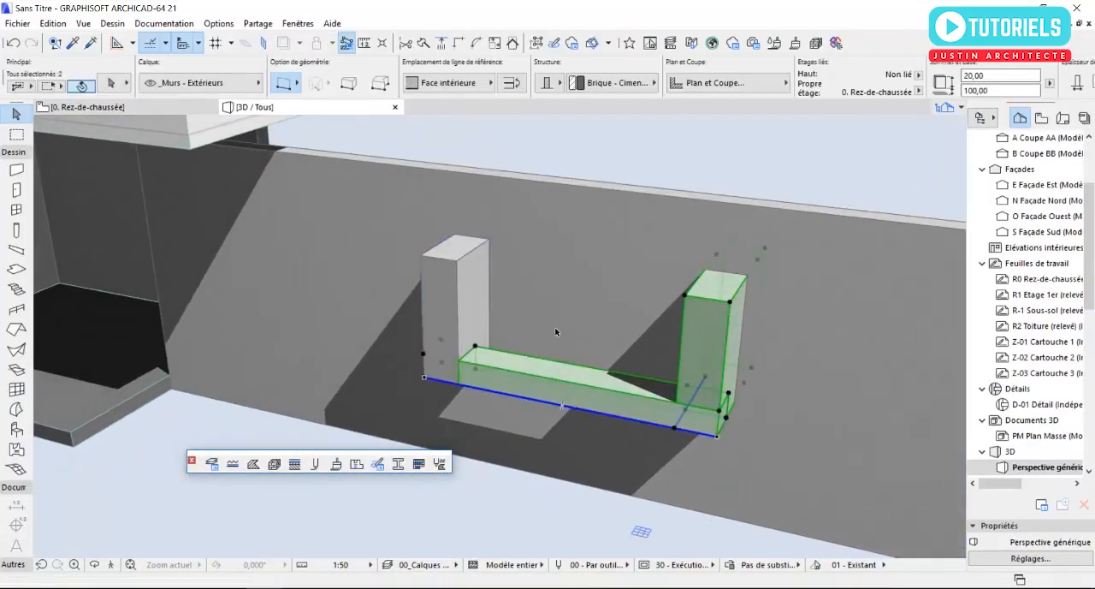
{"action": "left_click", "coordinate": [461, 43]}
{"action": "key", "text": "Escape"}
- Intersect the outer connecting wall with the short wall nearer the recessed entrance
{"action": "scroll", "coordinate": [525, 391], "scroll_direction": "up", "scroll_amount": 2}
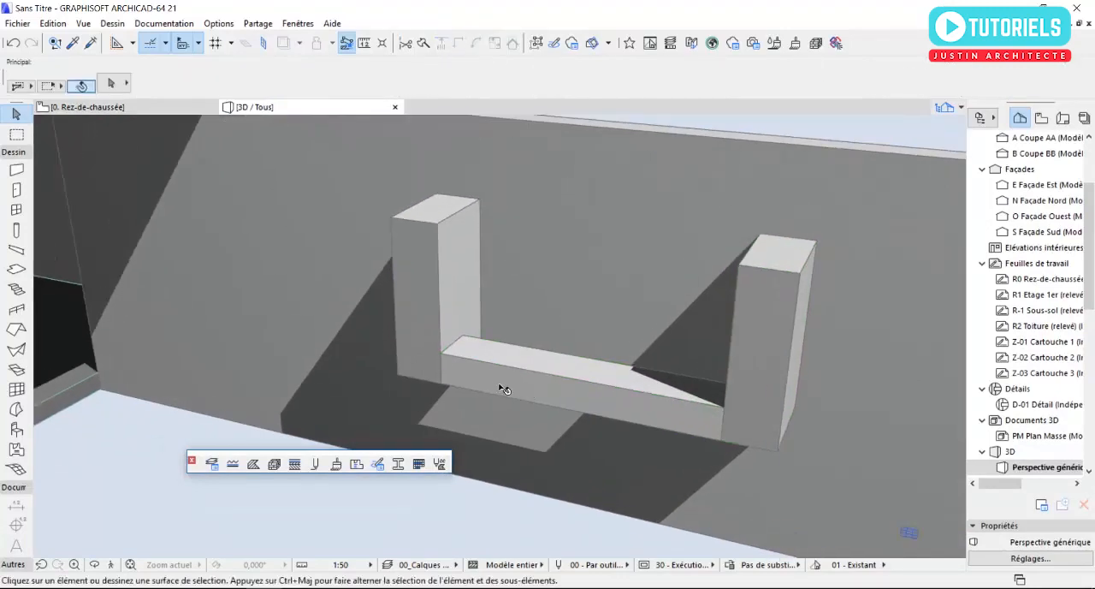
{"action": "scroll", "coordinate": [456, 367], "scroll_direction": "up", "scroll_amount": 1}
{"action": "left_click", "coordinate": [487, 369]}
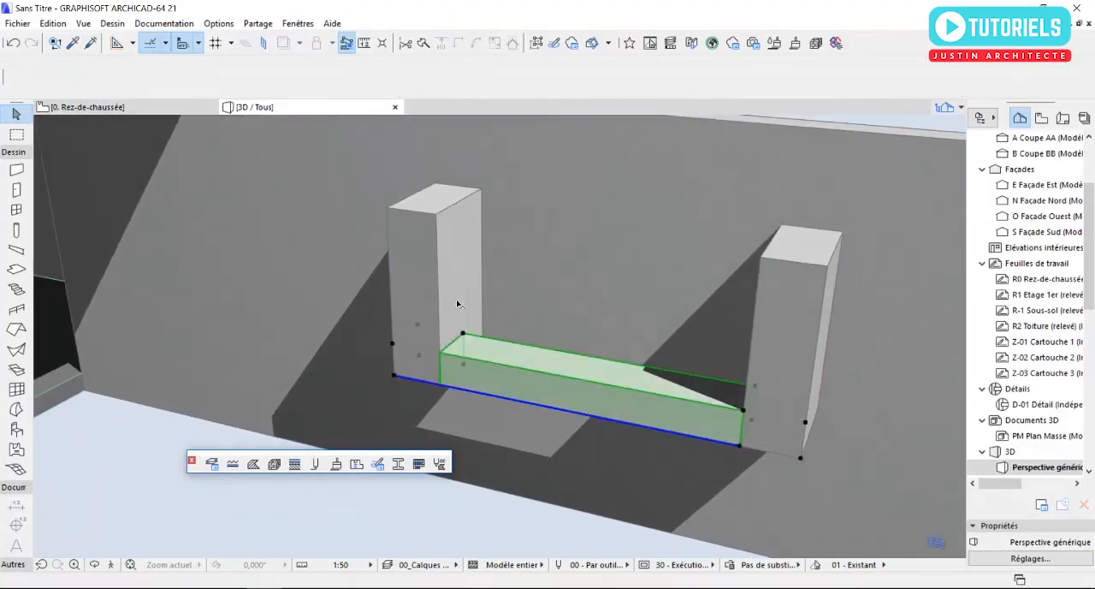
{"action": "left_click", "coordinate": [457, 304], "text": "shift"}
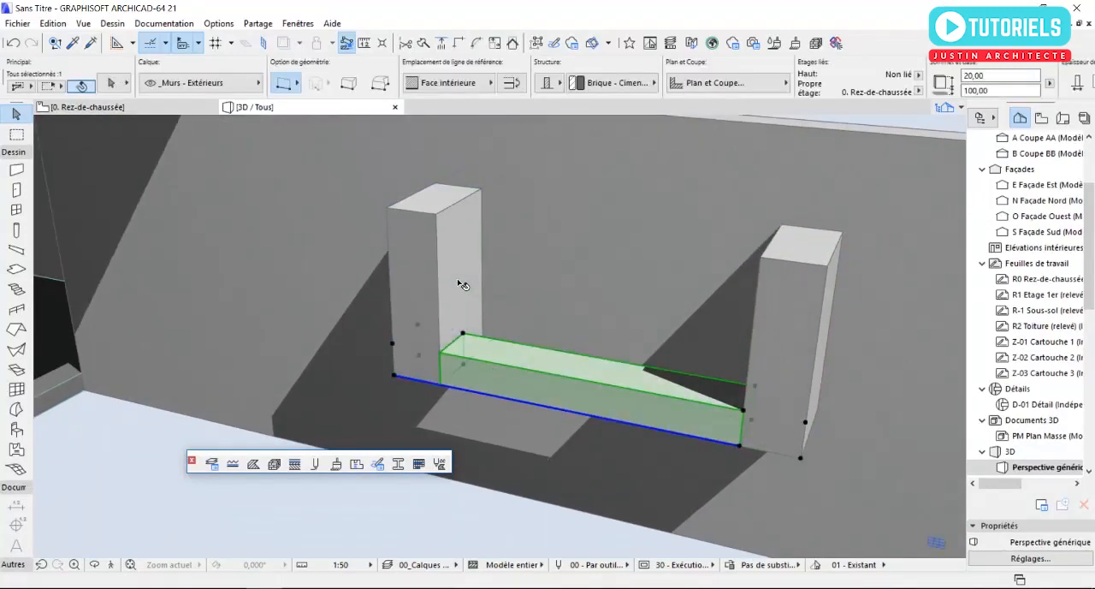
{"action": "left_click", "coordinate": [460, 45]}
- Link the outer connecting wall's surface overrides so all its faces use Enduit - Blanc nature
{"action": "scroll", "coordinate": [504, 398], "scroll_direction": "up", "scroll_amount": 3}
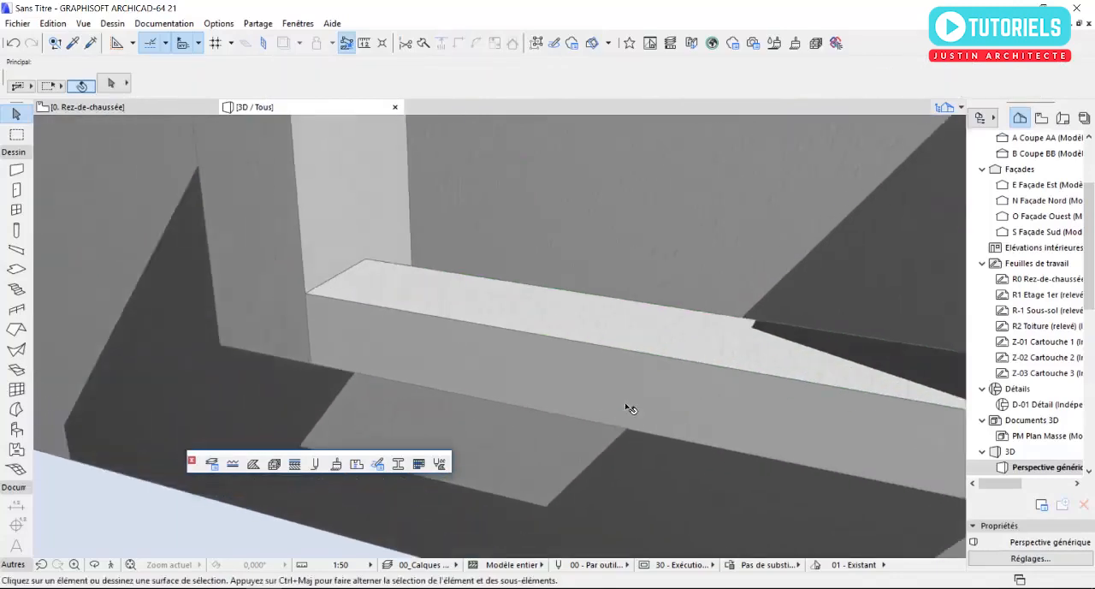
{"action": "scroll", "coordinate": [509, 306], "scroll_direction": "up", "scroll_amount": 3}
{"action": "middle_click_drag", "start_coordinate": [509, 306], "coordinate": [425, 313], "text": "shift"}
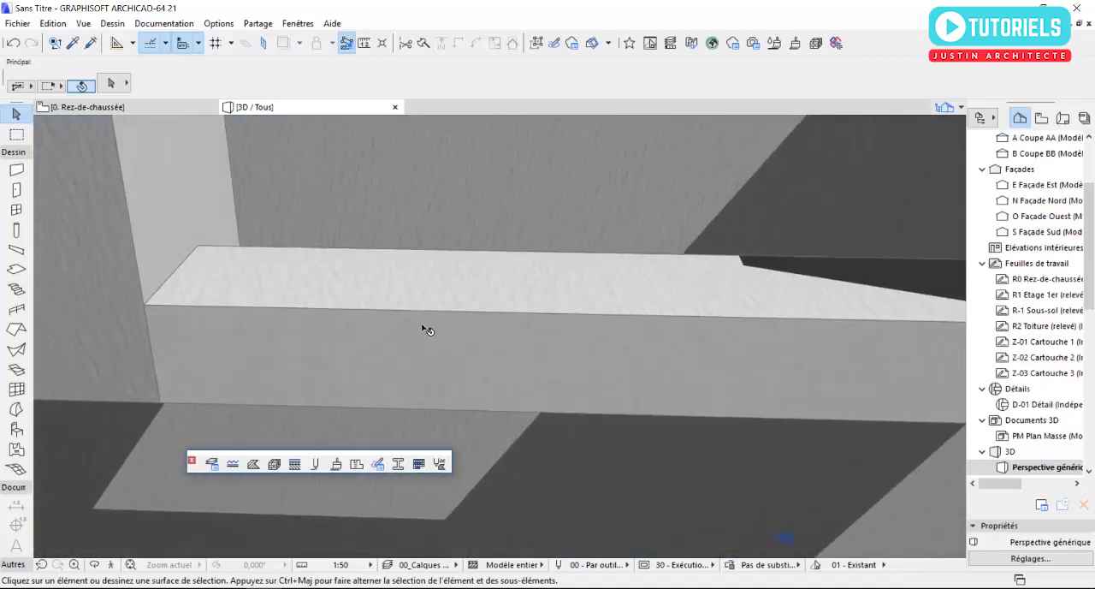
{"action": "left_click", "coordinate": [425, 324]}
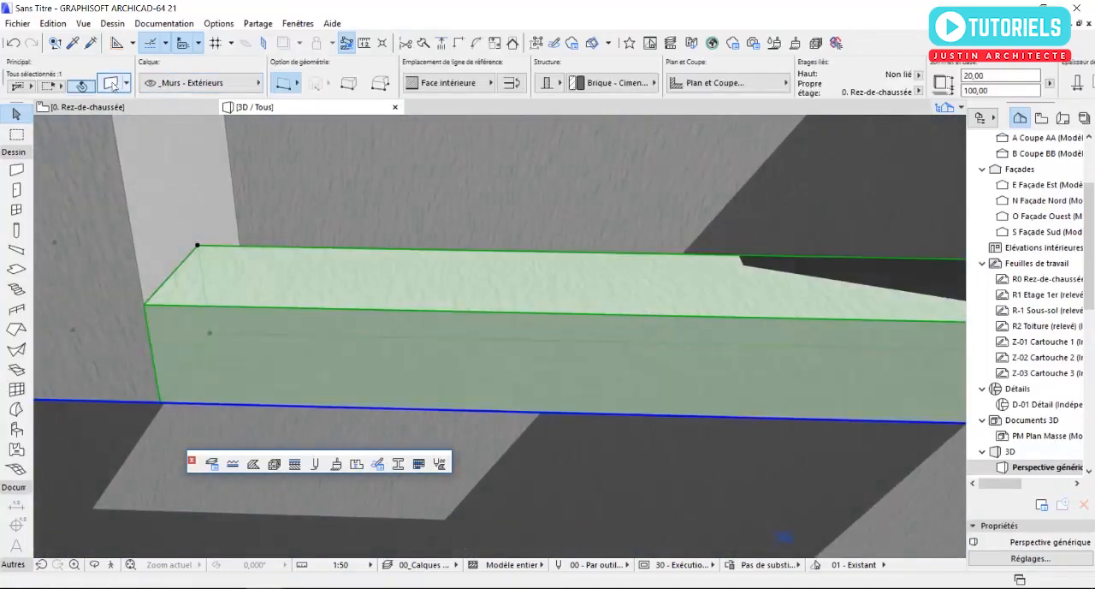
{"action": "left_click", "coordinate": [112, 83]}
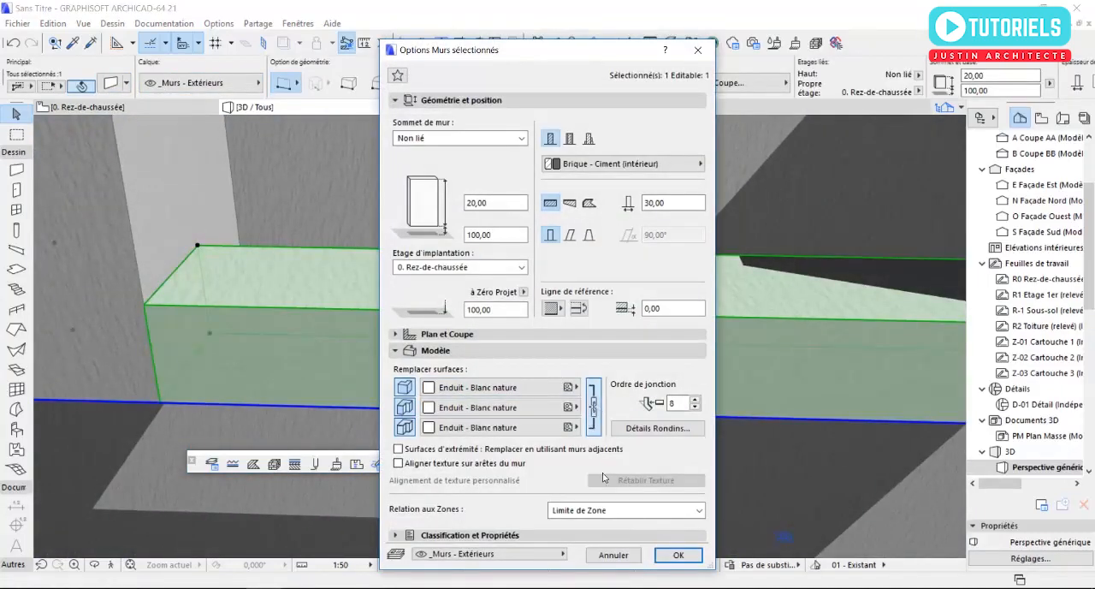
{"action": "left_click", "coordinate": [674, 555]}
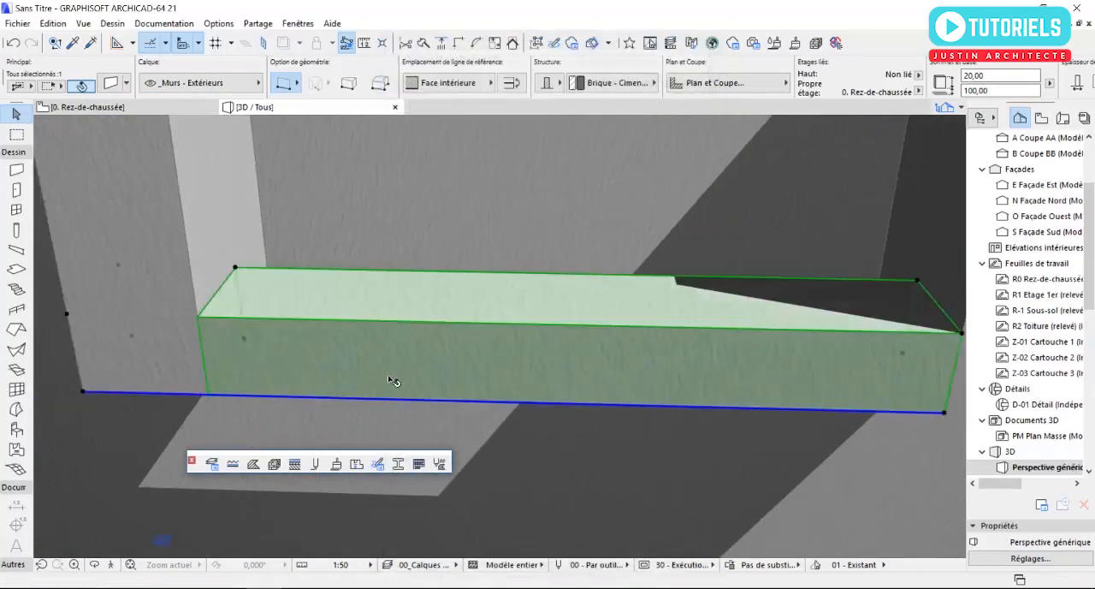
- Link the surface overrides of each of the two short walls so all their faces use Enduit - Blanc nature
{"action": "key", "text": "Escape"}
{"action": "left_click", "coordinate": [772, 246]}
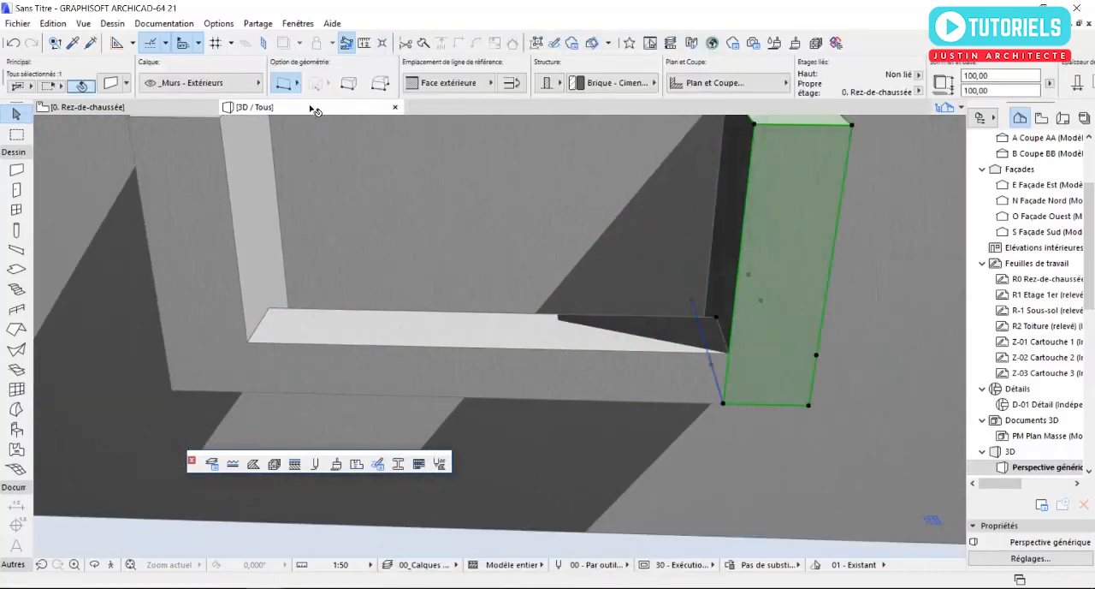
{"action": "left_click", "coordinate": [112, 83]}
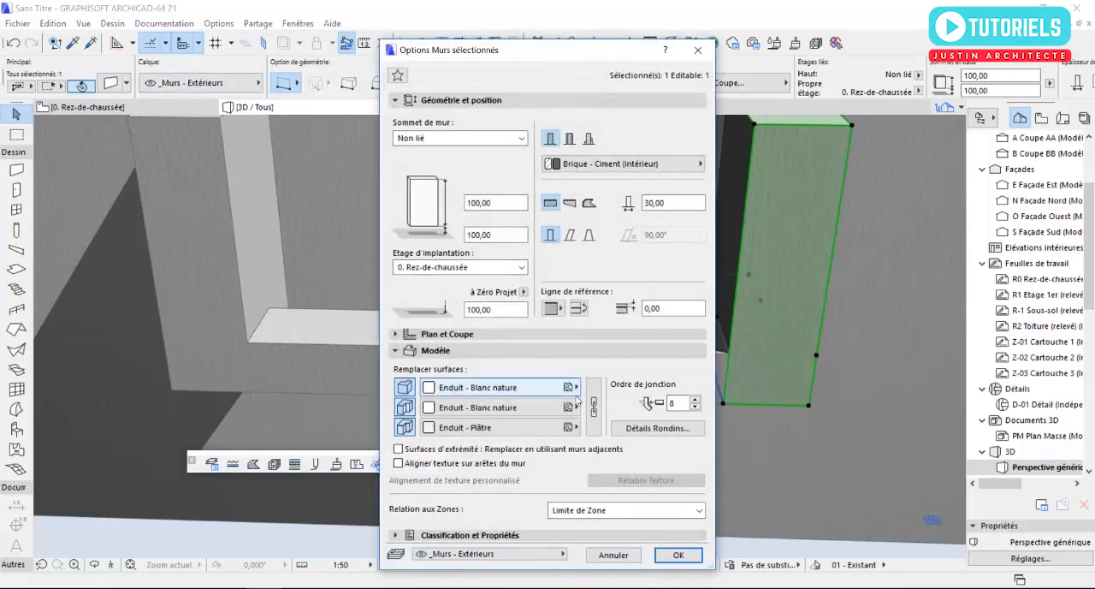
{"action": "left_click", "coordinate": [677, 554]}
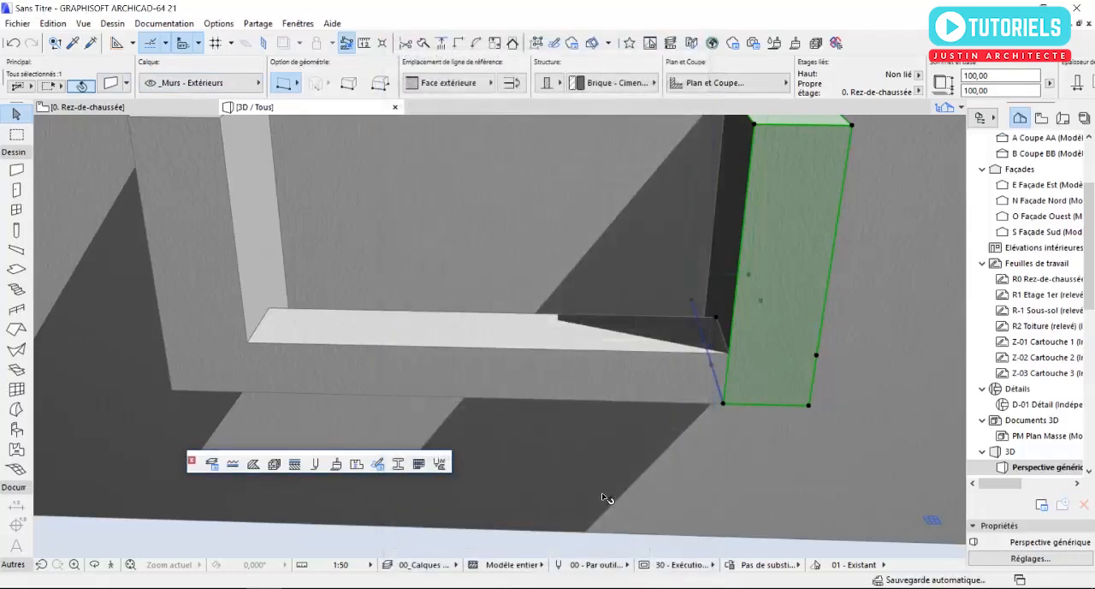
{"action": "left_click", "coordinate": [184, 257]}
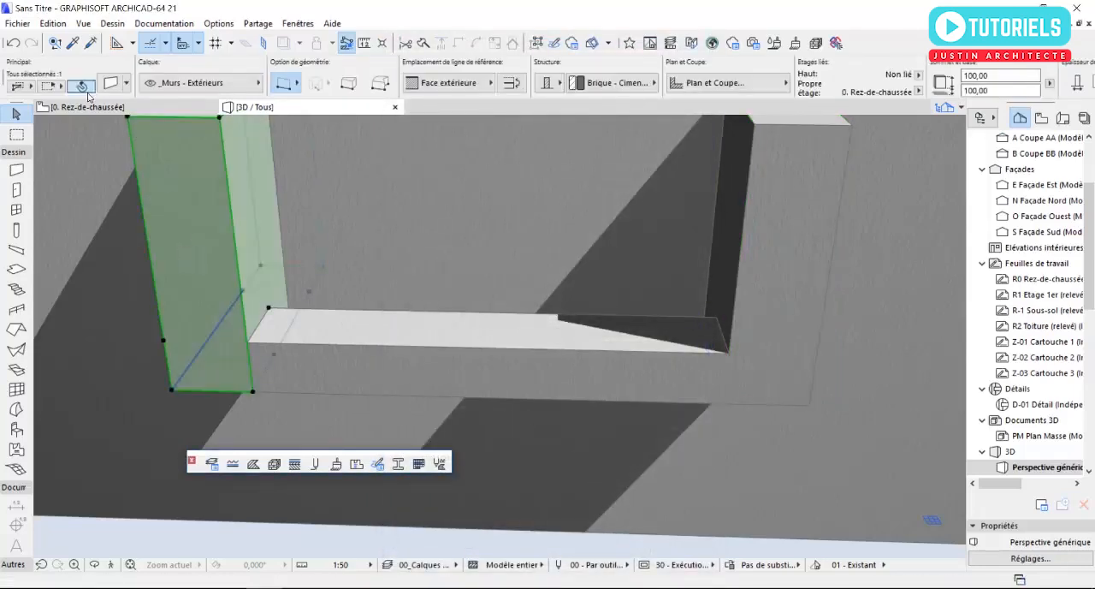
{"action": "left_click", "coordinate": [110, 83]}
{"action": "left_click", "coordinate": [593, 416]}
{"action": "left_click", "coordinate": [677, 555]}
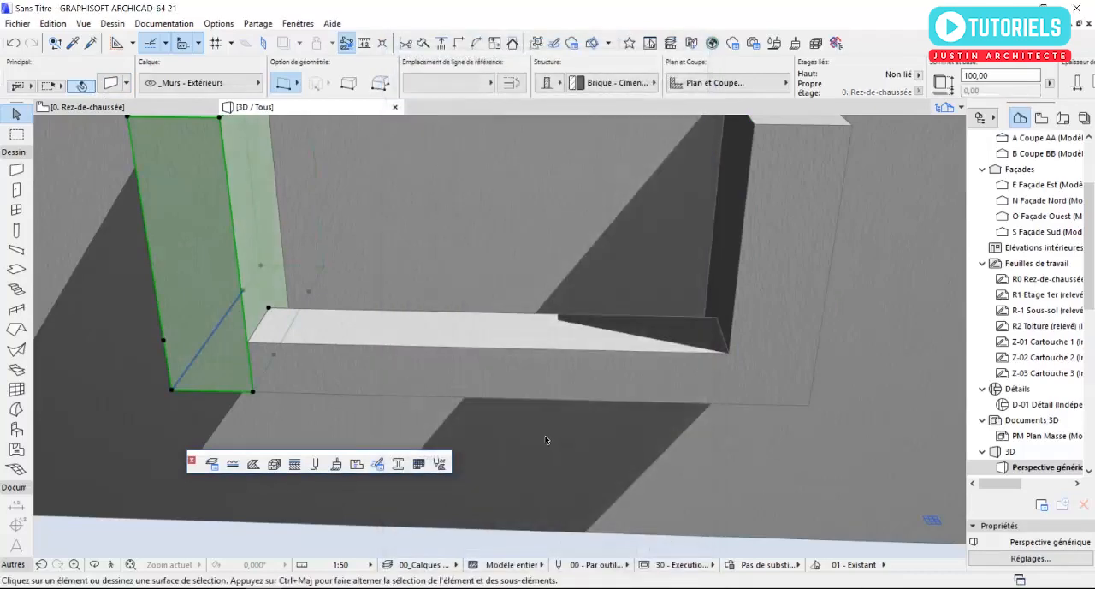
{"action": "key", "text": "Escape"}
- Copy the lower outer connecting wall vertically up onto the tops of the two short walls
{"action": "scroll", "coordinate": [566, 419], "scroll_direction": "down", "scroll_amount": 3}
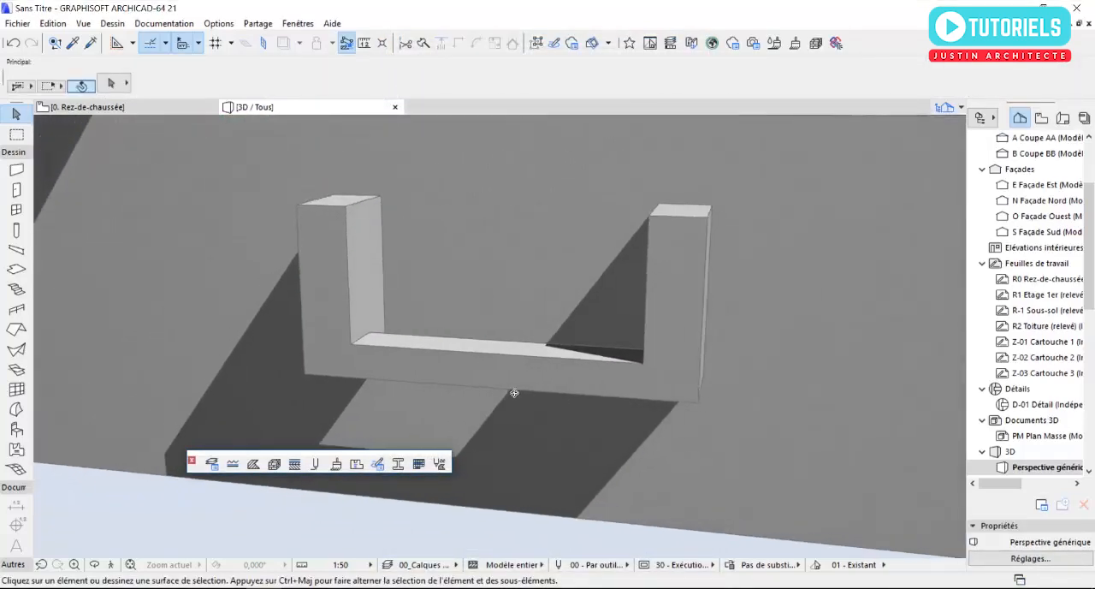
{"action": "left_click", "coordinate": [579, 368]}
{"action": "left_click", "coordinate": [646, 403]}
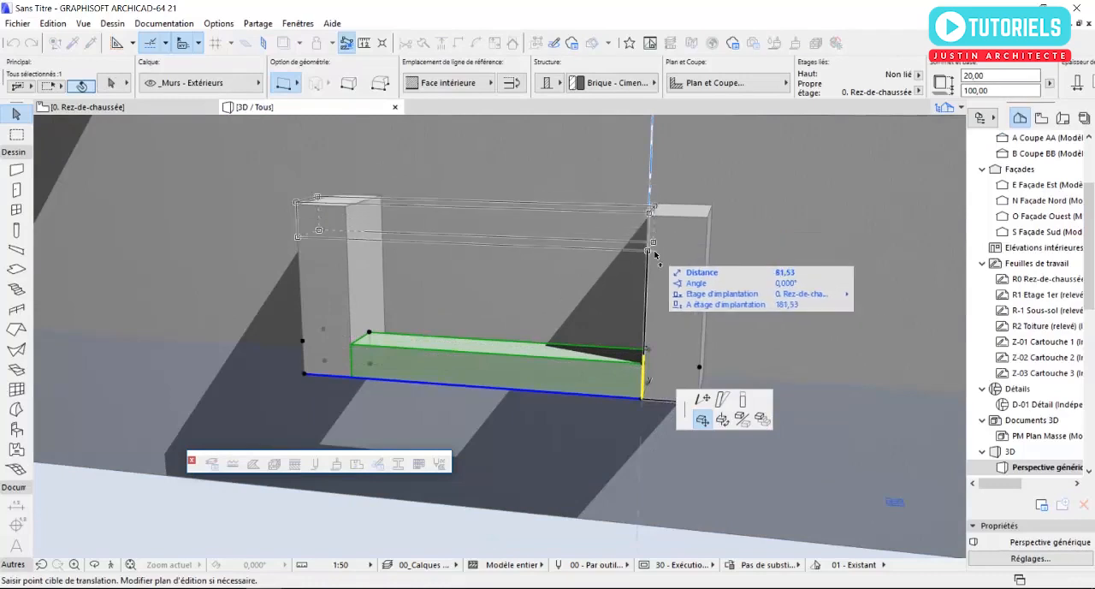
{"action": "left_click", "coordinate": [652, 207]}
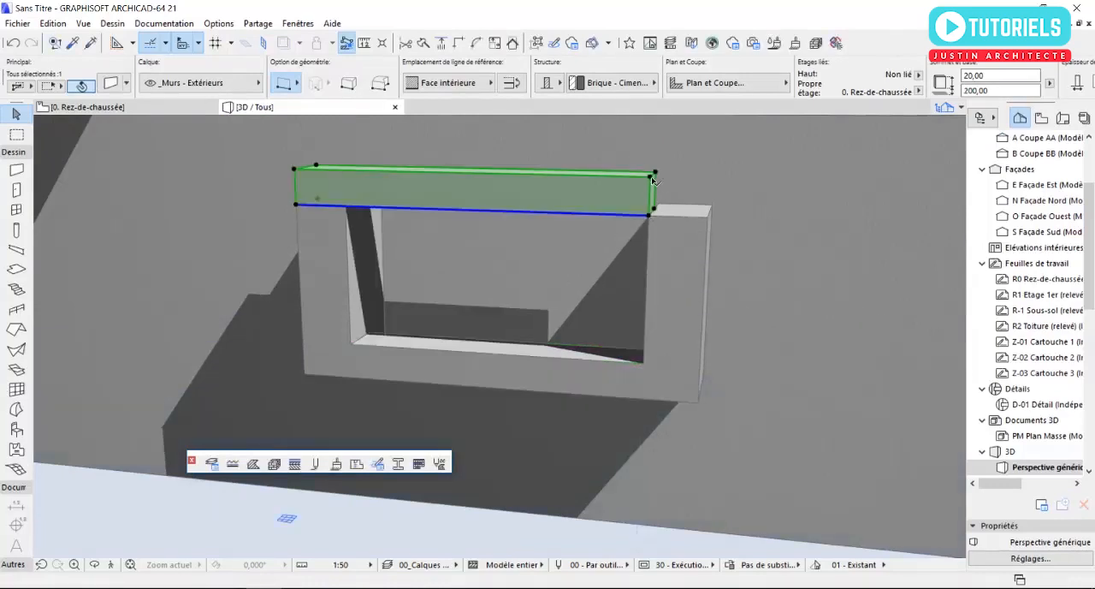
- Lower the copied wall by 20 cm so its top is flush with the short walls, and inspect the frame in 3D
{"action": "left_click", "coordinate": [654, 180]}
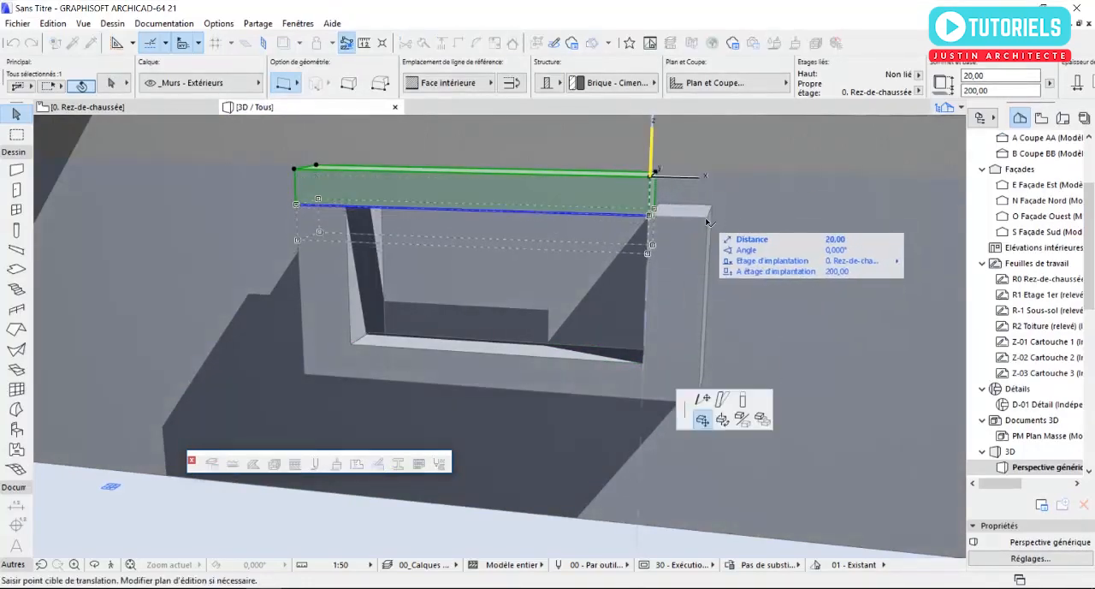
{"action": "left_click", "coordinate": [708, 222]}
{"action": "key", "text": "Escape"}
{"action": "middle_click_drag", "start_coordinate": [528, 233], "coordinate": [429, 285], "text": "shift"}
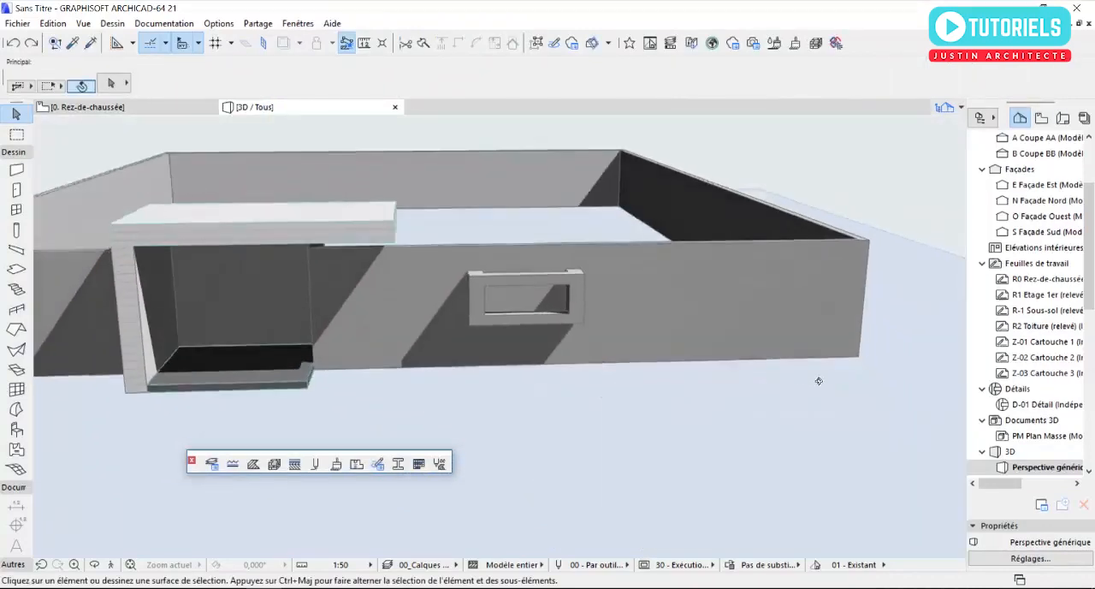
{"action": "middle_click_drag", "start_coordinate": [818, 380], "coordinate": [849, 386], "text": "shift"}
{"action": "scroll", "coordinate": [508, 406], "scroll_direction": "up", "scroll_amount": 3}
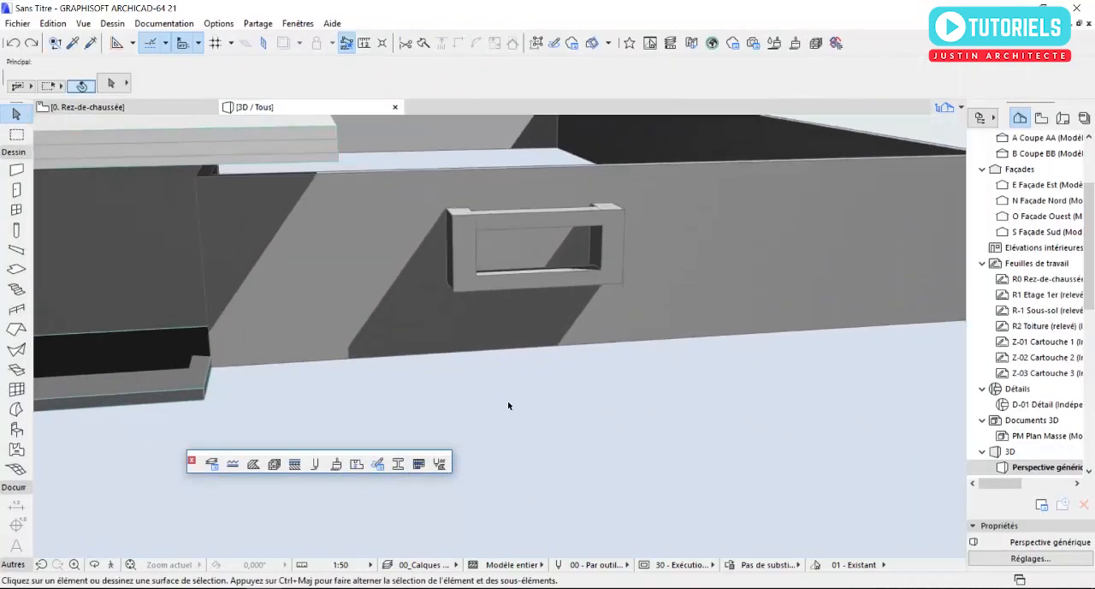
- On the ground-floor plan, set the default wall thickness to 5 cm and the base elevation to 30 cm
{"action": "key", "text": "F2"}
{"action": "scroll", "coordinate": [484, 415], "scroll_direction": "down", "scroll_amount": 4}
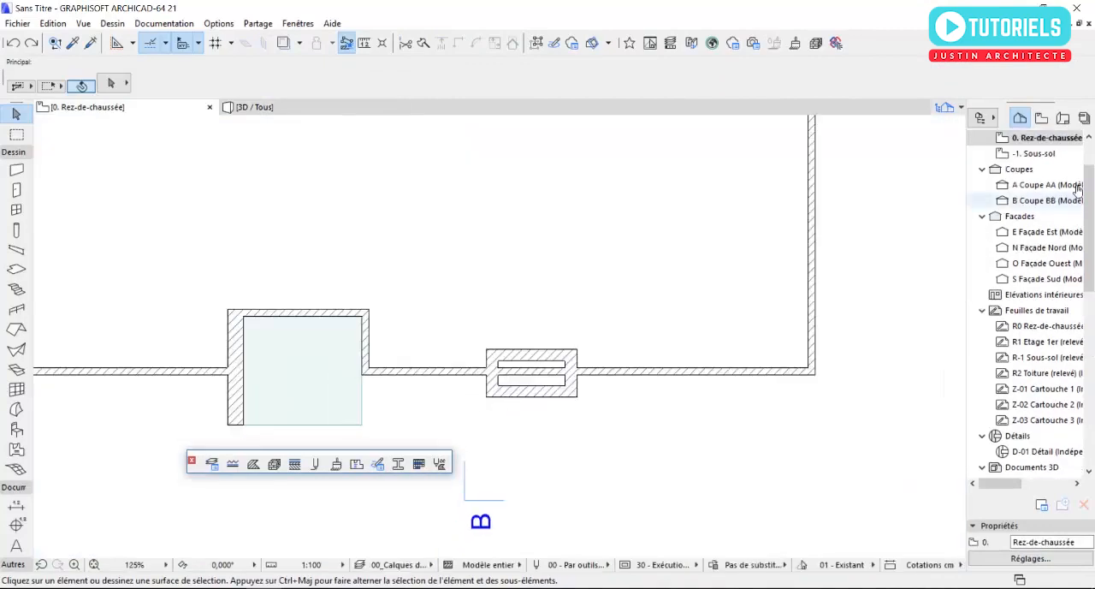
{"action": "left_click", "coordinate": [16, 170]}
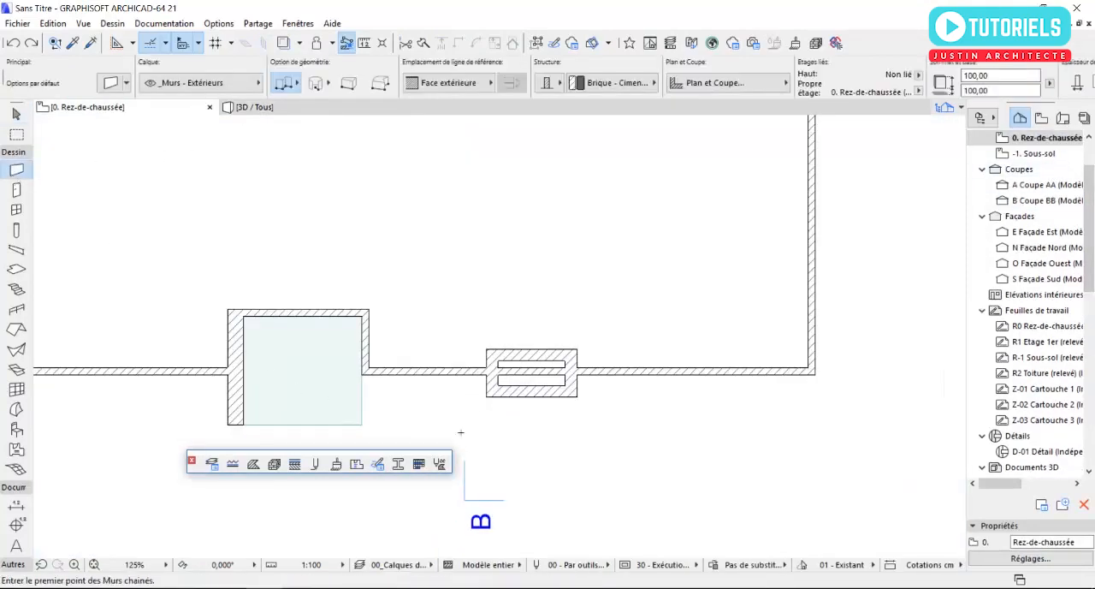
{"action": "scroll", "coordinate": [392, 366], "scroll_direction": "up", "scroll_amount": 5}
{"action": "left_click", "coordinate": [270, 264]}
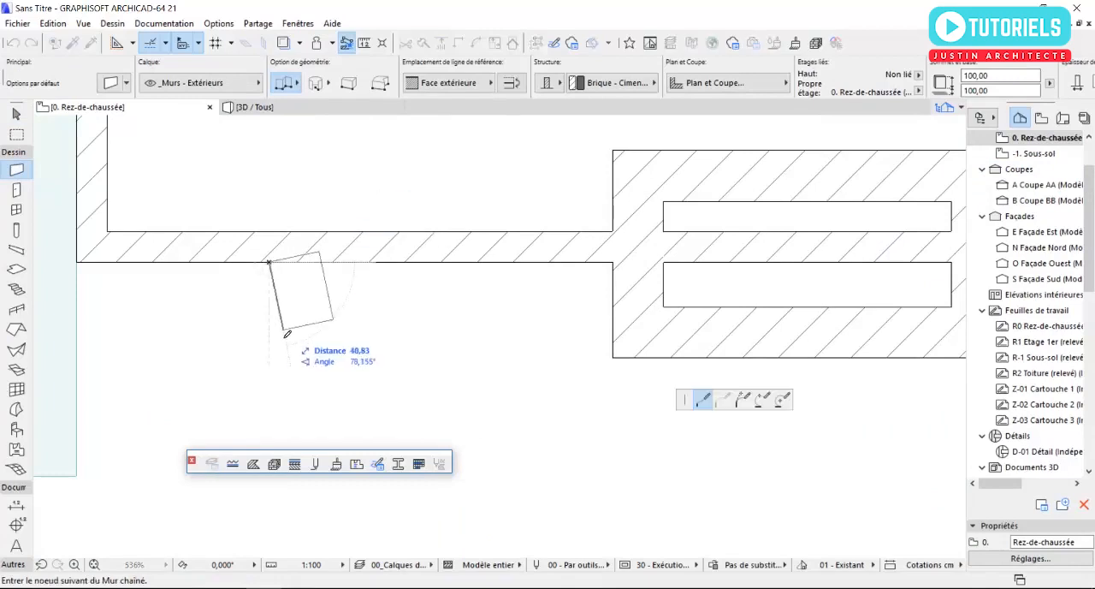
{"action": "key", "text": "Escape"}
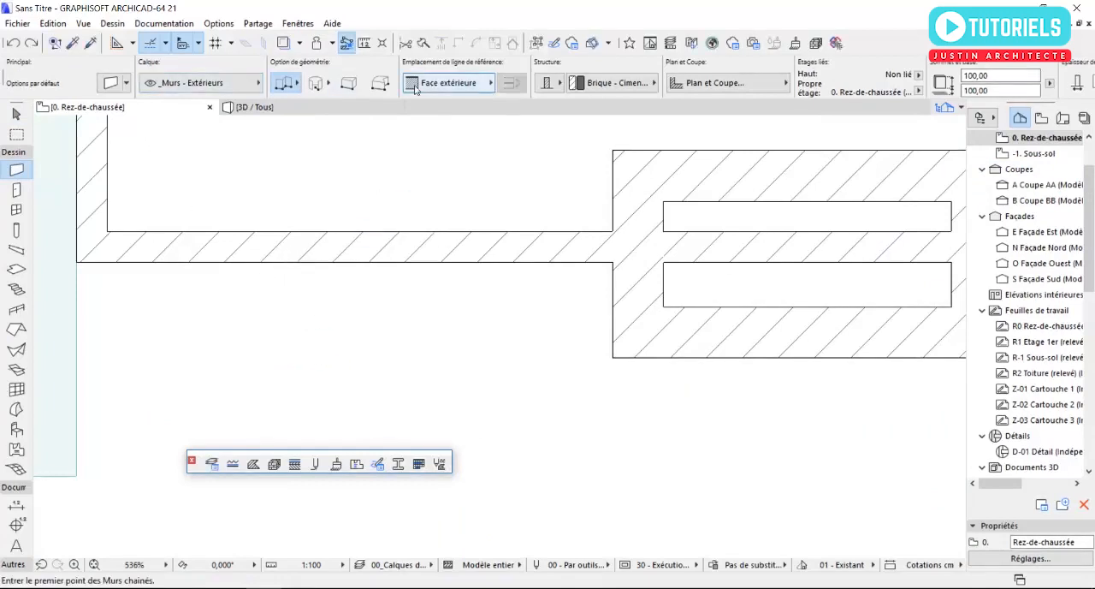
{"action": "left_click", "coordinate": [109, 83]}
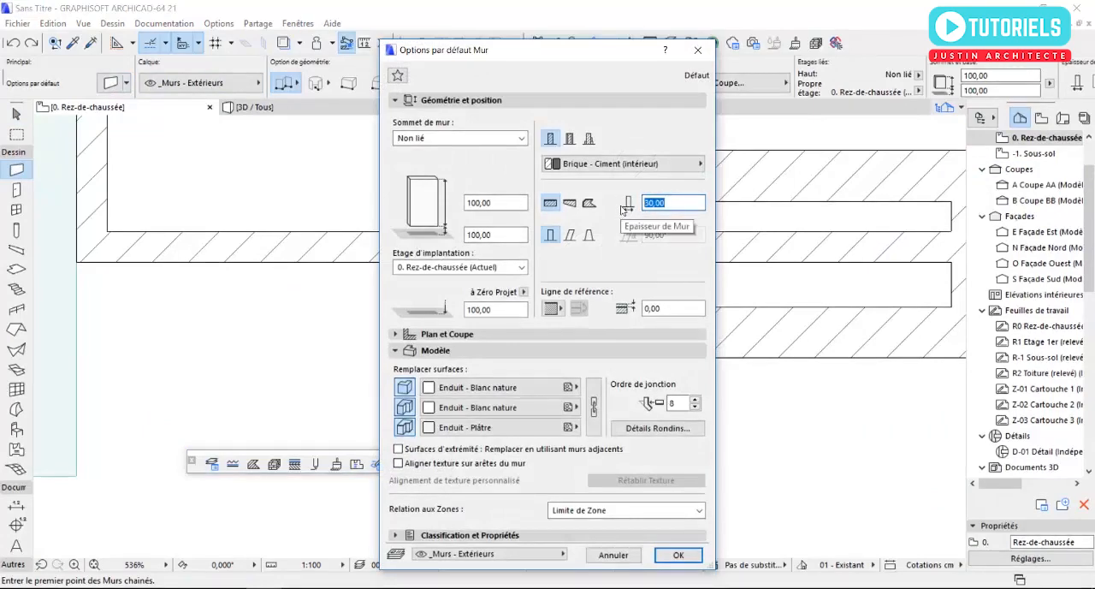
{"action": "key", "text": "Return"}
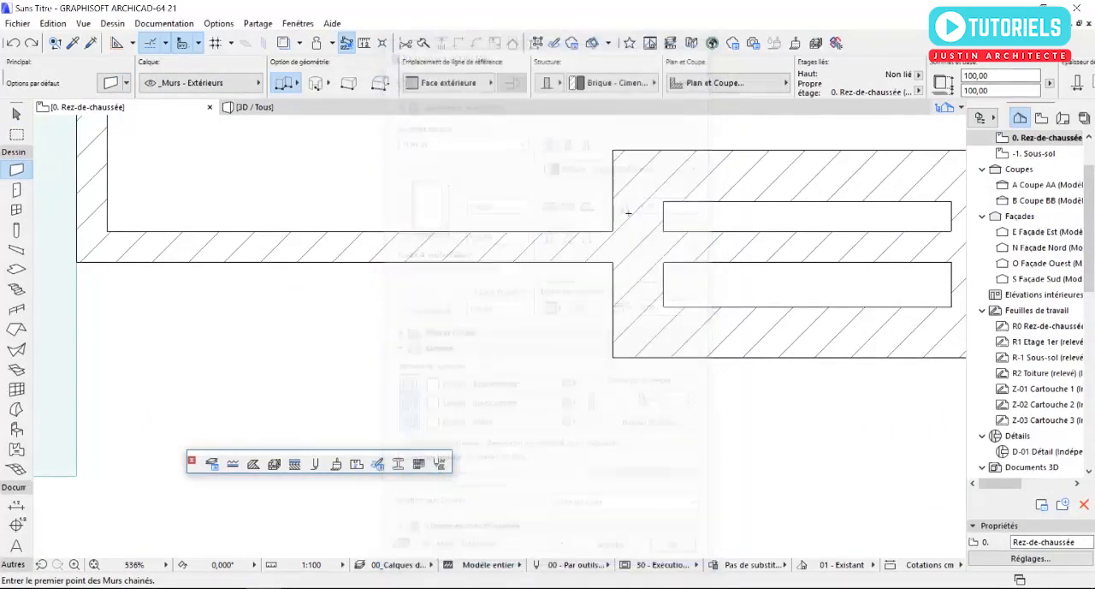
{"action": "left_click", "coordinate": [998, 93]}
{"action": "type", "text": "30,00"}
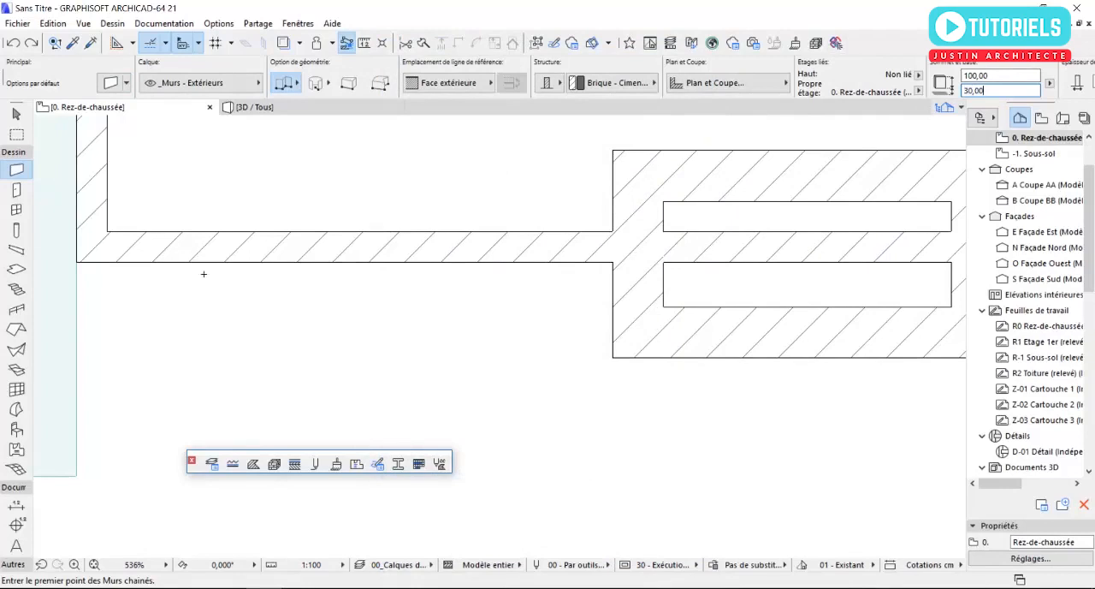
{"action": "left_click", "coordinate": [207, 262]}
{"action": "left_click", "coordinate": [206, 308]}
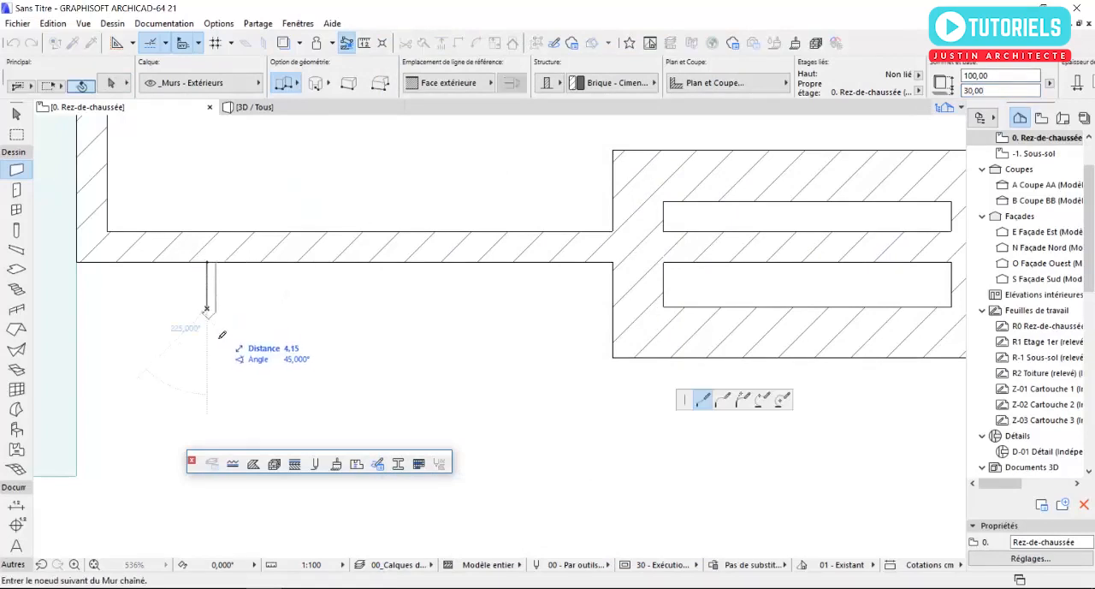
{"action": "key", "text": "Escape"}
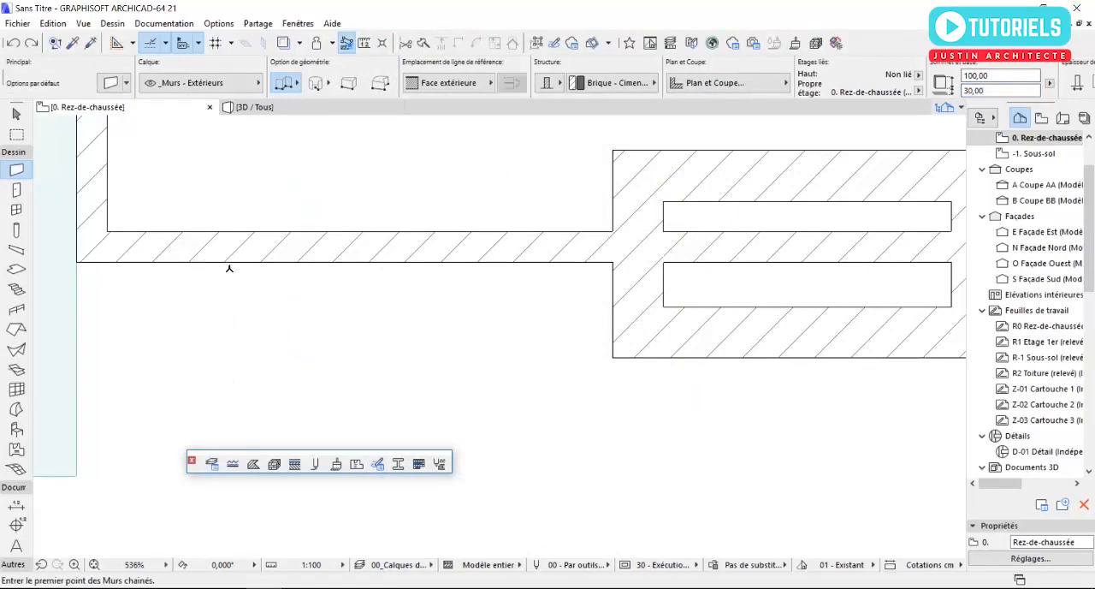
- Draw chained walls projecting 60 cm from the south façade, running past the front of the frame and returning to the façade
{"action": "left_click", "coordinate": [225, 263]}
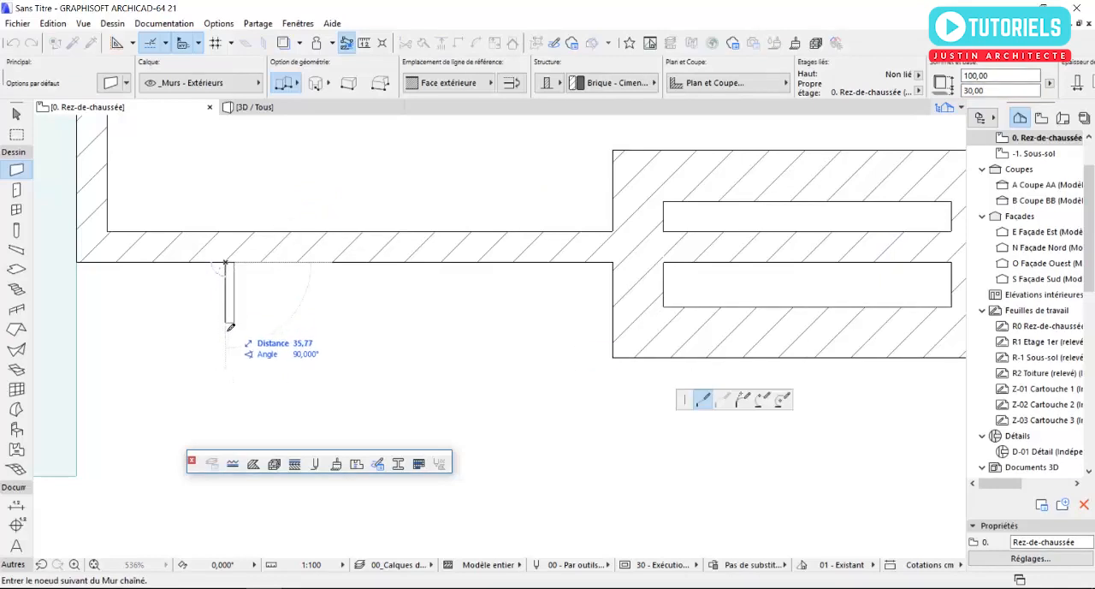
{"action": "left_click", "coordinate": [227, 364]}
{"action": "scroll", "coordinate": [179, 362], "scroll_direction": "down", "scroll_amount": 5}
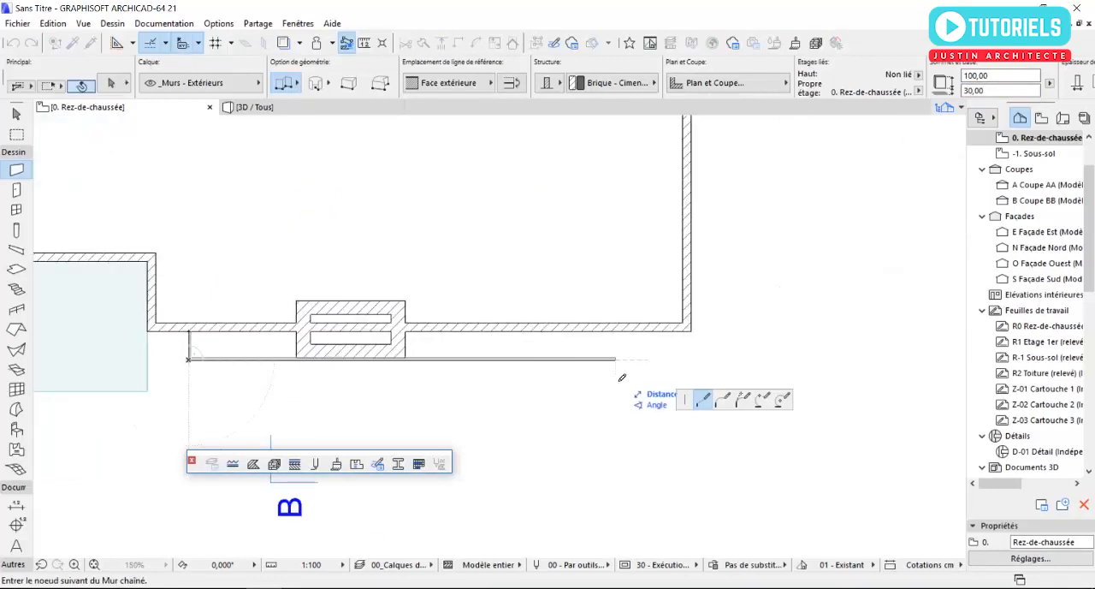
{"action": "scroll", "coordinate": [617, 373], "scroll_direction": "up", "scroll_amount": 3}
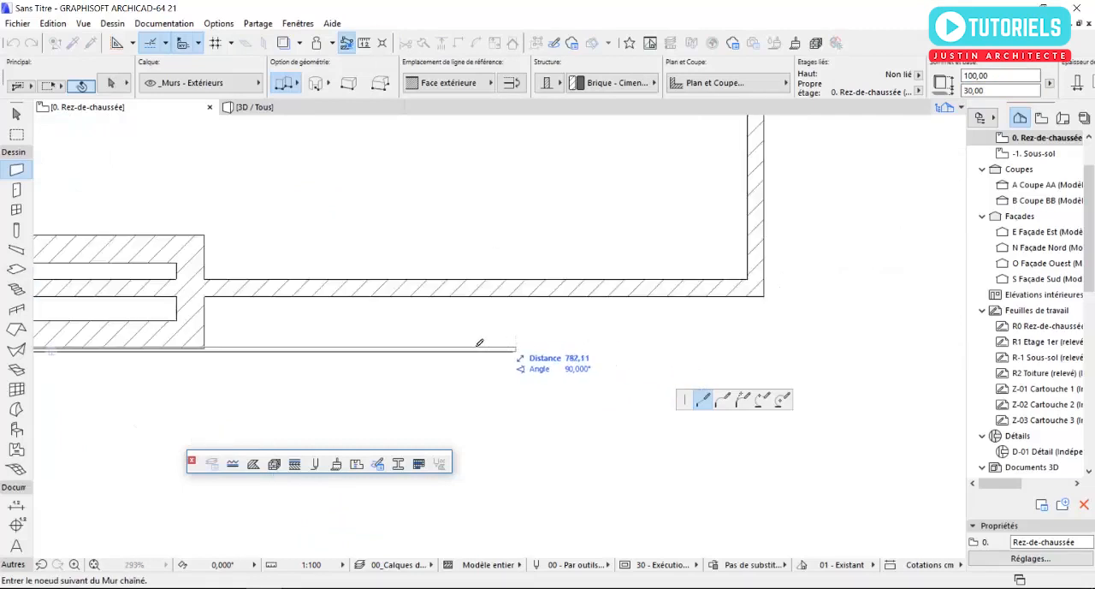
{"action": "double_click", "coordinate": [405, 298]}
{"action": "key", "text": "Escape"}
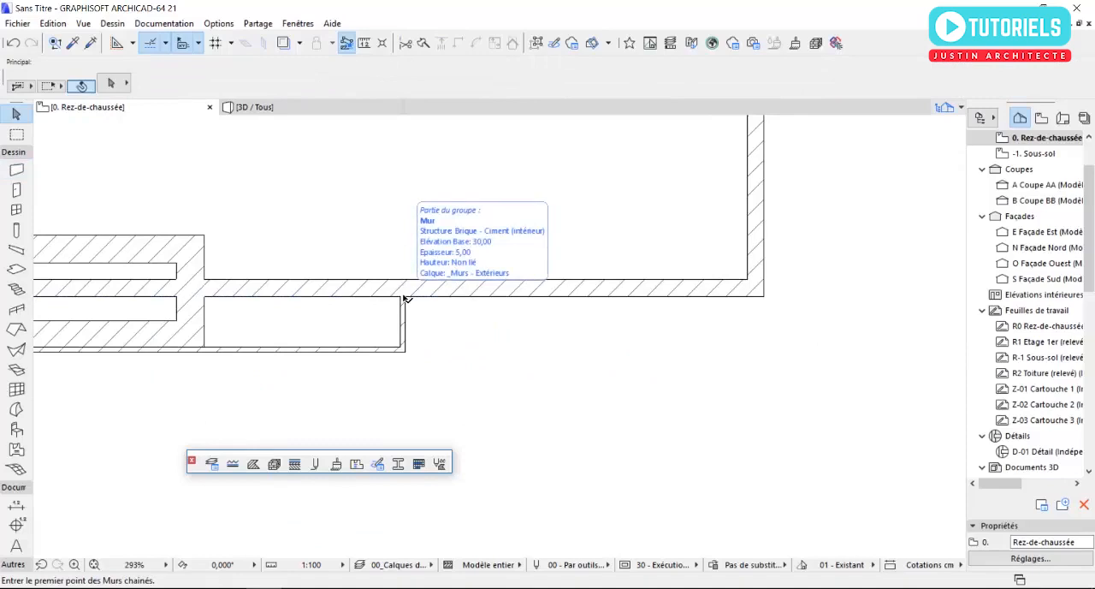
- Set the height of the three grouped thin walls on the south façade to 30 cm and check them in 3D
{"action": "key", "text": "F3"}
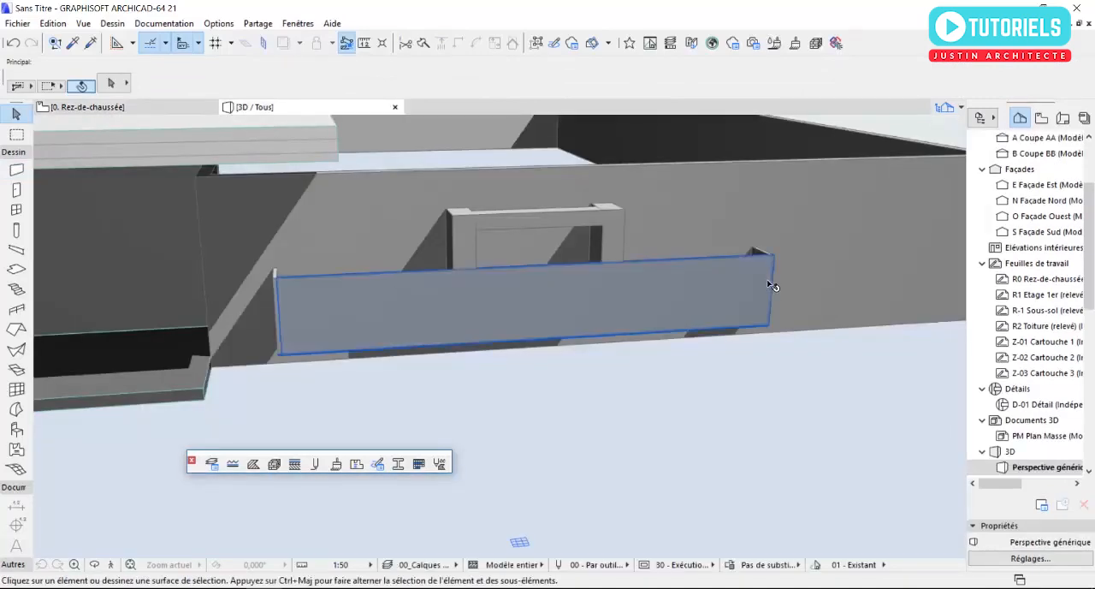
{"action": "left_click", "coordinate": [761, 304]}
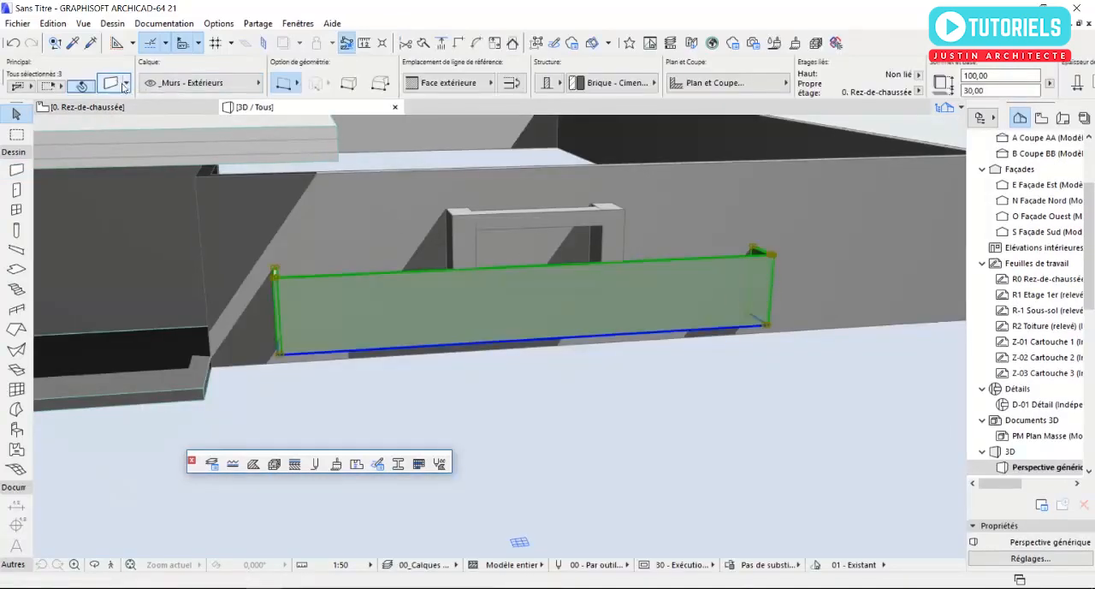
{"action": "left_click", "coordinate": [113, 83]}
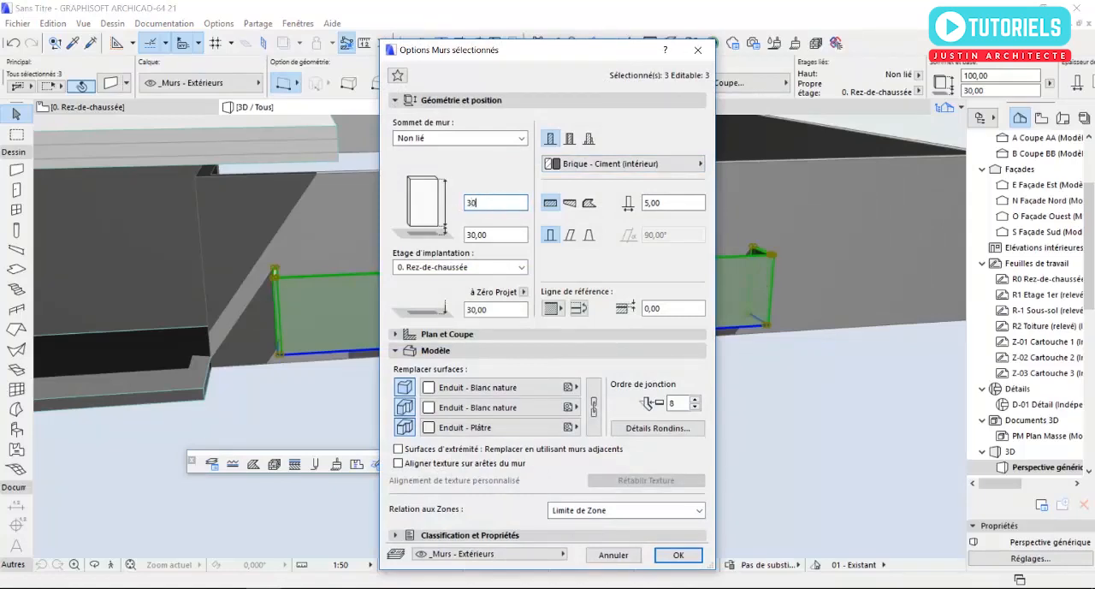
{"action": "key", "text": "Return"}
{"action": "scroll", "coordinate": [341, 332], "scroll_direction": "up", "scroll_amount": 2}
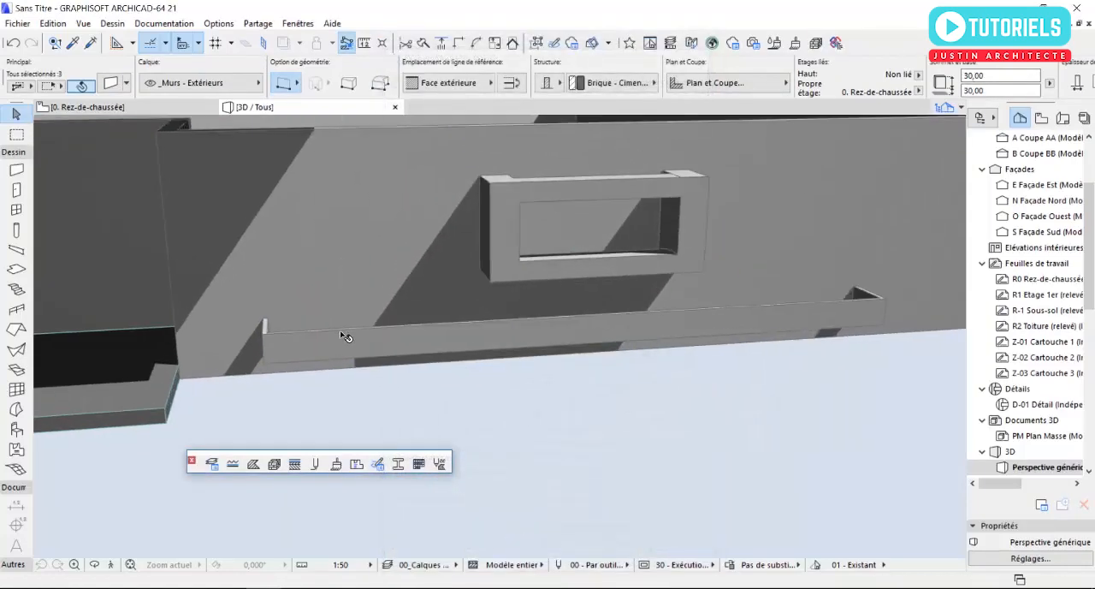
- On the ground-floor plan, set all default slab surfaces to the linked material Peinture - Vert forêt
{"action": "key", "text": "F2"}
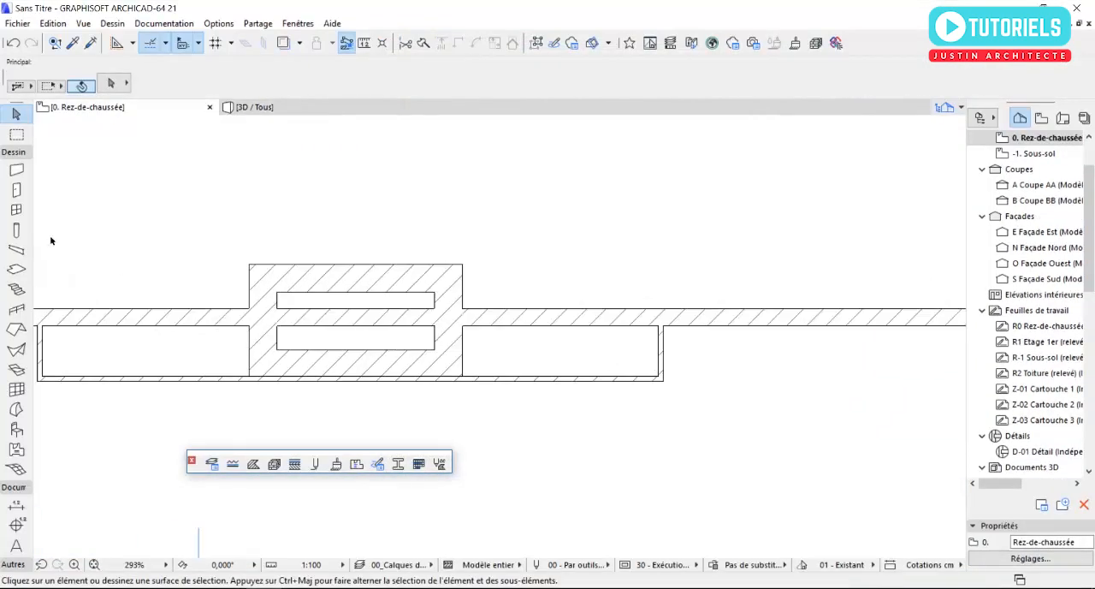
{"action": "left_click", "coordinate": [16, 269]}
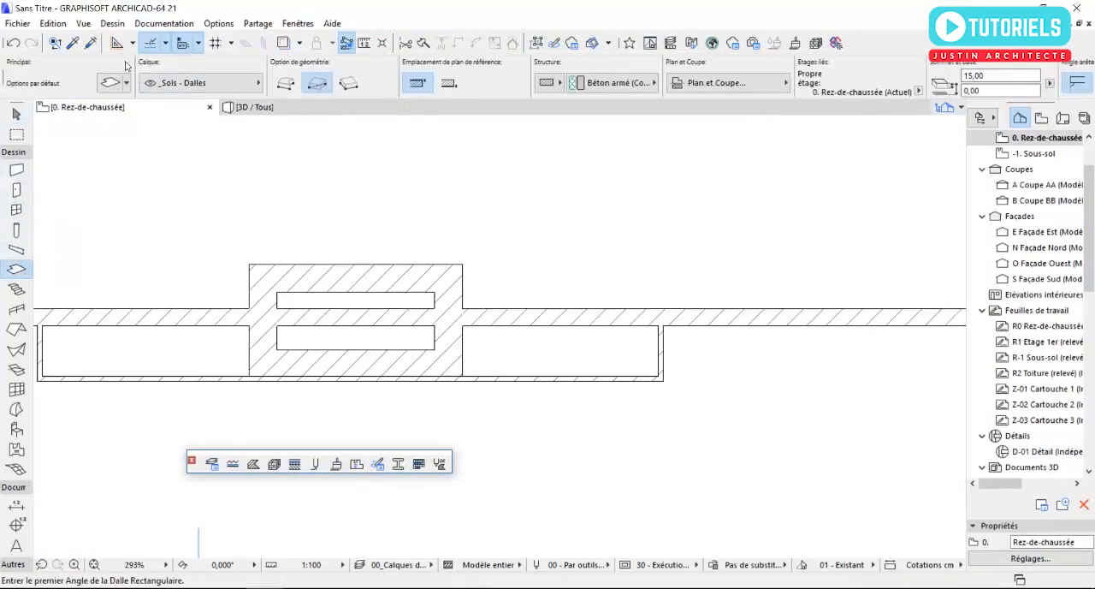
{"action": "left_click", "coordinate": [114, 82]}
{"action": "left_click", "coordinate": [491, 393]}
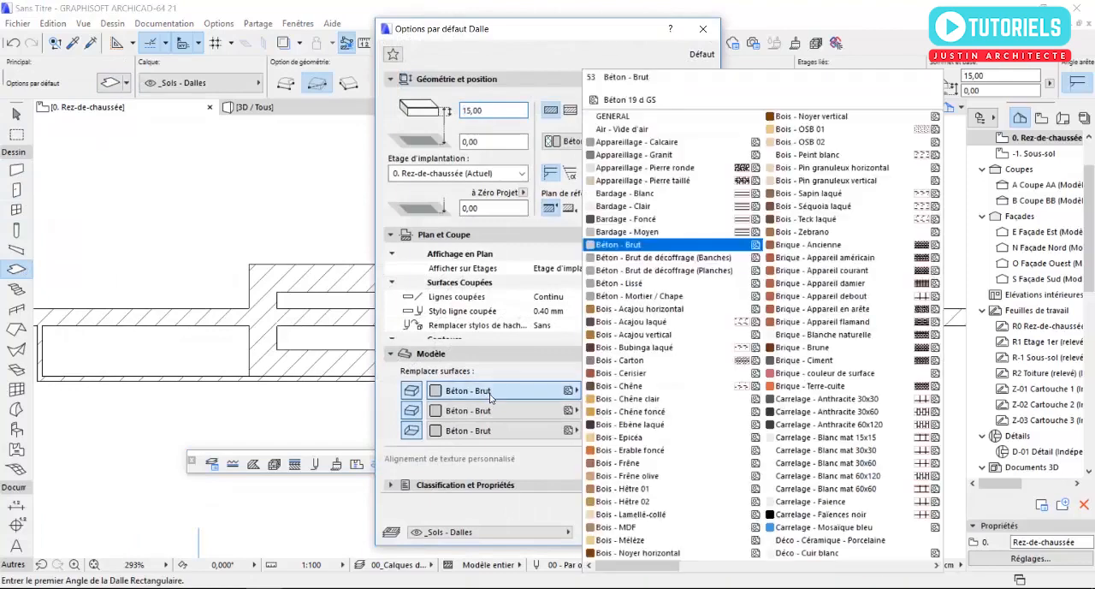
{"action": "scroll", "coordinate": [796, 368], "scroll_direction": "down", "scroll_amount": 5}
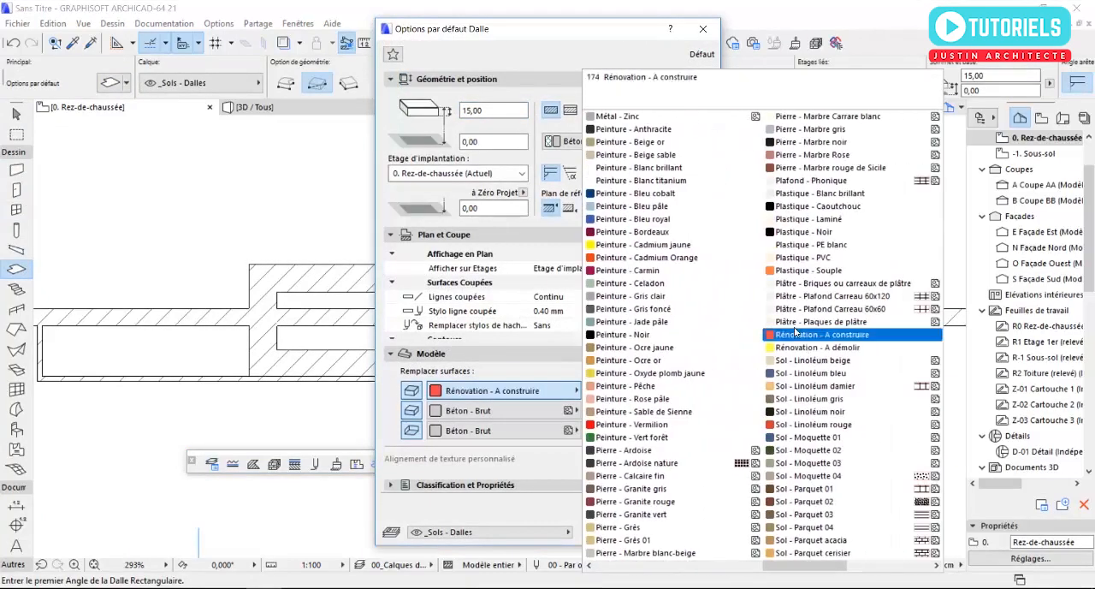
{"action": "left_click", "coordinate": [701, 437]}
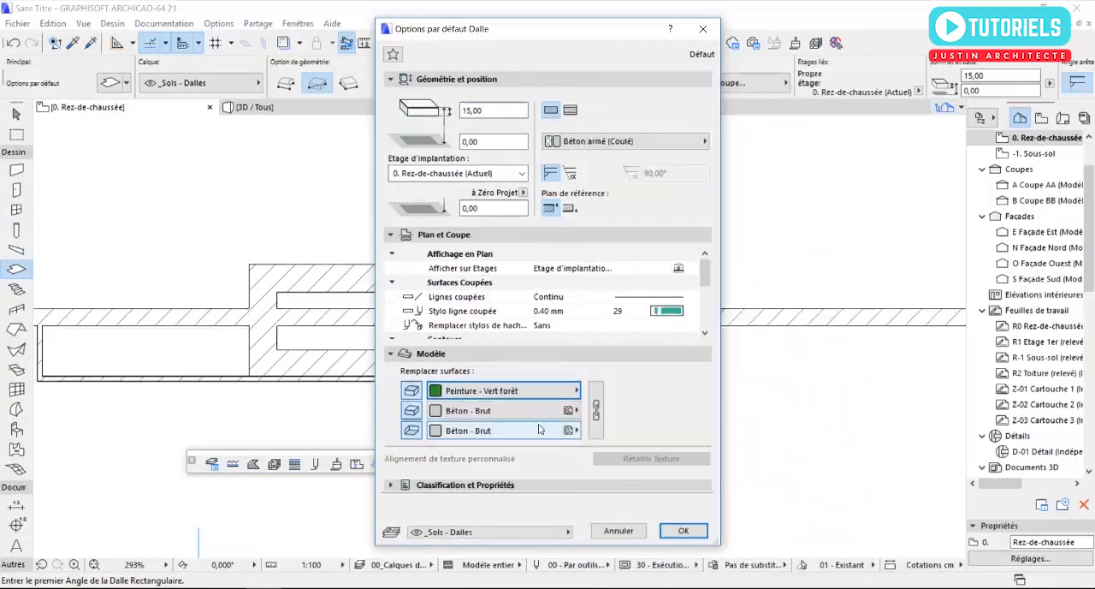
{"action": "left_click", "coordinate": [684, 531]}
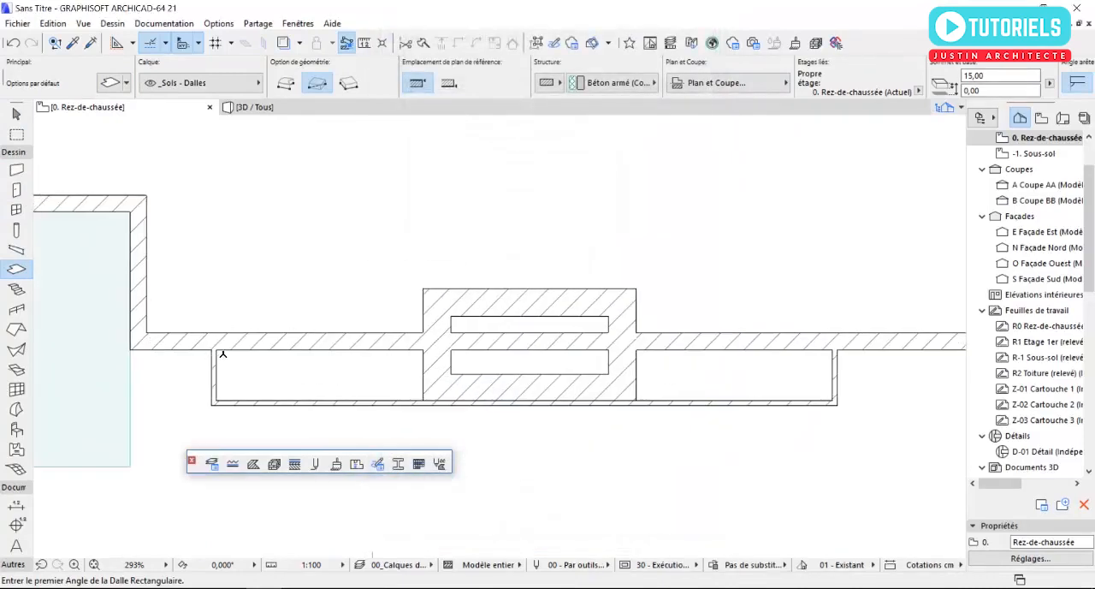
- Draw a rectangular slab filling the strip between the south façade and the thin surrounding walls, and show it in 3D
{"action": "left_click", "coordinate": [216, 350]}
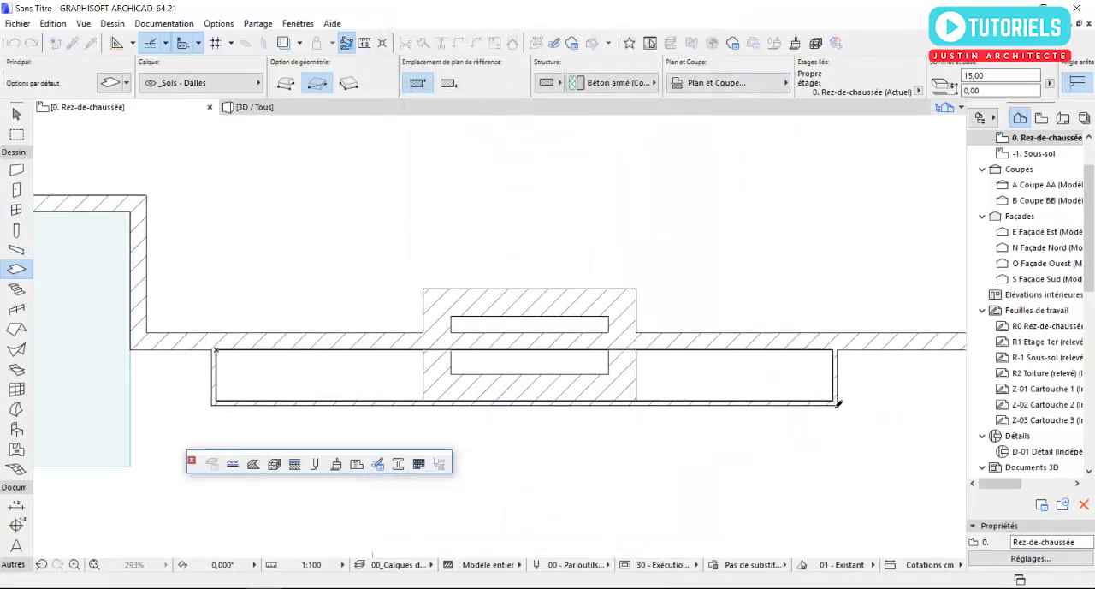
{"action": "left_click", "coordinate": [838, 403]}
{"action": "key", "text": "F3"}
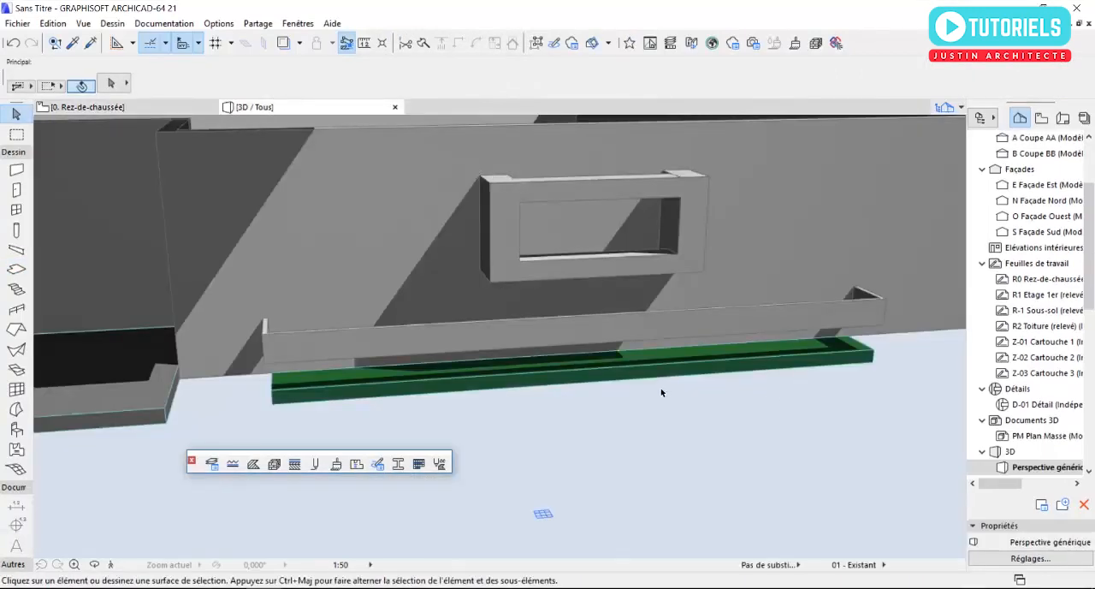
- Raise the green slab vertically by 45 cm so its underside aligns with the bottom of the thin walls, and inspect the planter
{"action": "left_click", "coordinate": [350, 368]}
{"action": "scroll", "coordinate": [342, 376], "scroll_direction": "up", "scroll_amount": 5}
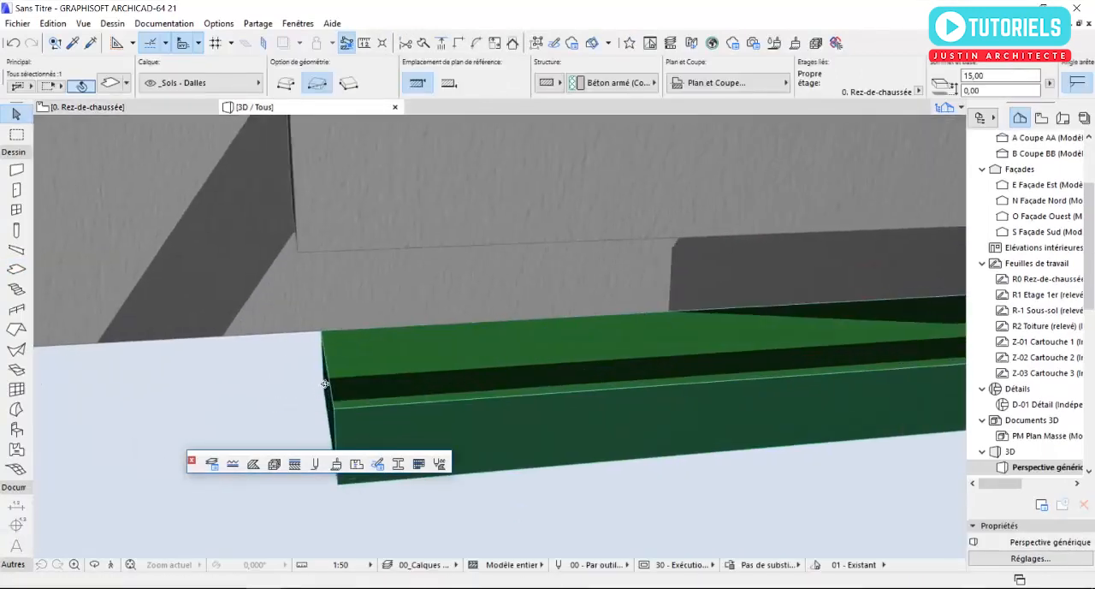
{"action": "scroll", "coordinate": [426, 444], "scroll_direction": "down", "scroll_amount": 1}
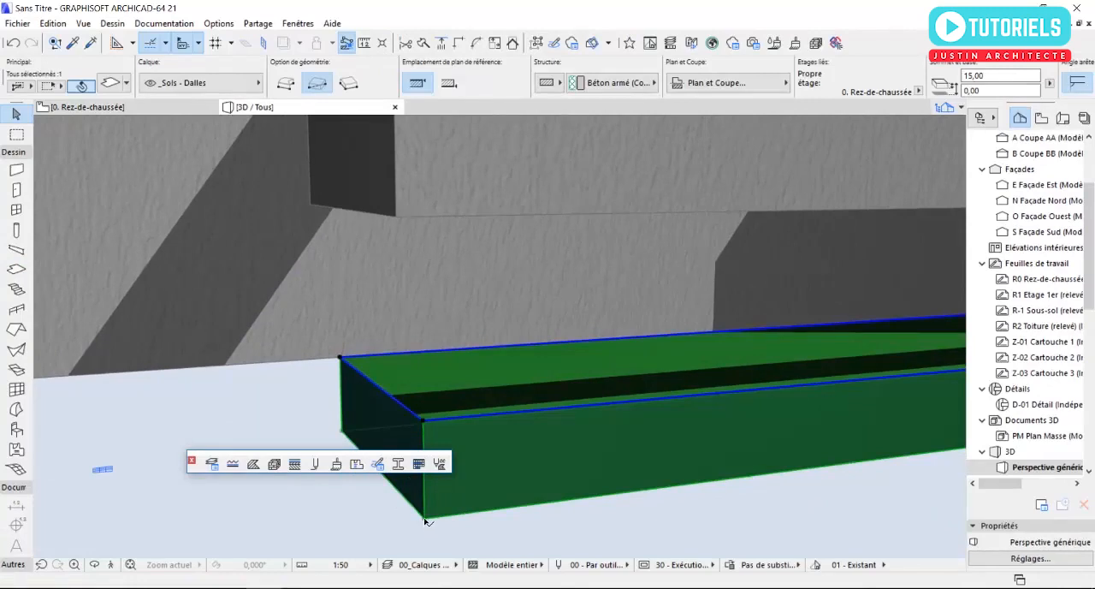
{"action": "left_click", "coordinate": [425, 519]}
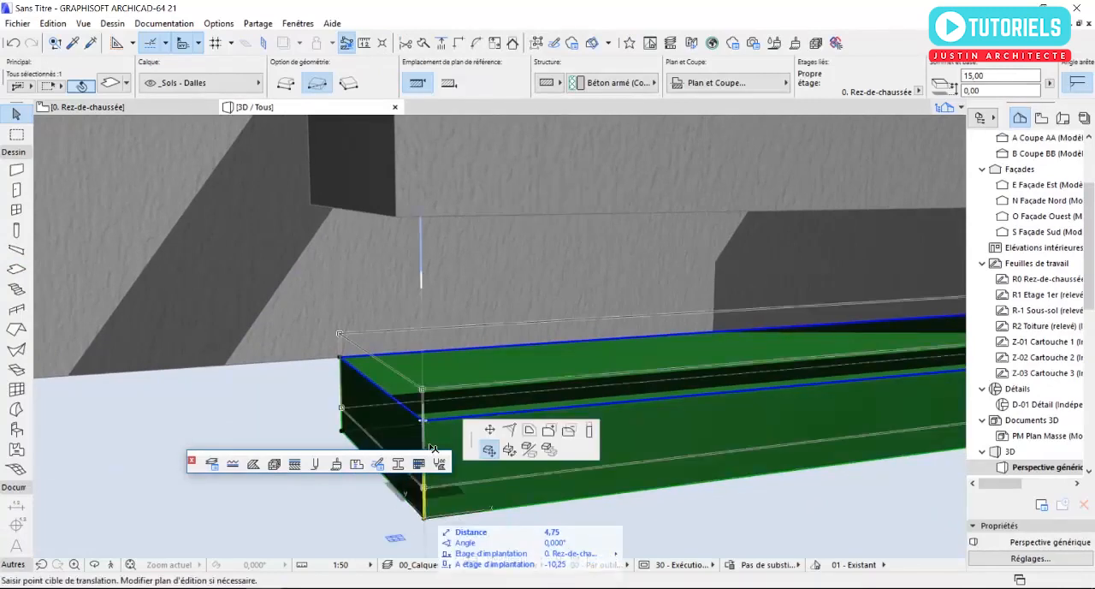
{"action": "left_click", "coordinate": [399, 221]}
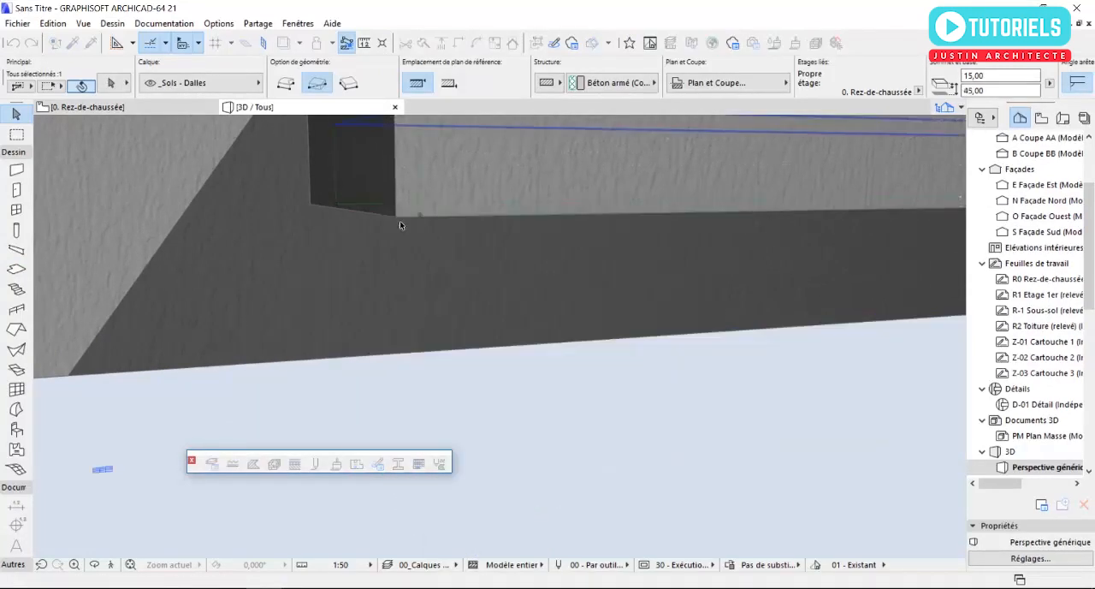
{"action": "scroll", "coordinate": [391, 343], "scroll_direction": "down", "scroll_amount": 4}
{"action": "middle_click_drag", "start_coordinate": [452, 251], "coordinate": [304, 321], "text": "shift"}
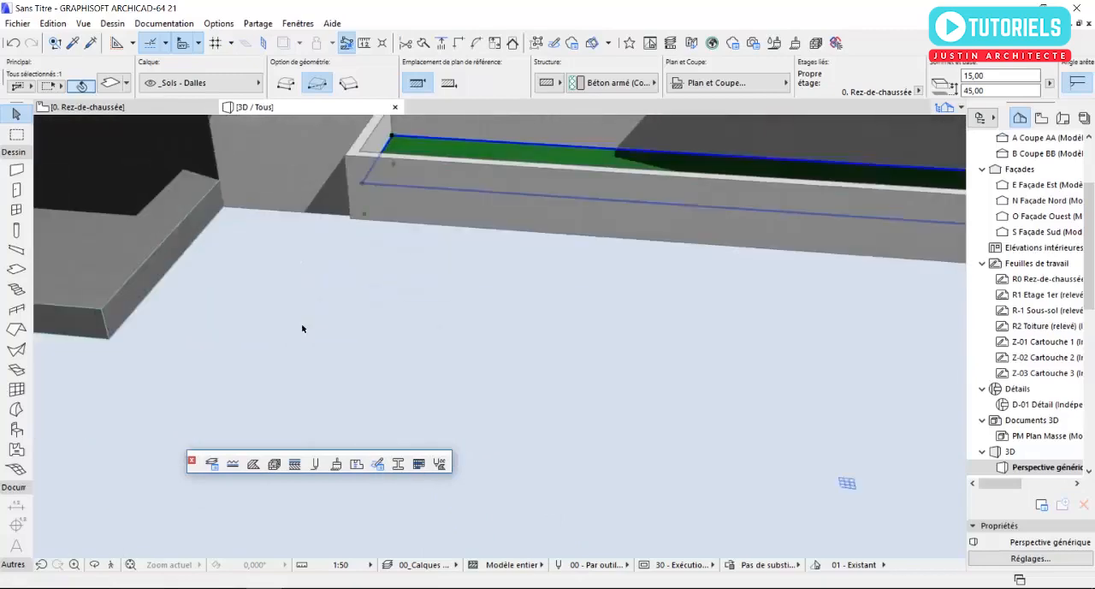
{"action": "scroll", "coordinate": [291, 337], "scroll_direction": "down", "scroll_amount": 4}
{"action": "key", "text": "Escape"}
{"action": "scroll", "coordinate": [517, 279], "scroll_direction": "up", "scroll_amount": 3}
{"action": "scroll", "coordinate": [518, 279], "scroll_direction": "down", "scroll_amount": 6}
{"action": "middle_click_drag", "start_coordinate": [494, 286], "coordinate": [665, 318], "text": "shift"}
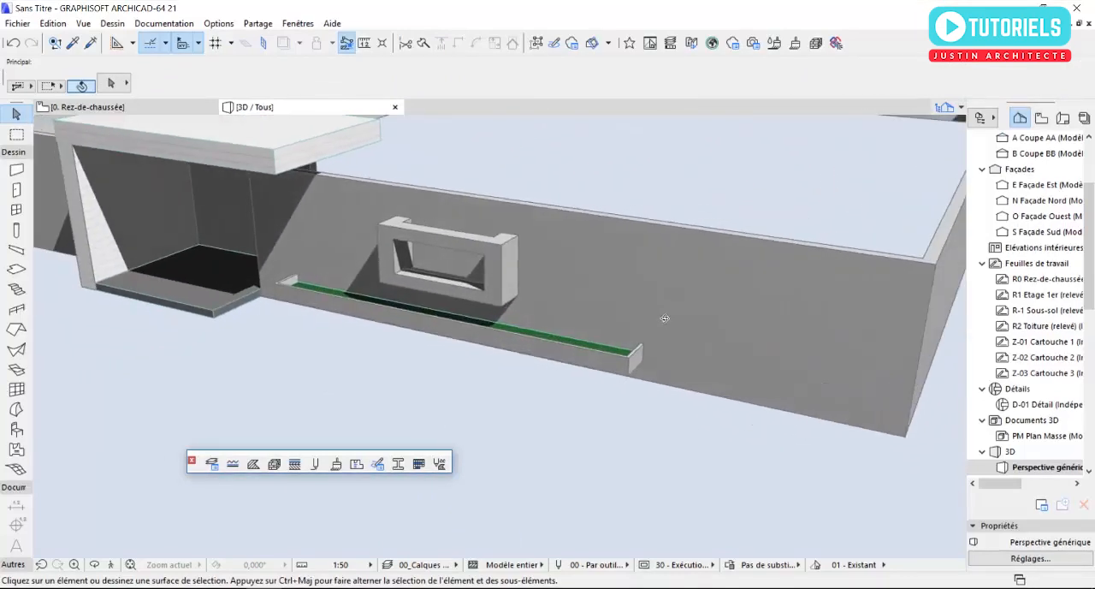
- On the ground-floor plan, set the default window to the empty opening Ouverture fenêtre rectangulaire 21
{"action": "key", "text": "F2"}
{"action": "scroll", "coordinate": [667, 337], "scroll_direction": "up", "scroll_amount": 3}
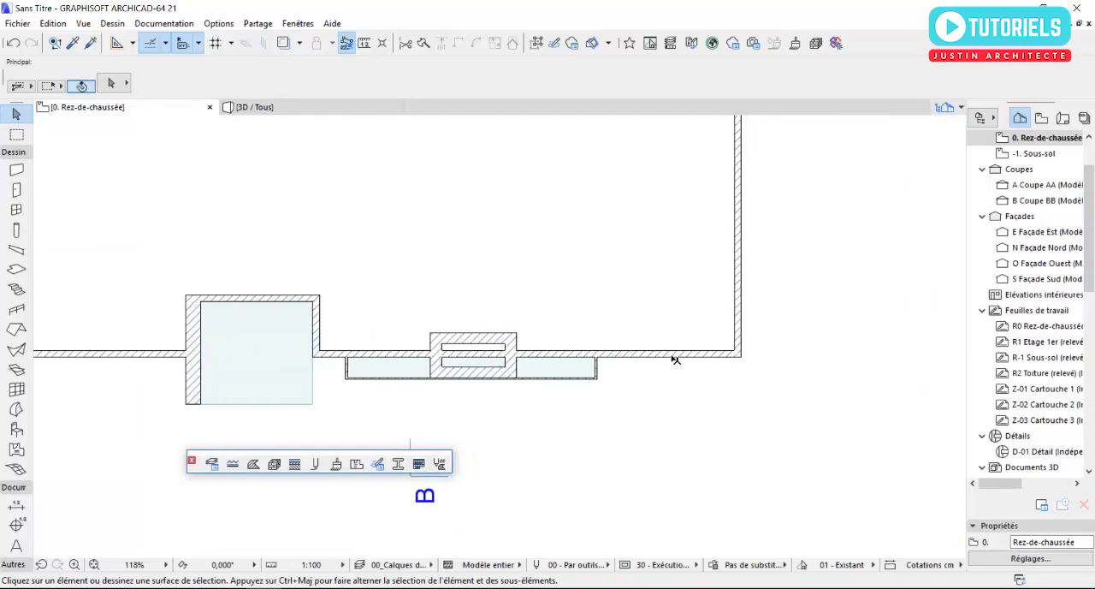
{"action": "scroll", "coordinate": [675, 359], "scroll_direction": "up", "scroll_amount": 2}
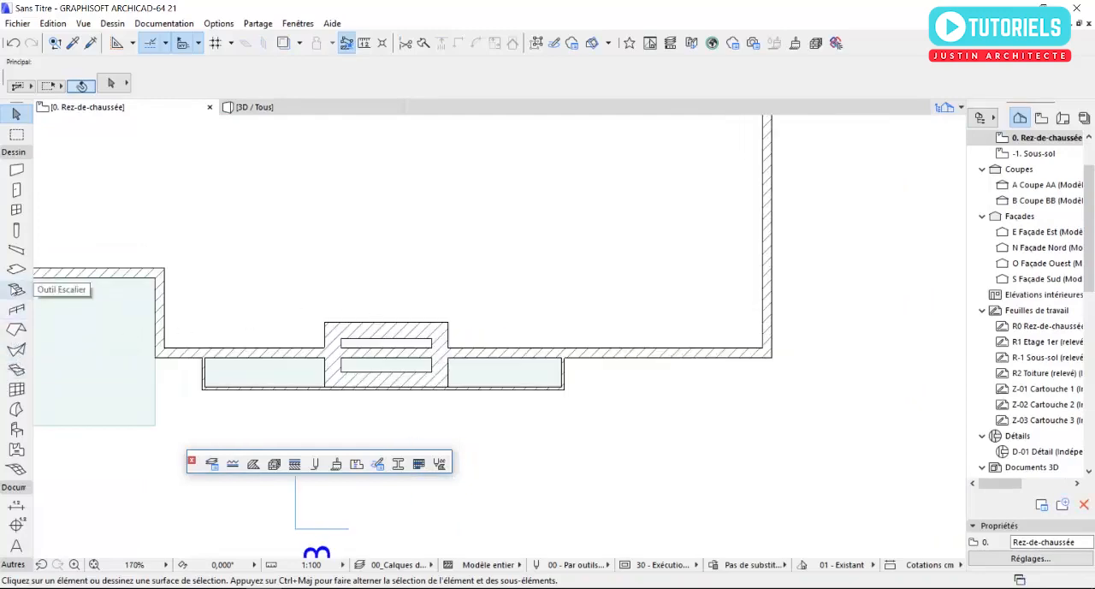
{"action": "left_click", "coordinate": [16, 210]}
{"action": "double_click", "coordinate": [16, 211]}
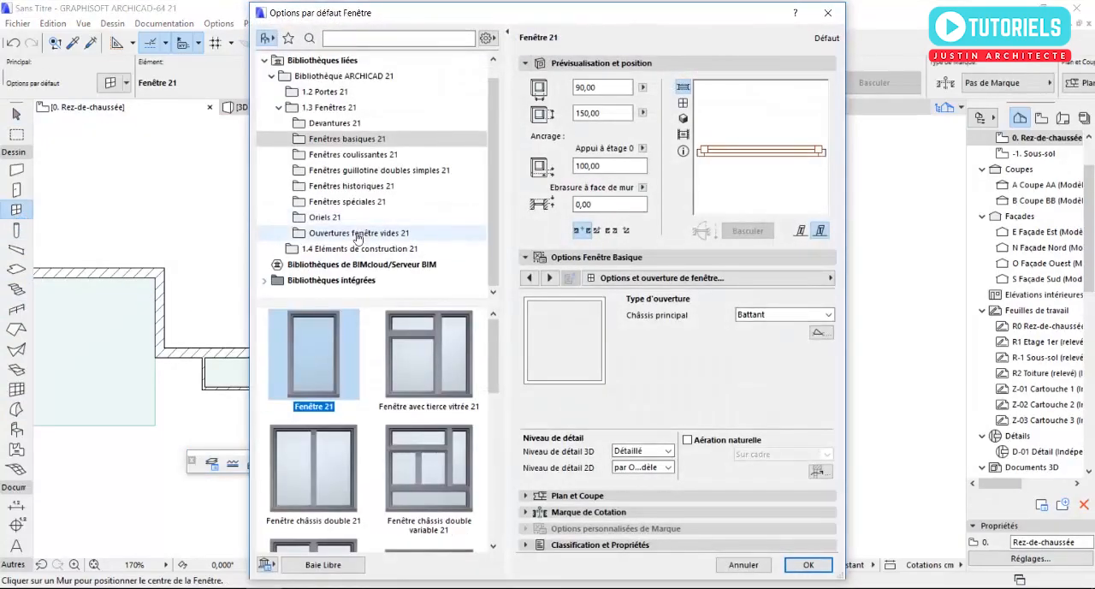
{"action": "left_click", "coordinate": [357, 234]}
{"action": "scroll", "coordinate": [347, 326], "scroll_direction": "down", "scroll_amount": 5}
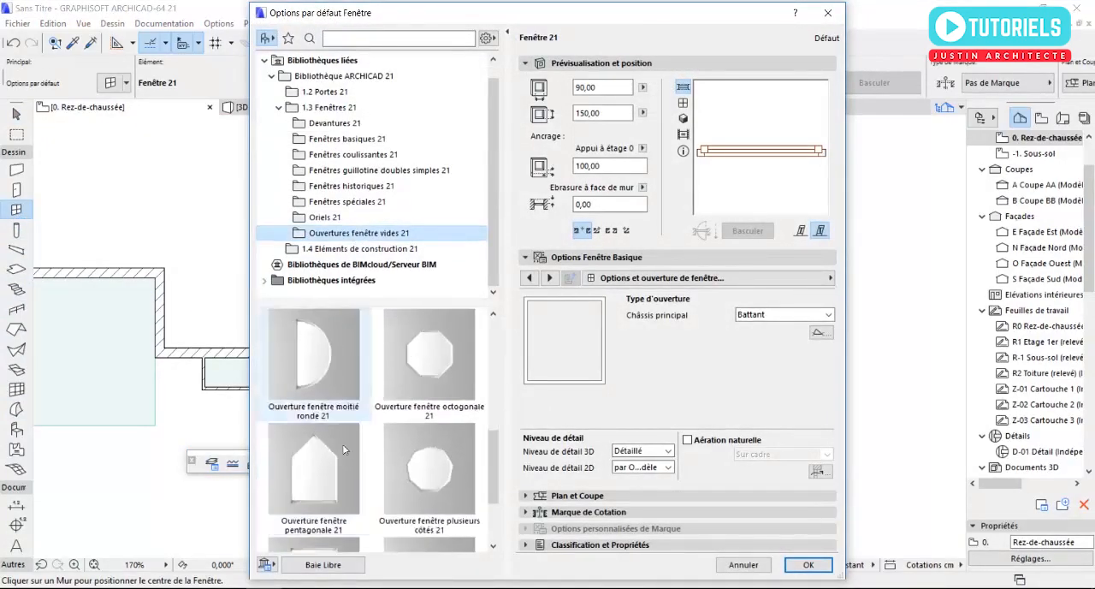
{"action": "left_click", "coordinate": [329, 496]}
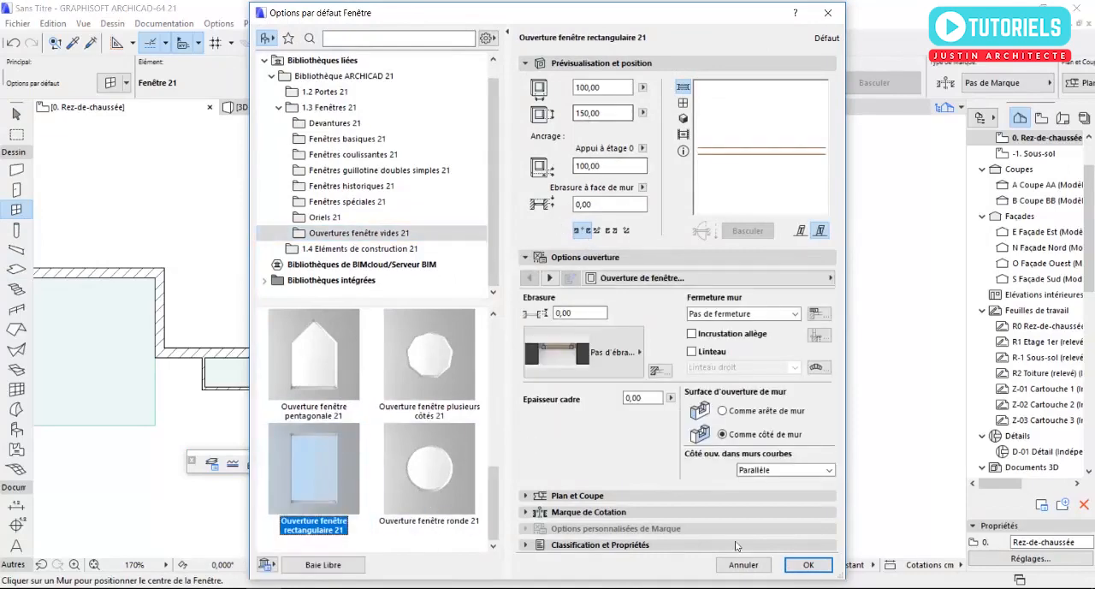
{"action": "left_click", "coordinate": [809, 565]}
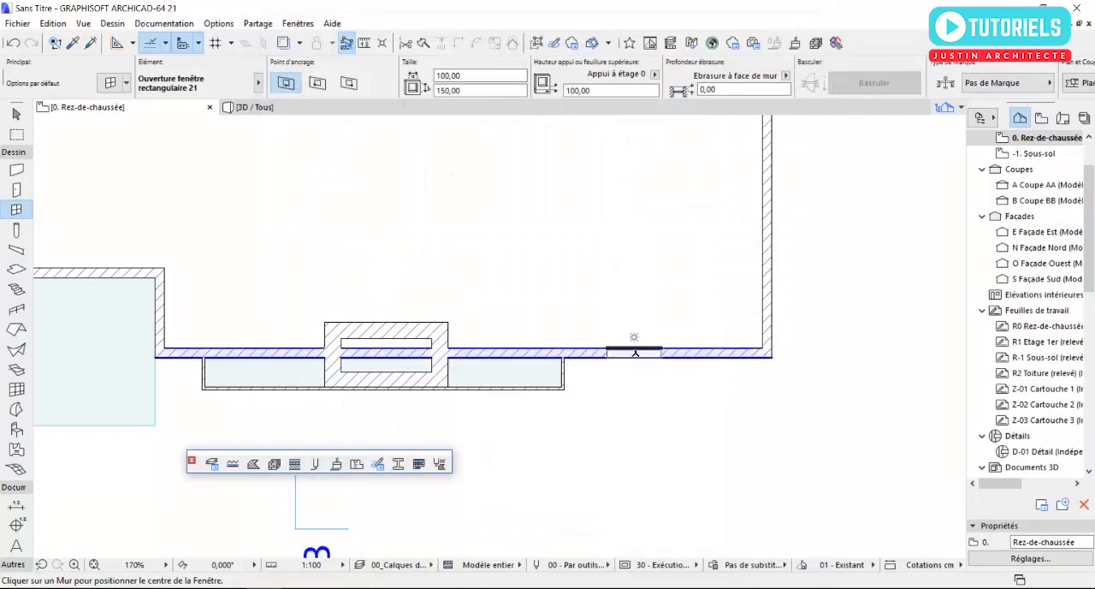
- Place the rectangular opening in the south façade wall, between the thin wall's east end and the building's east corner
{"action": "left_click", "coordinate": [634, 354]}
{"action": "left_click", "coordinate": [635, 354]}
{"action": "scroll", "coordinate": [645, 351], "scroll_direction": "up", "scroll_amount": 4}
{"action": "key", "text": "Escape"}
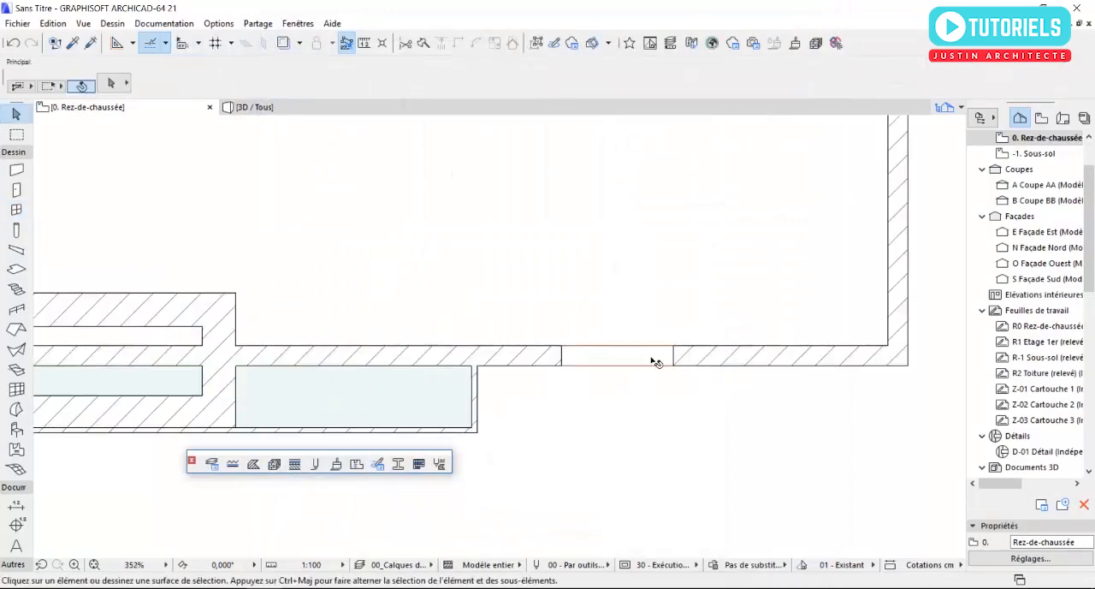
- Set the width of the new rectangular opening to 30 cm
{"action": "left_click", "coordinate": [656, 362]}
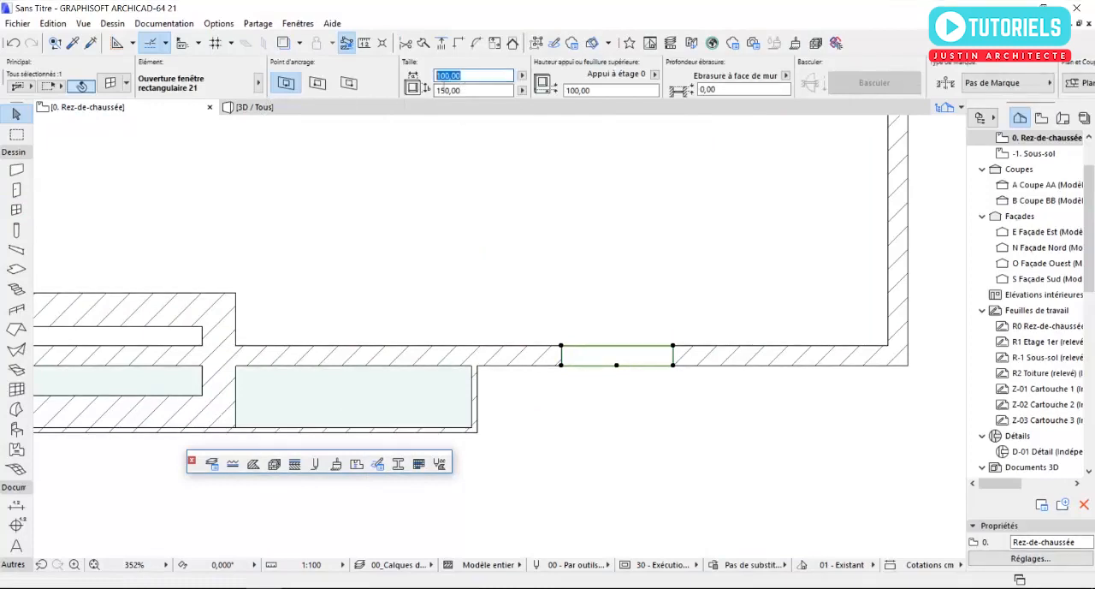
{"action": "left_click", "coordinate": [586, 315]}
{"action": "left_click", "coordinate": [624, 361]}
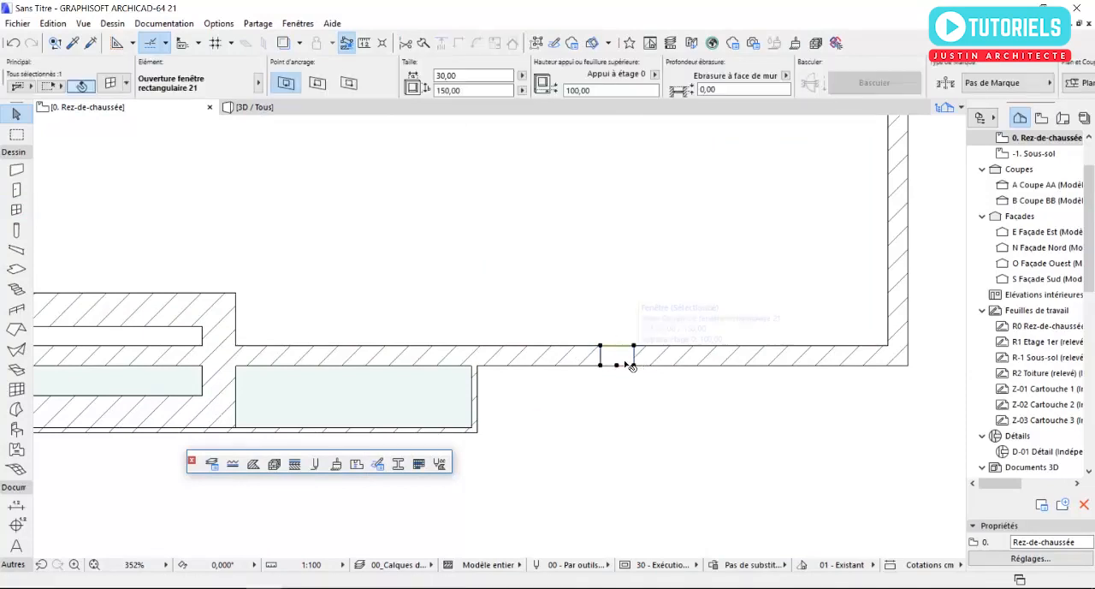
- In 3D, lower the narrow opening vertically by about 46 cm so its sill sits at about 54 cm
{"action": "key", "text": "F3"}
{"action": "key", "text": "Escape"}
{"action": "middle_click_drag", "start_coordinate": [750, 288], "coordinate": [685, 316], "text": "shift"}
{"action": "scroll", "coordinate": [650, 351], "scroll_direction": "up", "scroll_amount": 4}
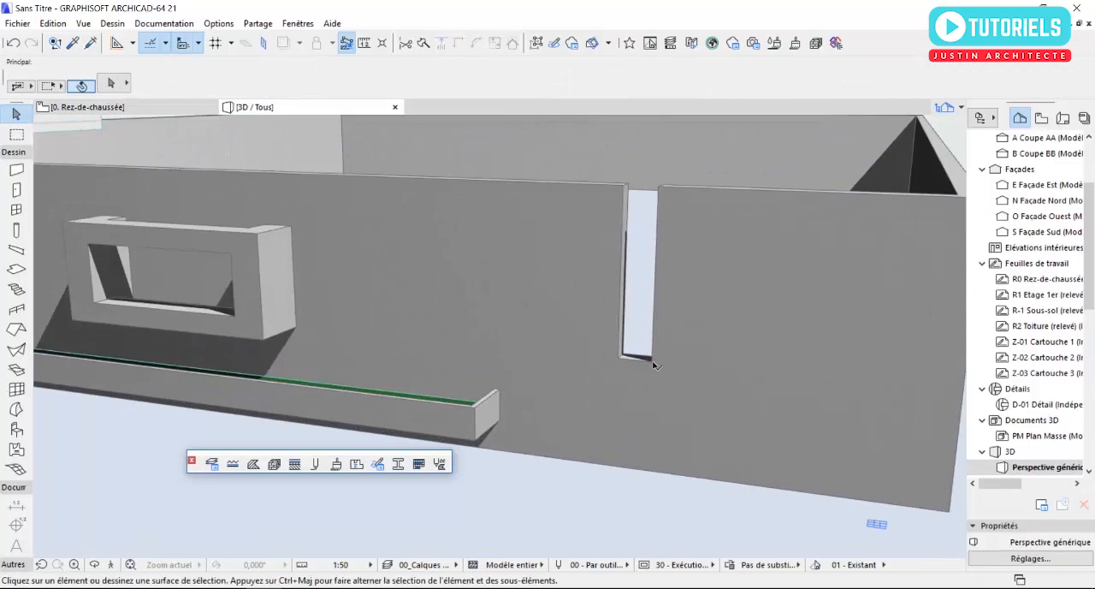
{"action": "left_click", "coordinate": [653, 364]}
{"action": "left_click", "coordinate": [653, 366]}
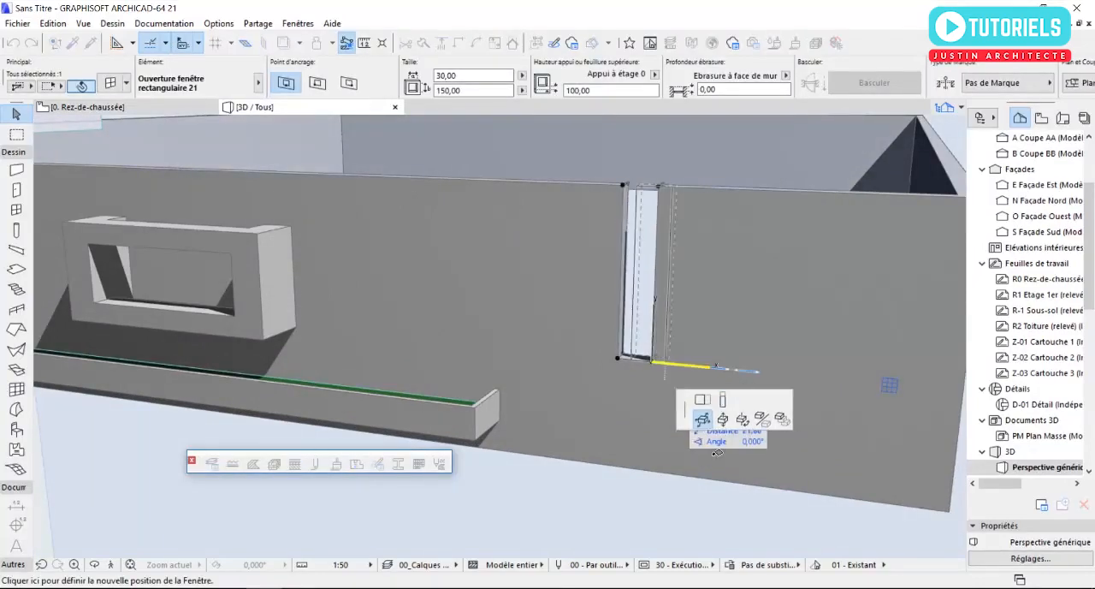
{"action": "left_click", "coordinate": [724, 420]}
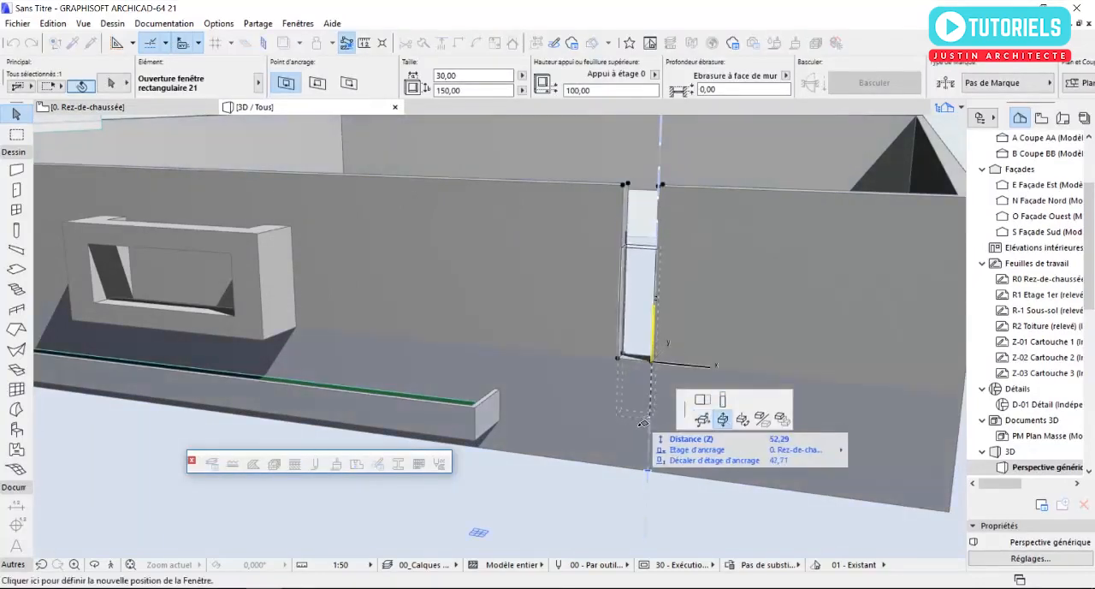
{"action": "left_click", "coordinate": [649, 414]}
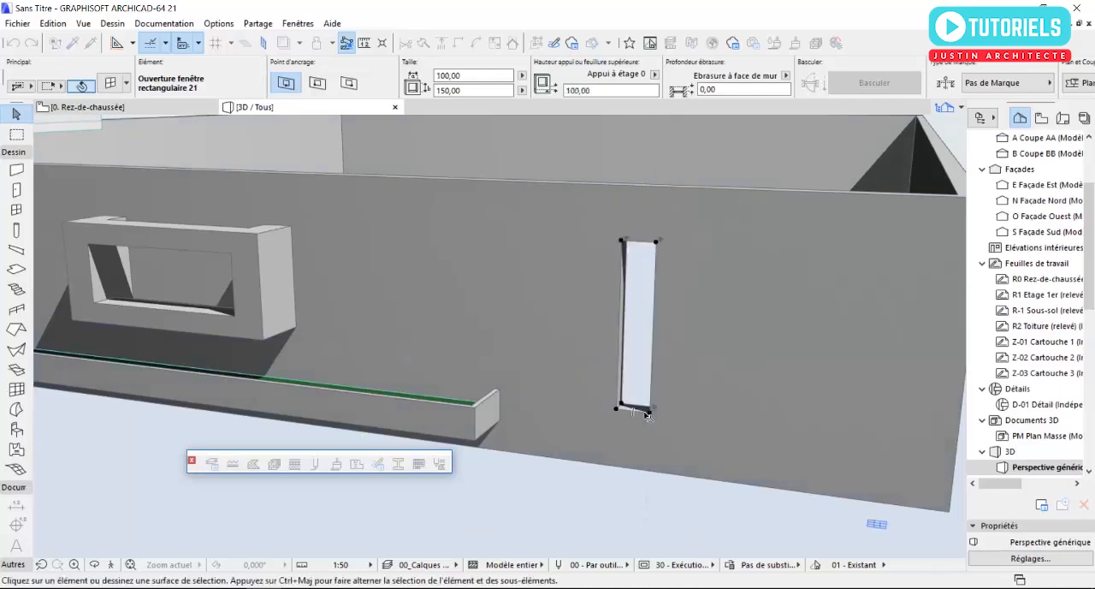
{"action": "key", "text": "Escape"}
- Try copying the 30 cm wide opening about 55 cm further east along the south façade
{"action": "middle_click_drag", "start_coordinate": [572, 375], "coordinate": [668, 379], "text": "shift"}
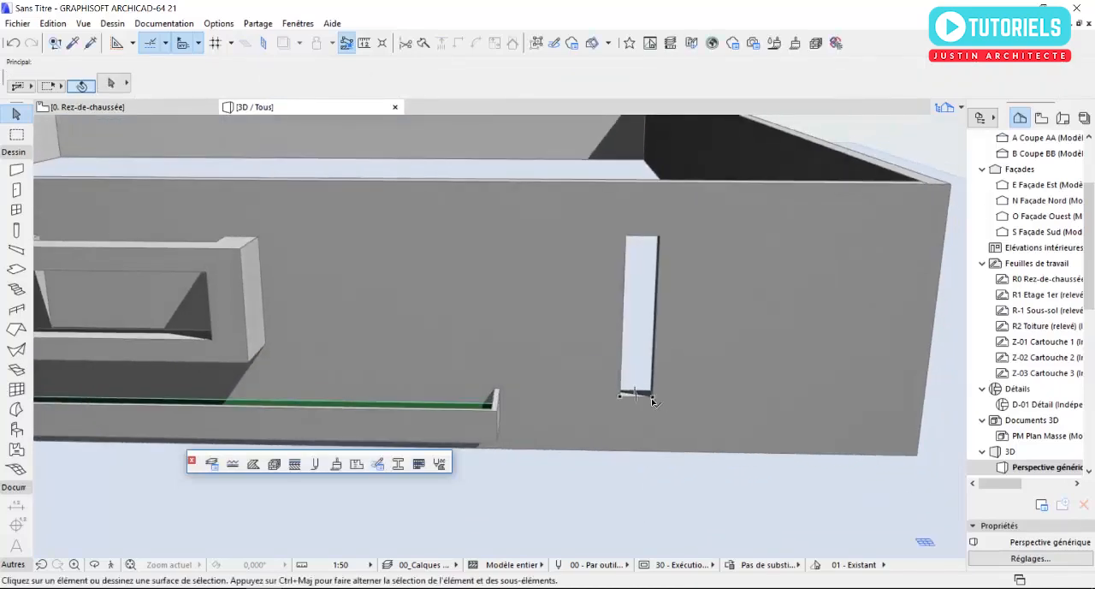
{"action": "left_click", "coordinate": [653, 397]}
{"action": "left_click", "coordinate": [651, 395]}
{"action": "left_click", "coordinate": [723, 419]}
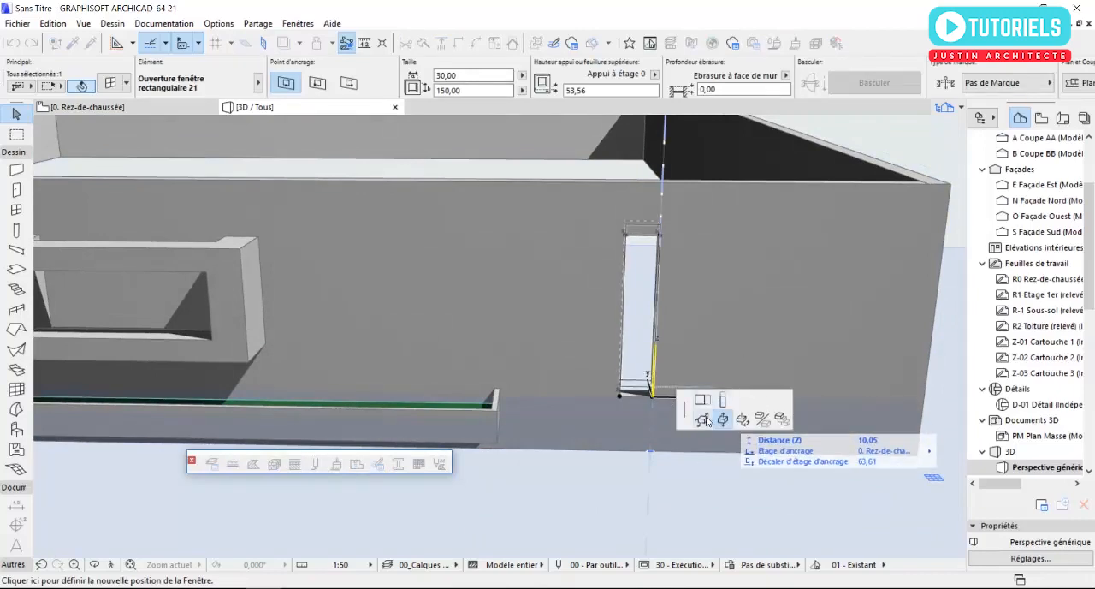
{"action": "middle_click_drag", "start_coordinate": [635, 352], "coordinate": [394, 340]}
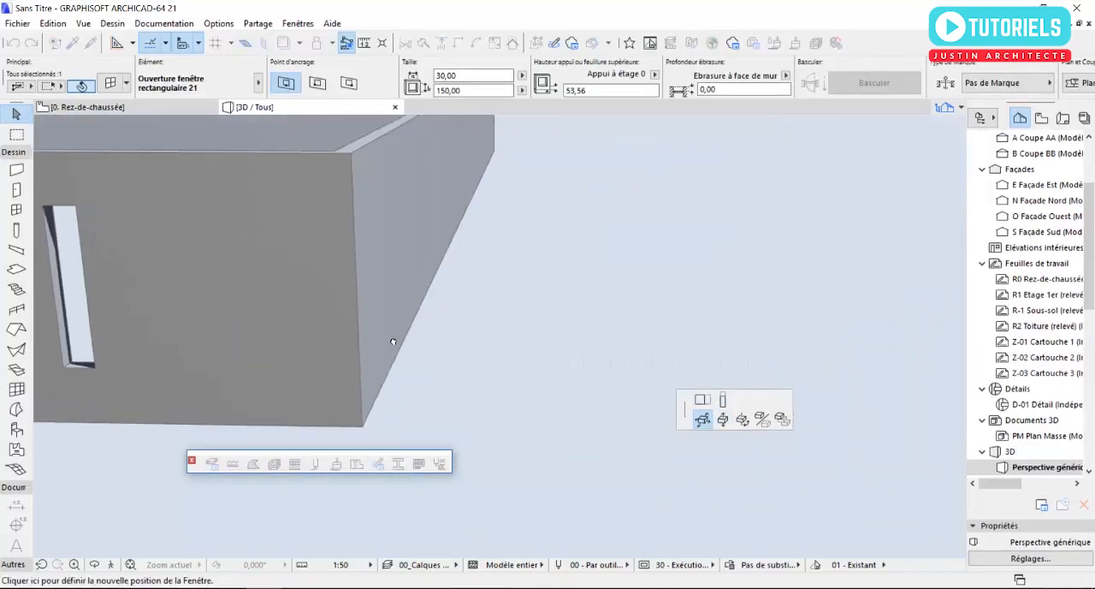
{"action": "middle_click_drag", "start_coordinate": [295, 324], "coordinate": [547, 361]}
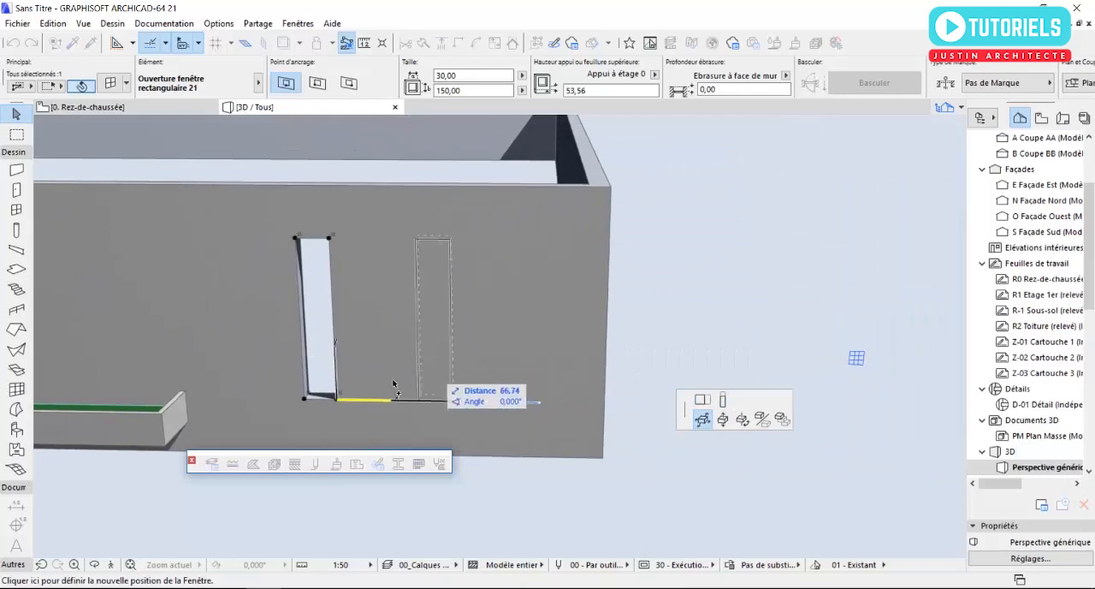
{"action": "scroll", "coordinate": [359, 396], "scroll_direction": "up", "scroll_amount": 2}
{"action": "left_click", "coordinate": [334, 399]}
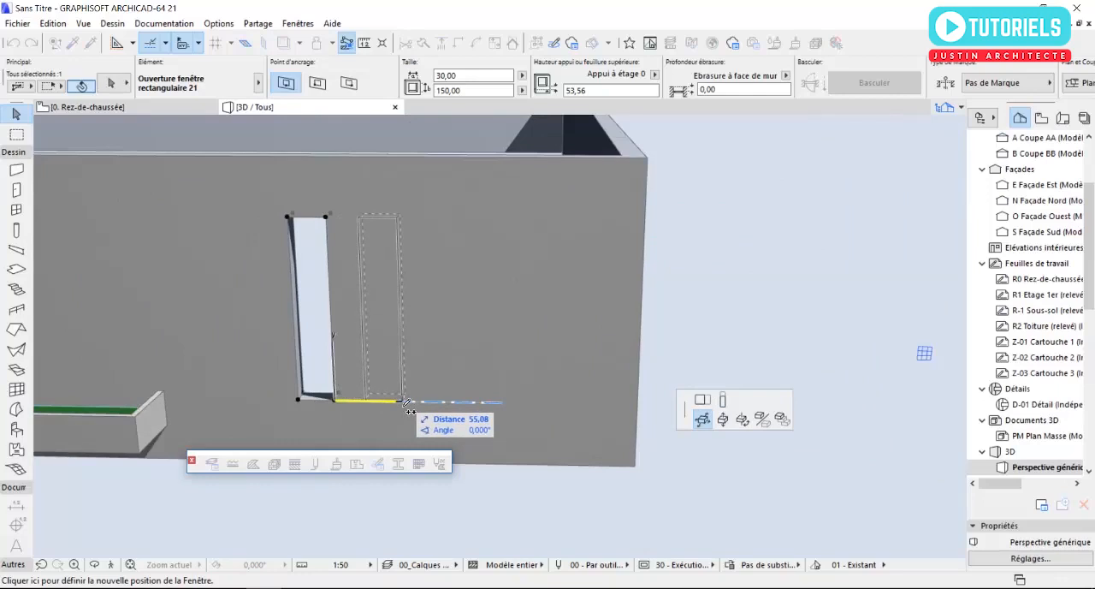
{"action": "left_click", "coordinate": [400, 401]}
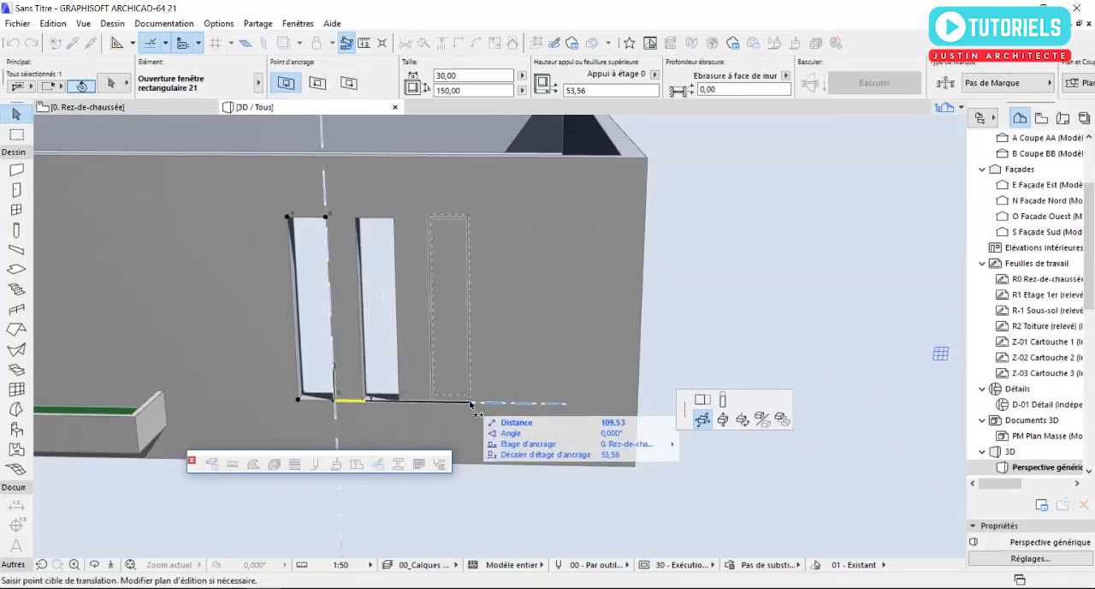
{"action": "key", "text": "Escape"}
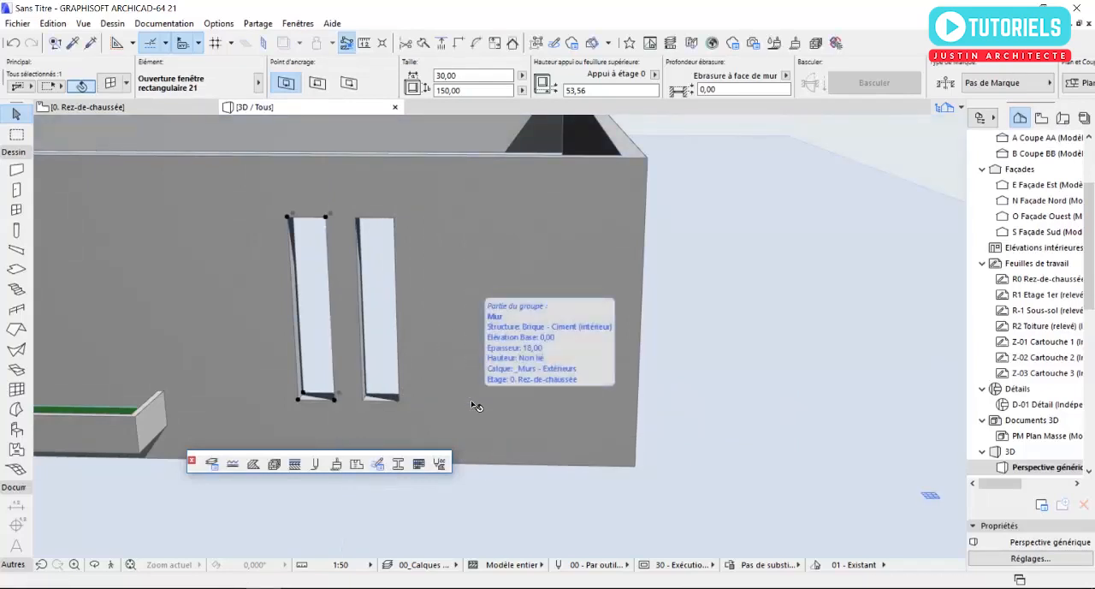
{"action": "key", "text": "ctrl+z"}
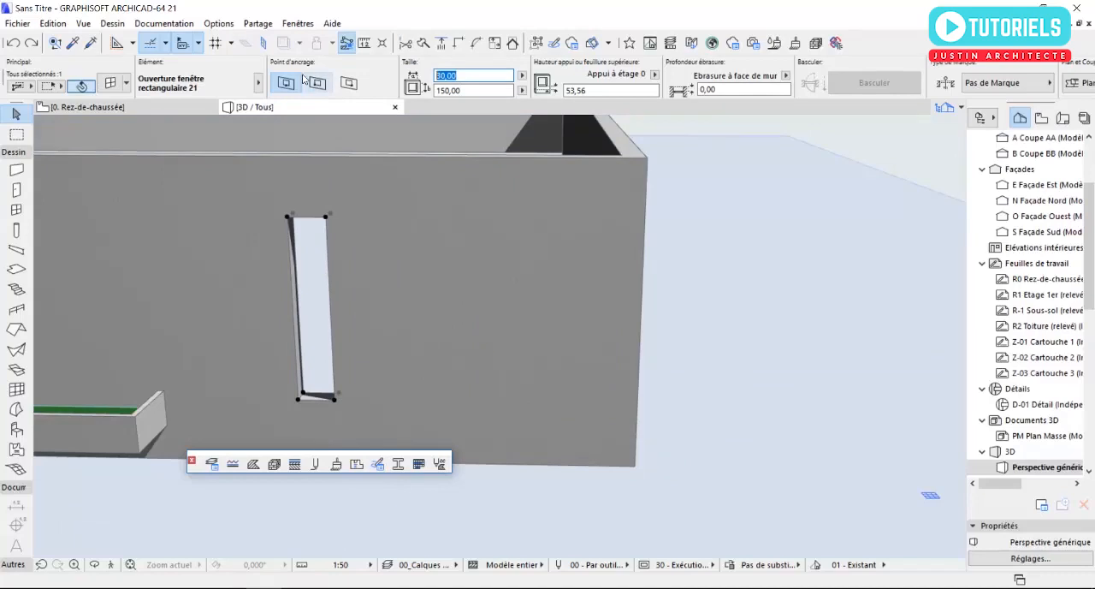
- Set the width of the narrow south façade opening to 15 cm
{"action": "scroll", "coordinate": [248, 378], "scroll_direction": "up", "scroll_amount": 1}
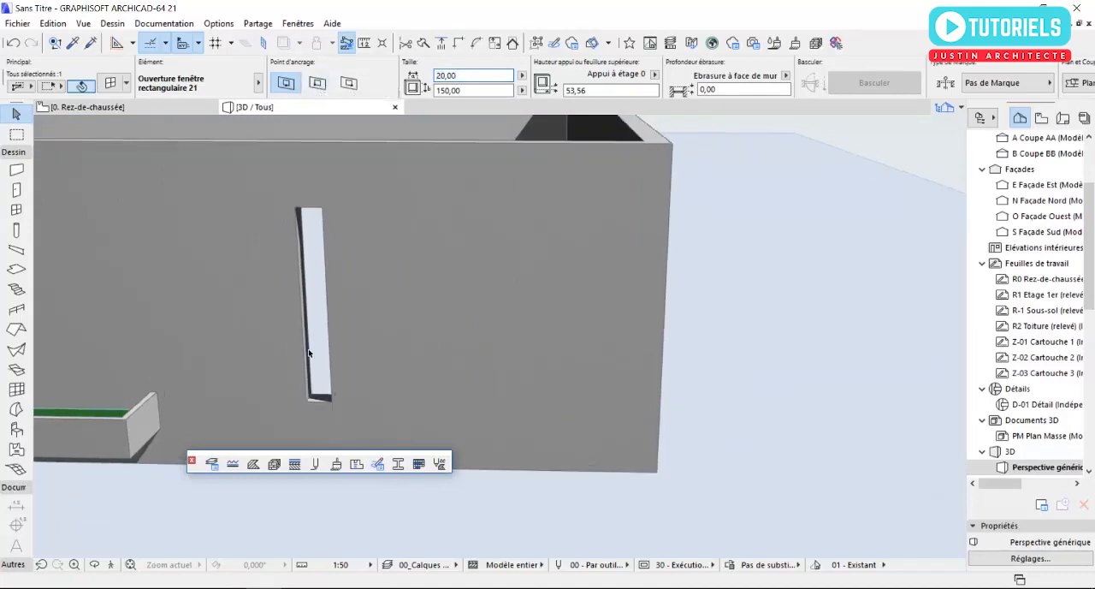
{"action": "middle_click_drag", "start_coordinate": [310, 353], "coordinate": [434, 330]}
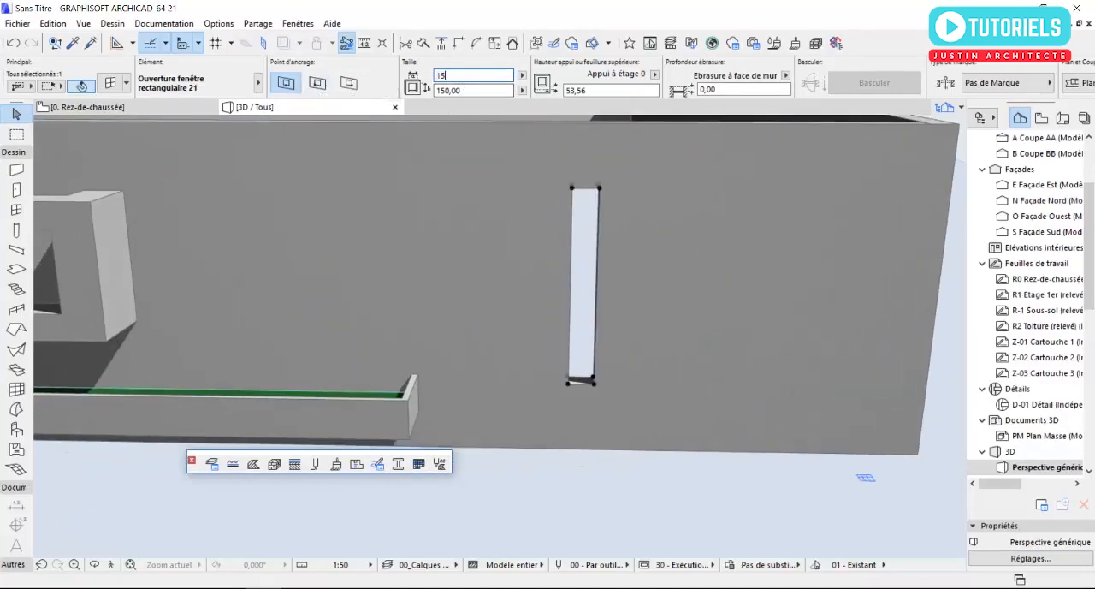
{"action": "key", "text": "Return"}
- Copy the 15 cm wide opening about 30 cm to the east along the south façade
{"action": "middle_click_drag", "start_coordinate": [630, 354], "coordinate": [498, 410]}
{"action": "scroll", "coordinate": [503, 416], "scroll_direction": "up", "scroll_amount": 1}
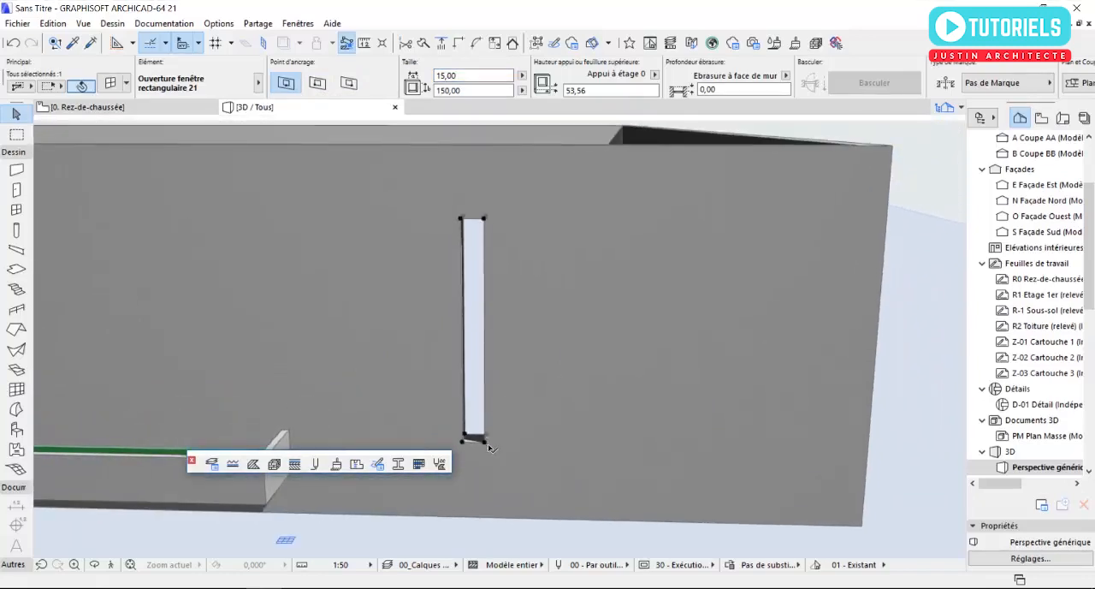
{"action": "left_click", "coordinate": [486, 443]}
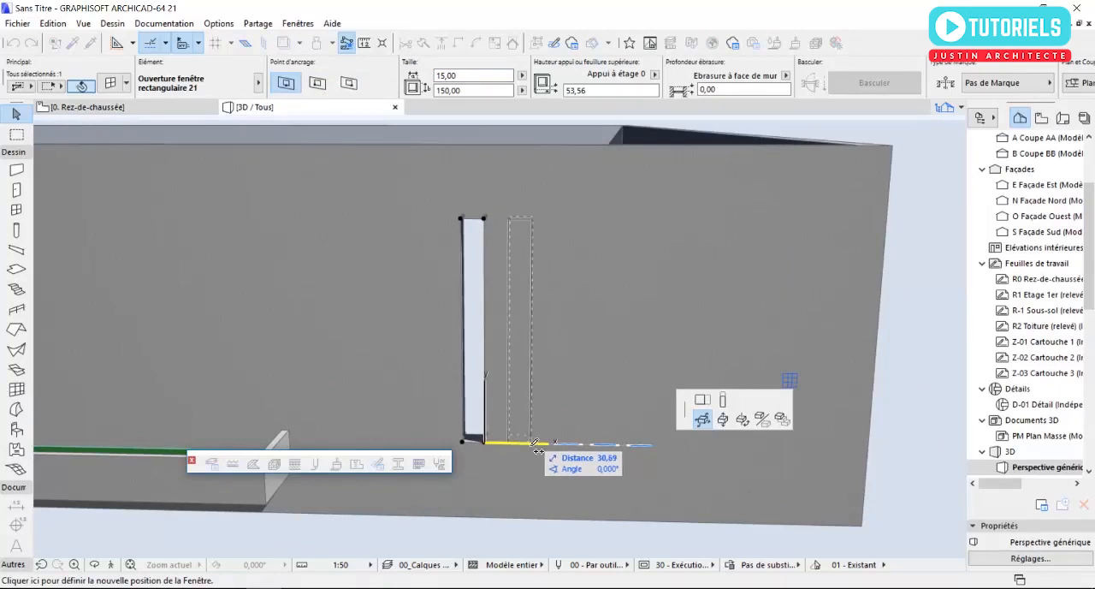
{"action": "left_click", "coordinate": [538, 445]}
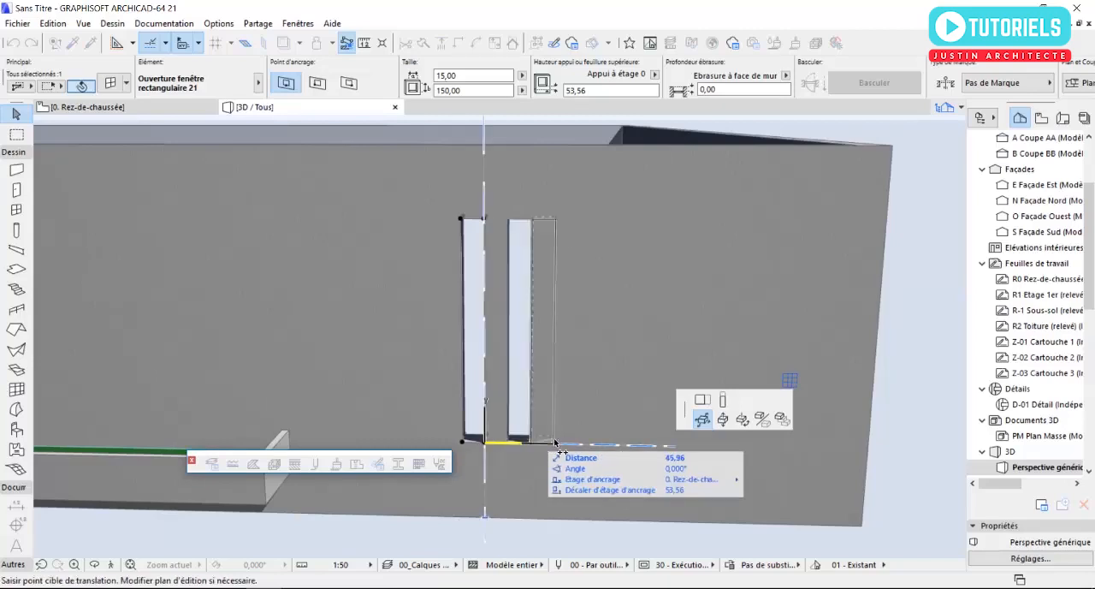
{"action": "key", "text": "Escape"}
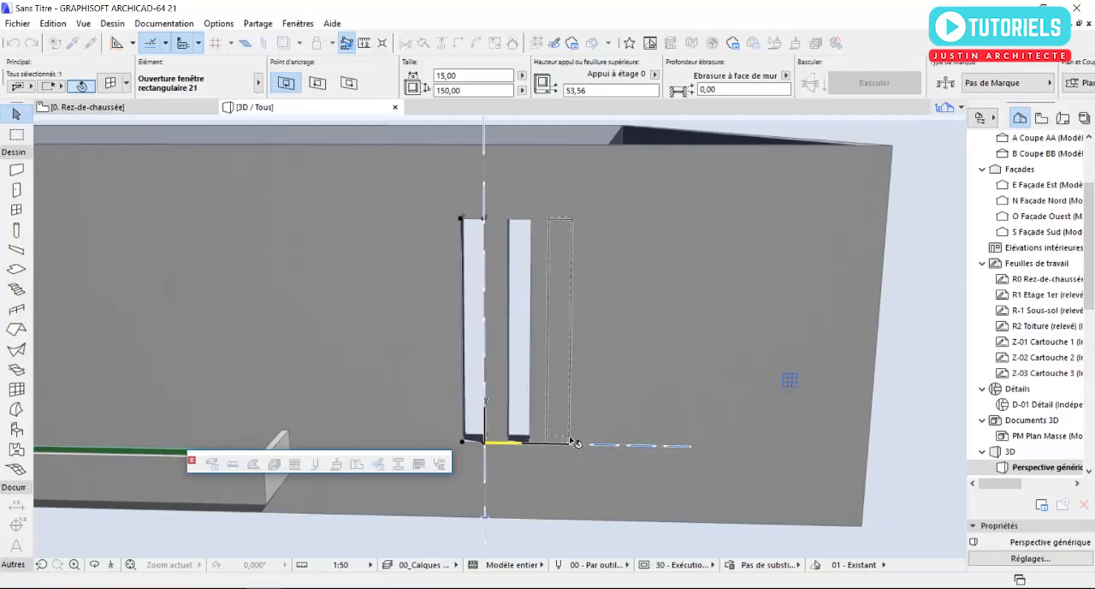
{"action": "key", "text": "Escape"}
- Make three more copies of the second narrow opening eastward at about 30 cm spacing, using translation with multiple copies
{"action": "scroll", "coordinate": [519, 443], "scroll_direction": "up", "scroll_amount": 1}
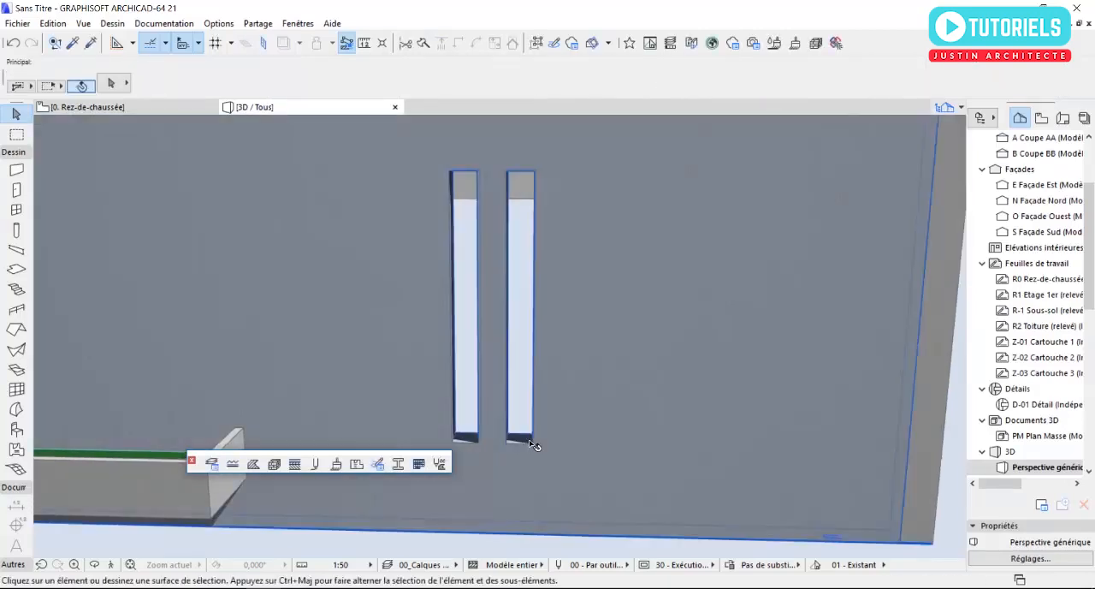
{"action": "left_click", "coordinate": [536, 448]}
{"action": "key", "text": "Escape"}
{"action": "left_click", "coordinate": [534, 445]}
{"action": "right_click", "coordinate": [534, 445]}
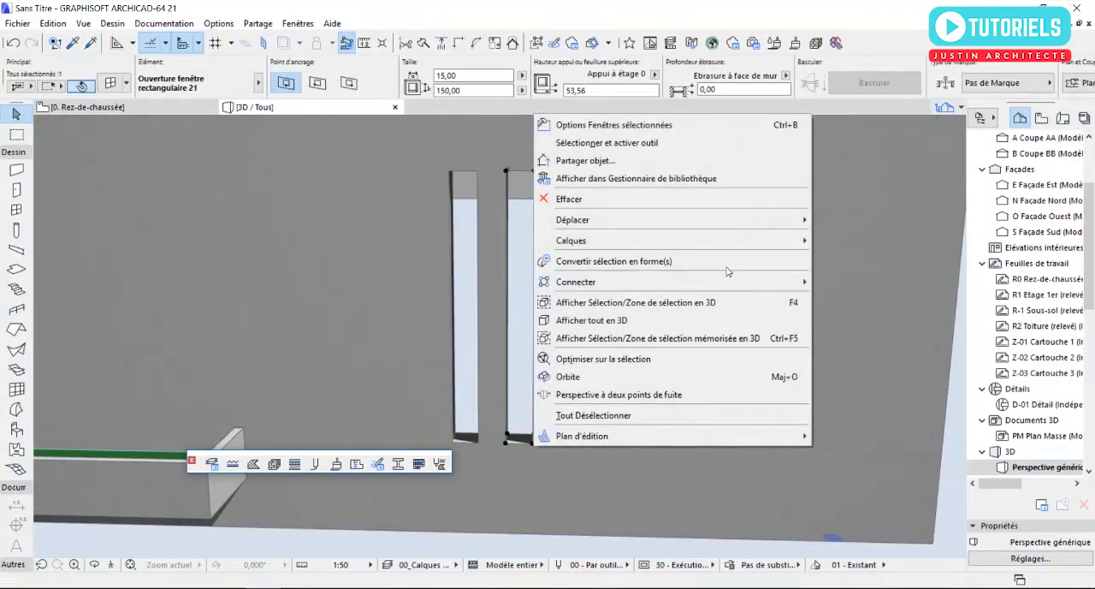
{"action": "mouse_move", "coordinate": [733, 220]}
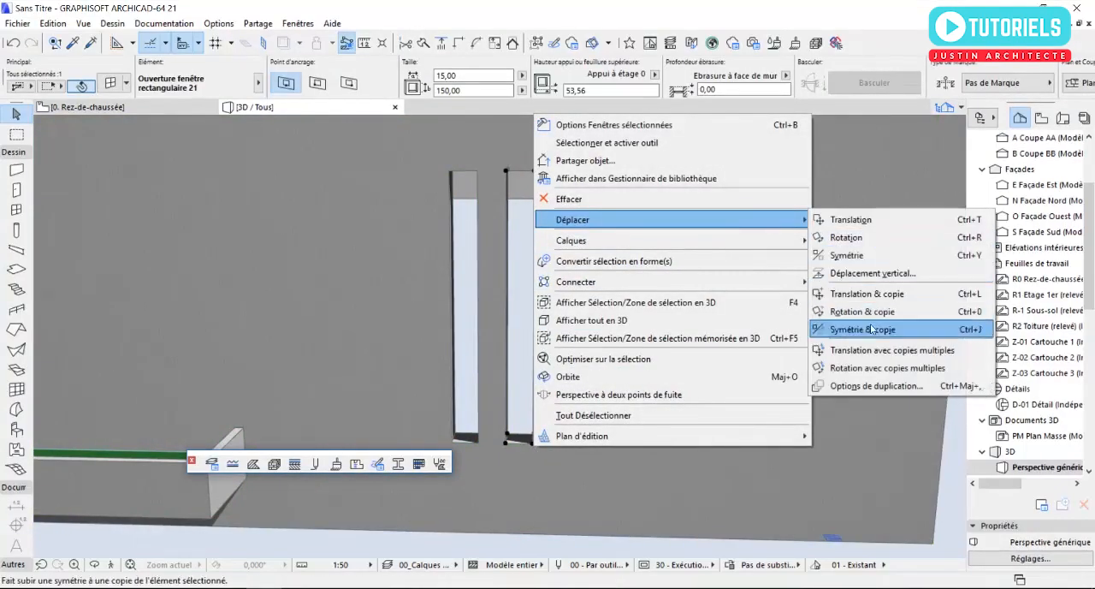
{"action": "left_click", "coordinate": [881, 349]}
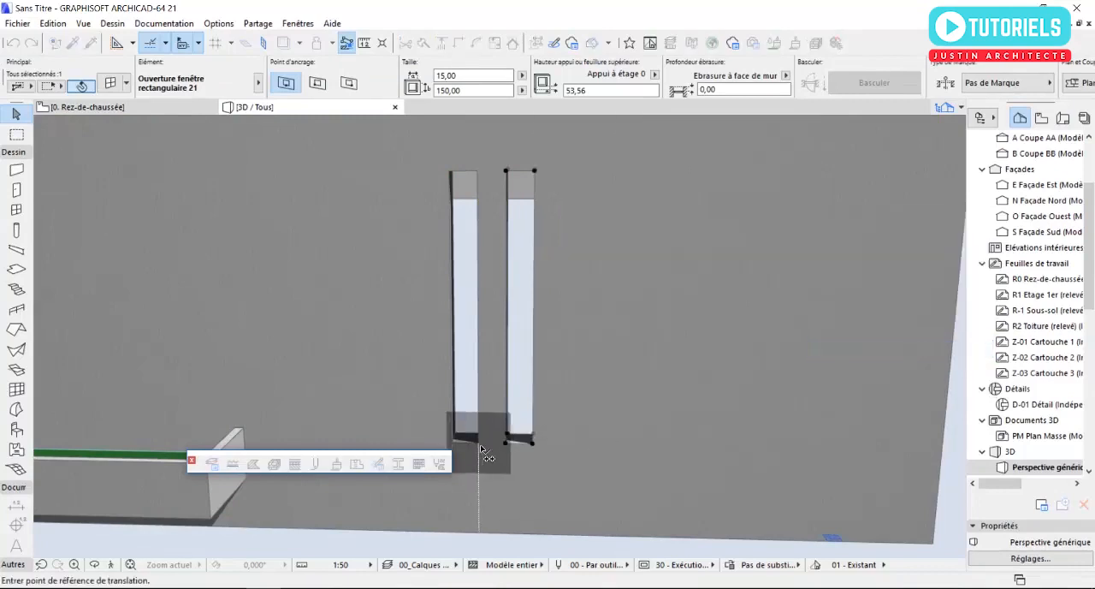
{"action": "left_click", "coordinate": [480, 447]}
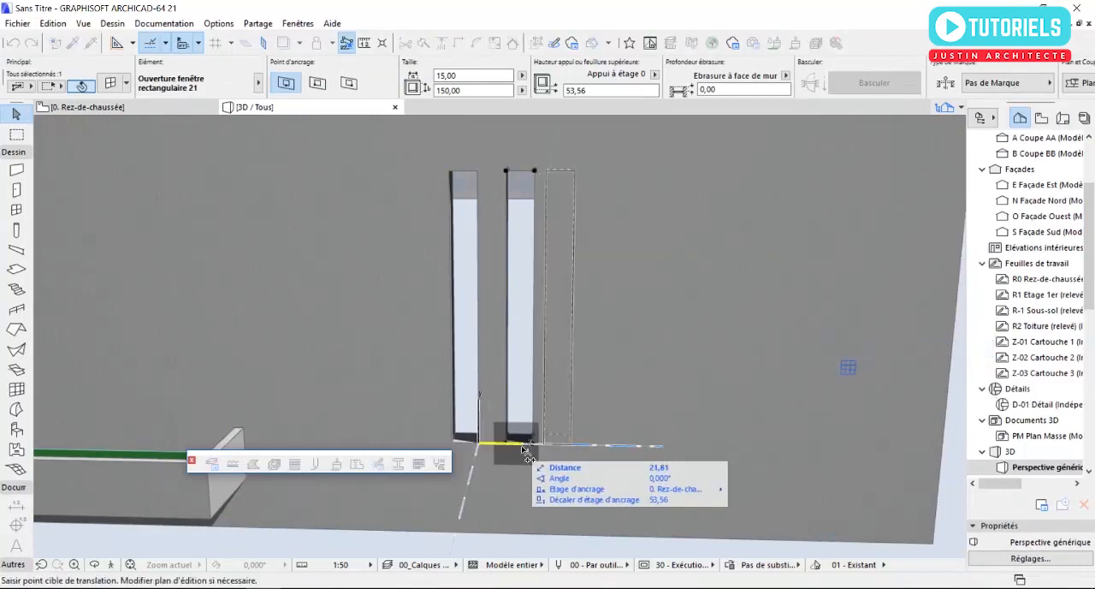
{"action": "left_click", "coordinate": [590, 445]}
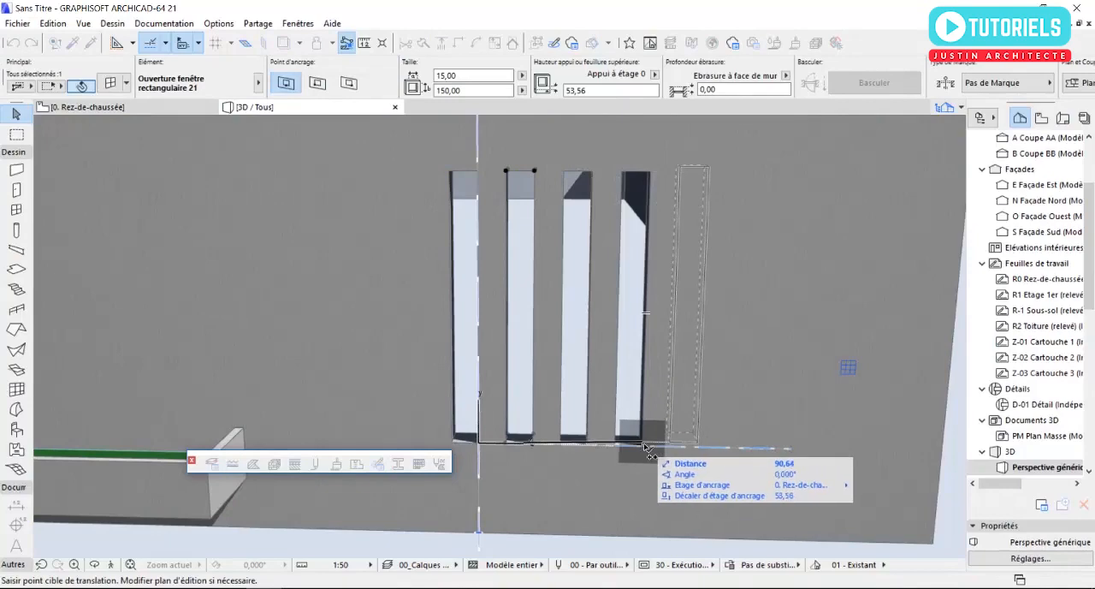
{"action": "left_click", "coordinate": [643, 446]}
{"action": "key", "text": "Escape"}
{"action": "key", "text": "Escape"}
{"action": "scroll", "coordinate": [569, 310], "scroll_direction": "down", "scroll_amount": 7}
{"action": "middle_click_drag", "start_coordinate": [597, 369], "coordinate": [460, 355], "text": "shift"}
- On the ground-floor plan, choose Porte devanture double 21 from the Devantures 21 library as the default door
{"action": "key", "text": "F2"}
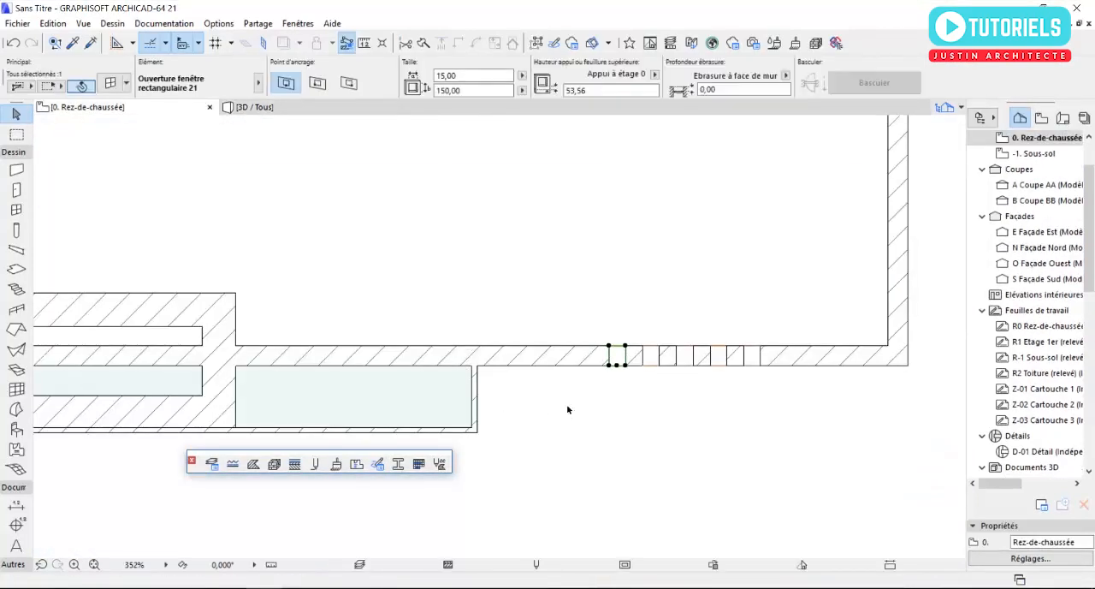
{"action": "key", "text": "Escape"}
{"action": "scroll", "coordinate": [510, 371], "scroll_direction": "down", "scroll_amount": 4}
{"action": "middle_click_drag", "start_coordinate": [534, 385], "coordinate": [696, 383]}
{"action": "middle_click_drag", "start_coordinate": [240, 302], "coordinate": [413, 316]}
{"action": "scroll", "coordinate": [403, 312], "scroll_direction": "up", "scroll_amount": 2}
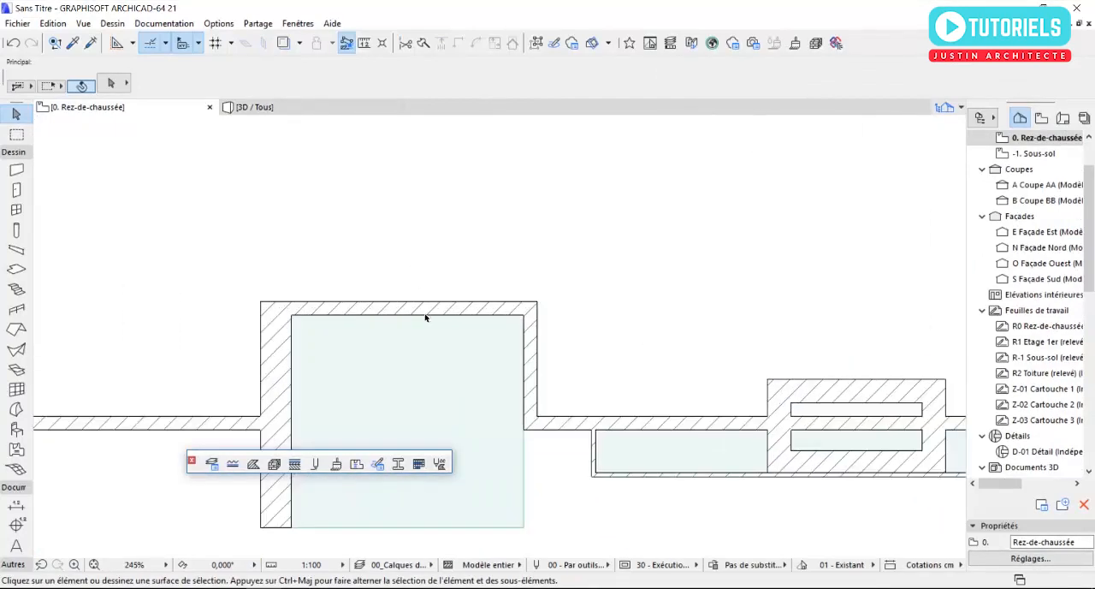
{"action": "left_click", "coordinate": [17, 190]}
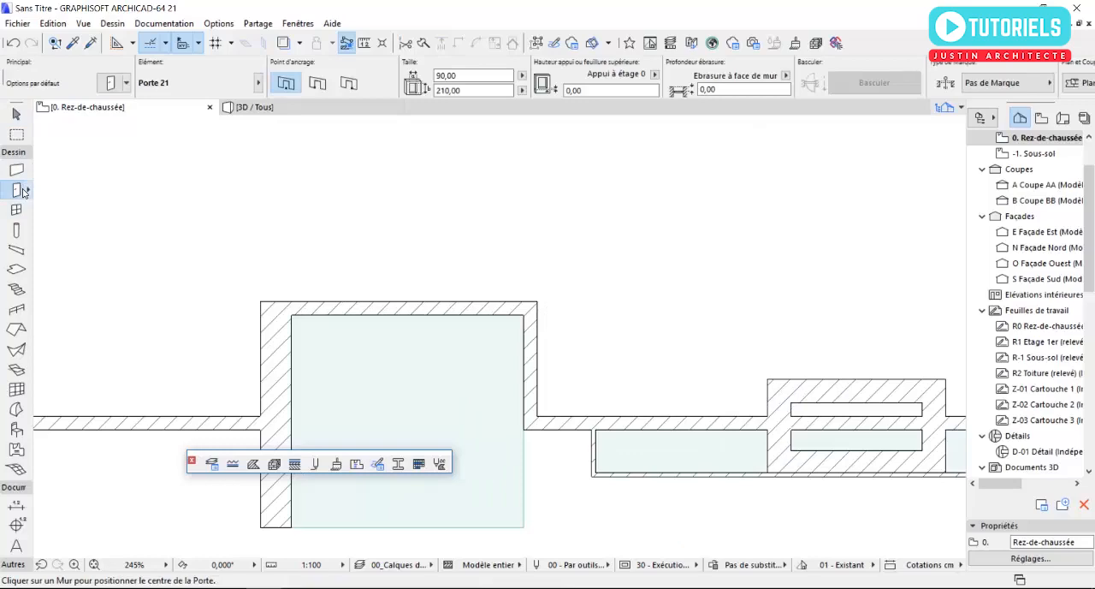
{"action": "double_click", "coordinate": [24, 192]}
{"action": "left_click", "coordinate": [354, 176]}
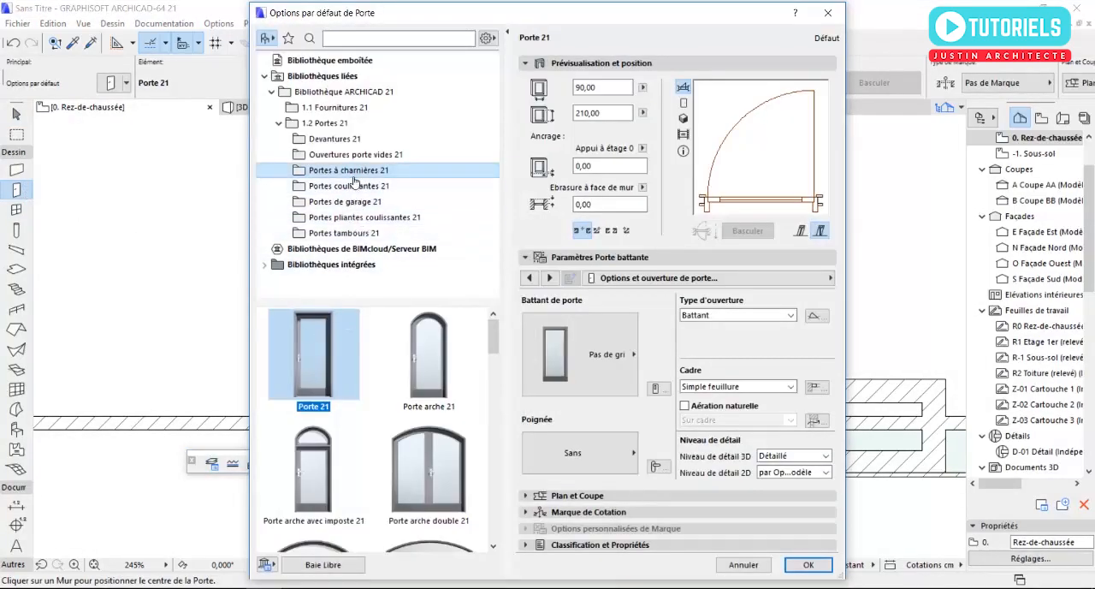
{"action": "left_click", "coordinate": [341, 140]}
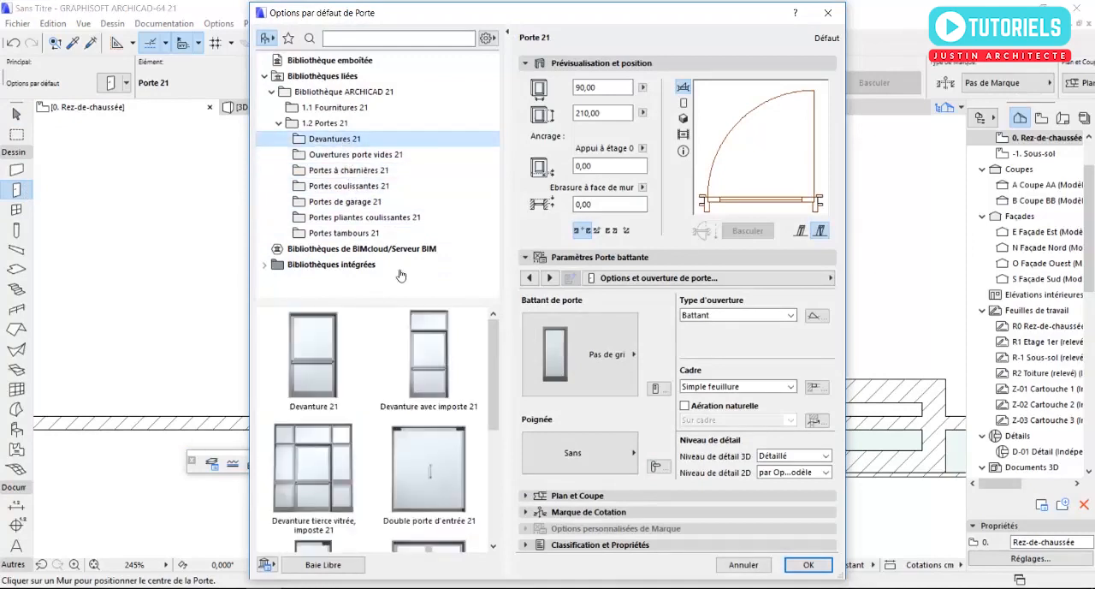
{"action": "scroll", "coordinate": [419, 444], "scroll_direction": "down", "scroll_amount": 3}
{"action": "left_click_drag", "start_coordinate": [488, 463], "coordinate": [491, 414]}
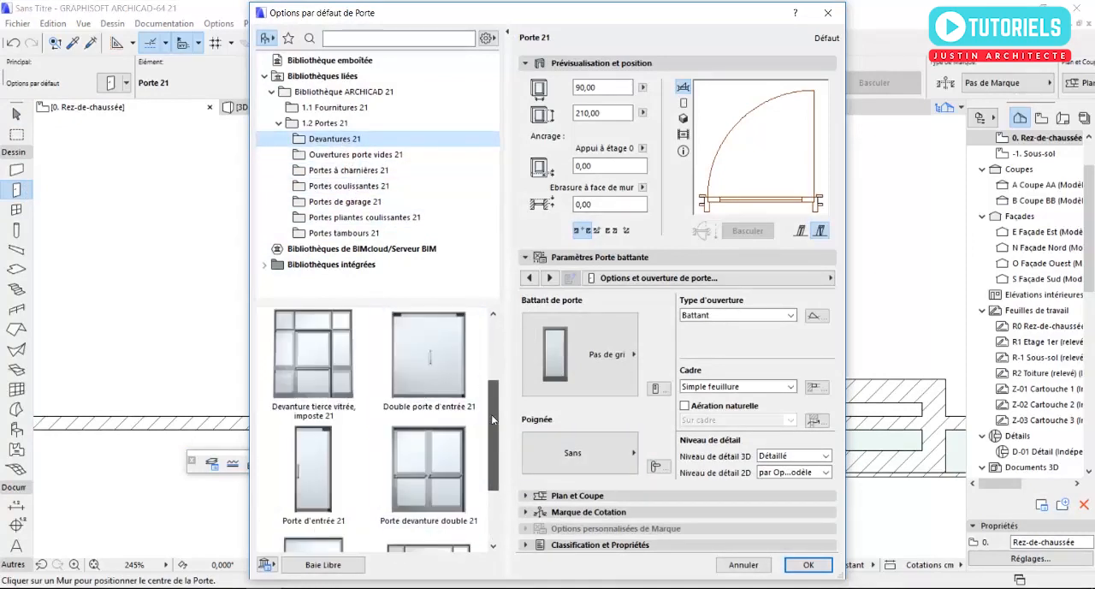
{"action": "left_click", "coordinate": [446, 482]}
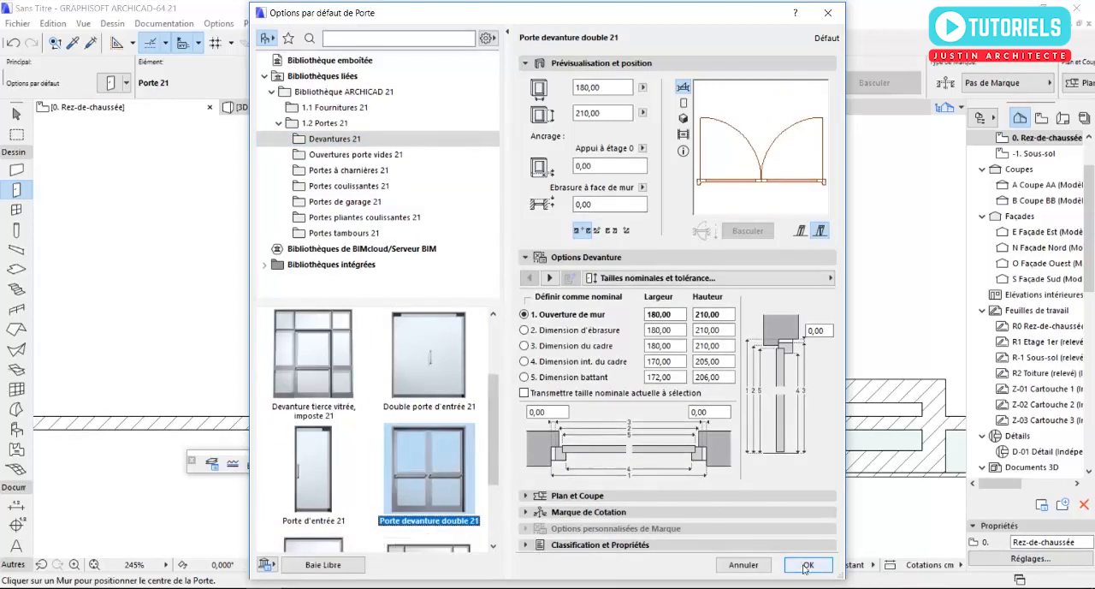
- Set the door's sill height to 15 cm and place it in the recessed entrance's back wall, opening into the house
{"action": "left_click", "coordinate": [602, 170]}
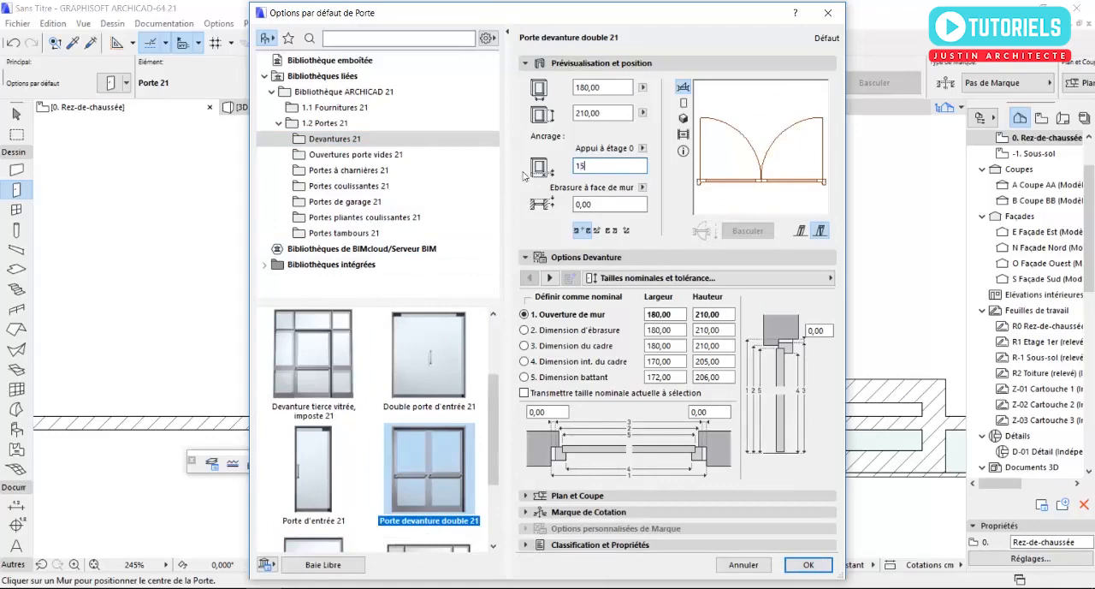
{"action": "left_click", "coordinate": [808, 564]}
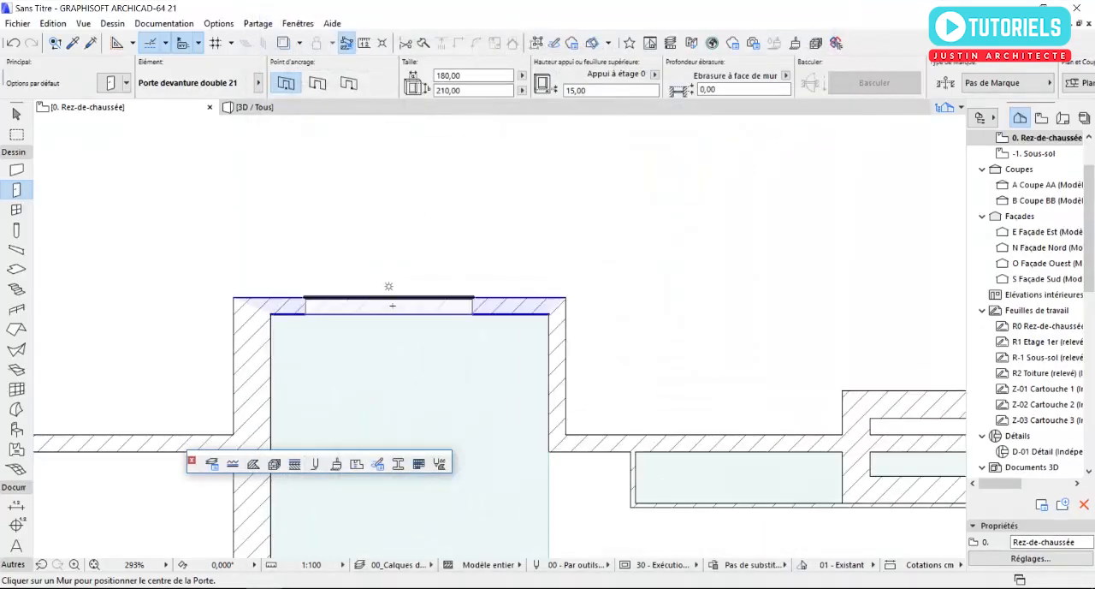
{"action": "left_click", "coordinate": [391, 286]}
{"action": "left_click", "coordinate": [442, 164]}
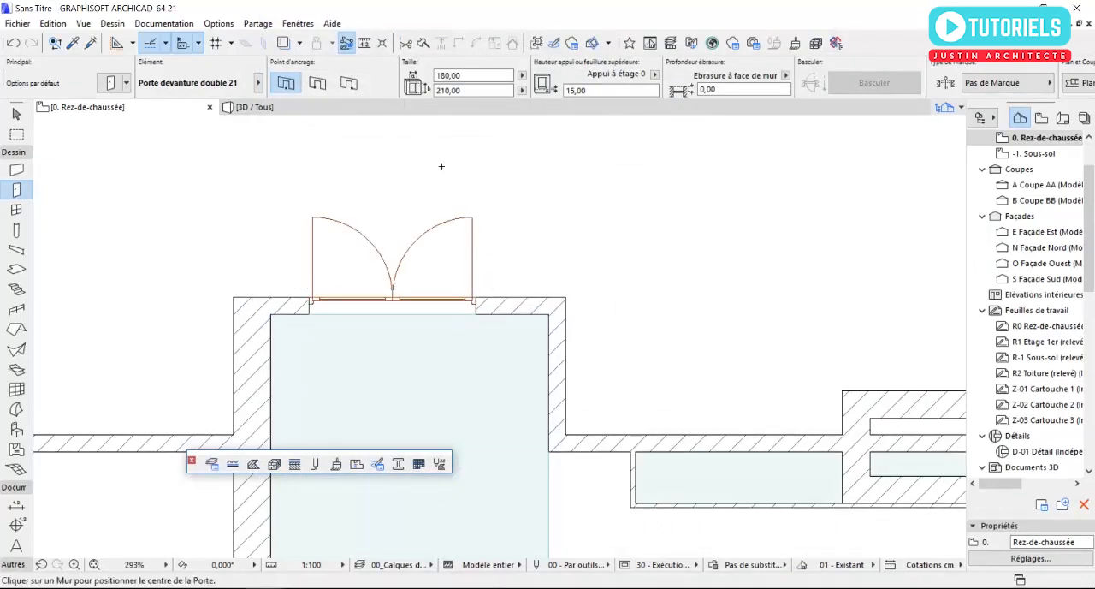
- Examine the entrance double door and the row of narrow openings on the south façade in 3D
{"action": "scroll", "coordinate": [443, 195], "scroll_direction": "down", "scroll_amount": 3}
{"action": "key", "text": "Escape"}
{"action": "key", "text": "F3"}
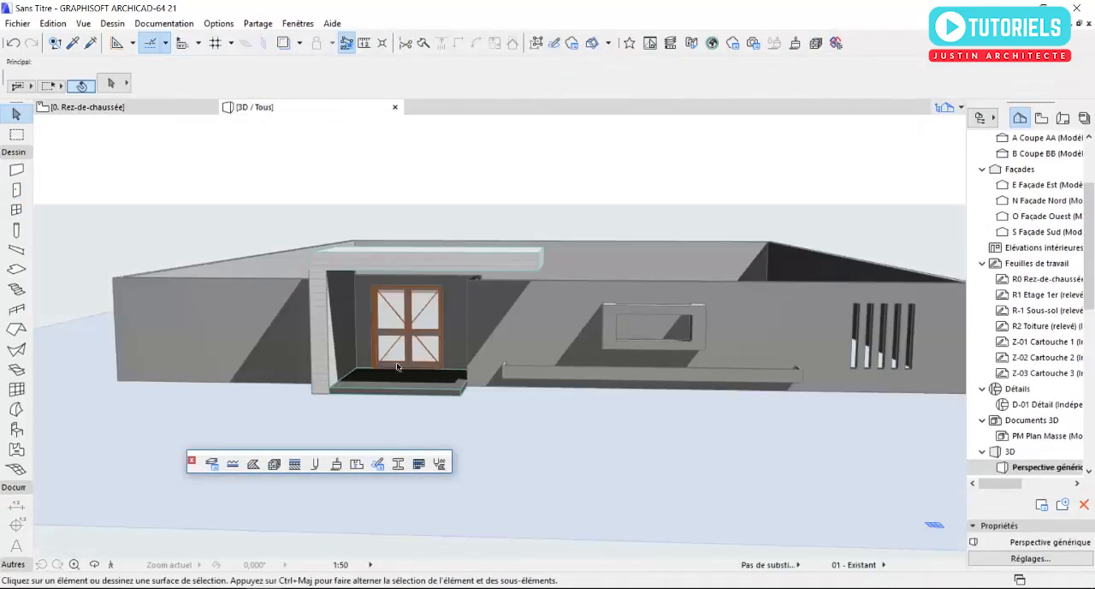
{"action": "scroll", "coordinate": [446, 329], "scroll_direction": "up", "scroll_amount": 3}
{"action": "middle_click_drag", "start_coordinate": [446, 329], "coordinate": [511, 294], "text": "shift"}
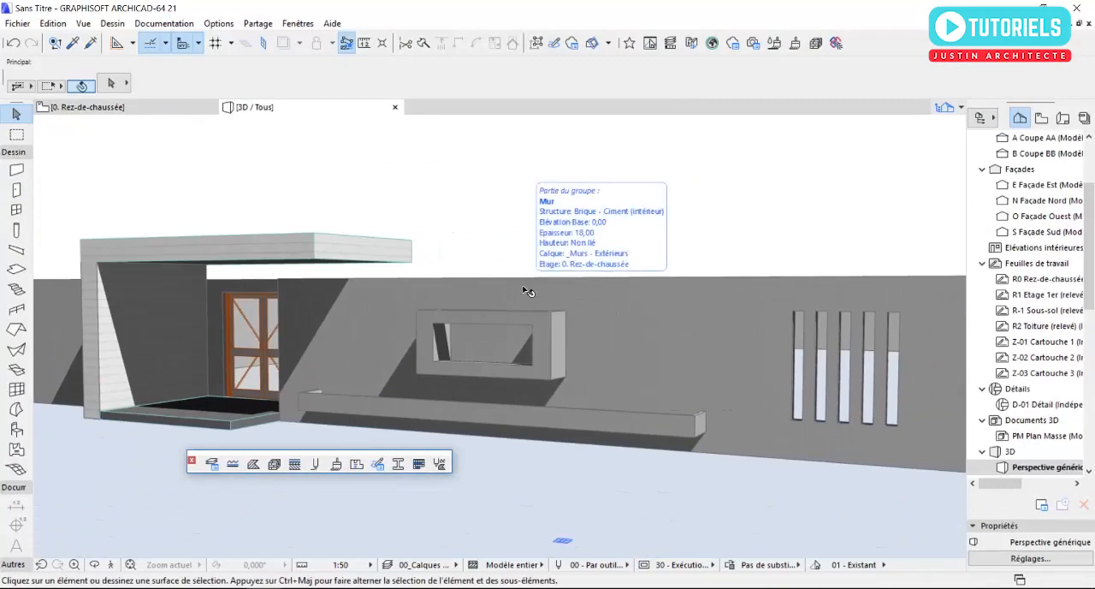
- On the ground-floor plan, check which walls are grouped with the south façade wall by selecting it, and clear the selection
{"action": "key", "text": "F2"}
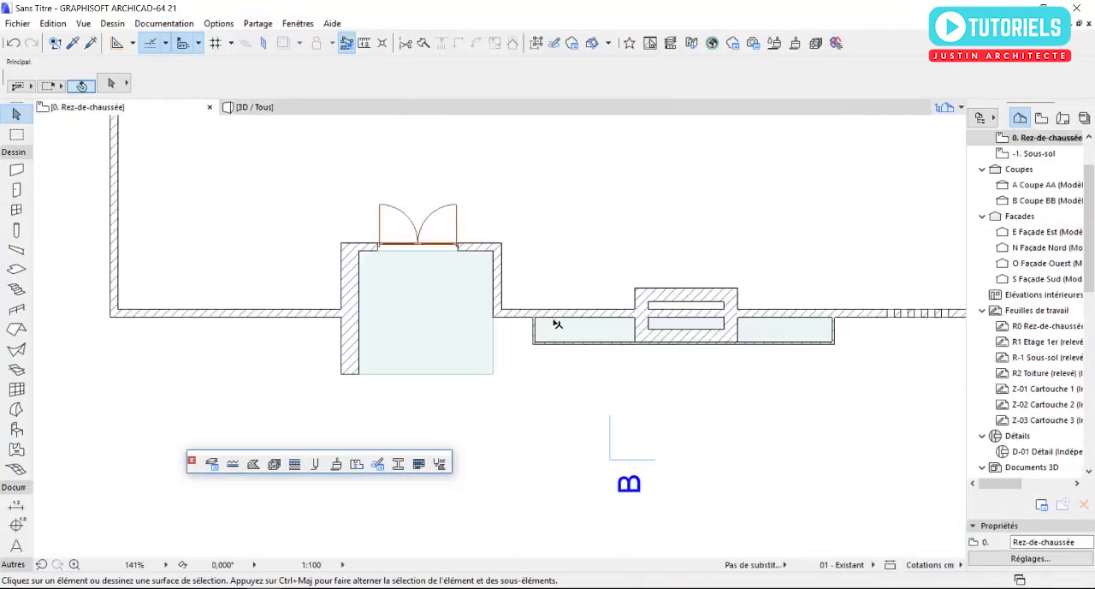
{"action": "scroll", "coordinate": [557, 320], "scroll_direction": "down", "scroll_amount": 2}
{"action": "scroll", "coordinate": [613, 332], "scroll_direction": "up", "scroll_amount": 3}
{"action": "scroll", "coordinate": [614, 331], "scroll_direction": "up", "scroll_amount": 3}
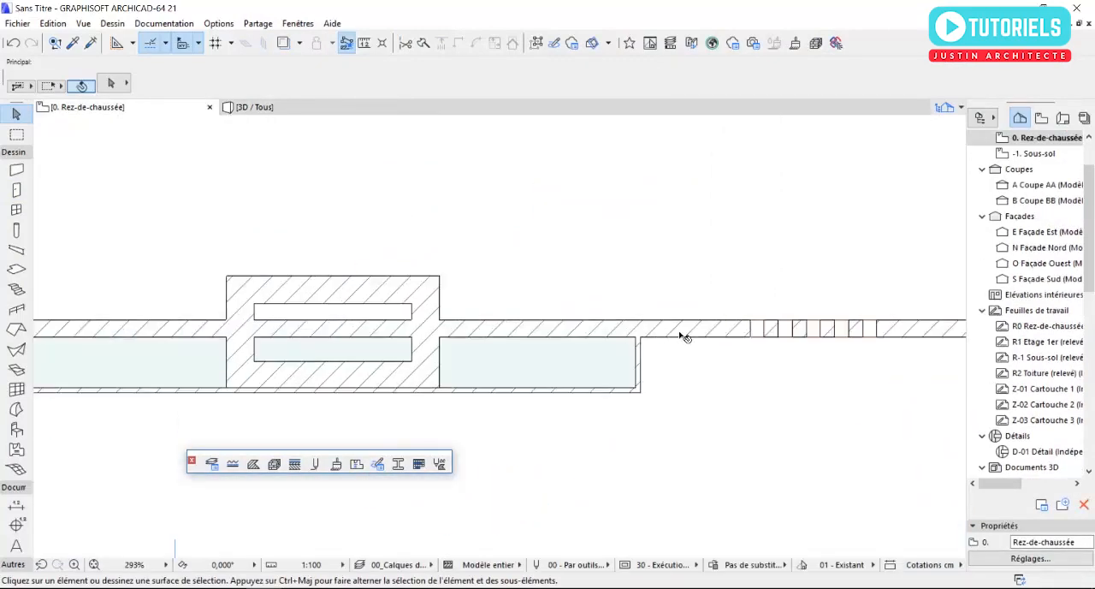
{"action": "left_click", "coordinate": [680, 332]}
{"action": "middle_click_drag", "start_coordinate": [631, 341], "coordinate": [913, 356]}
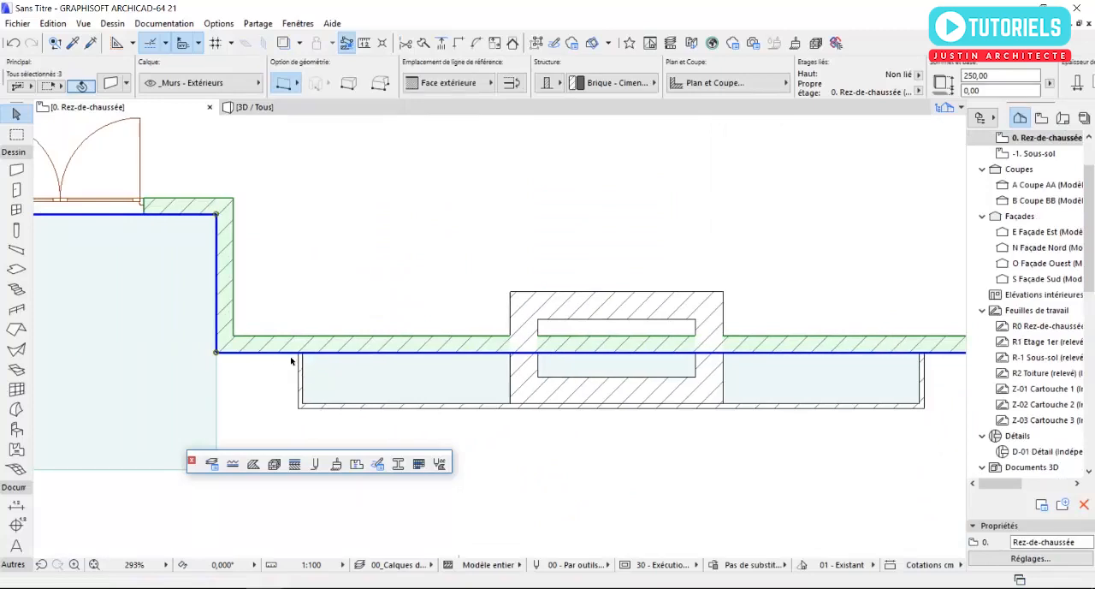
{"action": "key", "text": "Escape"}
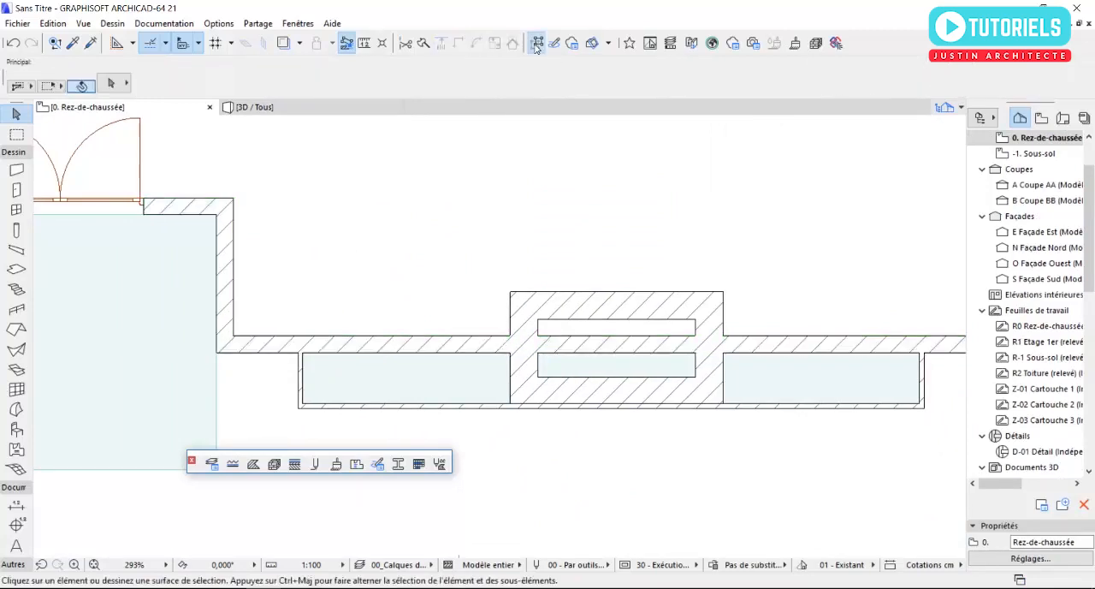
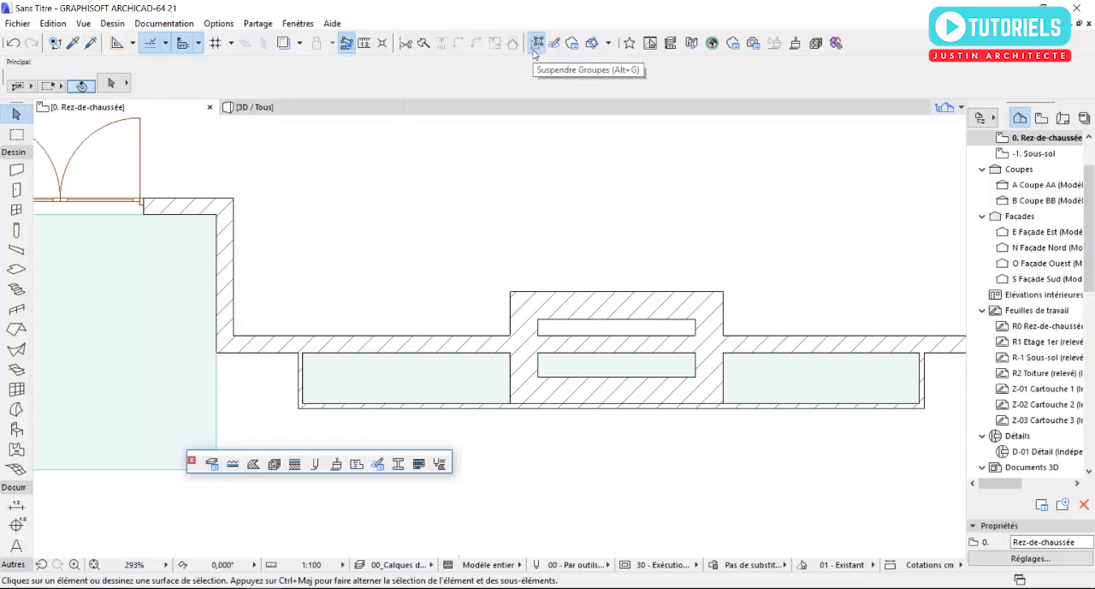
- Split the south façade wall at a point above the planter, between the recessed entrance and the projecting frame, and clear the selection
{"action": "left_click", "coordinate": [278, 347]}
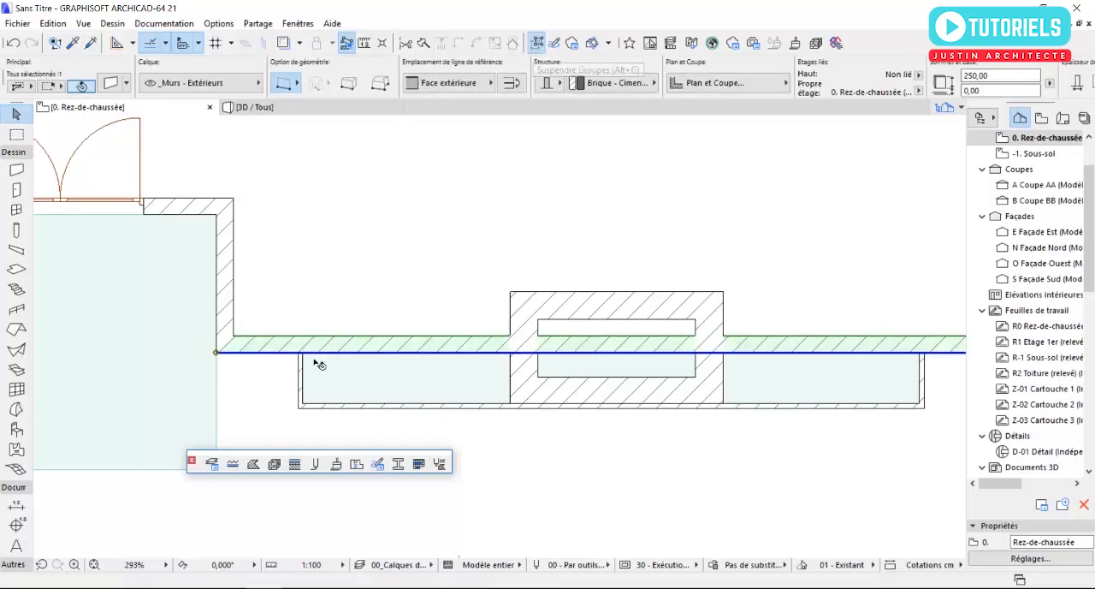
{"action": "left_click", "coordinate": [358, 356]}
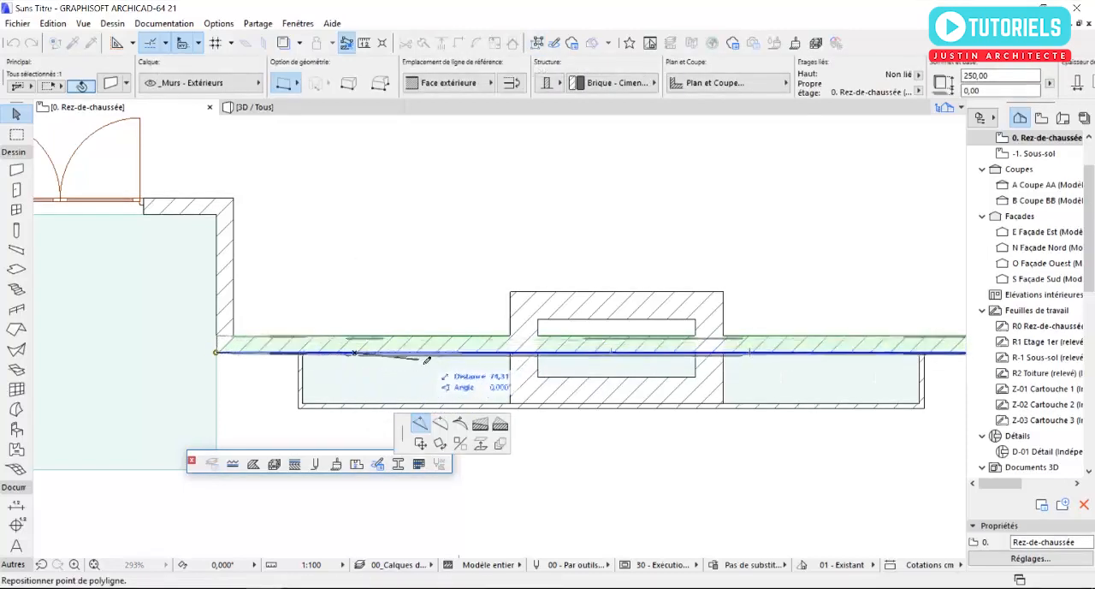
{"action": "left_click", "coordinate": [429, 355]}
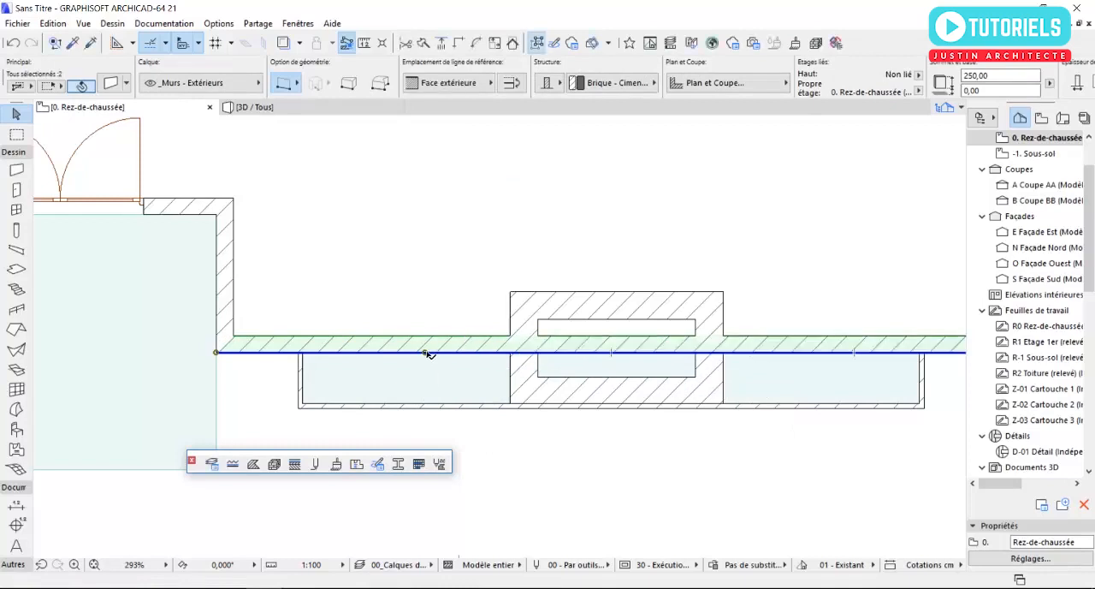
{"action": "left_click", "coordinate": [371, 346]}
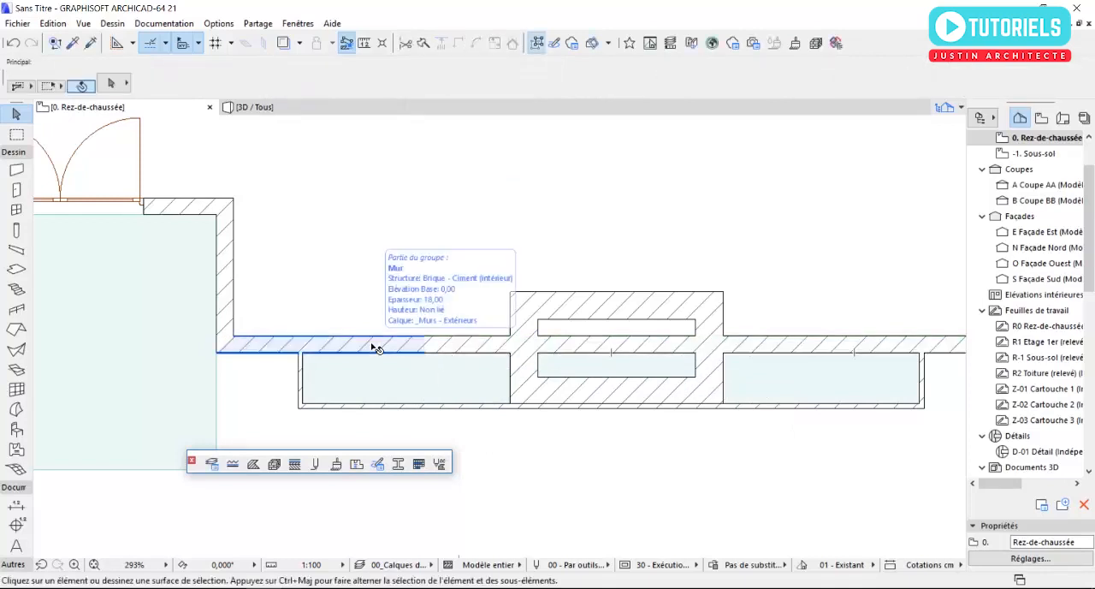
{"action": "left_click", "coordinate": [459, 348]}
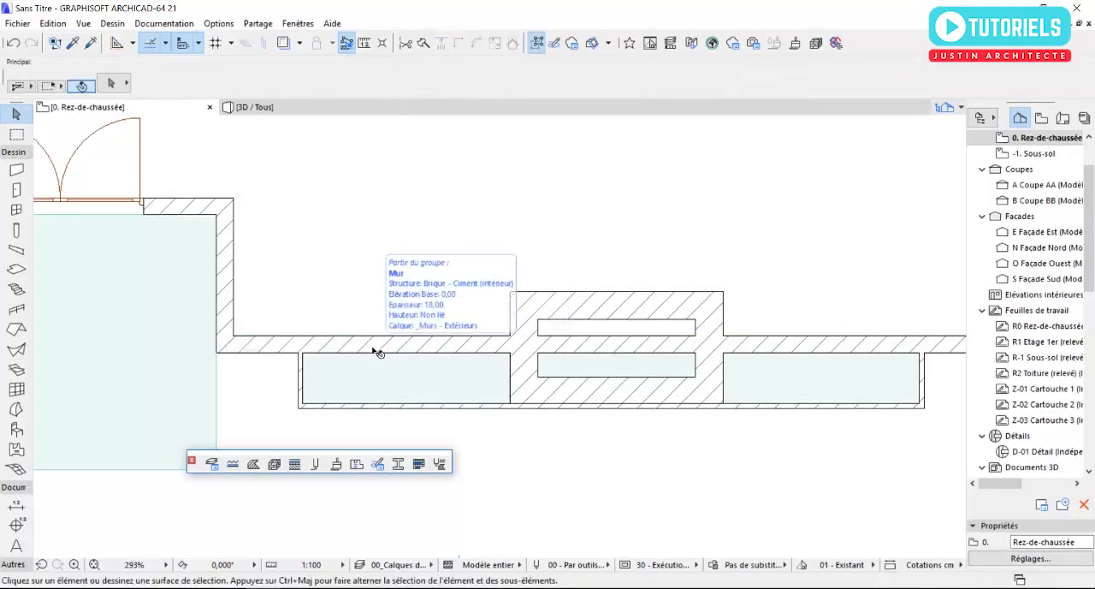
- In 3D, set the height of the south façade wall segment holding the frame and narrow openings to 210 cm
{"action": "key", "text": "F3"}
{"action": "left_click", "coordinate": [655, 328]}
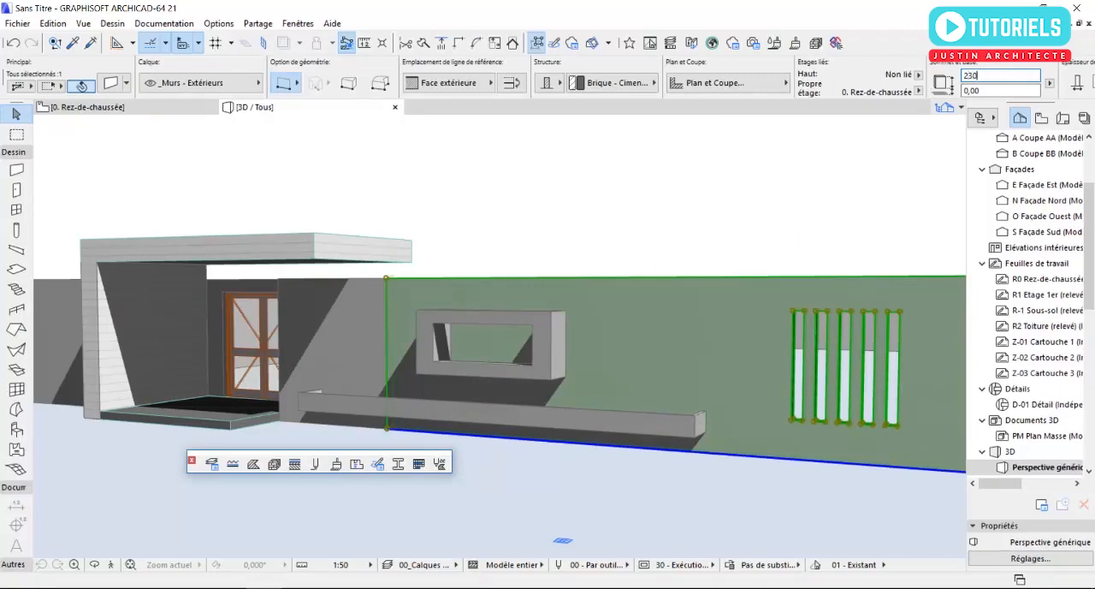
{"action": "key", "text": "Return"}
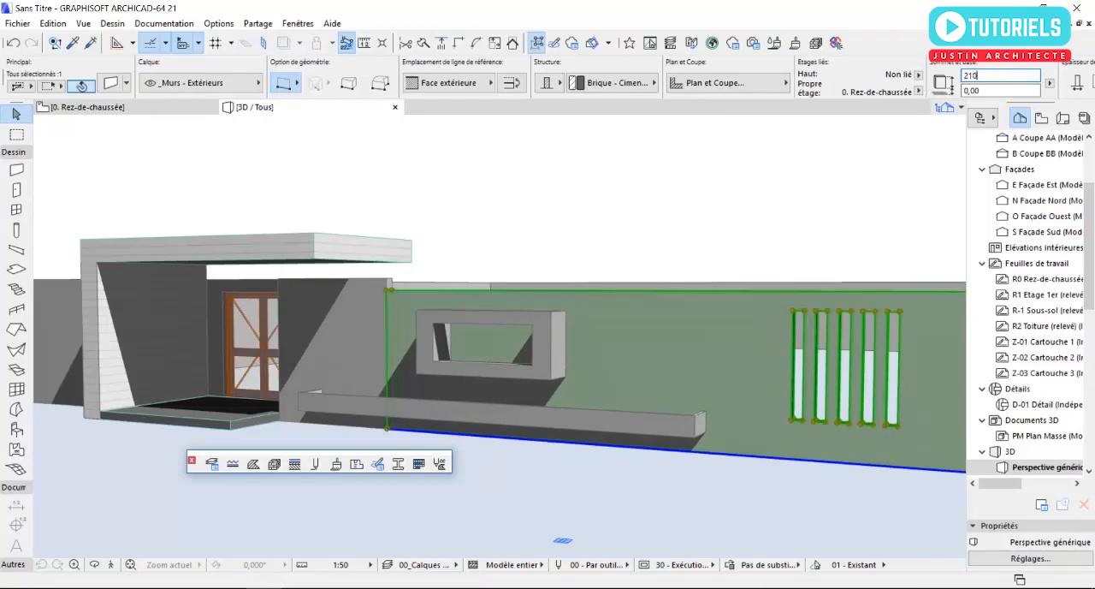
{"action": "key", "text": "Return"}
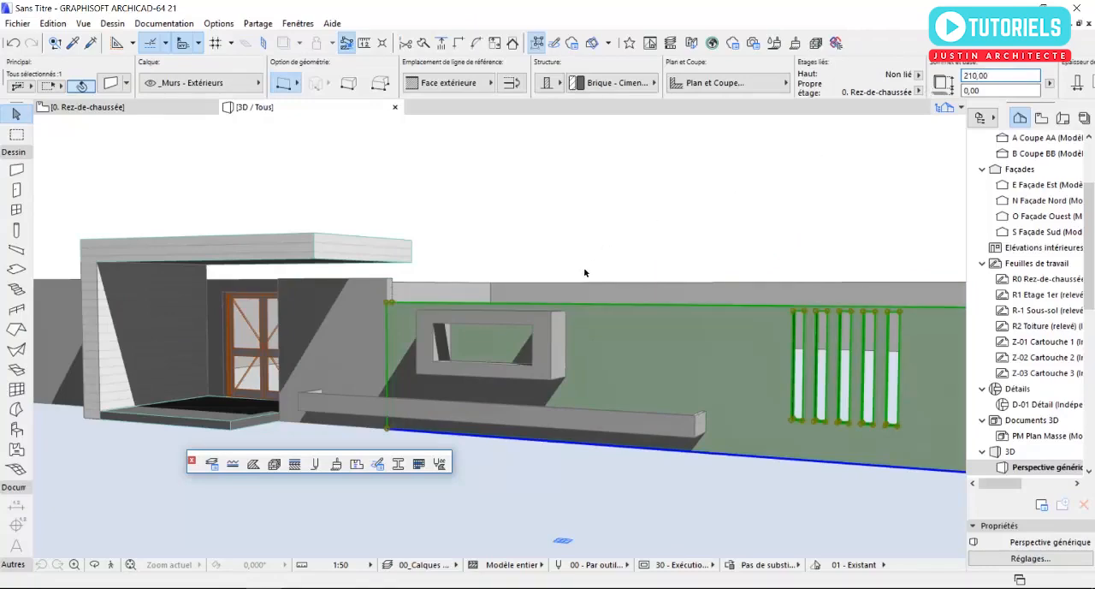
{"action": "key", "text": "Escape"}
- Move the front free corner of the entrance canopy slab along its edge to line up with the end of the taller wall segment
{"action": "middle_click_drag", "start_coordinate": [379, 325], "coordinate": [336, 280], "text": "shift"}
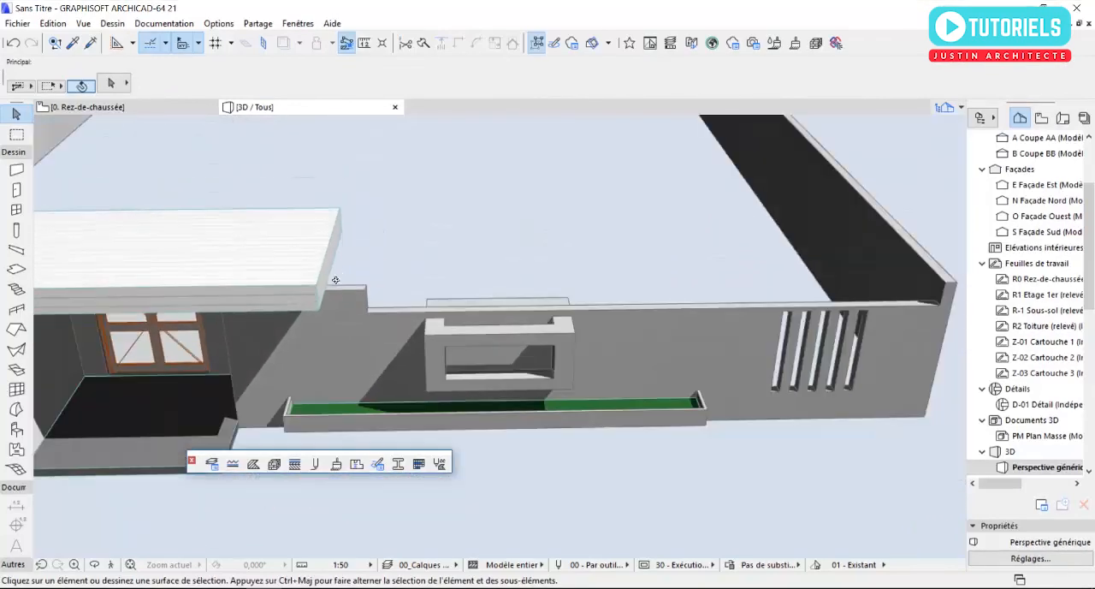
{"action": "left_click", "coordinate": [316, 276]}
{"action": "scroll", "coordinate": [324, 282], "scroll_direction": "up", "scroll_amount": 4}
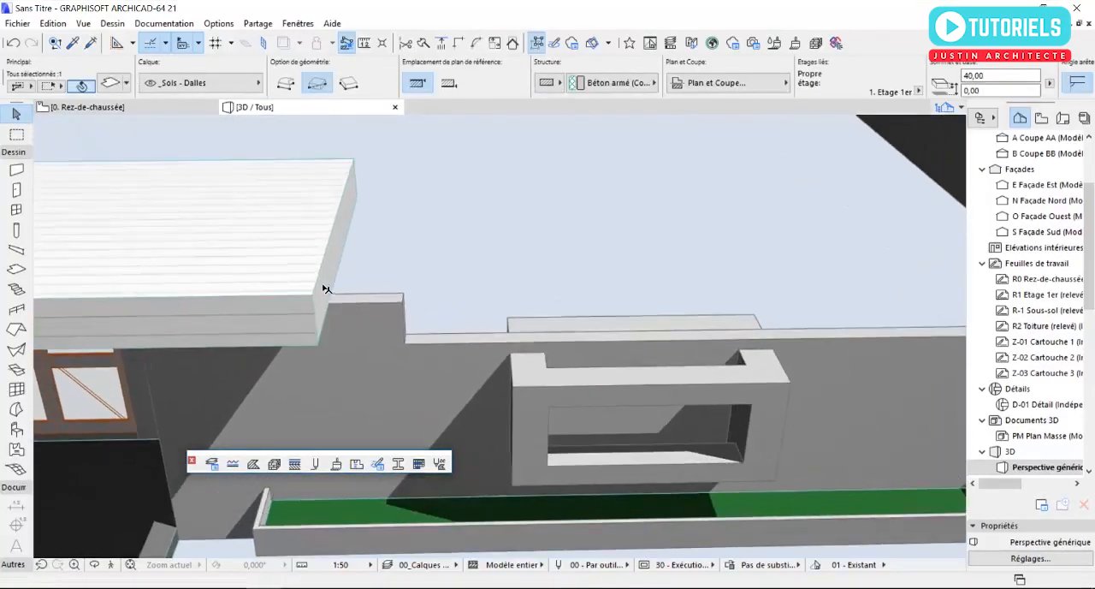
{"action": "left_click", "coordinate": [313, 295]}
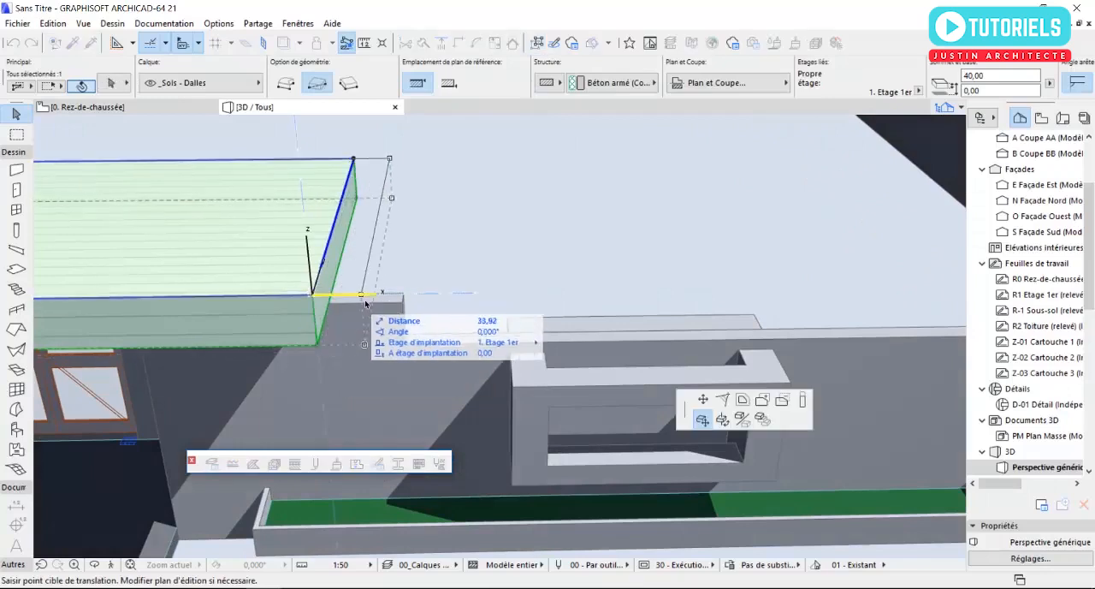
{"action": "left_click", "coordinate": [702, 399]}
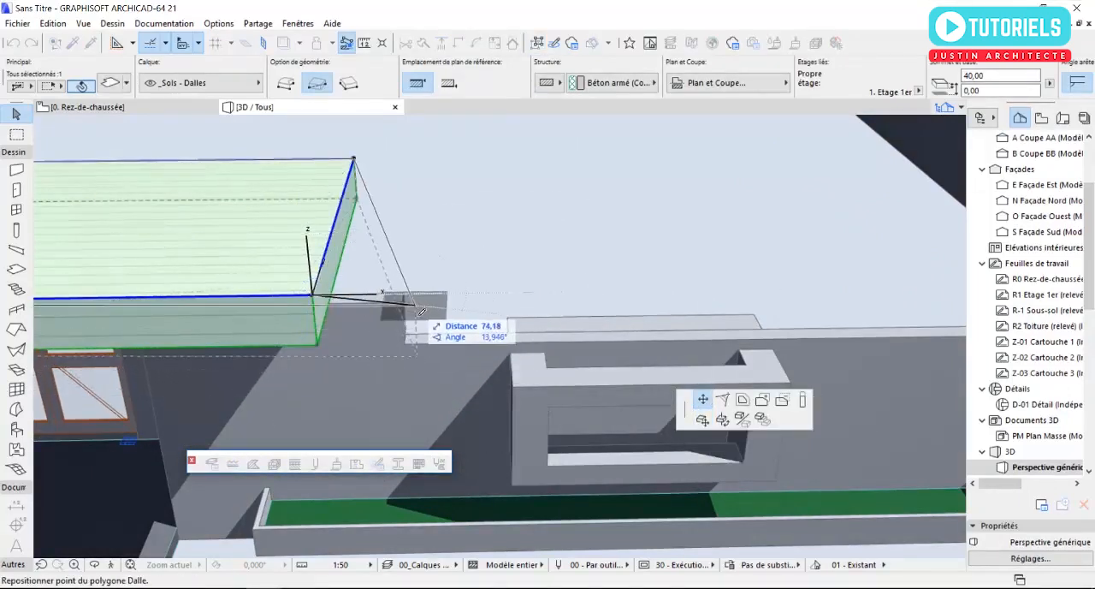
{"action": "middle_click_drag", "start_coordinate": [421, 311], "coordinate": [426, 373], "text": "shift"}
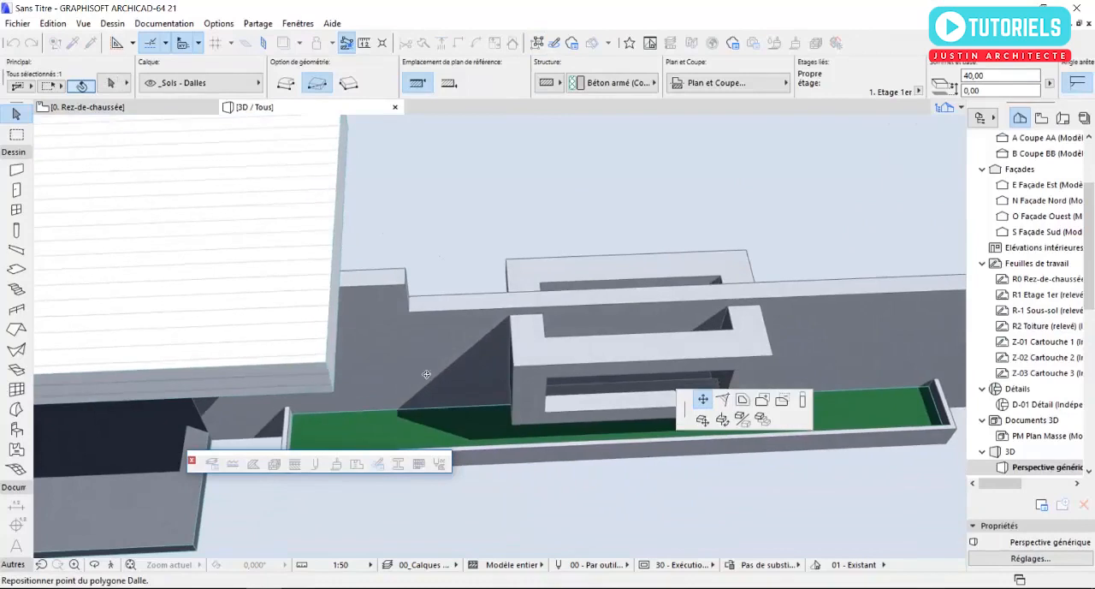
{"action": "left_click", "coordinate": [406, 289]}
{"action": "middle_click_drag", "start_coordinate": [406, 290], "coordinate": [418, 360], "text": "shift"}
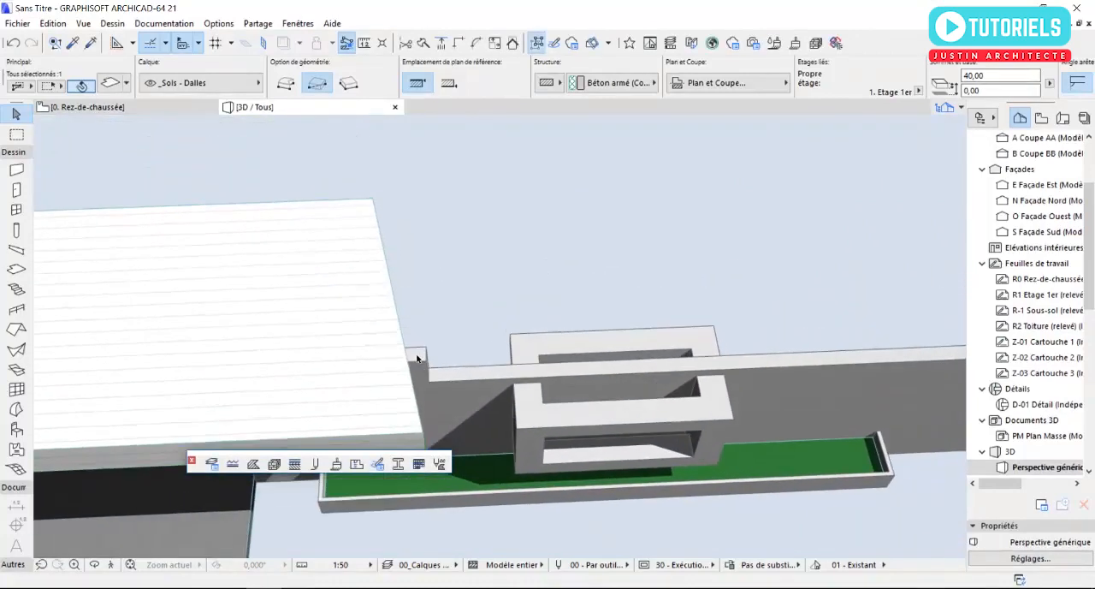
- Move the canopy slab's rear free corner outward to align with its front corner, squaring off the slab's end
{"action": "left_click", "coordinate": [373, 199]}
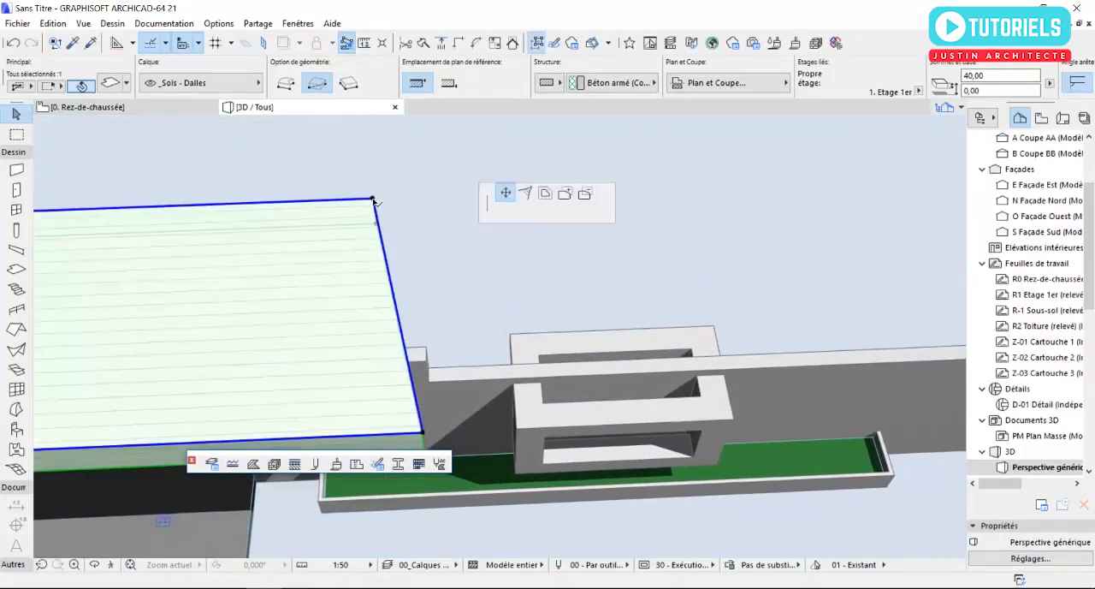
{"action": "left_click", "coordinate": [427, 435]}
{"action": "middle_click_drag", "start_coordinate": [428, 435], "coordinate": [466, 256], "text": "shift"}
{"action": "left_click_drag", "start_coordinate": [466, 256], "coordinate": [471, 240], "text": "shift"}
{"action": "key", "text": "Escape"}
{"action": "scroll", "coordinate": [325, 265], "scroll_direction": "up", "scroll_amount": 2}
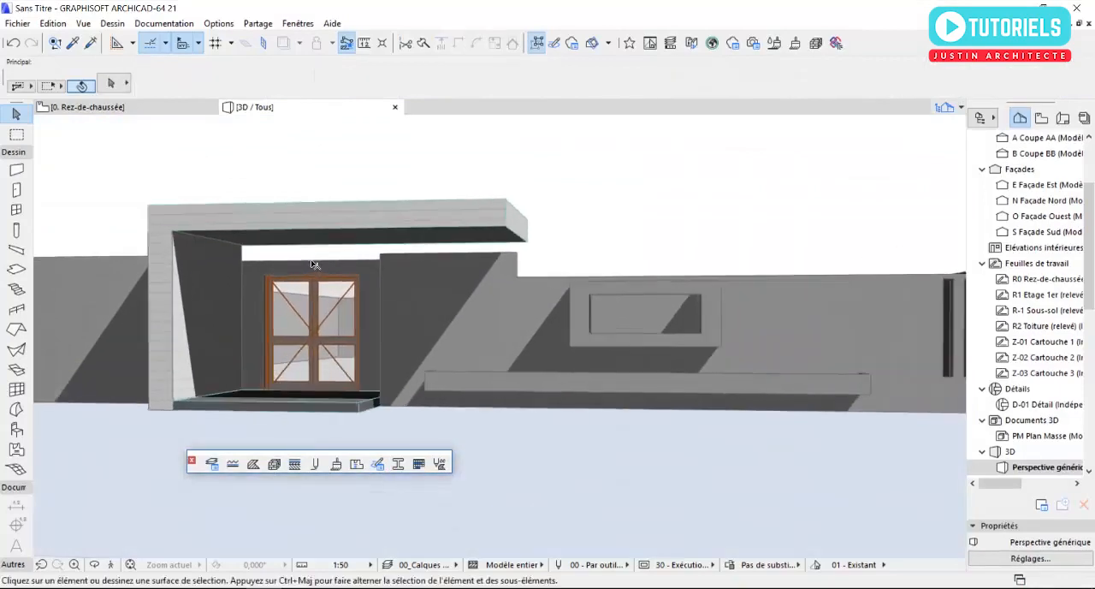
{"action": "scroll", "coordinate": [513, 293], "scroll_direction": "down", "scroll_amount": 1}
{"action": "middle_click_drag", "start_coordinate": [526, 297], "coordinate": [546, 326], "text": "shift"}
- On the ground-floor plan, open the default column settings and set the circular column's diameter to 15 cm
{"action": "key", "text": "F2"}
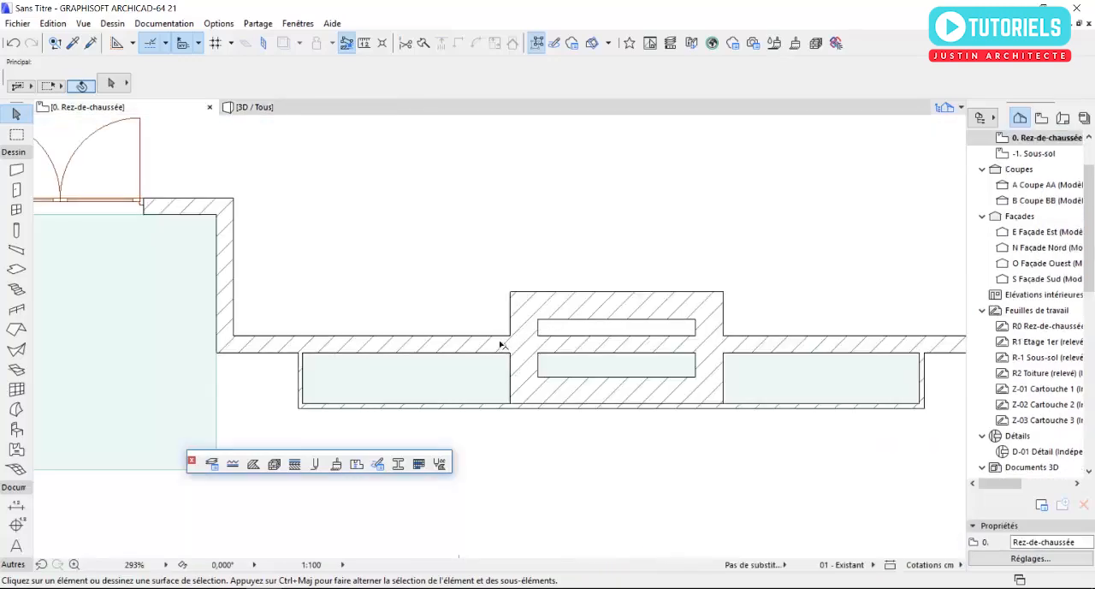
{"action": "scroll", "coordinate": [498, 361], "scroll_direction": "up", "scroll_amount": 2}
{"action": "scroll", "coordinate": [313, 351], "scroll_direction": "up", "scroll_amount": 2}
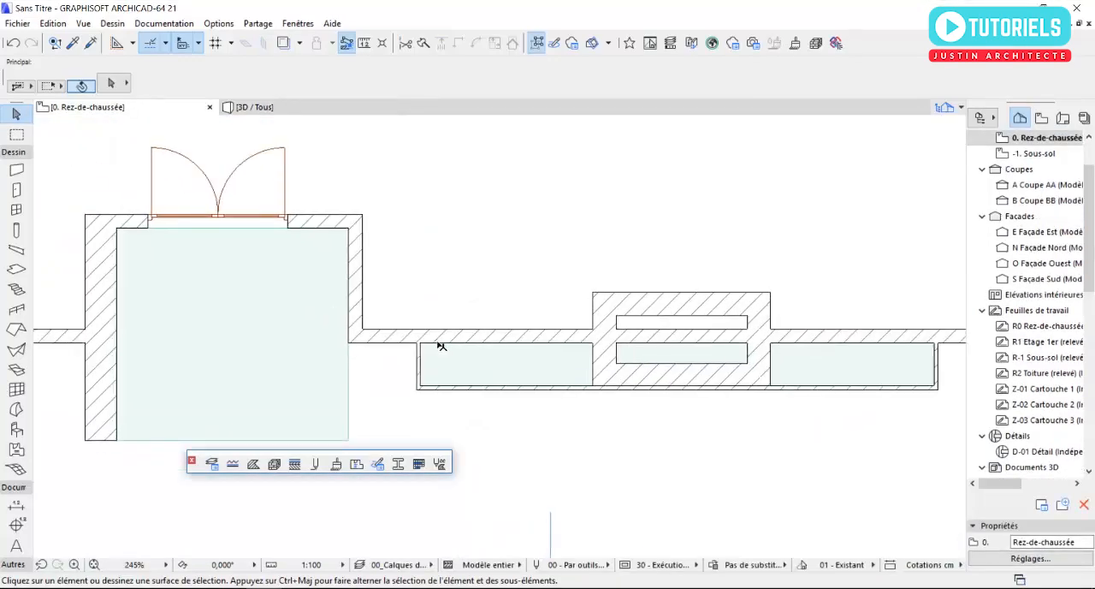
{"action": "scroll", "coordinate": [437, 347], "scroll_direction": "down", "scroll_amount": 3}
{"action": "scroll", "coordinate": [1092, 267], "scroll_direction": "up", "scroll_amount": 2}
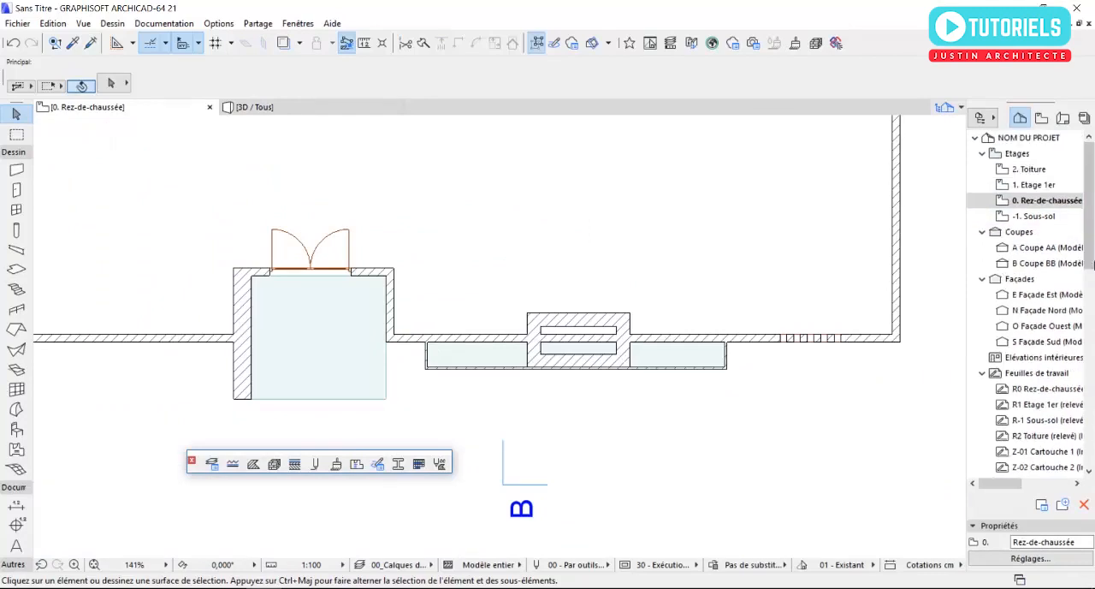
{"action": "scroll", "coordinate": [405, 346], "scroll_direction": "up", "scroll_amount": 3}
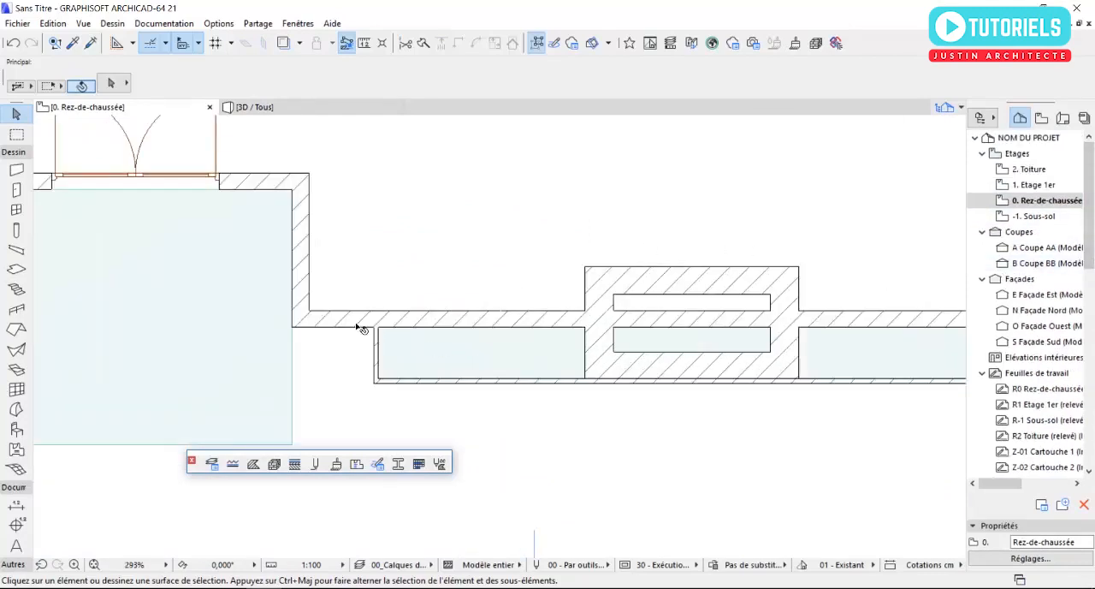
{"action": "double_click", "coordinate": [17, 231]}
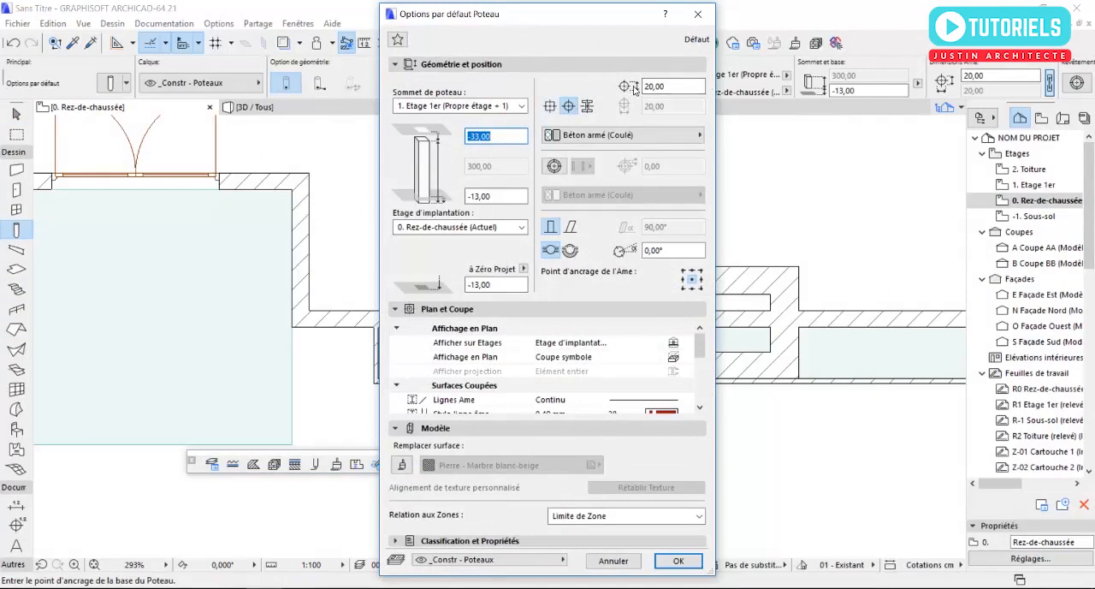
{"action": "left_click_drag", "start_coordinate": [681, 91], "coordinate": [616, 96]}
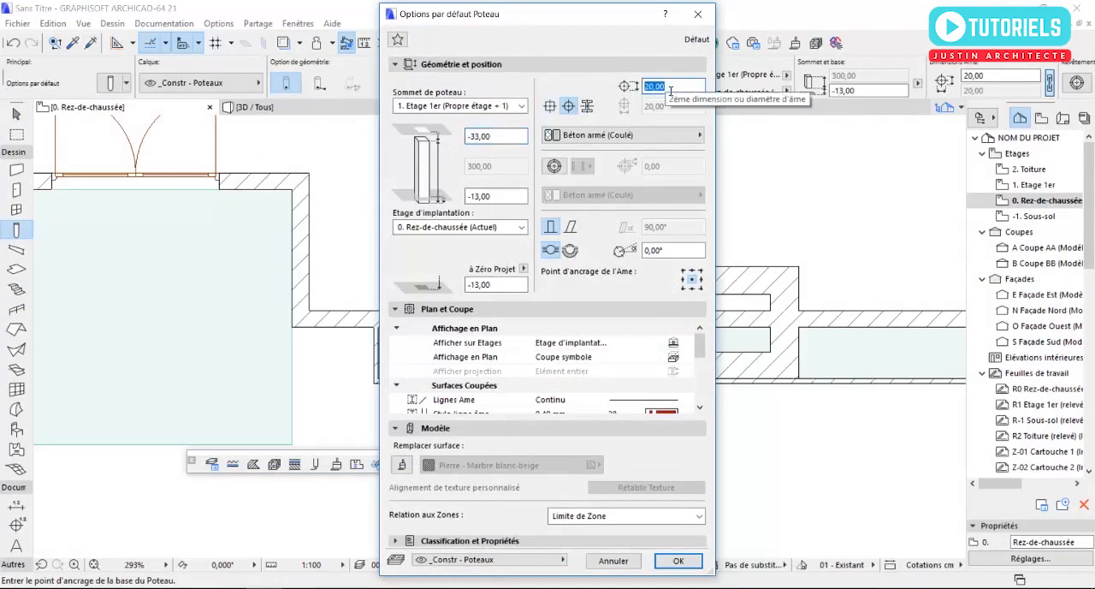
{"action": "type", "text": "15"}
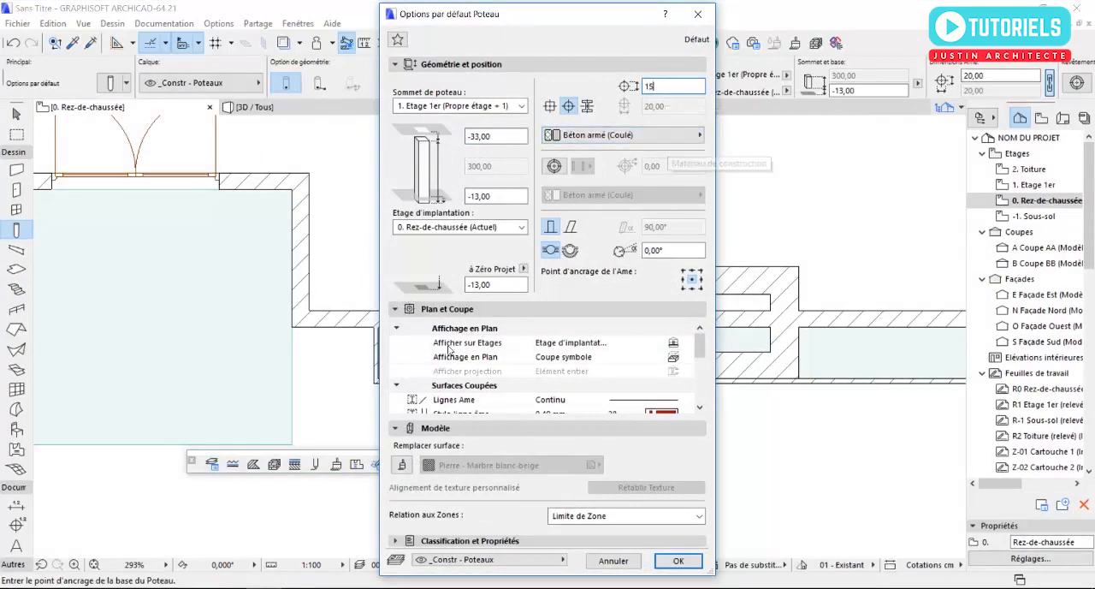
- Enable the default column's surface override and choose Enduit - Blanc nature
{"action": "left_click", "coordinate": [404, 465]}
{"action": "left_click", "coordinate": [496, 465]}
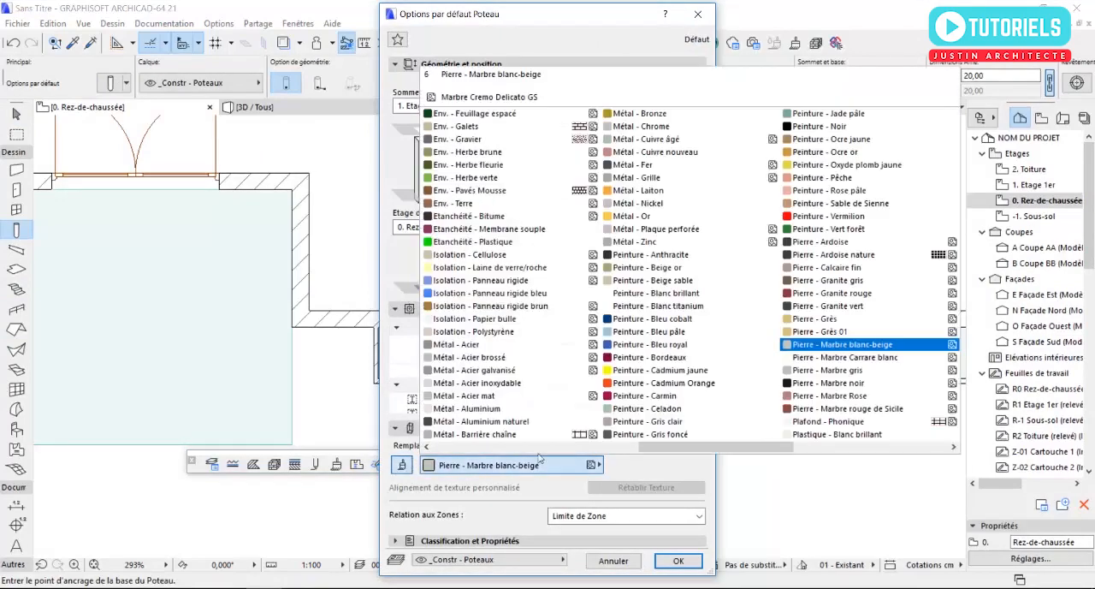
{"action": "scroll", "coordinate": [526, 292], "scroll_direction": "up", "scroll_amount": 5}
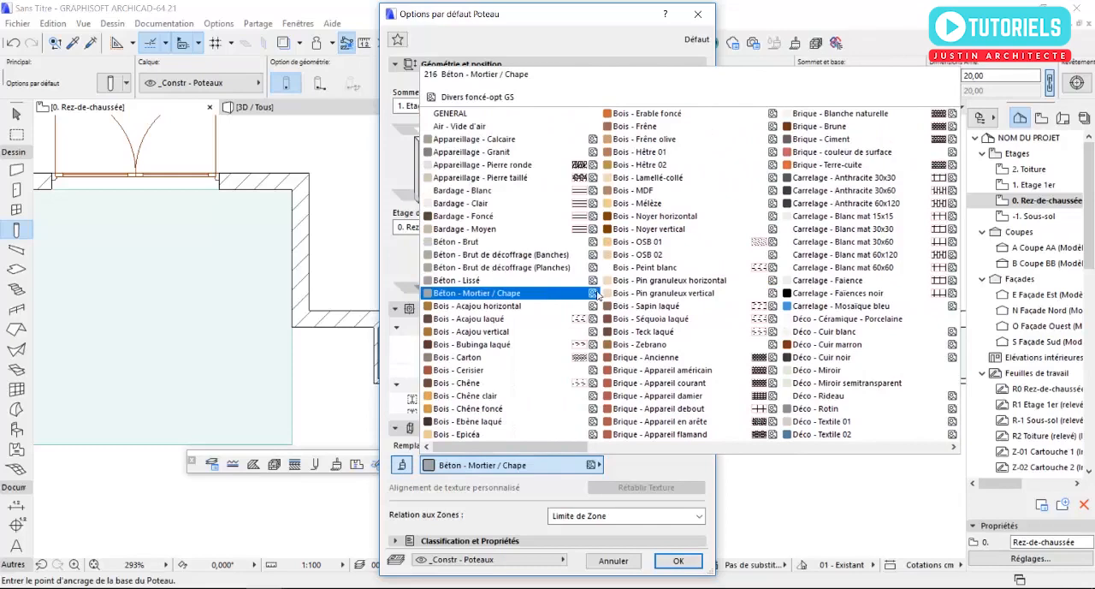
{"action": "scroll", "coordinate": [462, 274], "scroll_direction": "down", "scroll_amount": 3}
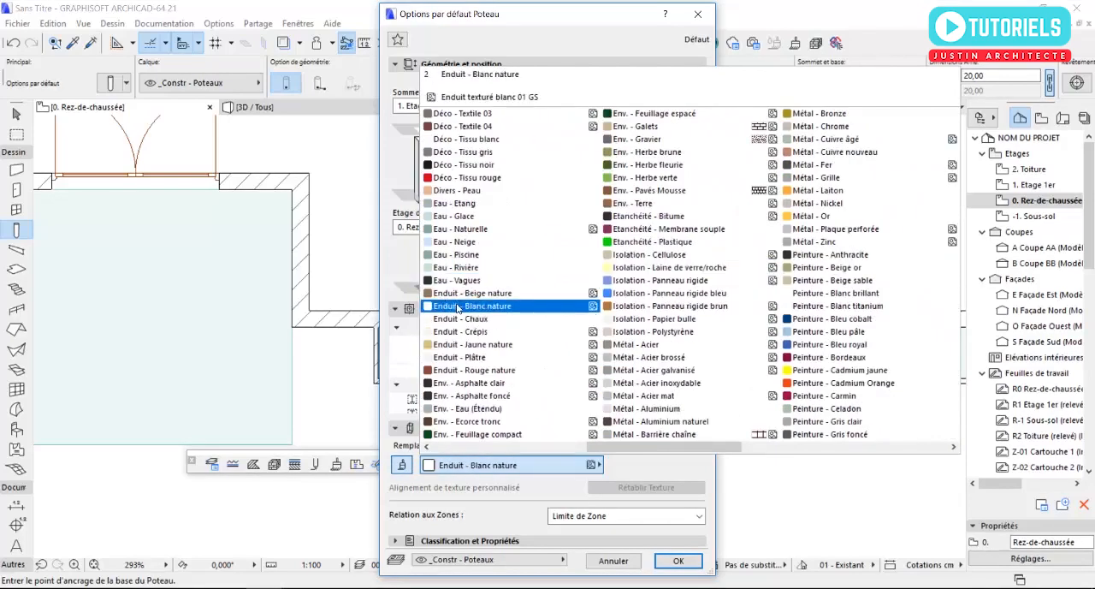
{"action": "left_click", "coordinate": [454, 305]}
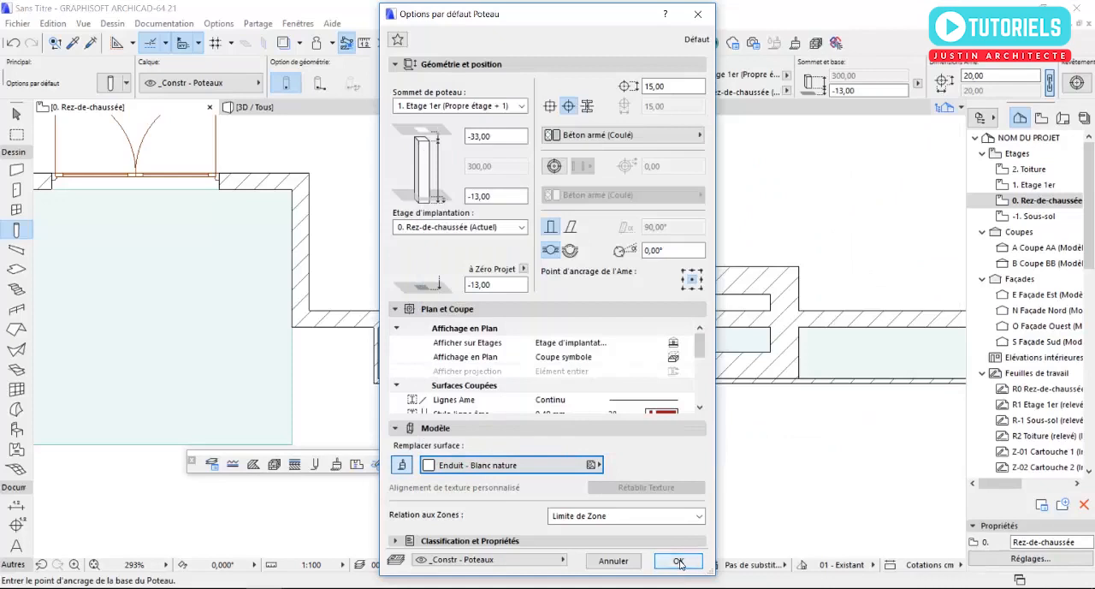
- Unlink the default column's top from the upper storey and set its base to 250 cm and its height to 30 cm
{"action": "left_click", "coordinate": [466, 106]}
{"action": "left_click", "coordinate": [412, 154]}
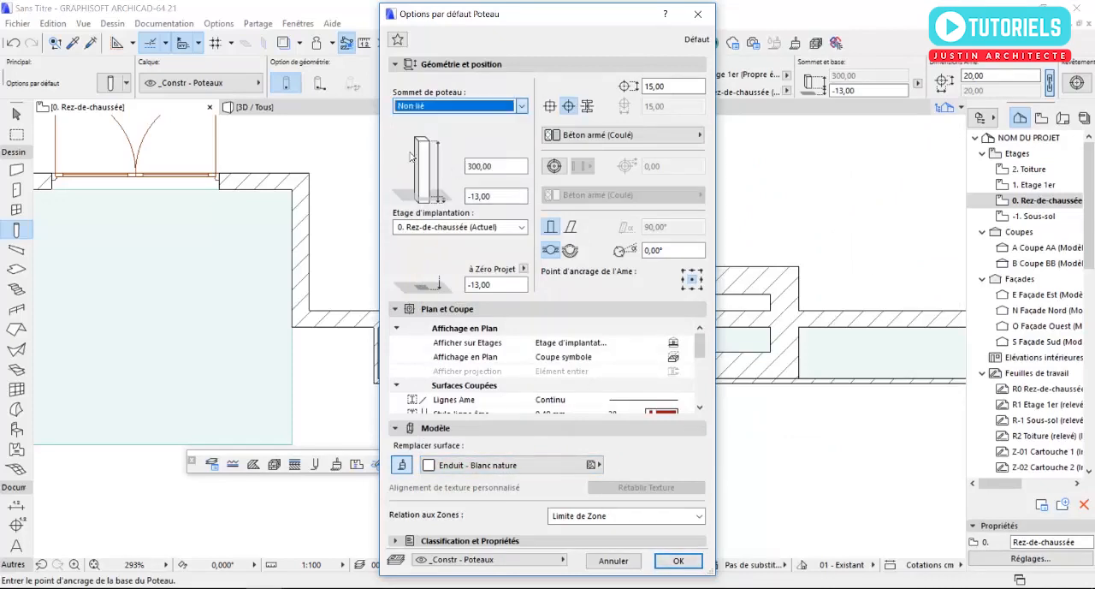
{"action": "left_click", "coordinate": [497, 197]}
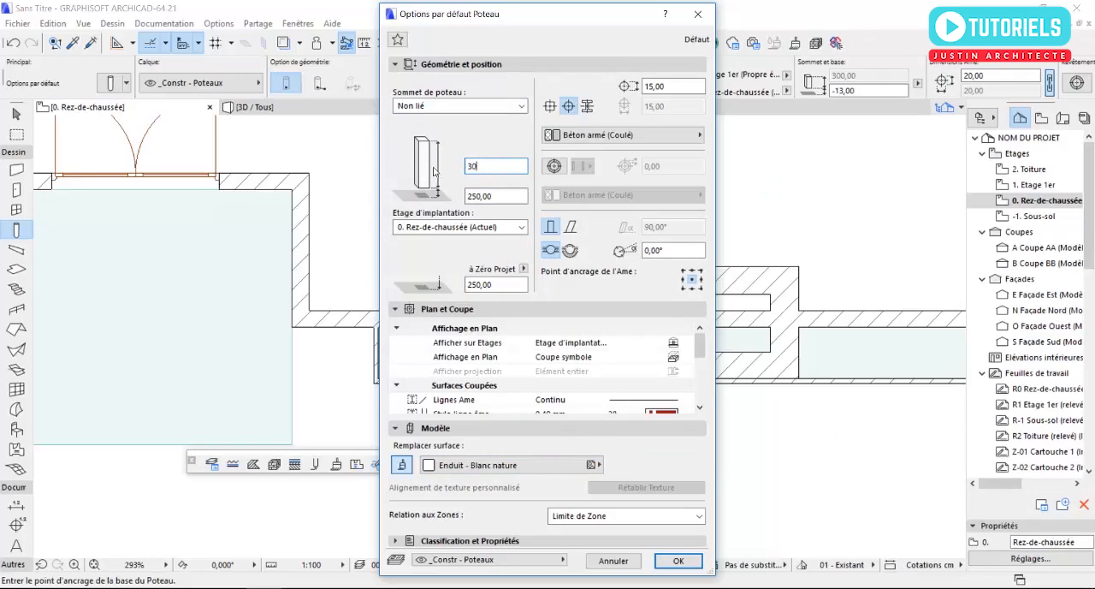
{"action": "left_click", "coordinate": [676, 560]}
- Place the column within the thickness of the taller south façade wall segment, near the planter's entrance-side end, and show it in 3D
{"action": "scroll", "coordinate": [415, 342], "scroll_direction": "up", "scroll_amount": 3}
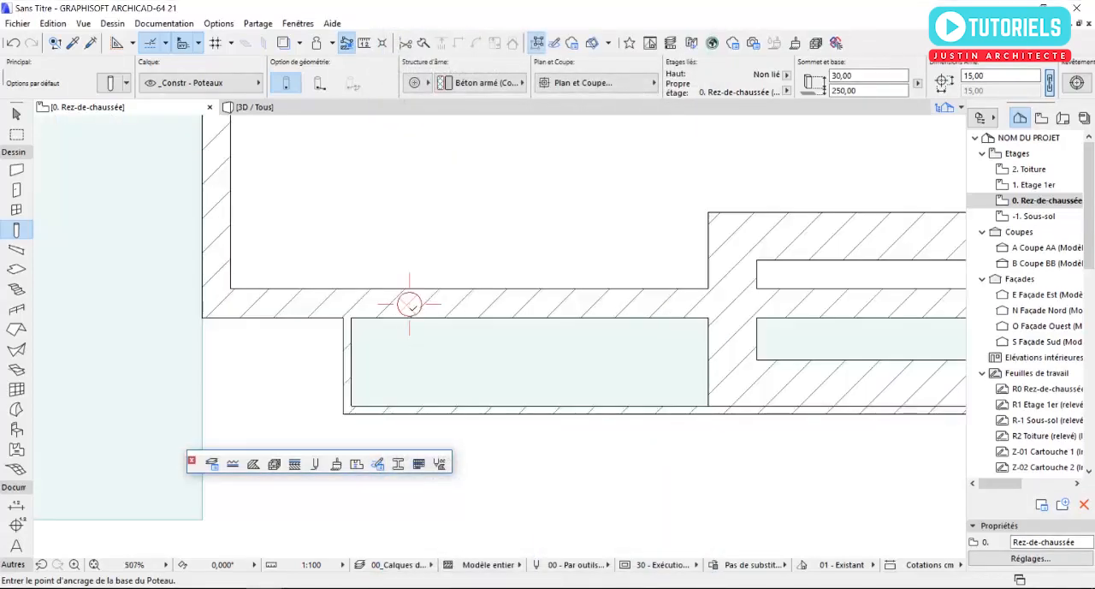
{"action": "key", "text": "Escape"}
{"action": "key", "text": "F3"}
{"action": "scroll", "coordinate": [445, 282], "scroll_direction": "up", "scroll_amount": 4}
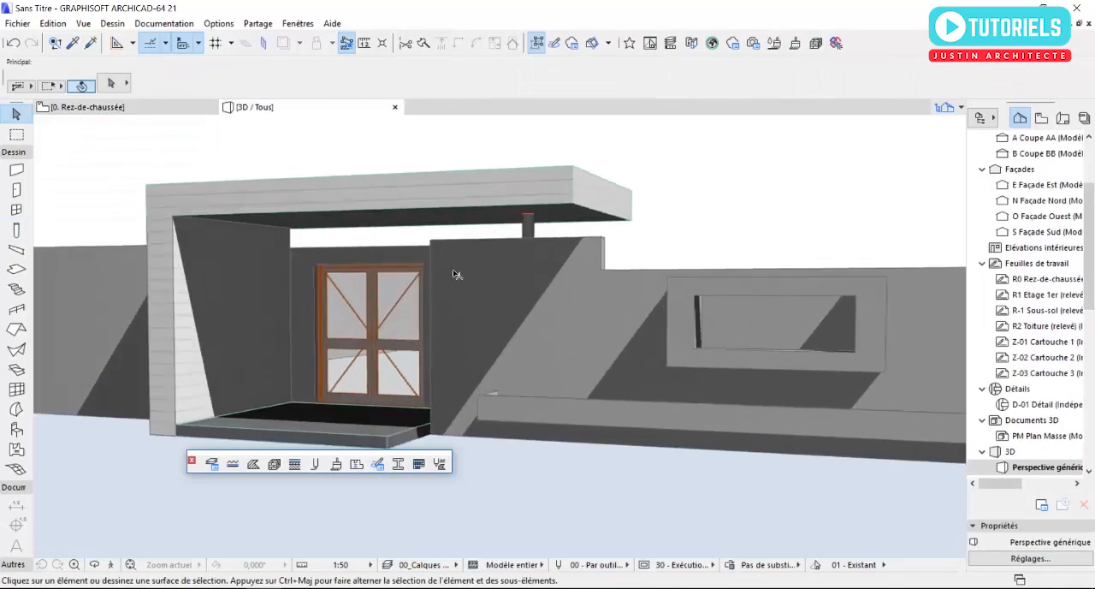
{"action": "scroll", "coordinate": [551, 232], "scroll_direction": "up", "scroll_amount": 5}
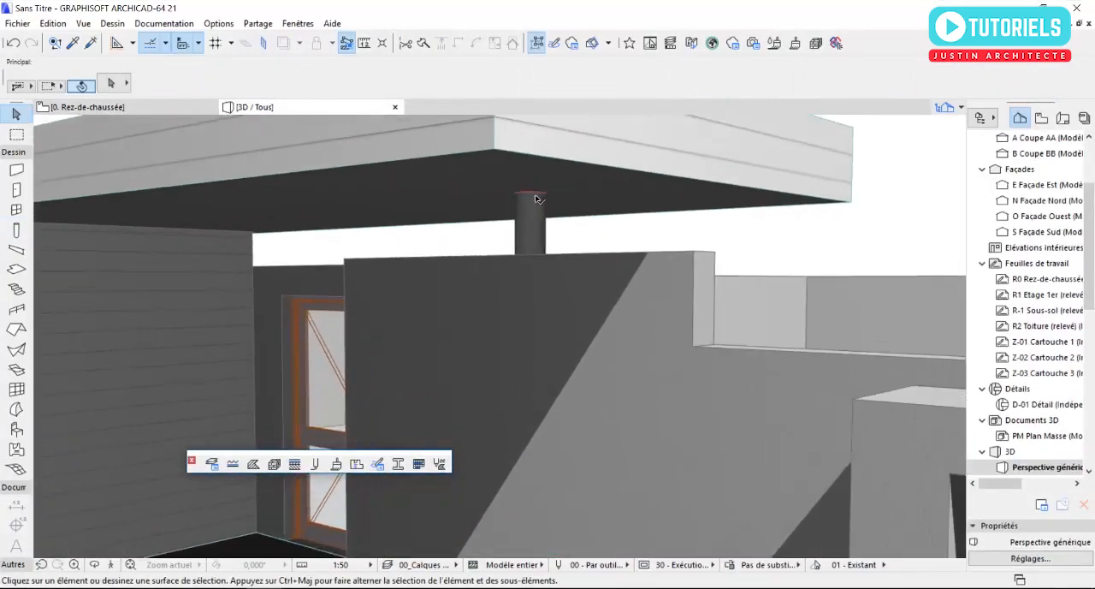
{"action": "left_click", "coordinate": [534, 216]}
{"action": "left_click", "coordinate": [532, 195]}
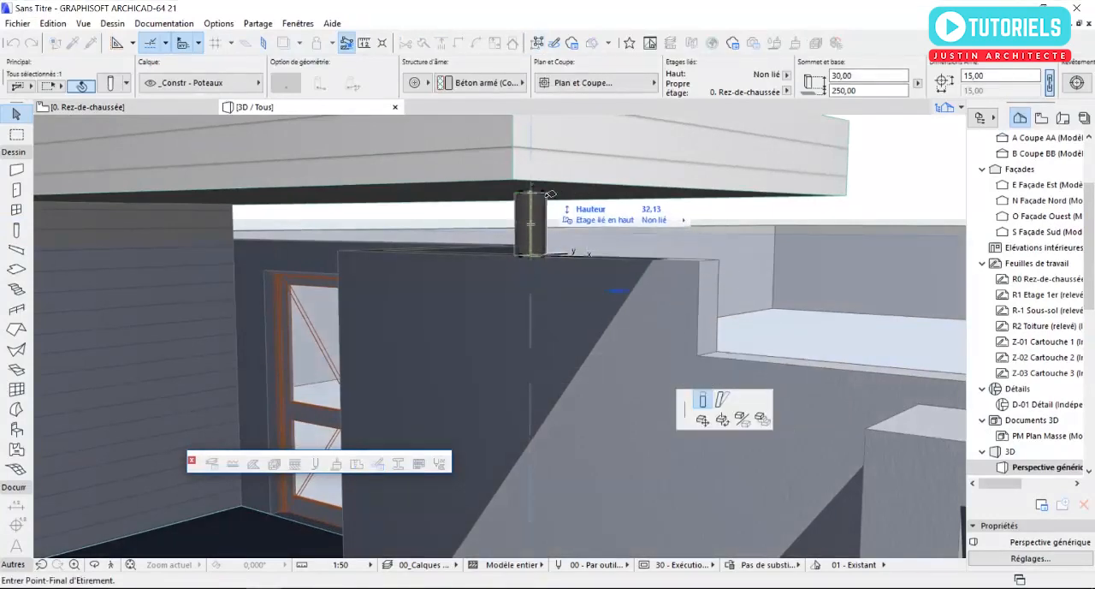
{"action": "key", "text": "Escape"}
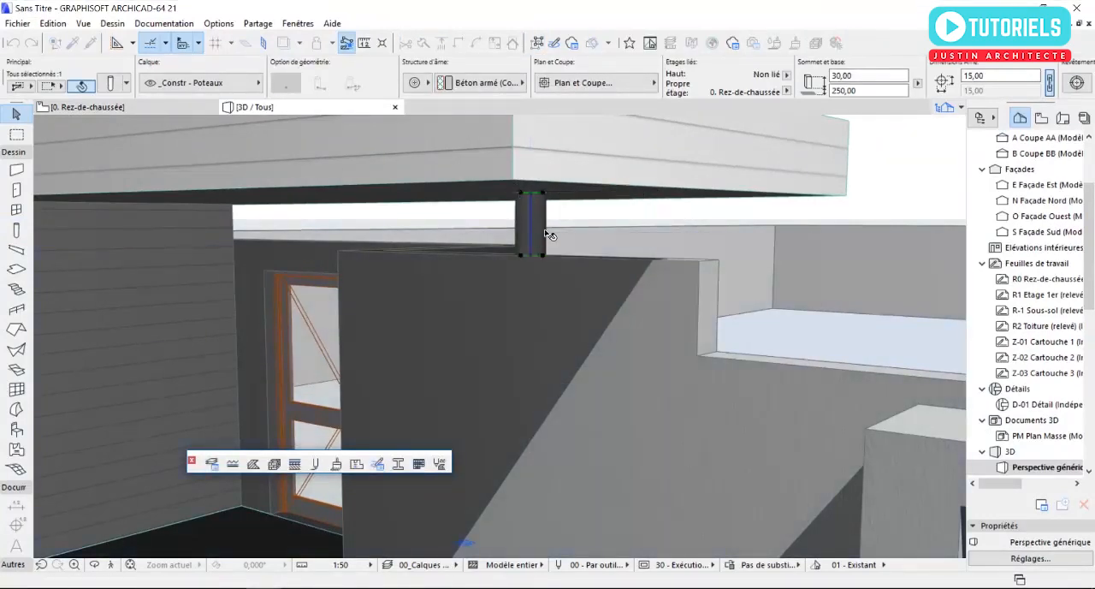
{"action": "key", "text": "Escape"}
- Examine the short column under the canopy slab and the whole south façade from several angles in 3D
{"action": "scroll", "coordinate": [534, 231], "scroll_direction": "down", "scroll_amount": 5}
{"action": "middle_click_drag", "start_coordinate": [532, 229], "coordinate": [676, 219], "text": "shift"}
{"action": "middle_click_drag", "start_coordinate": [570, 217], "coordinate": [491, 220], "text": "shift"}
{"action": "mouse_move", "coordinate": [544, 219]}
{"action": "middle_mouse_down"}
{"action": "mouse_move", "coordinate": [222, 219]}
{"action": "mouse_move", "coordinate": [315, 258]}
{"action": "mouse_move", "coordinate": [470, 266]}
{"action": "mouse_move", "coordinate": [286, 305]}
{"action": "middle_mouse_up"}
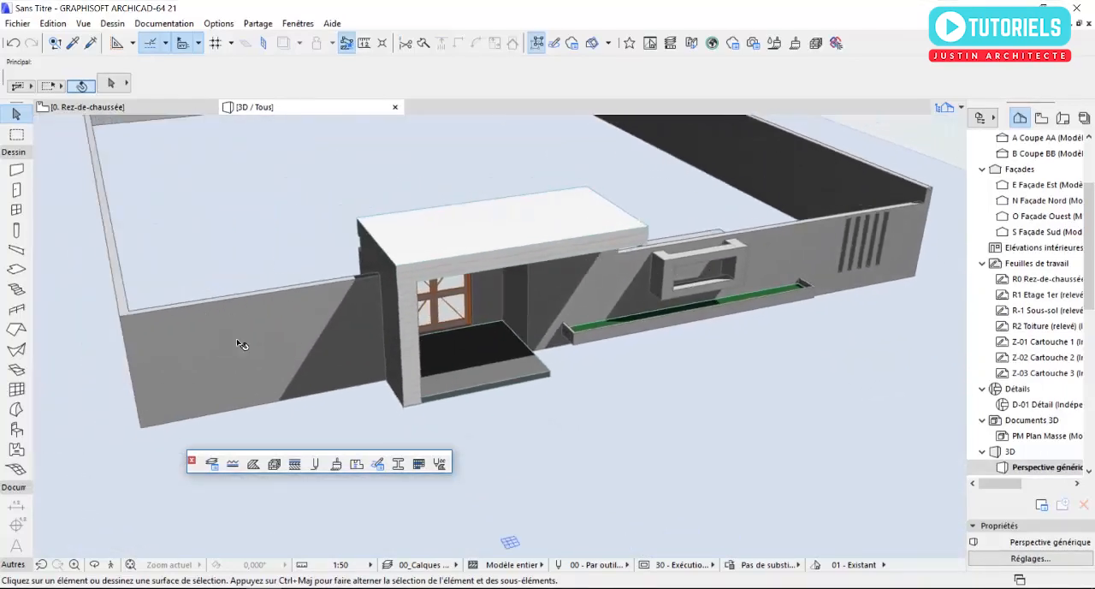
- On the ground-floor plan, set the default wall to 260 cm high and 40 cm thick with its base at 0 cm
{"action": "middle_click_drag", "start_coordinate": [451, 308], "coordinate": [374, 358], "text": "shift"}
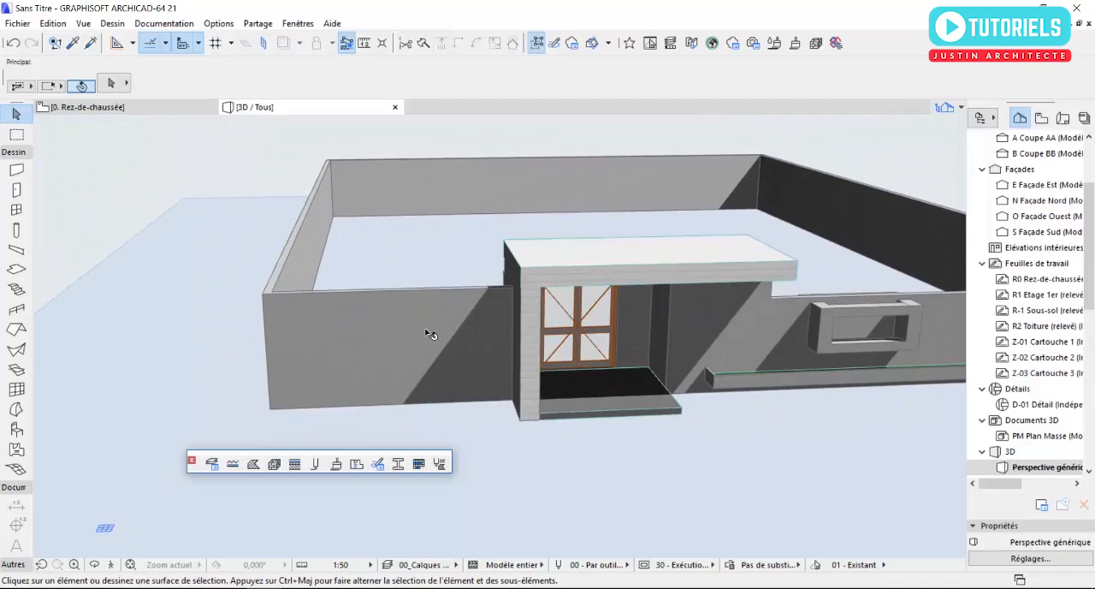
{"action": "key", "text": "F2"}
{"action": "scroll", "coordinate": [512, 345], "scroll_direction": "down", "scroll_amount": 5}
{"action": "middle_click_drag", "start_coordinate": [395, 343], "coordinate": [516, 344]}
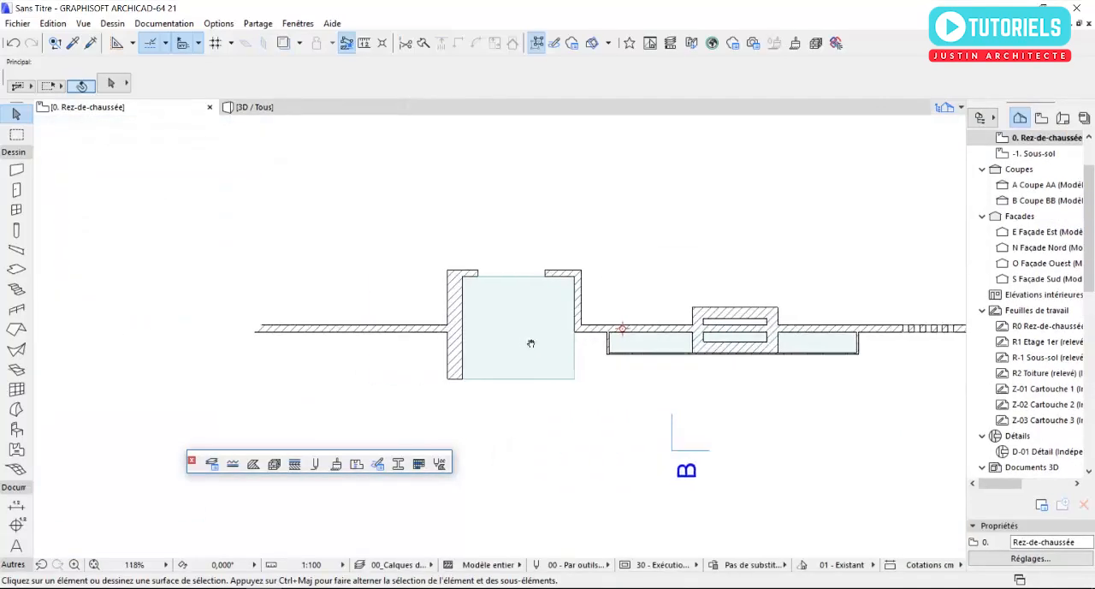
{"action": "scroll", "coordinate": [339, 353], "scroll_direction": "up", "scroll_amount": 2}
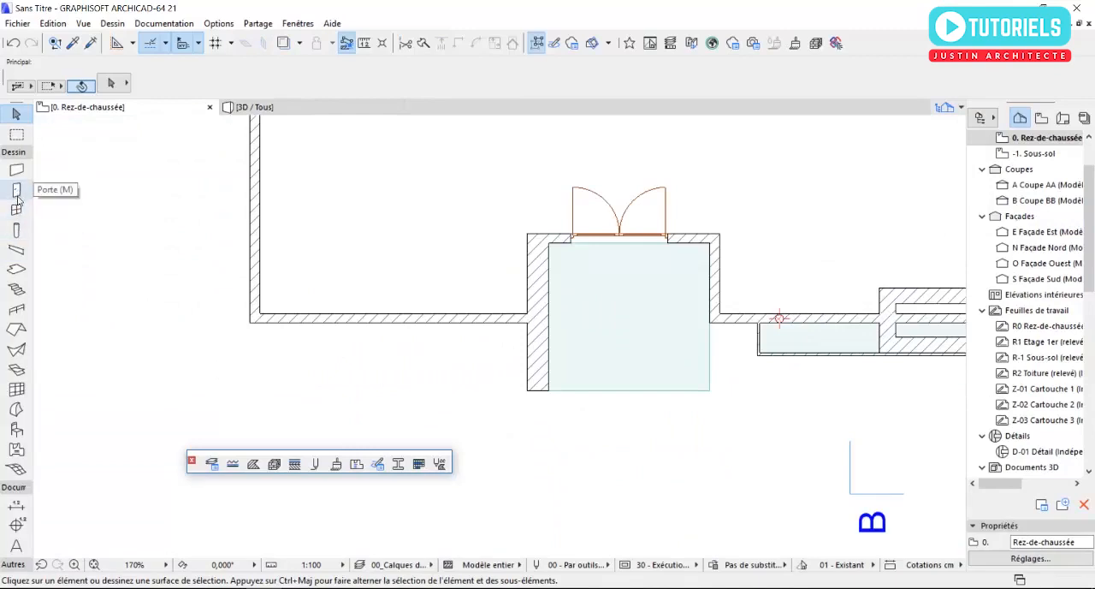
{"action": "double_click", "coordinate": [16, 169]}
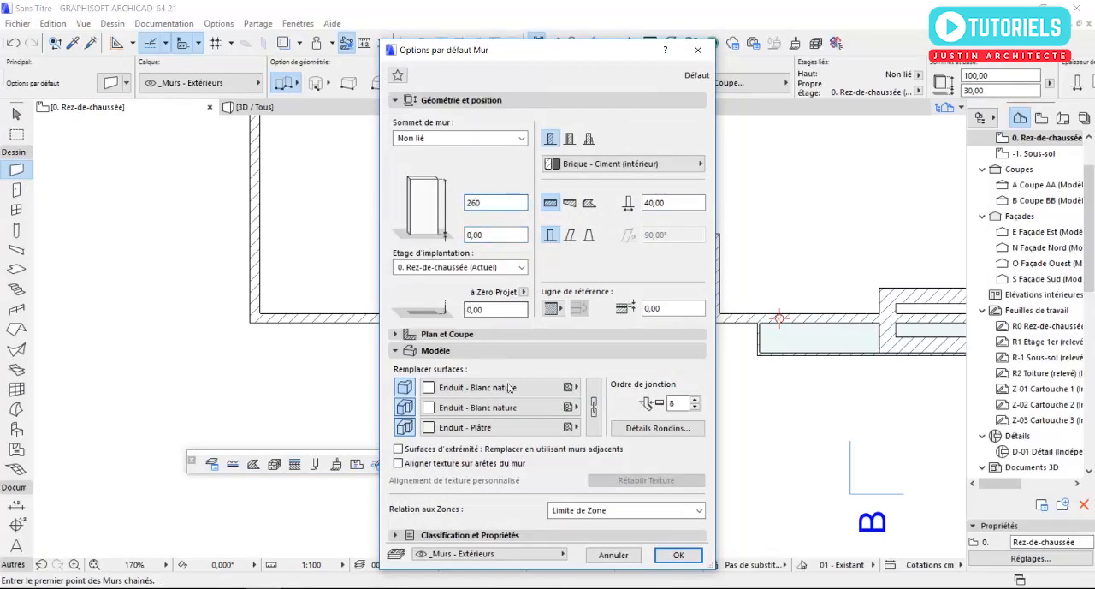
{"action": "type", "text": "260"}
{"action": "left_click", "coordinate": [678, 555]}
- Choose the Bardage - Blanc surface for the default wall and link it to all wall faces
{"action": "scroll", "coordinate": [200, 204], "scroll_direction": "up", "scroll_amount": 2}
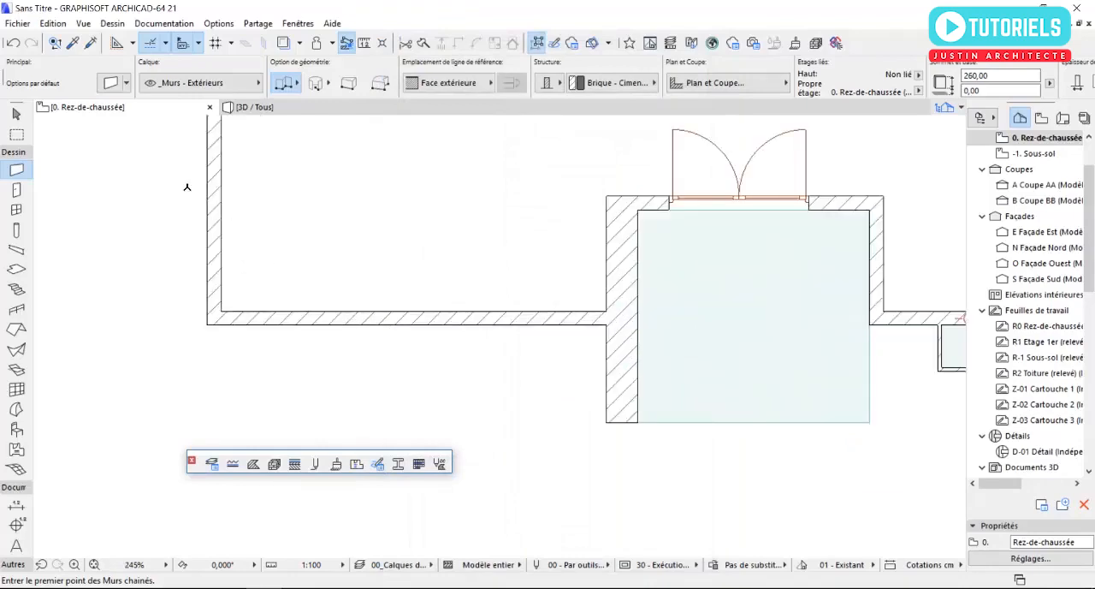
{"action": "left_click", "coordinate": [120, 84]}
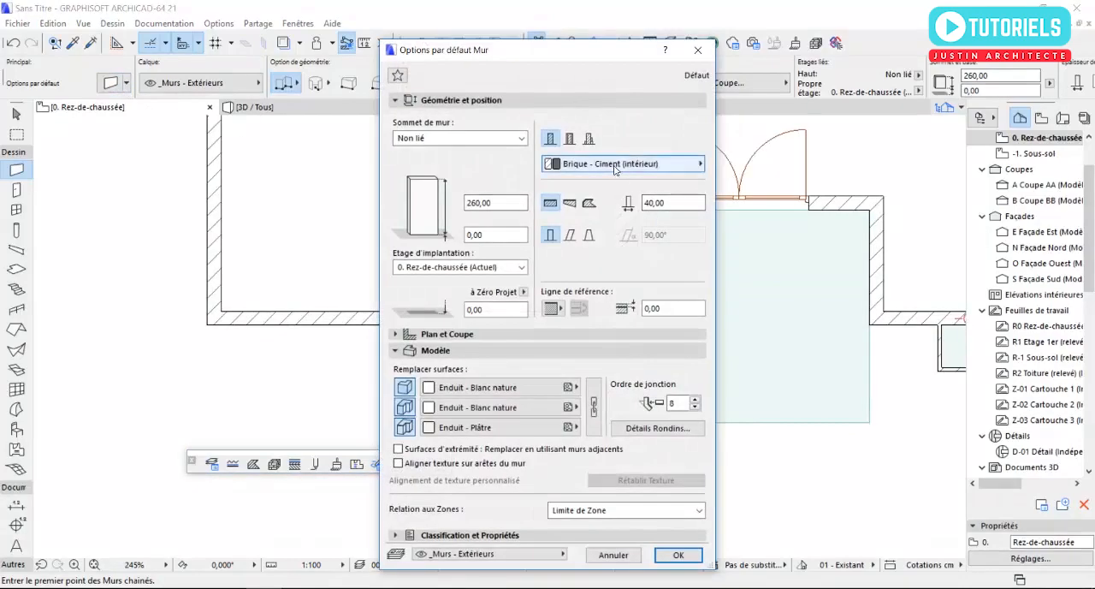
{"action": "left_click", "coordinate": [483, 388]}
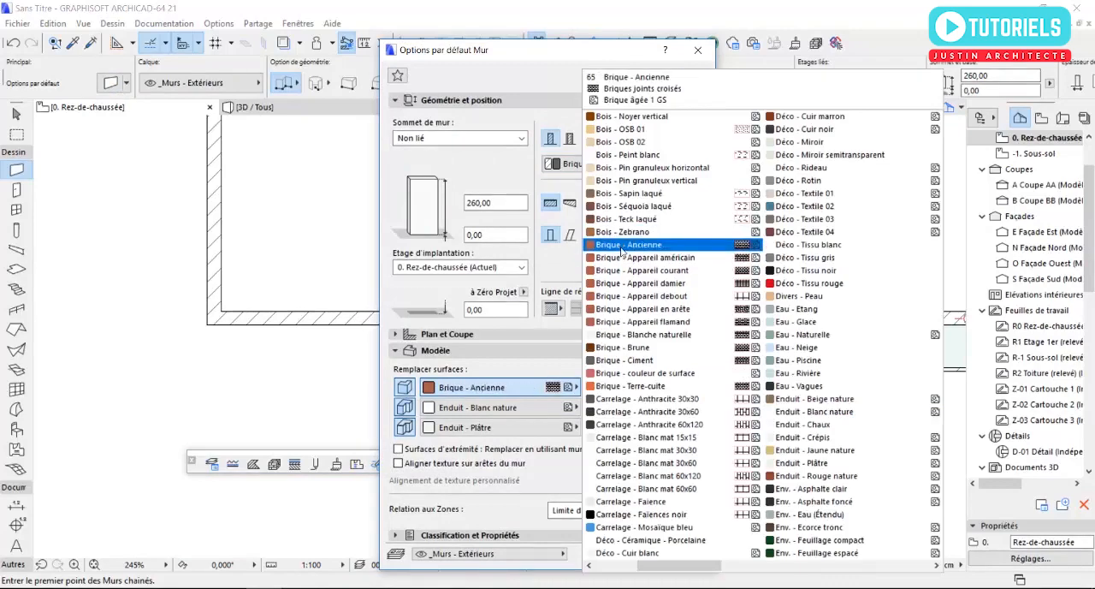
{"action": "scroll", "coordinate": [625, 231], "scroll_direction": "up", "scroll_amount": 2}
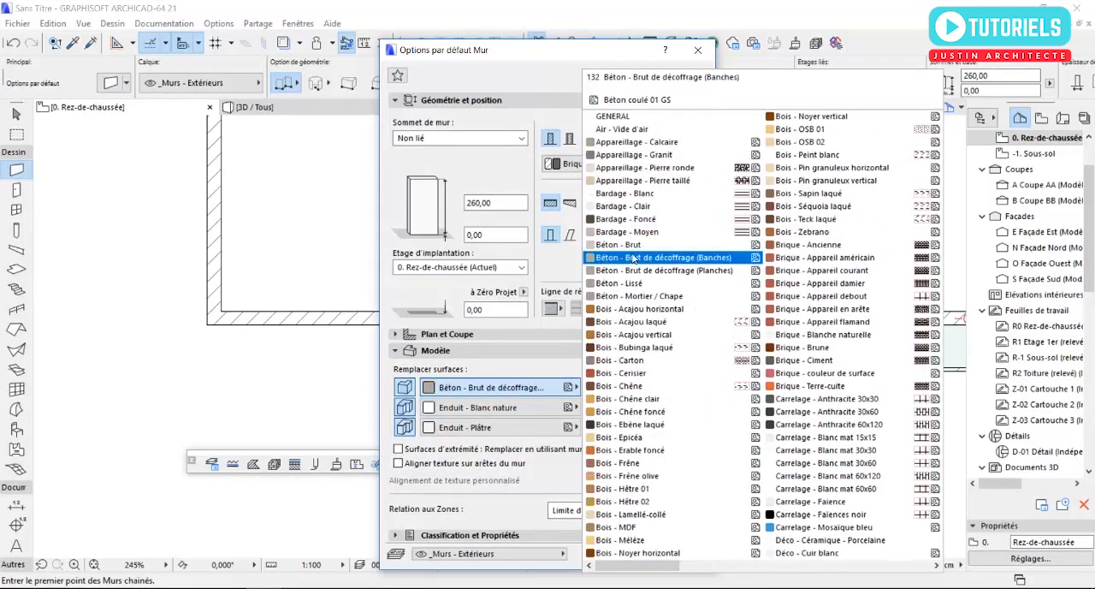
{"action": "left_click", "coordinate": [625, 193]}
{"action": "left_click", "coordinate": [592, 406]}
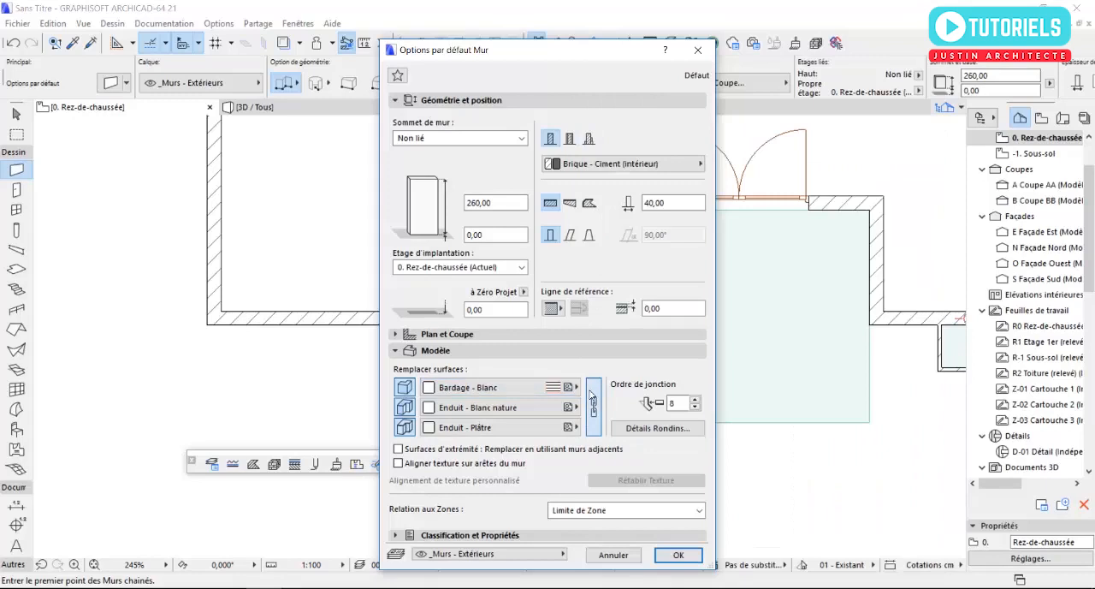
{"action": "left_click", "coordinate": [677, 554]}
- Draw a pillar-like wall about 65 cm long across the south façade wall, west of the entrance
{"action": "scroll", "coordinate": [351, 323], "scroll_direction": "up", "scroll_amount": 2}
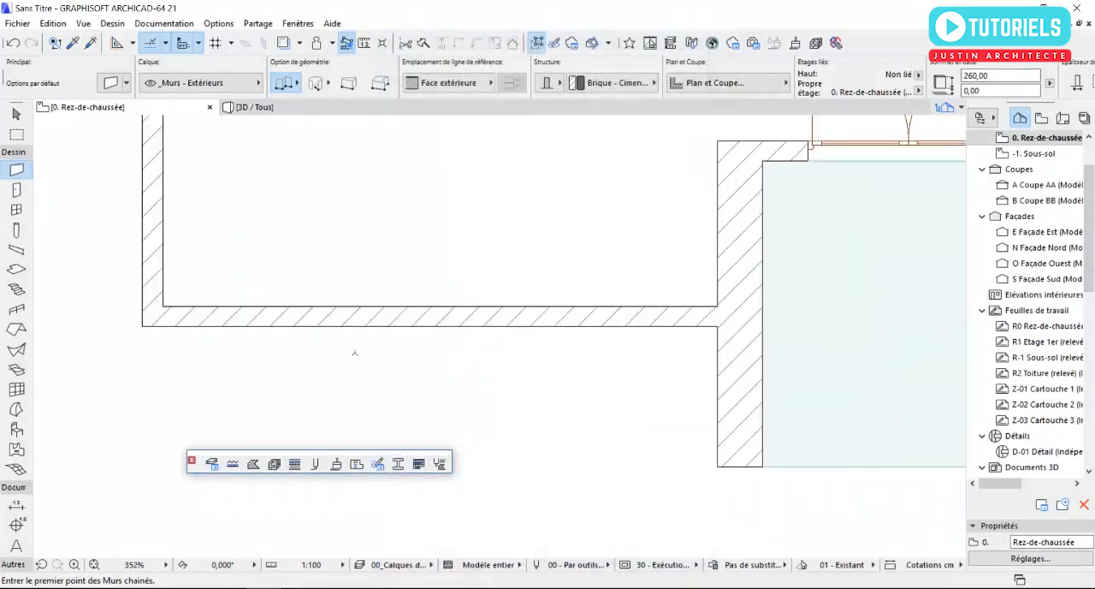
{"action": "left_click", "coordinate": [342, 352]}
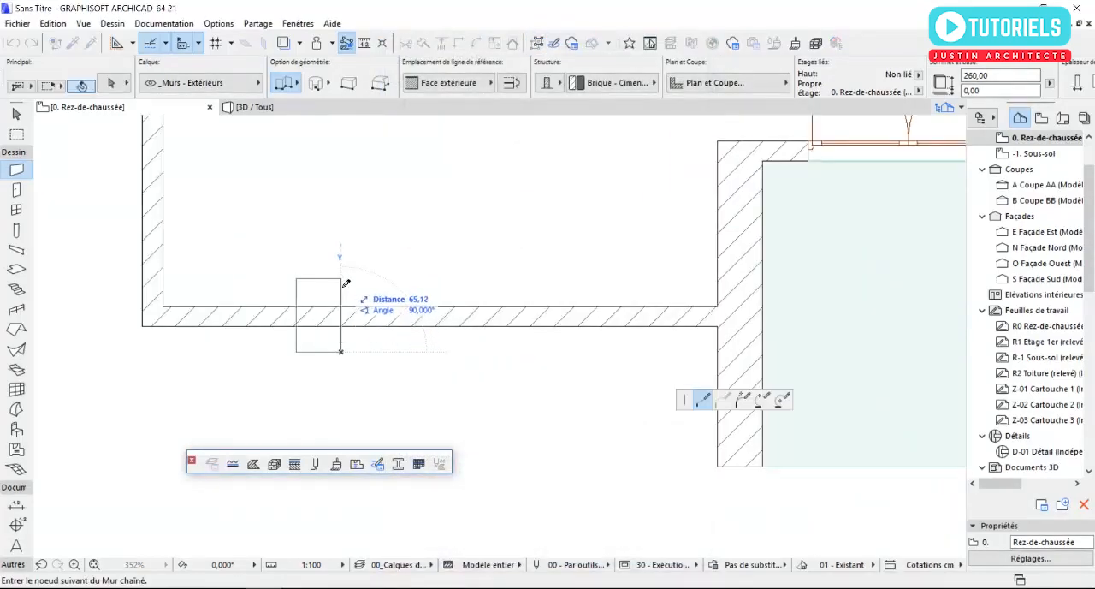
{"action": "double_click", "coordinate": [342, 283]}
{"action": "key", "text": "Escape"}
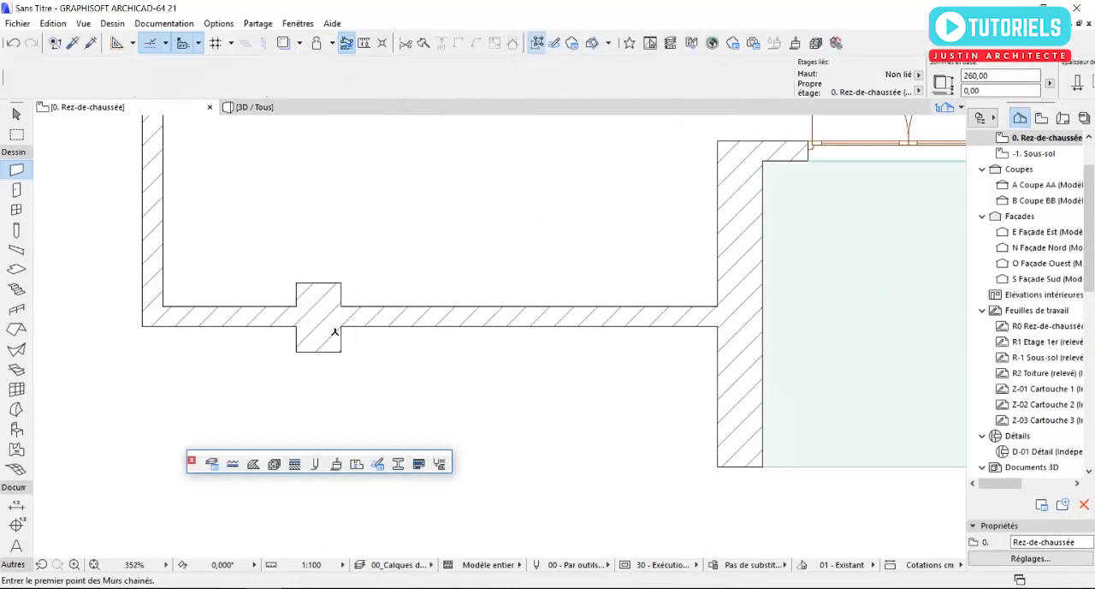
- Copy the pillar twice toward the entrance at a spacing of about 64 cm and show the model in 3D
{"action": "left_click", "coordinate": [340, 350]}
{"action": "left_click", "coordinate": [341, 352]}
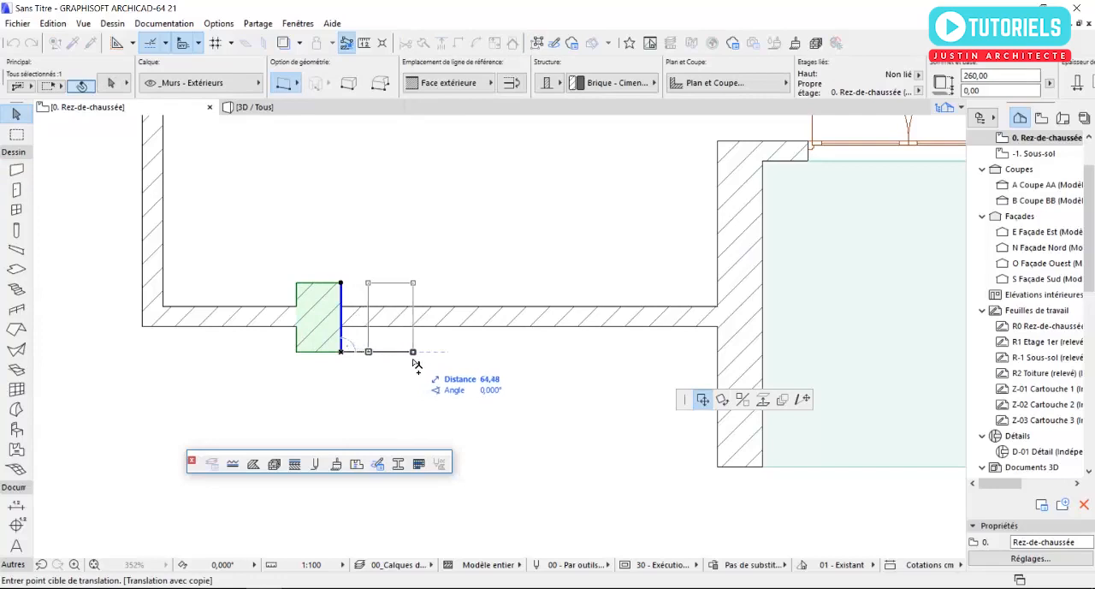
{"action": "left_click", "coordinate": [413, 352]}
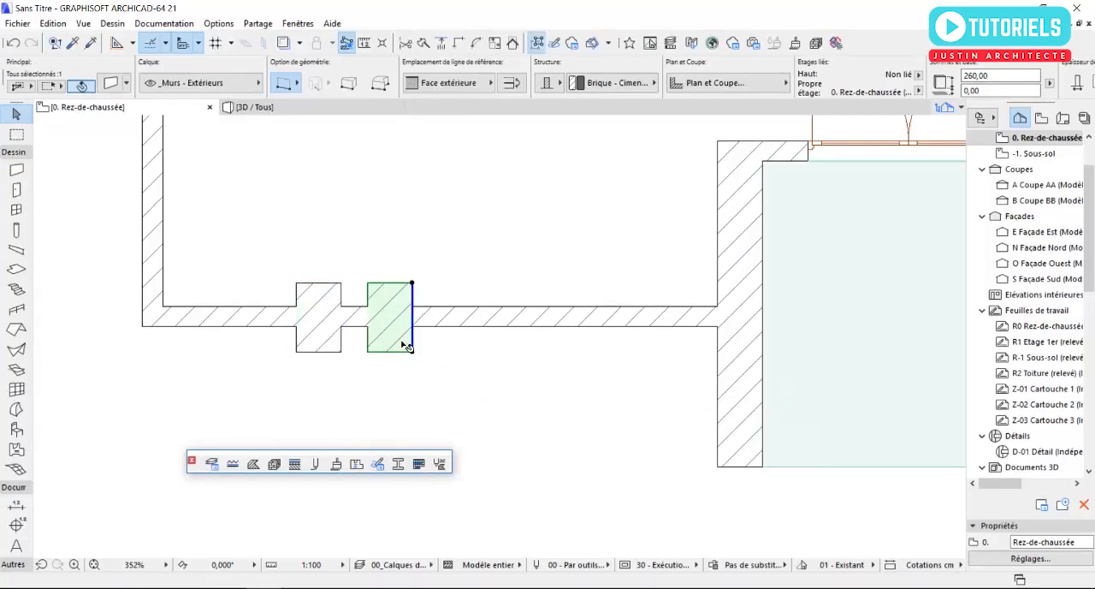
{"action": "right_click", "coordinate": [407, 345]}
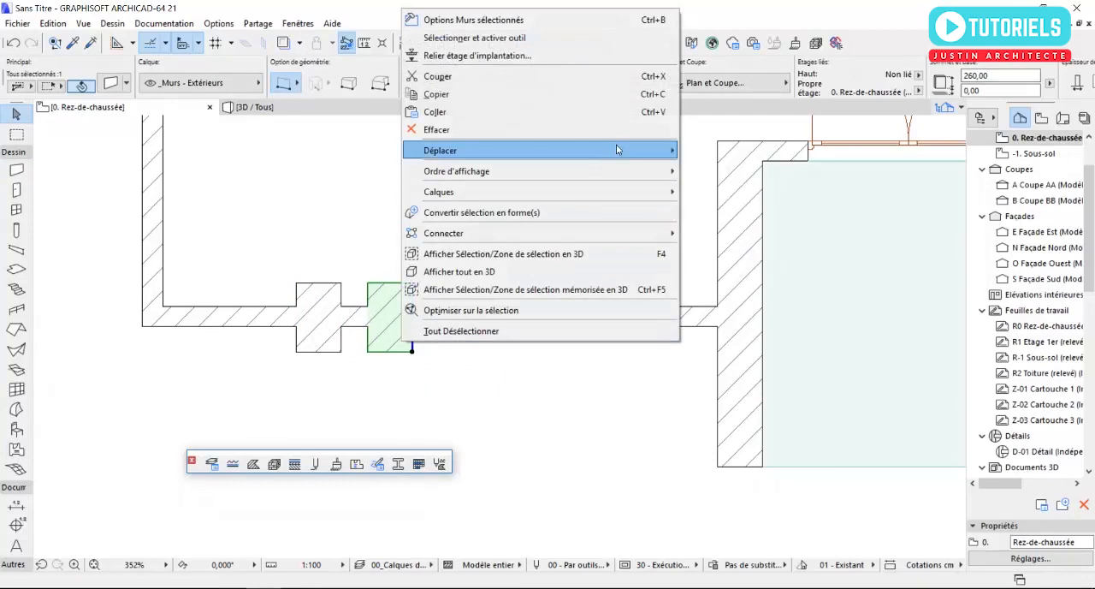
{"action": "mouse_move", "coordinate": [616, 150]}
{"action": "left_click", "coordinate": [739, 224]}
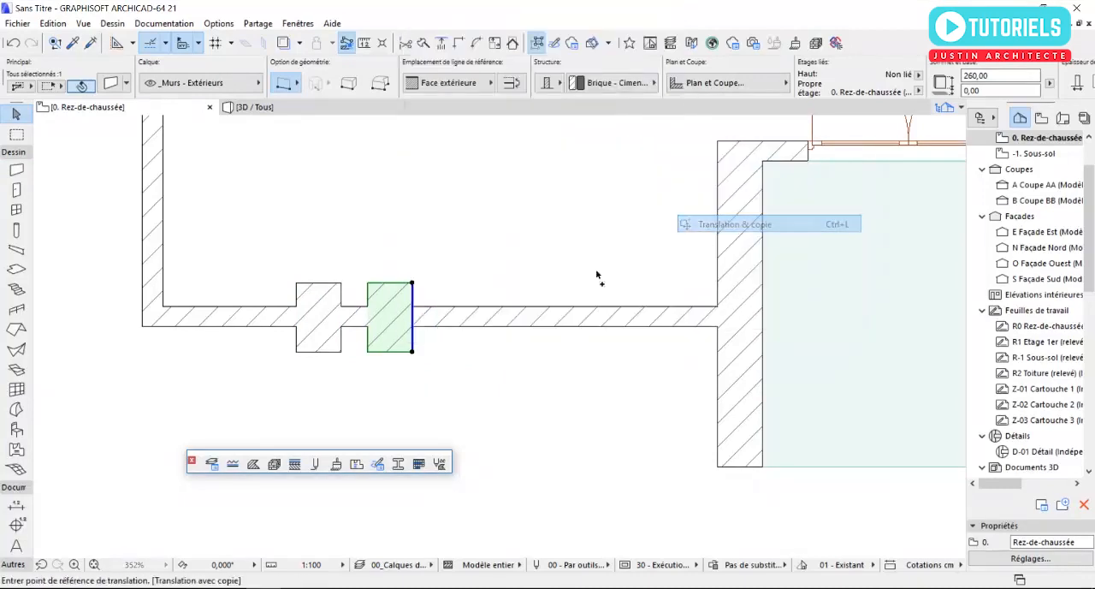
{"action": "left_click", "coordinate": [343, 352]}
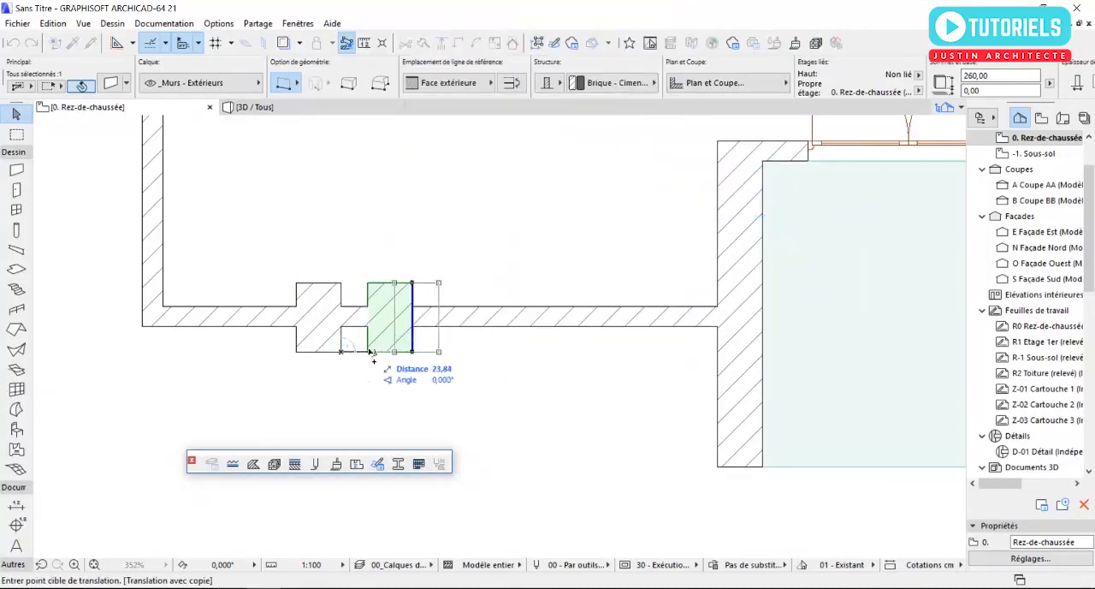
{"action": "left_click", "coordinate": [413, 353]}
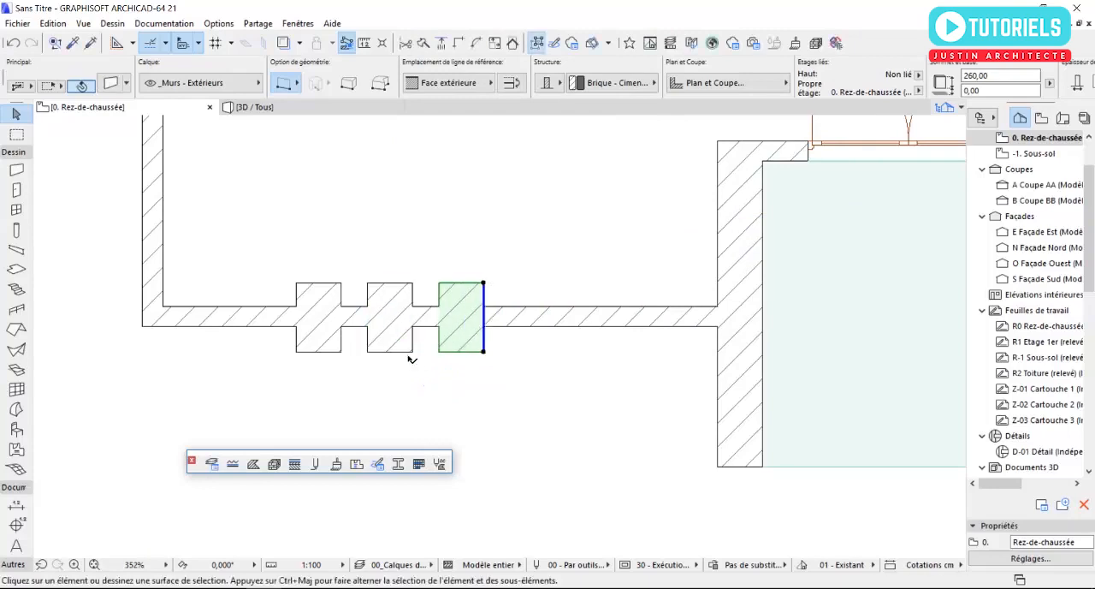
{"action": "key", "text": "Escape"}
{"action": "scroll", "coordinate": [352, 362], "scroll_direction": "up", "scroll_amount": 3}
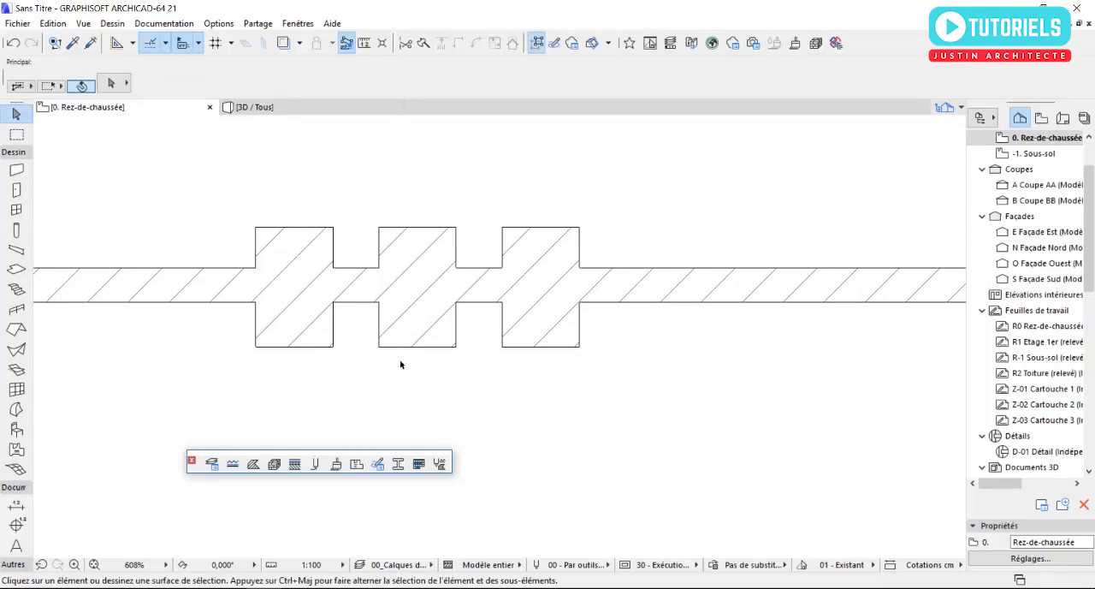
{"action": "key", "text": "F3"}
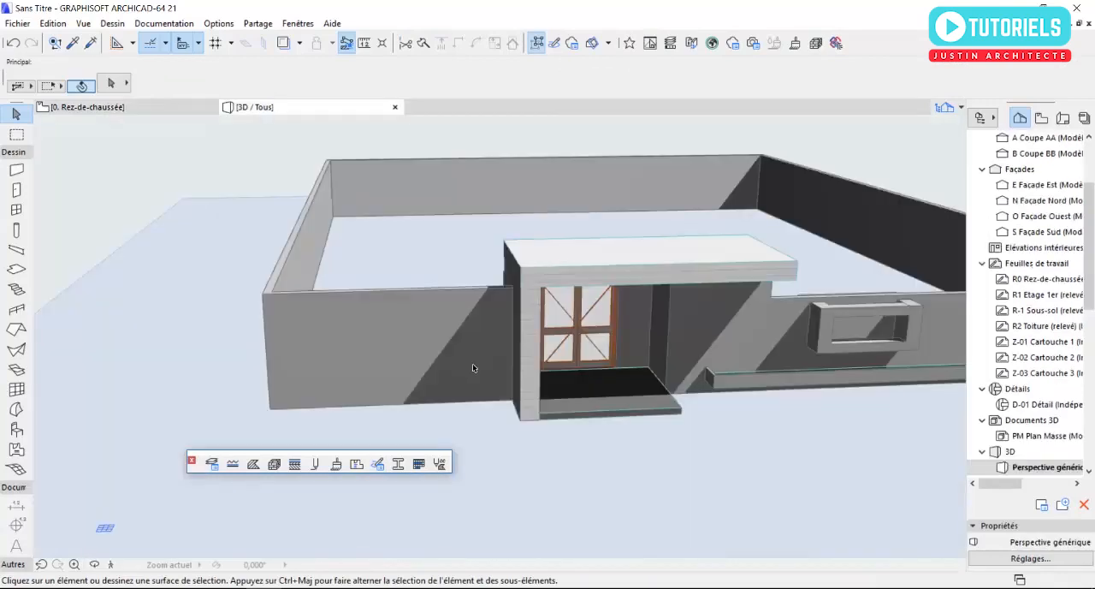
- Apply the Bardage - Blanc surface to the four walls of the rectangular frame on the south façade
{"action": "scroll", "coordinate": [363, 325], "scroll_direction": "up", "scroll_amount": 3}
{"action": "middle_click_drag", "start_coordinate": [363, 325], "coordinate": [721, 293]}
{"action": "left_click", "coordinate": [785, 298]}
{"action": "left_click", "coordinate": [734, 285], "text": "shift"}
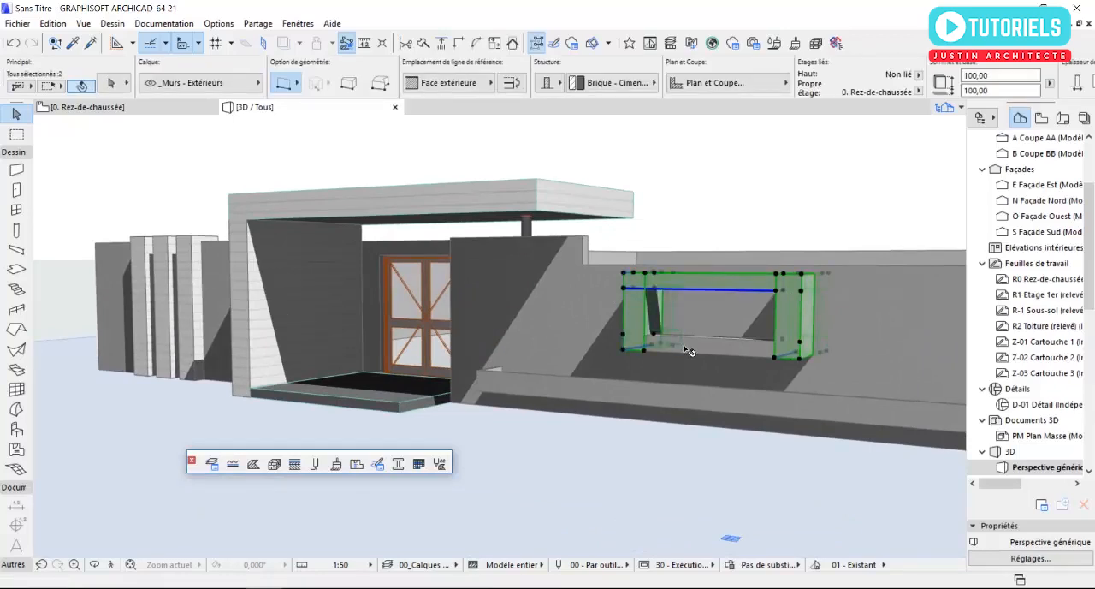
{"action": "left_click", "coordinate": [697, 344], "text": "shift"}
{"action": "left_click", "coordinate": [631, 311], "text": "shift"}
{"action": "left_click", "coordinate": [116, 89]}
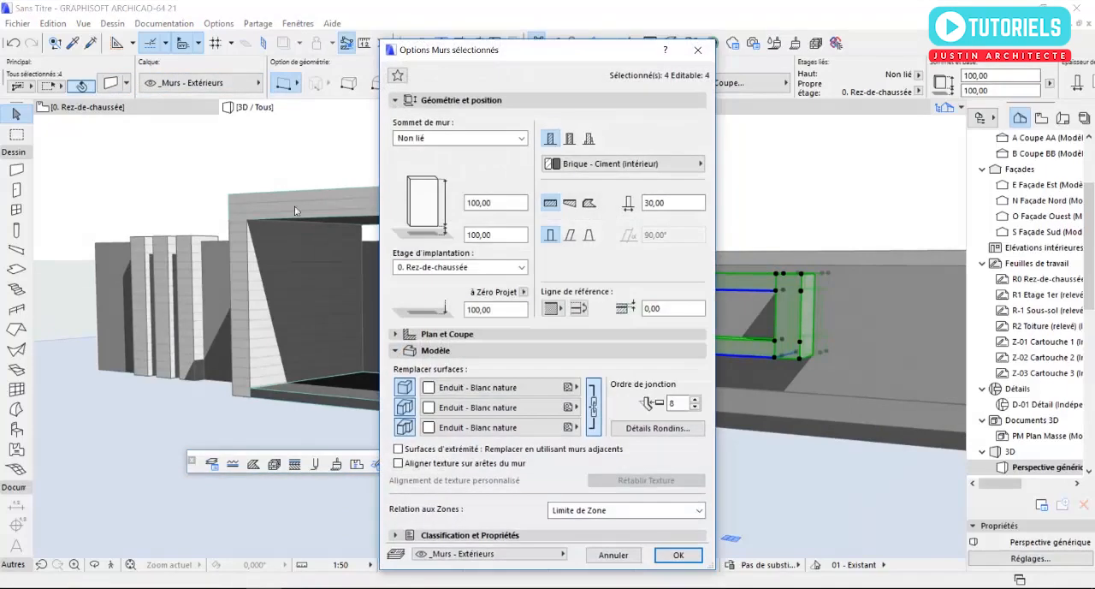
{"action": "left_click", "coordinate": [479, 386]}
{"action": "scroll", "coordinate": [580, 328], "scroll_direction": "up", "scroll_amount": 3}
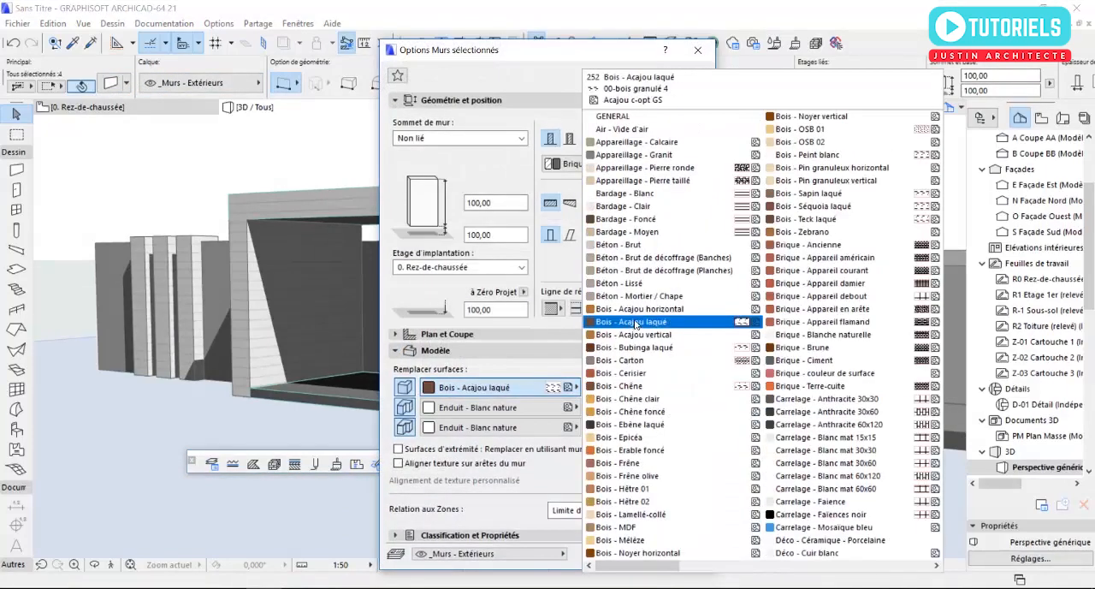
{"action": "left_click", "coordinate": [633, 190]}
{"action": "left_click", "coordinate": [678, 554]}
{"action": "left_click", "coordinate": [624, 463]}
- Apply the Bois - Zebrano surface to all faces of the planter's three thin walls
{"action": "mouse_move", "coordinate": [624, 463]}
{"action": "middle_mouse_down", "text": "shift"}
{"action": "mouse_move", "coordinate": [599, 375]}
{"action": "mouse_move", "coordinate": [504, 370]}
{"action": "mouse_move", "coordinate": [777, 415]}
{"action": "mouse_move", "coordinate": [674, 448]}
{"action": "mouse_move", "coordinate": [710, 440]}
{"action": "middle_mouse_up", "text": "shift"}
{"action": "left_click", "coordinate": [671, 435]}
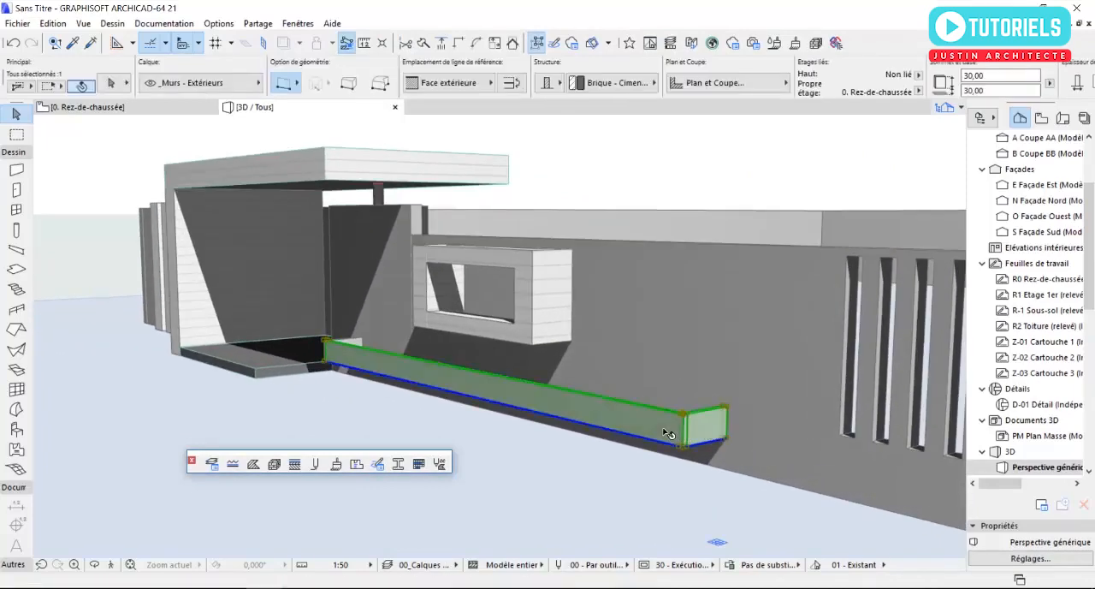
{"action": "middle_click_drag", "start_coordinate": [403, 373], "coordinate": [283, 284], "text": "shift"}
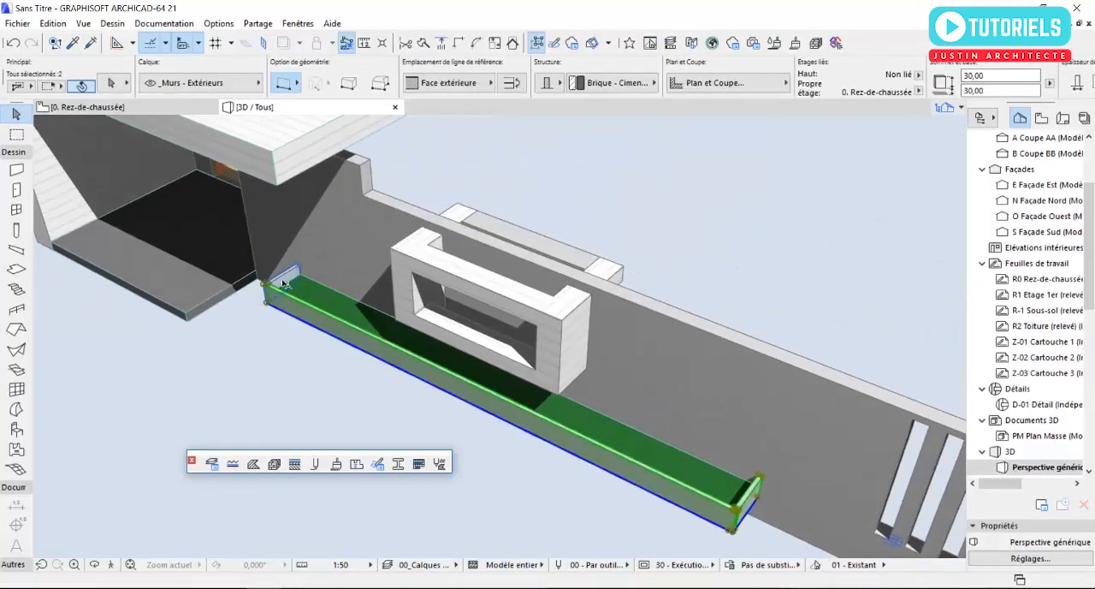
{"action": "left_click", "coordinate": [115, 86]}
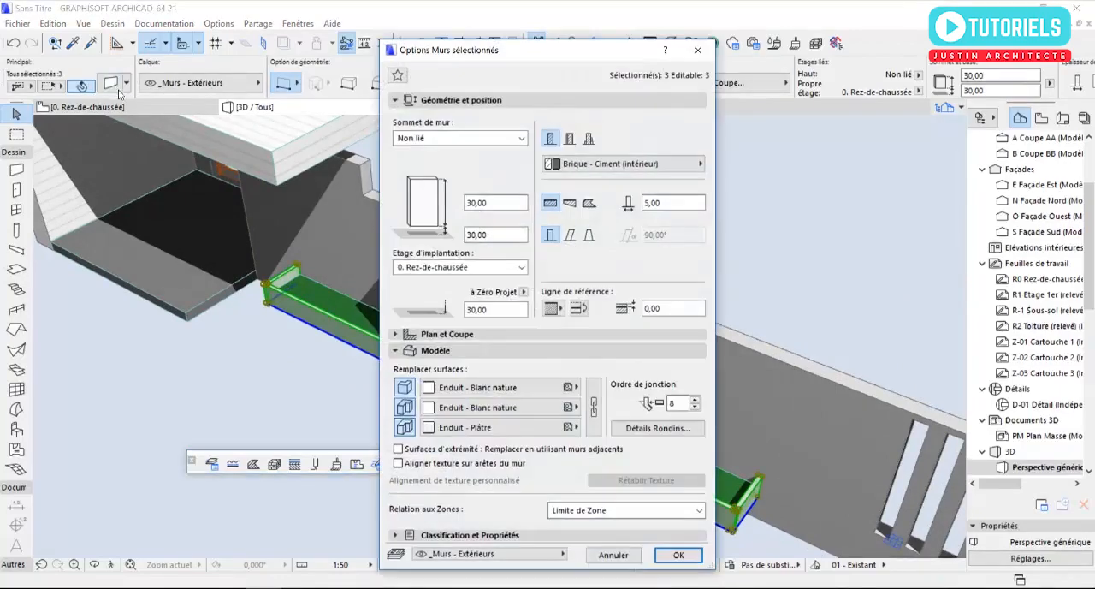
{"action": "left_click", "coordinate": [512, 392]}
{"action": "left_click", "coordinate": [638, 398]}
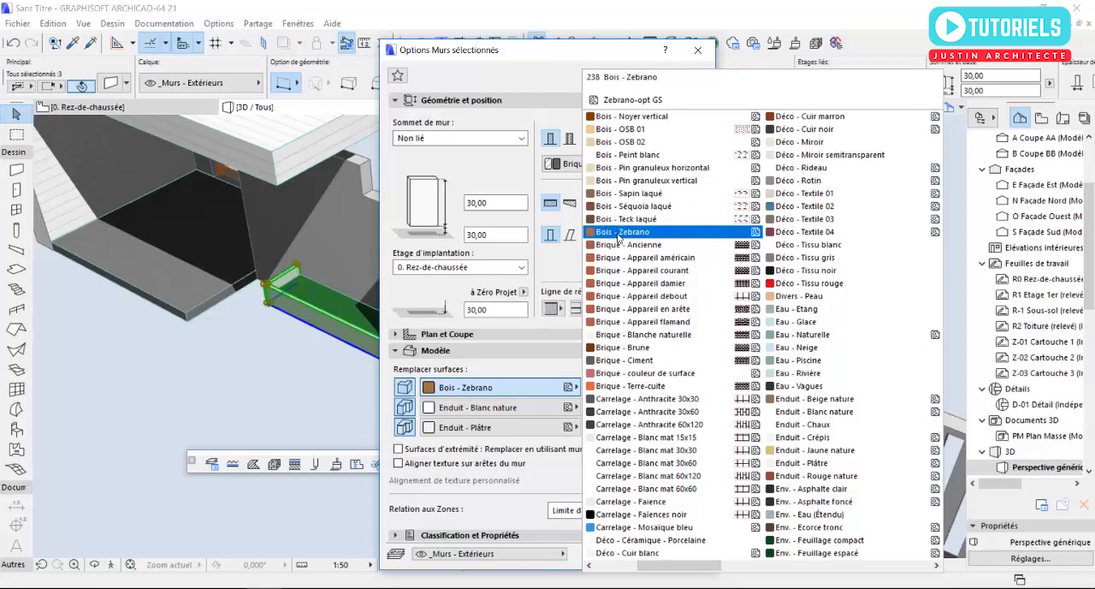
{"action": "left_click", "coordinate": [619, 235]}
{"action": "left_click", "coordinate": [593, 403]}
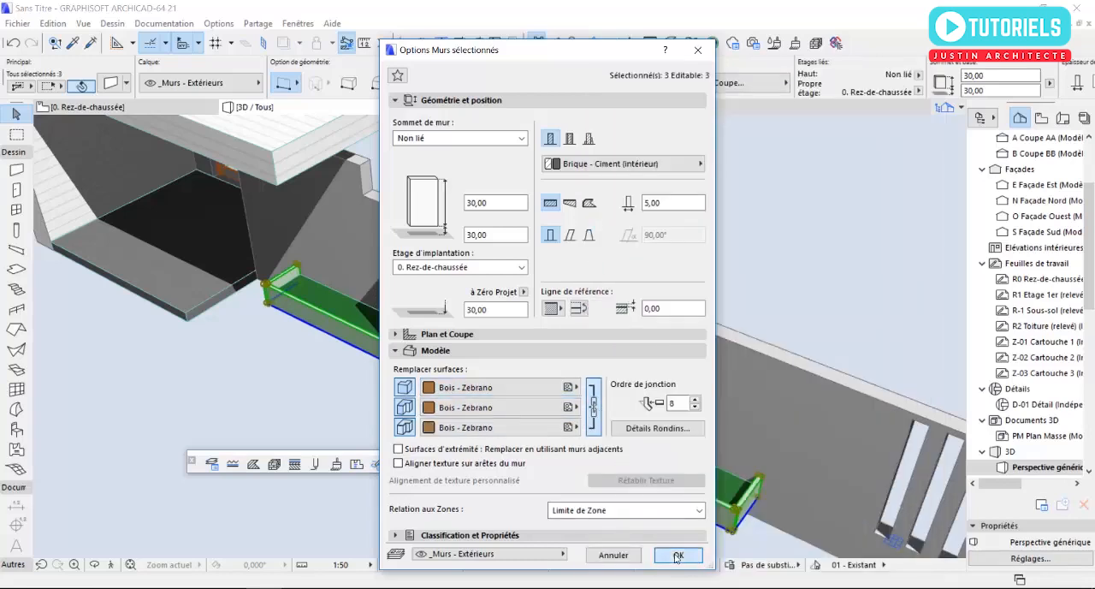
{"action": "left_click", "coordinate": [677, 555]}
{"action": "left_click", "coordinate": [579, 486]}
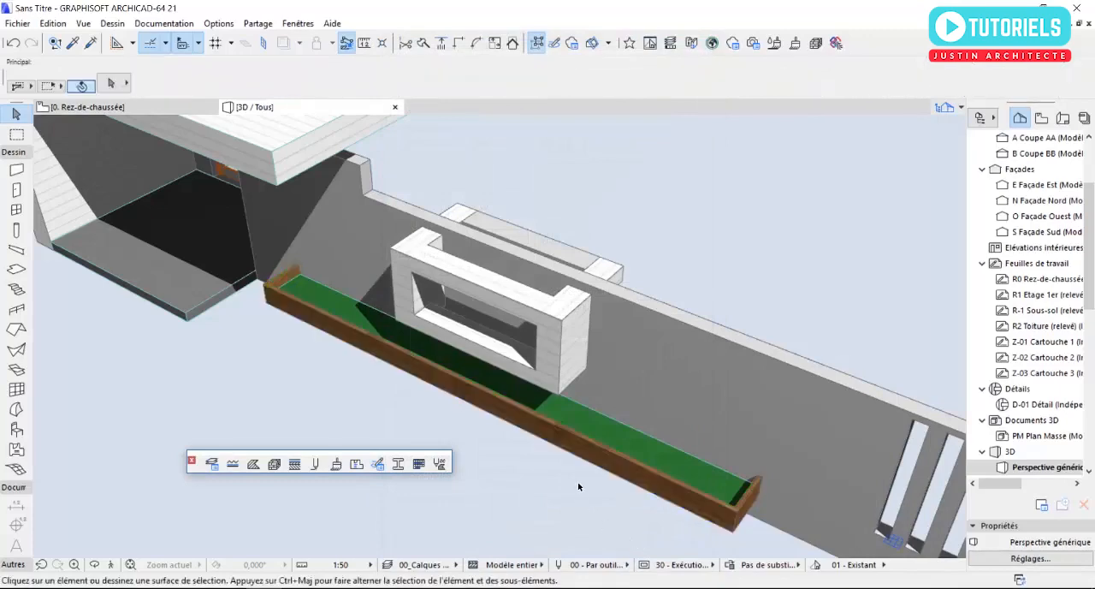
- Examine the planter and the frame on the south façade from several angles in 3D
{"action": "middle_click_drag", "start_coordinate": [589, 488], "coordinate": [570, 392], "text": "shift"}
{"action": "scroll", "coordinate": [573, 421], "scroll_direction": "up", "scroll_amount": 1}
{"action": "middle_click_drag", "start_coordinate": [671, 412], "coordinate": [586, 435], "text": "shift"}
{"action": "scroll", "coordinate": [583, 433], "scroll_direction": "down", "scroll_amount": 2}
- On the ground-floor plan, draw a rectangular slab along the south façade from its south-east corner to beyond its south-west corner
{"action": "key", "text": "F2"}
{"action": "scroll", "coordinate": [524, 426], "scroll_direction": "down", "scroll_amount": 4}
{"action": "scroll", "coordinate": [500, 419], "scroll_direction": "down", "scroll_amount": 8}
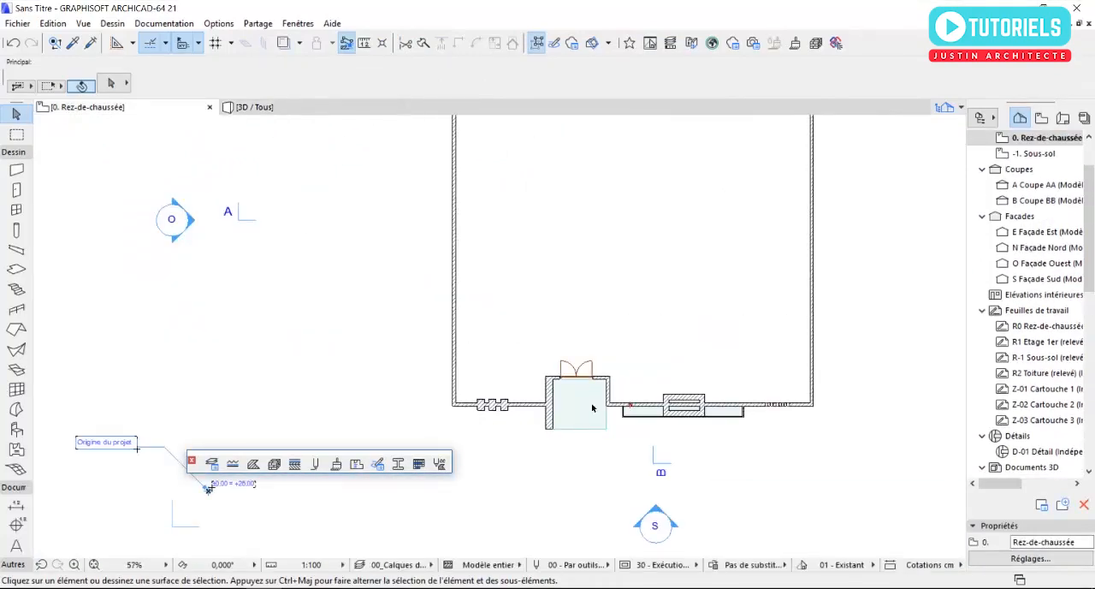
{"action": "scroll", "coordinate": [410, 329], "scroll_direction": "up", "scroll_amount": 2}
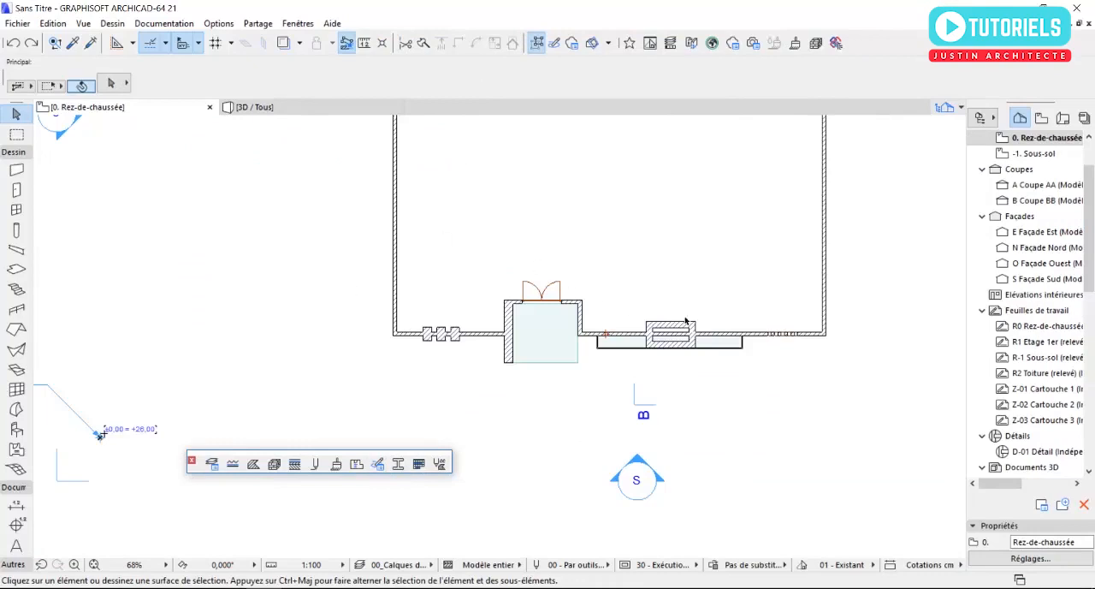
{"action": "scroll", "coordinate": [685, 320], "scroll_direction": "up", "scroll_amount": 5}
{"action": "left_click", "coordinate": [16, 268]}
{"action": "scroll", "coordinate": [753, 376], "scroll_direction": "up", "scroll_amount": 5}
{"action": "middle_click_drag", "start_coordinate": [887, 339], "coordinate": [740, 345]}
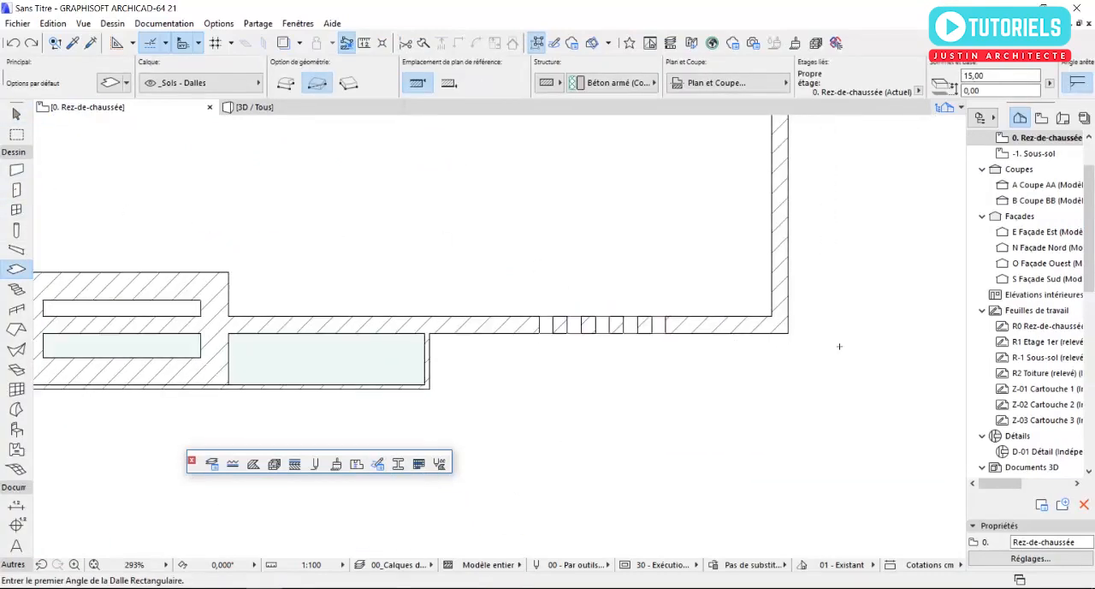
{"action": "left_click", "coordinate": [791, 340]}
{"action": "scroll", "coordinate": [791, 342], "scroll_direction": "down", "scroll_amount": 10}
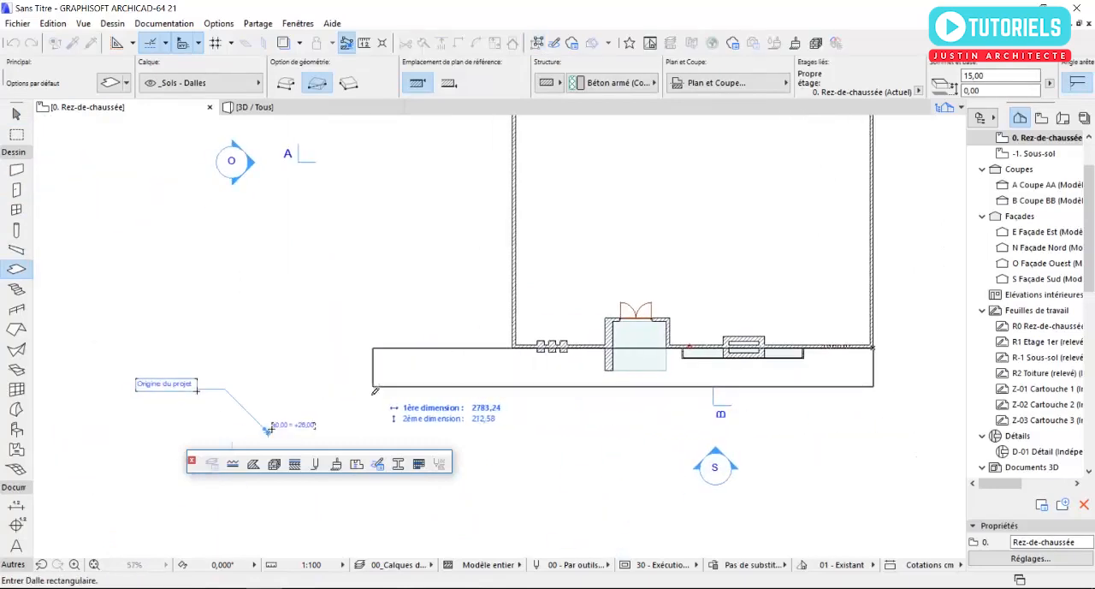
{"action": "left_click", "coordinate": [339, 380]}
{"action": "key", "text": "Escape"}
- Move the south slab horizontally eastward so that it extends beyond both ends of the south façade
{"action": "left_click", "coordinate": [346, 354]}
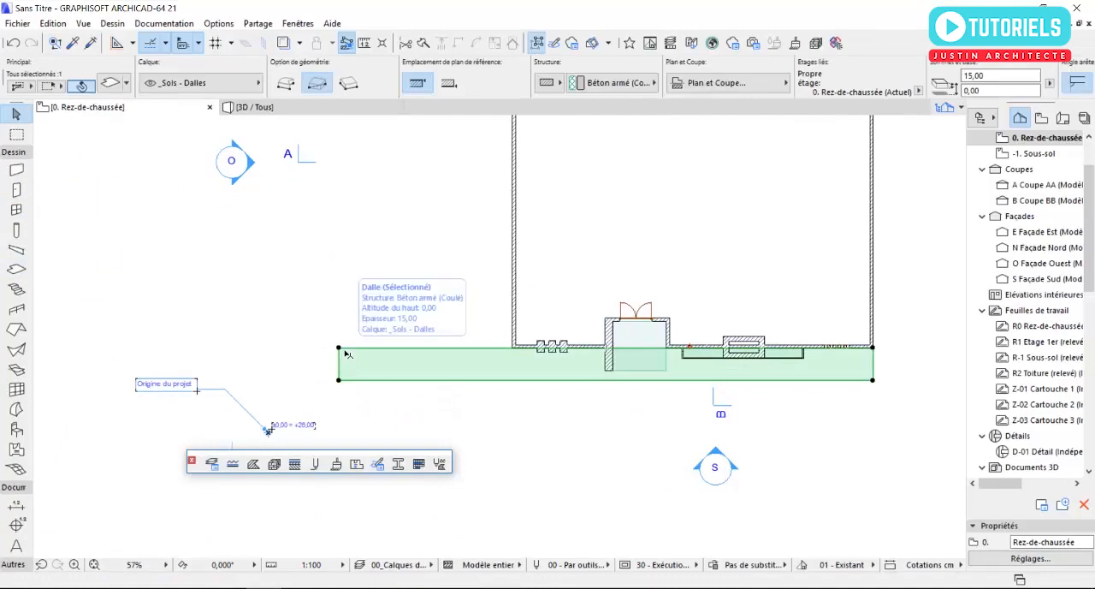
{"action": "left_click", "coordinate": [339, 347]}
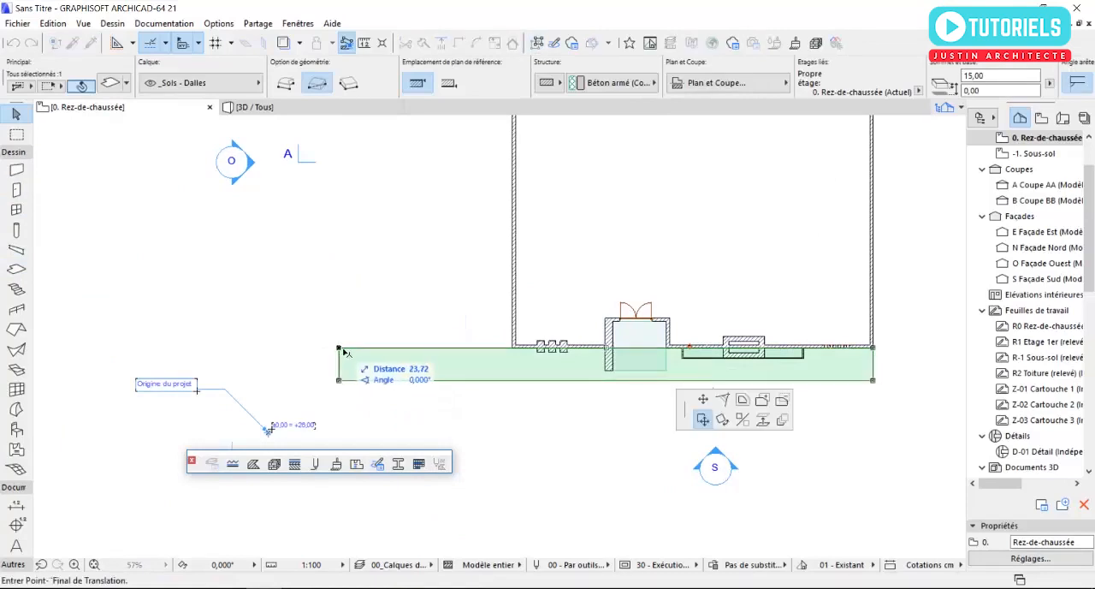
{"action": "left_click", "coordinate": [396, 348]}
{"action": "scroll", "coordinate": [701, 385], "scroll_direction": "up", "scroll_amount": 4}
{"action": "middle_click_drag", "start_coordinate": [610, 382], "coordinate": [479, 379]}
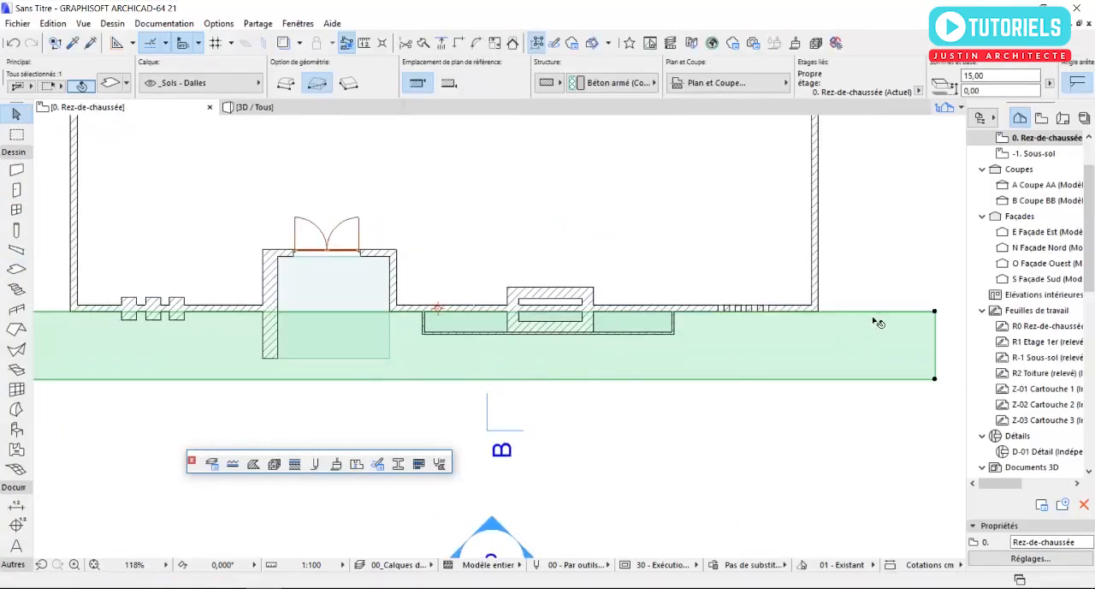
- Subtract a rectangle of about 299 × 126 cm from the south slab where it overlaps the entrance slab
{"action": "left_click", "coordinate": [935, 313]}
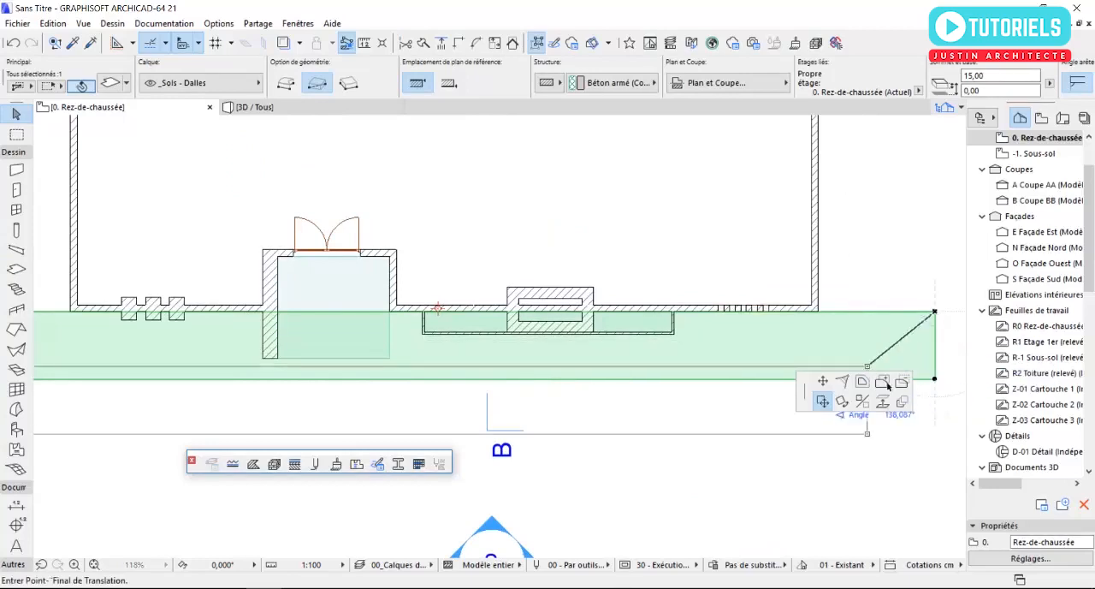
{"action": "left_click", "coordinate": [781, 400]}
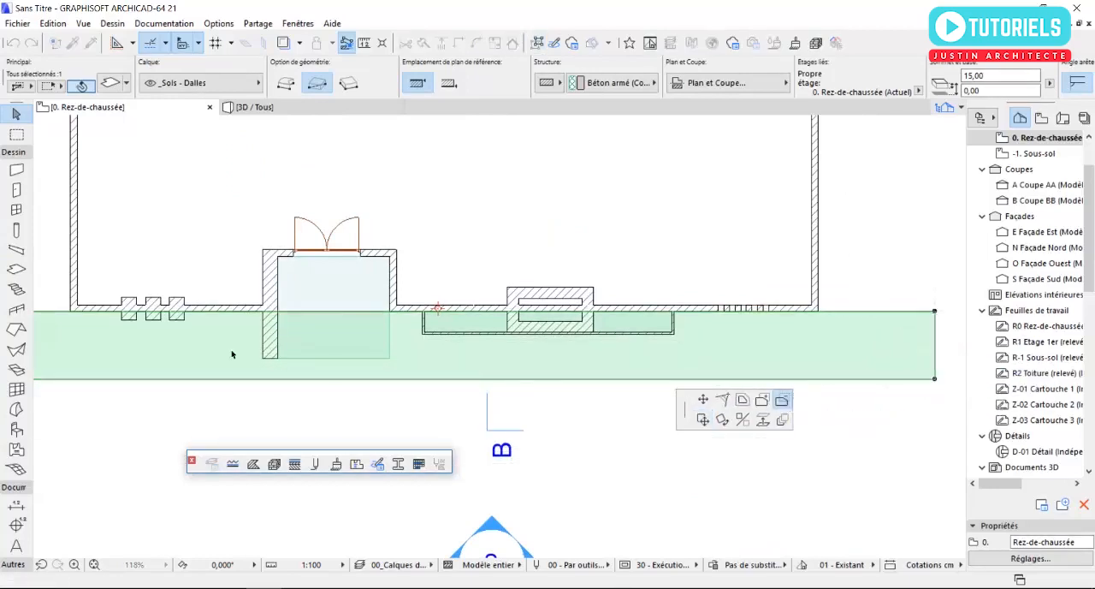
{"action": "scroll", "coordinate": [286, 366], "scroll_direction": "up", "scroll_amount": 4}
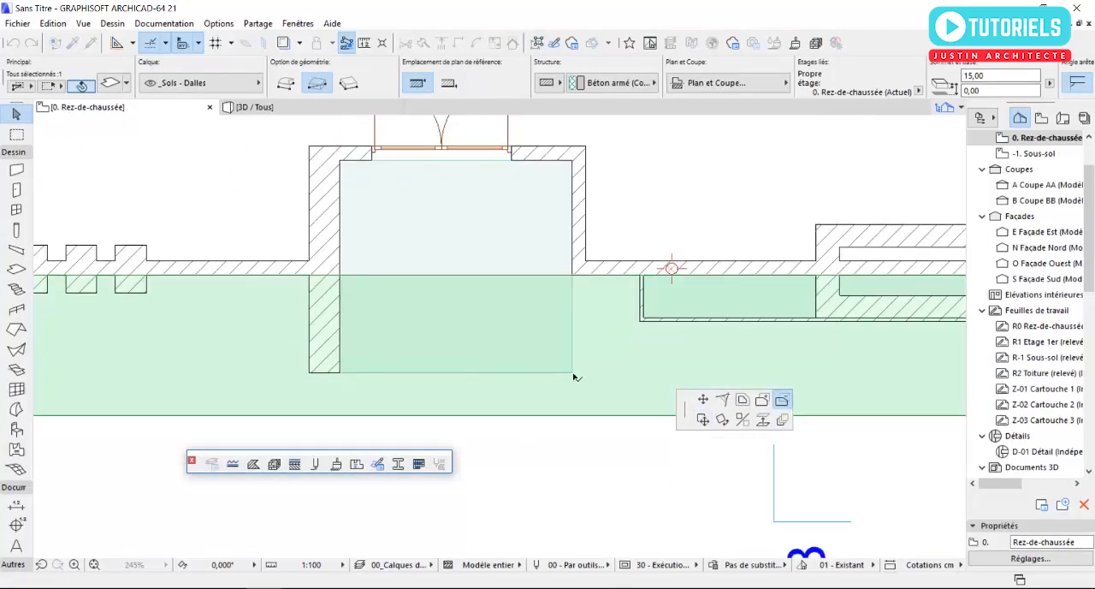
{"action": "left_click", "coordinate": [571, 372]}
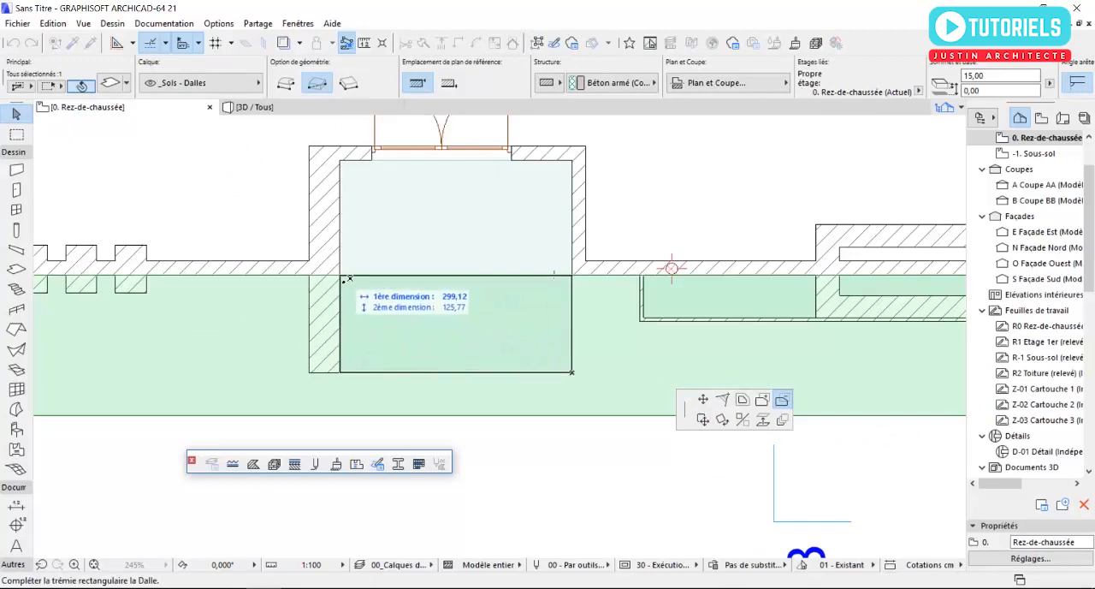
{"action": "left_click", "coordinate": [341, 276]}
- Subtract the footprints of the three clad pillars west of the entrance from the south slab
{"action": "scroll", "coordinate": [559, 359], "scroll_direction": "up", "scroll_amount": 4}
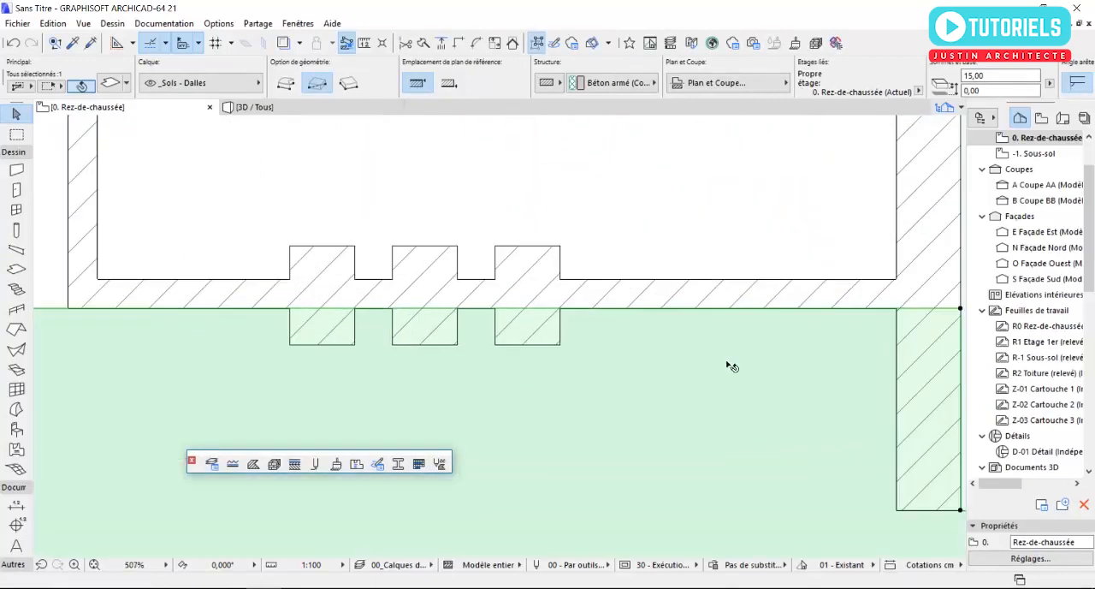
{"action": "scroll", "coordinate": [732, 366], "scroll_direction": "down", "scroll_amount": 3}
{"action": "left_click", "coordinate": [769, 333]}
{"action": "scroll", "coordinate": [518, 348], "scroll_direction": "up", "scroll_amount": 3}
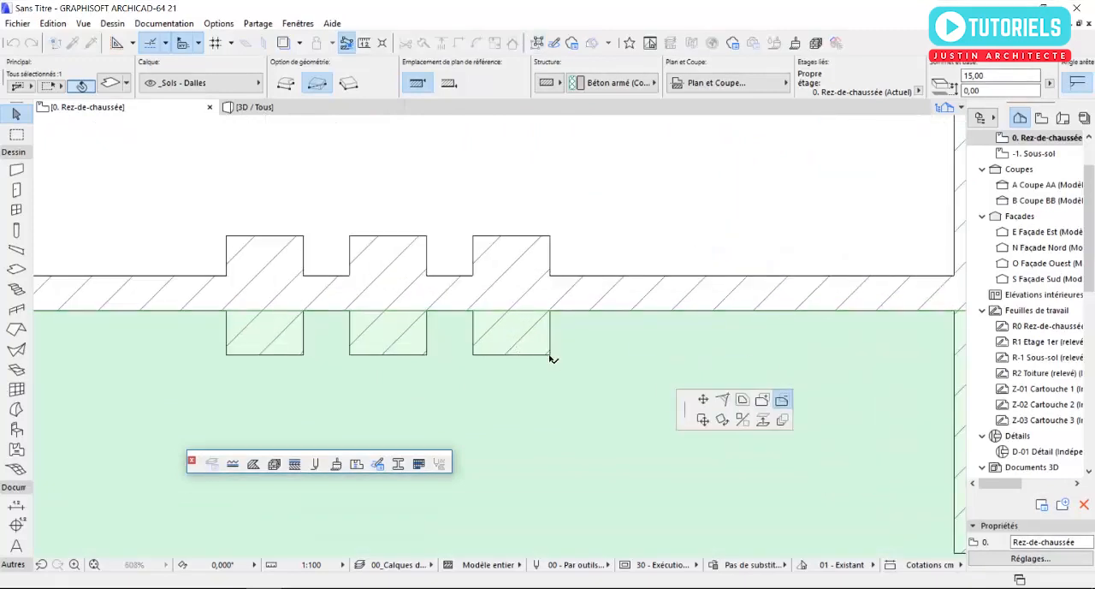
{"action": "left_click", "coordinate": [551, 354]}
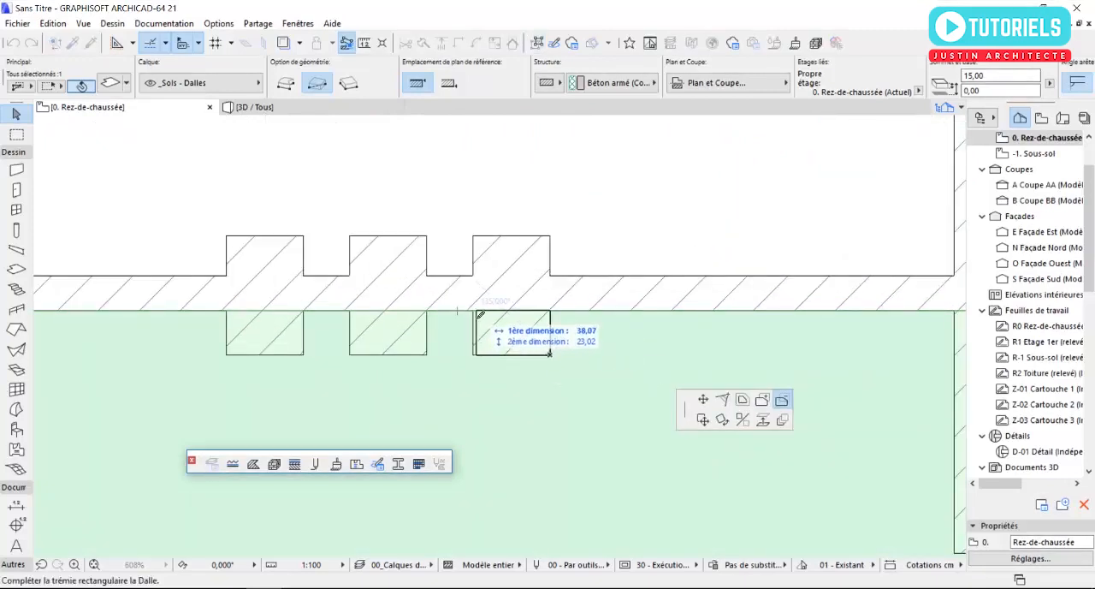
{"action": "left_click", "coordinate": [474, 312]}
{"action": "left_click", "coordinate": [473, 312]}
{"action": "left_click", "coordinate": [426, 354]}
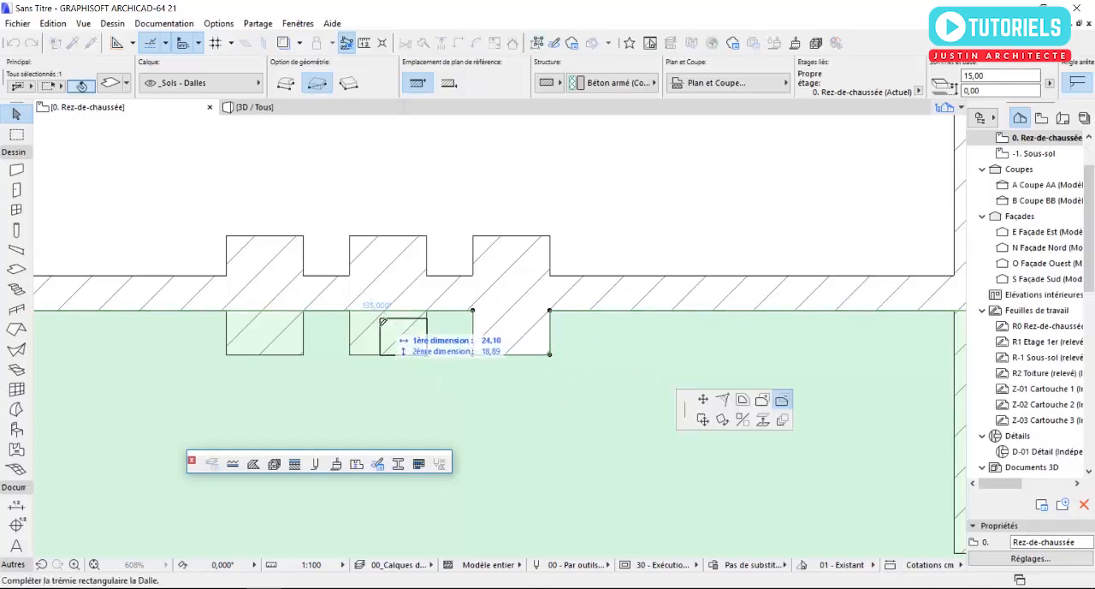
{"action": "left_click", "coordinate": [349, 310]}
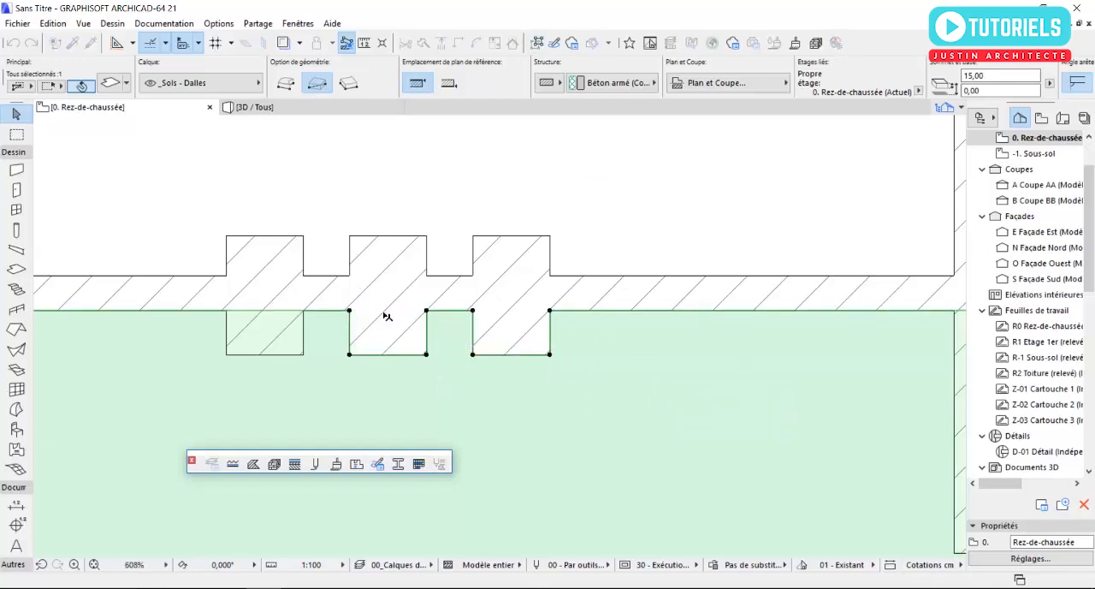
{"action": "left_click", "coordinate": [473, 311]}
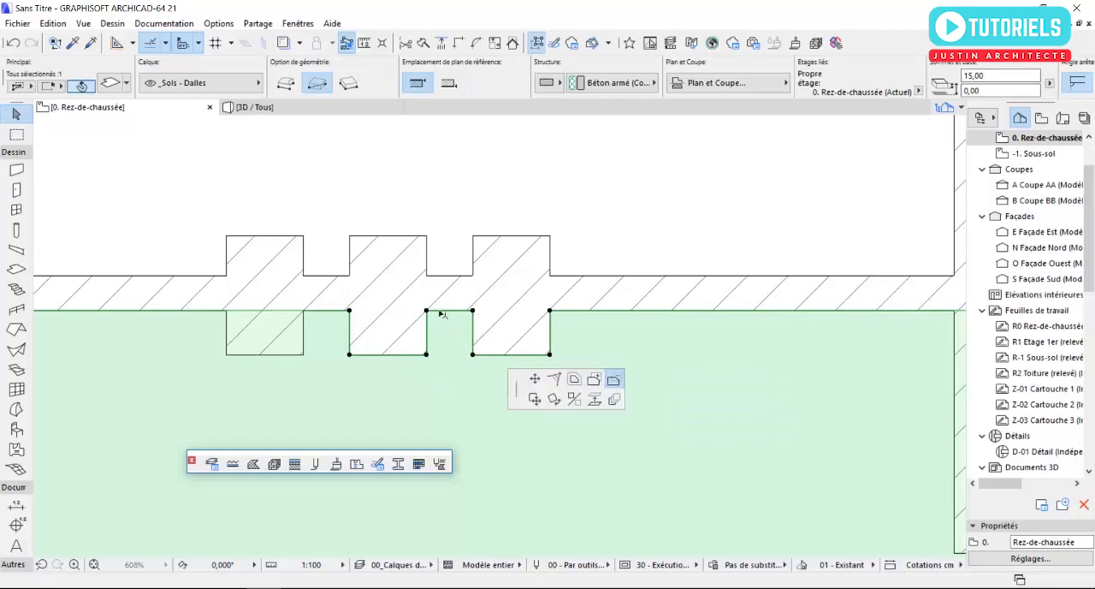
{"action": "left_click", "coordinate": [304, 354]}
{"action": "left_click", "coordinate": [226, 310]}
{"action": "scroll", "coordinate": [276, 364], "scroll_direction": "down", "scroll_amount": 3}
{"action": "scroll", "coordinate": [276, 364], "scroll_direction": "down", "scroll_amount": 3}
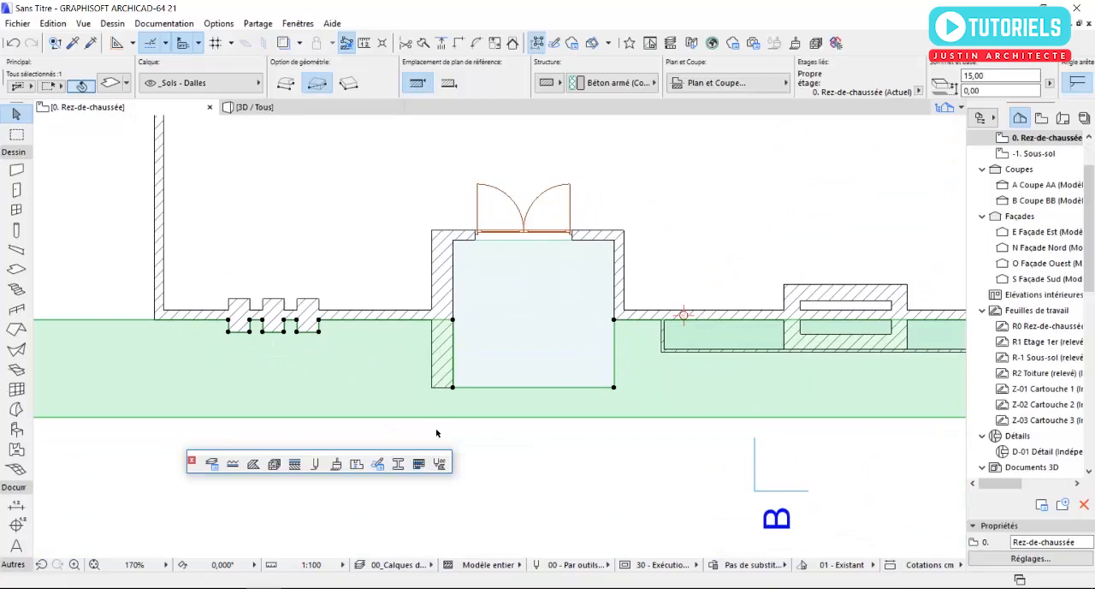
- Subtract the footprint of the thick wall west of the entrance, about 40 × 126 cm, from the south slab
{"action": "scroll", "coordinate": [438, 371], "scroll_direction": "up", "scroll_amount": 3}
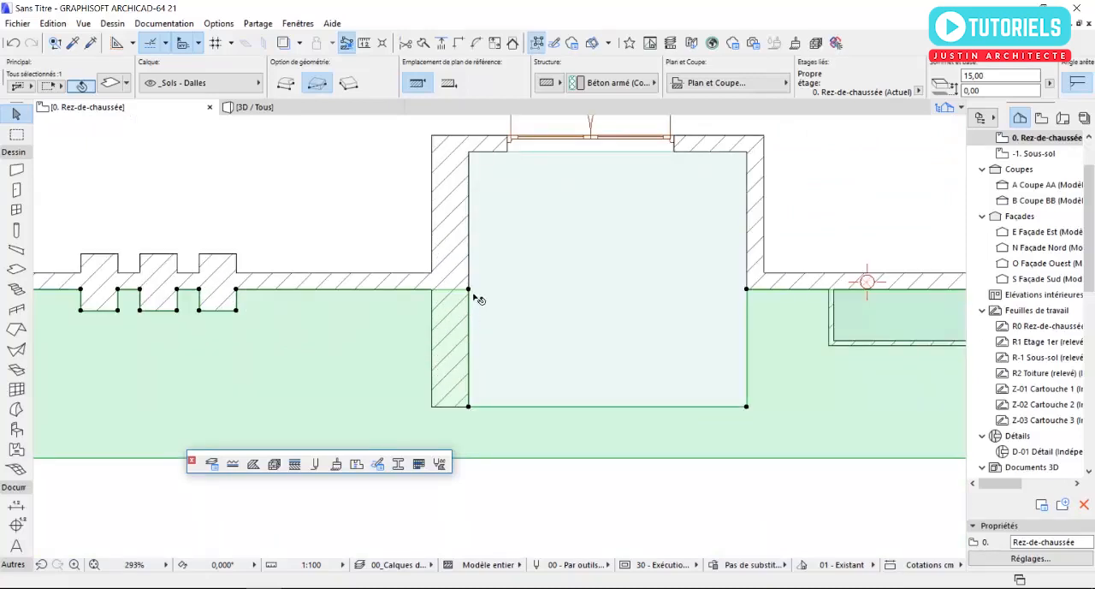
{"action": "left_click", "coordinate": [468, 296]}
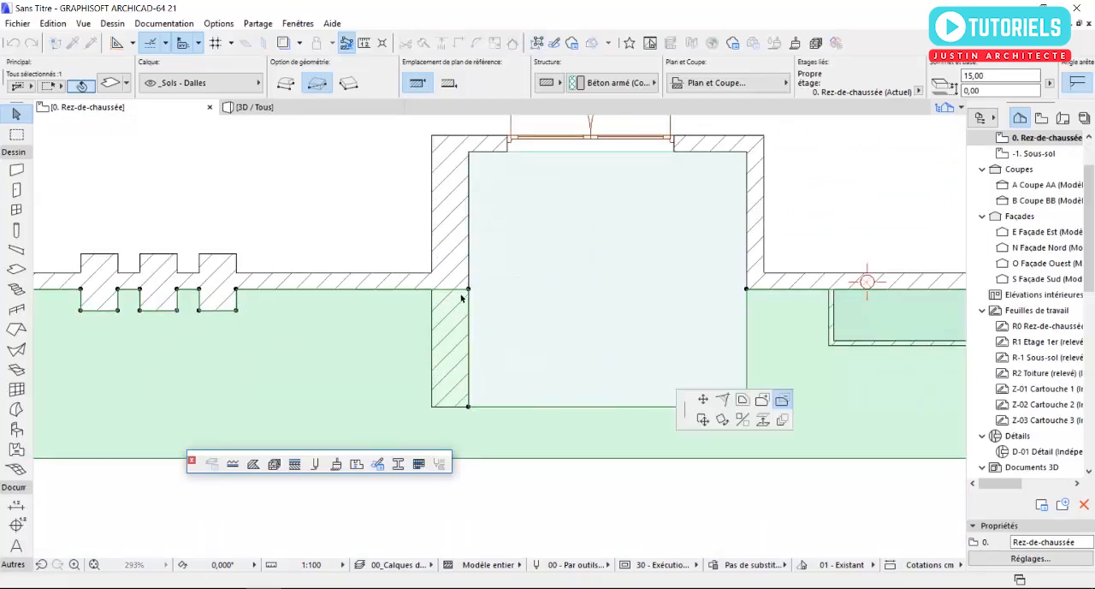
{"action": "left_click", "coordinate": [469, 289]}
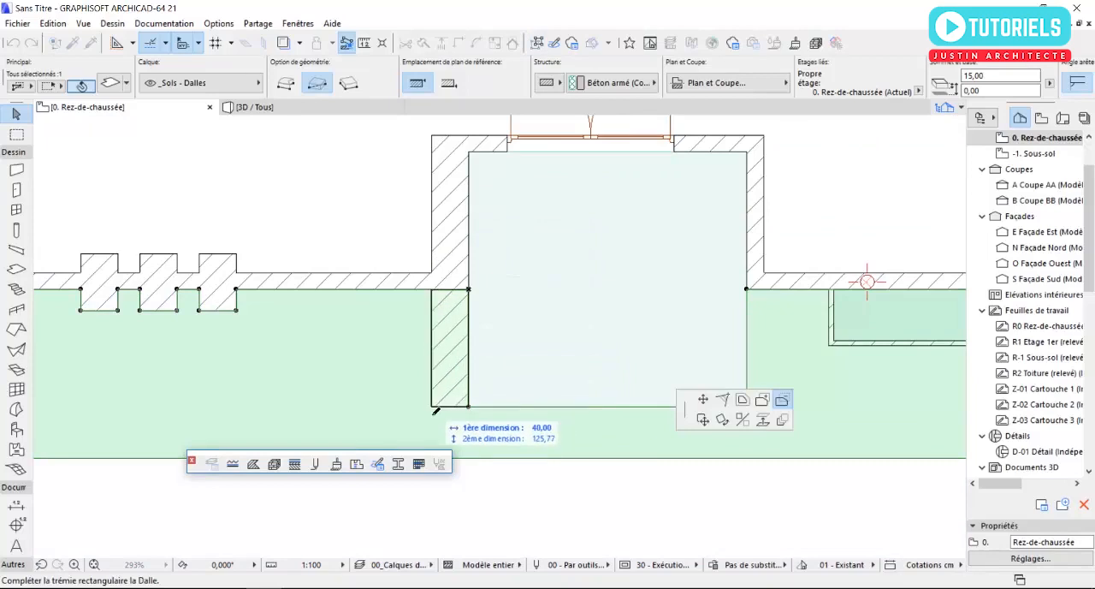
{"action": "left_click", "coordinate": [432, 407]}
{"action": "scroll", "coordinate": [391, 370], "scroll_direction": "down", "scroll_amount": 2}
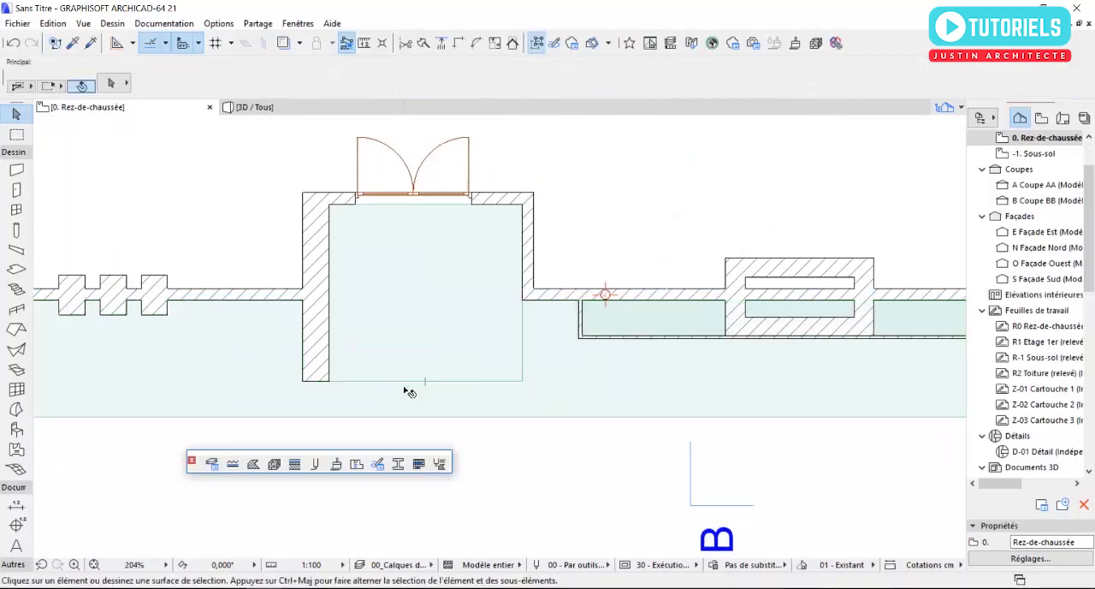
- In the 3D view, apply Etanchéité - Bitume to all surfaces of the south slab and set its thickness to 5 cm
{"action": "key", "text": "F3"}
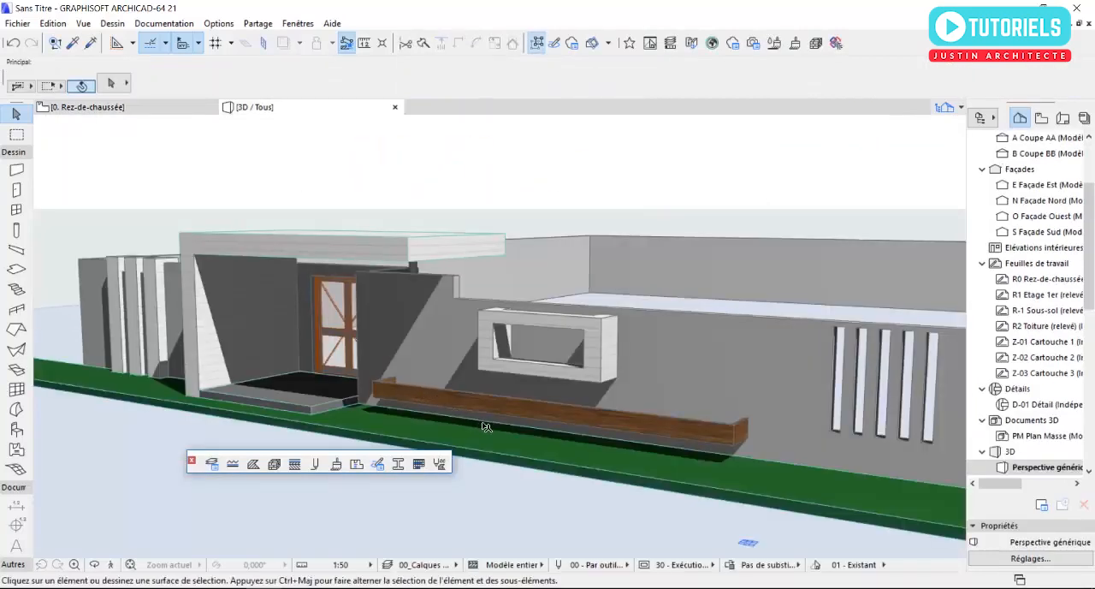
{"action": "middle_click_drag", "start_coordinate": [556, 446], "coordinate": [547, 417]}
{"action": "middle_click_drag", "start_coordinate": [637, 449], "coordinate": [652, 456], "text": "shift"}
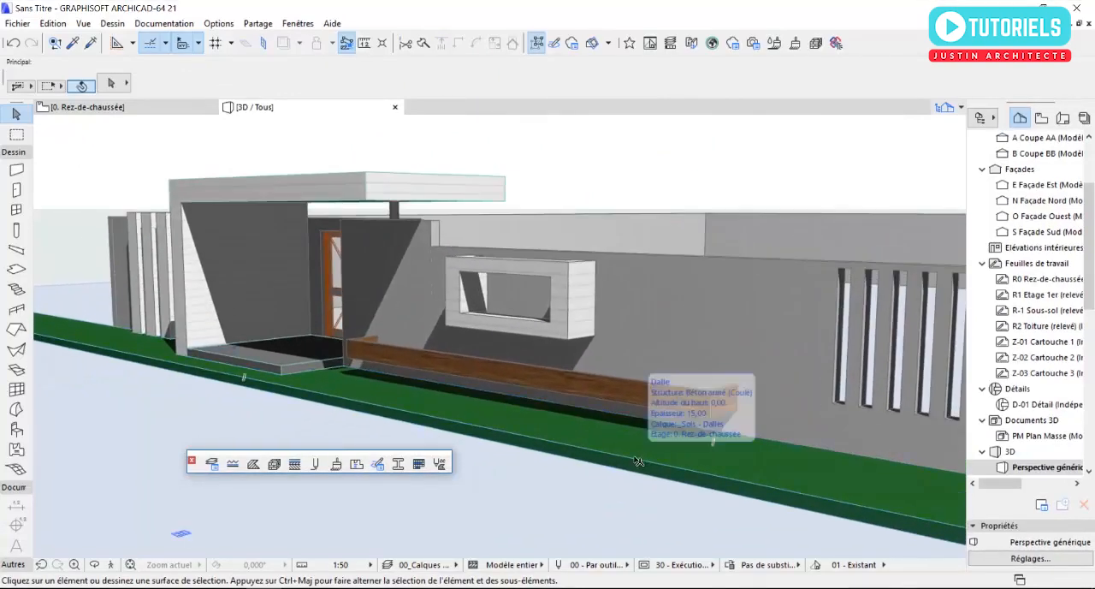
{"action": "left_click", "coordinate": [638, 462]}
{"action": "left_click", "coordinate": [111, 84]}
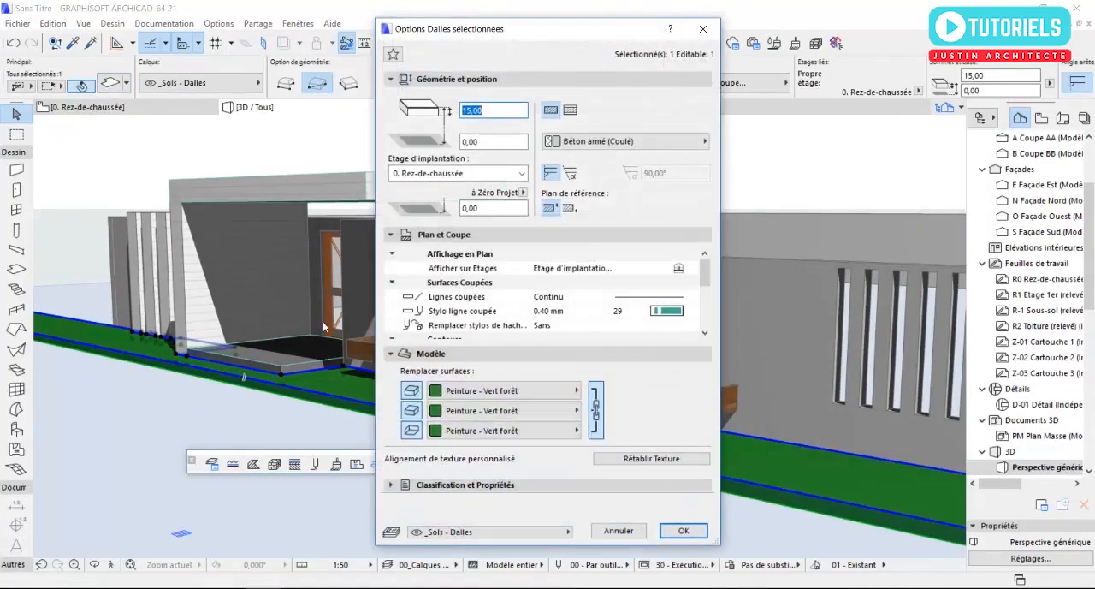
{"action": "left_click", "coordinate": [476, 391]}
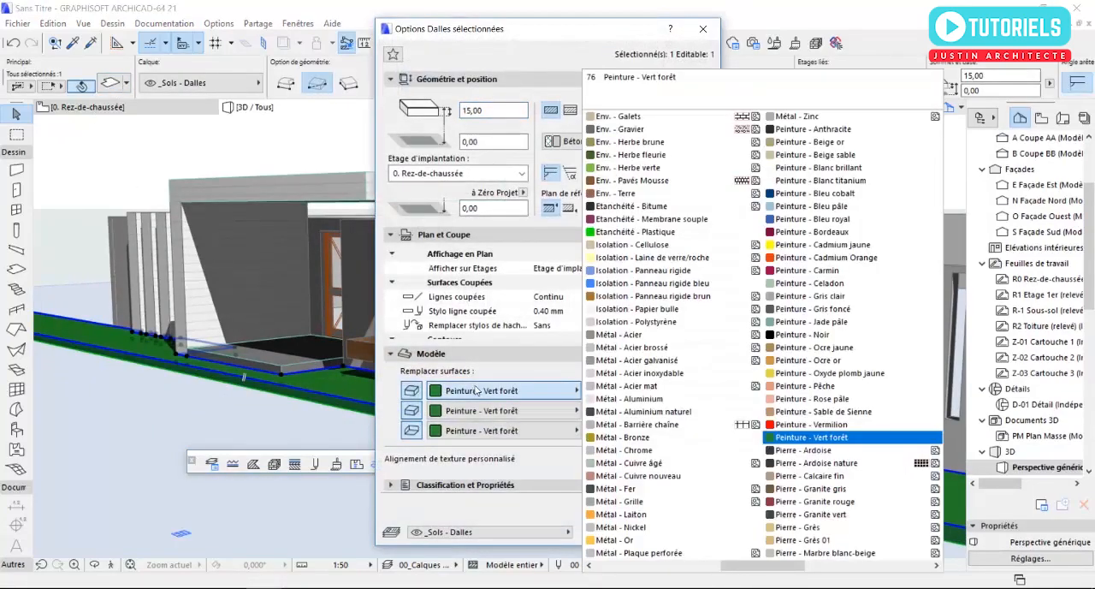
{"action": "left_click", "coordinate": [632, 205]}
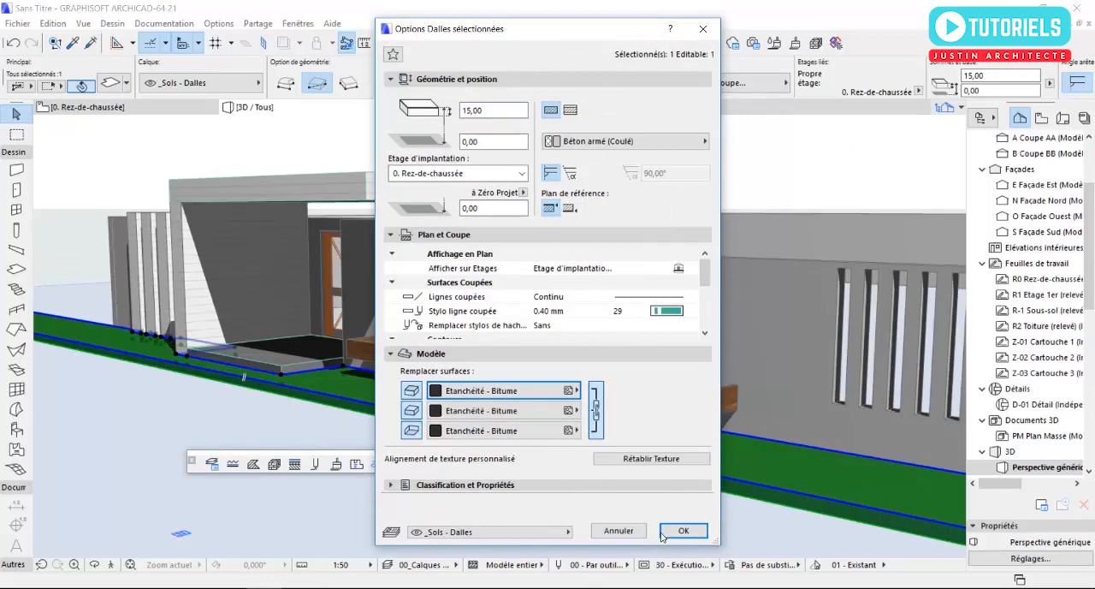
{"action": "left_click", "coordinate": [490, 114]}
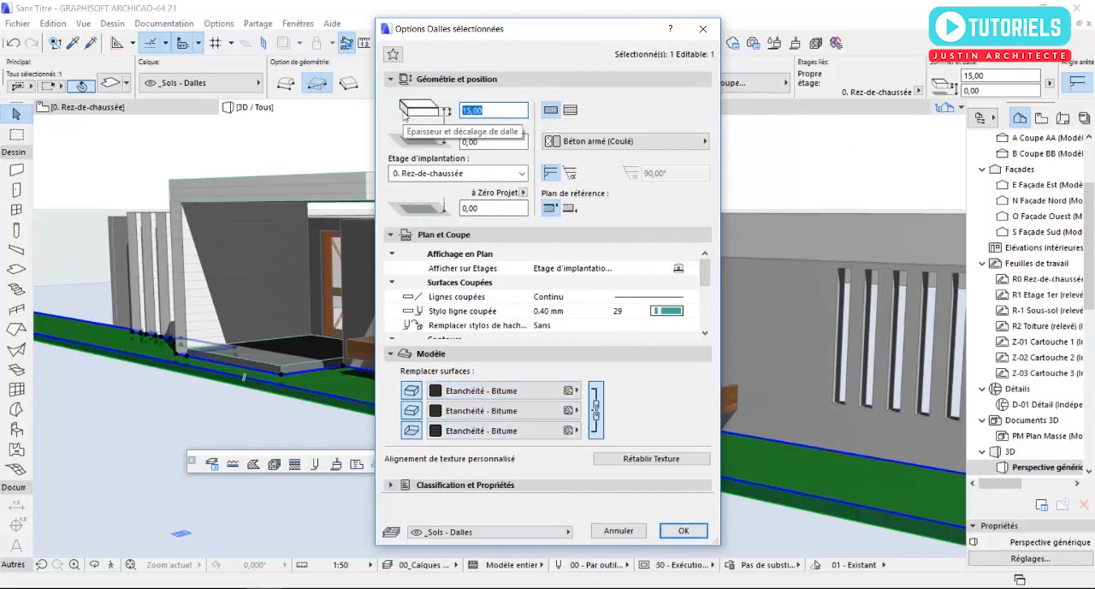
{"action": "type", "text": "5,00"}
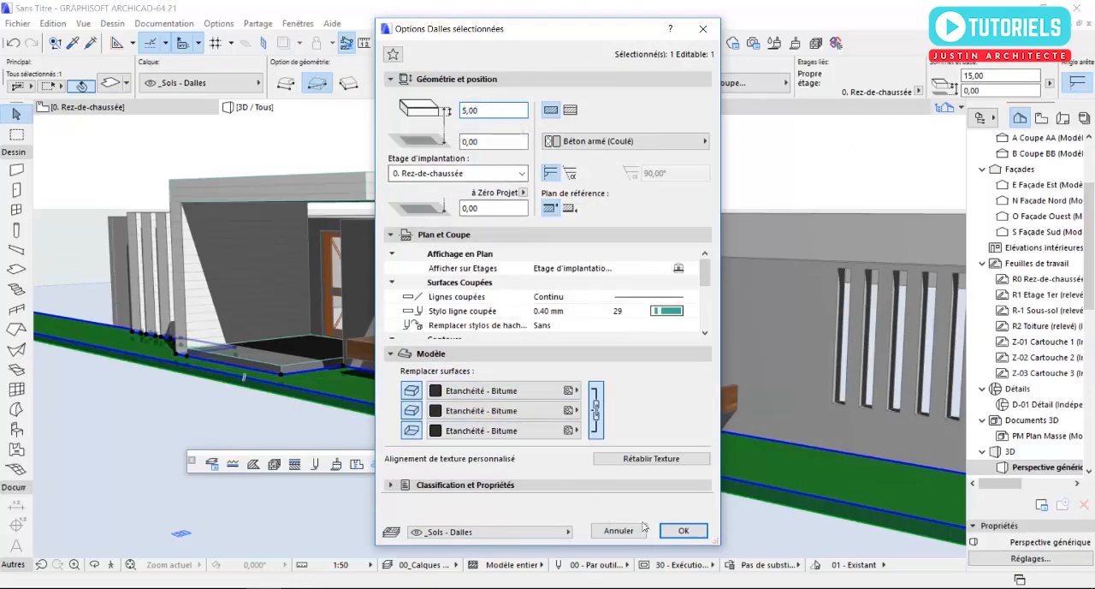
{"action": "left_click", "coordinate": [683, 531]}
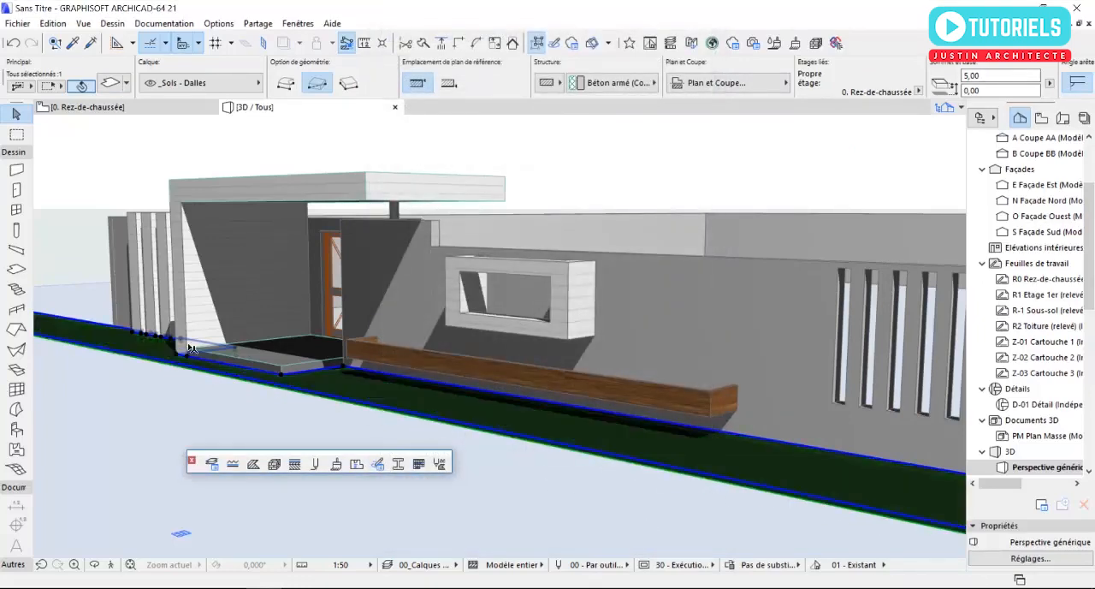
- Examine the south slab, entrance and planter in 3D, and check the surface settings of the slab inside the planter
{"action": "scroll", "coordinate": [195, 342], "scroll_direction": "up", "scroll_amount": 10}
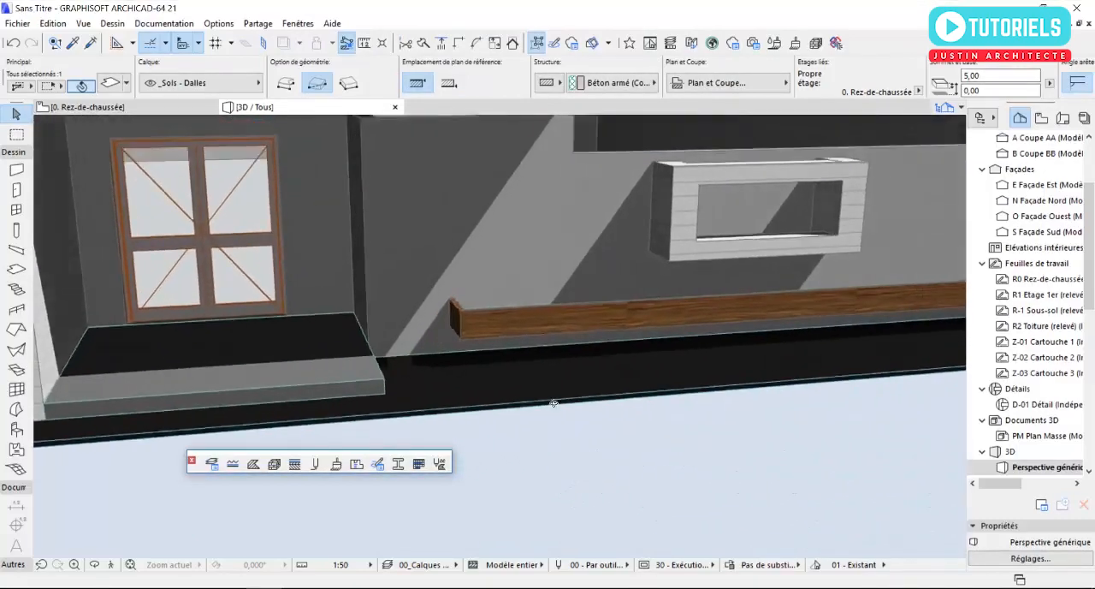
{"action": "scroll", "coordinate": [553, 403], "scroll_direction": "down", "scroll_amount": 3}
{"action": "middle_click_drag", "start_coordinate": [554, 403], "coordinate": [612, 412], "text": "shift"}
{"action": "middle_click_drag", "start_coordinate": [408, 413], "coordinate": [345, 373], "text": "shift"}
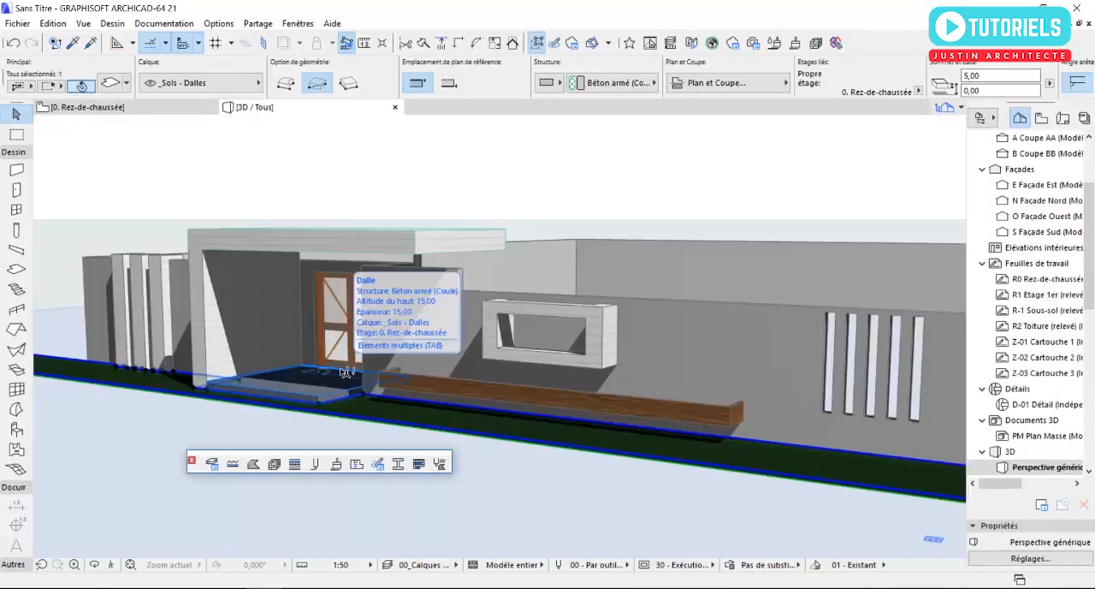
{"action": "scroll", "coordinate": [568, 407], "scroll_direction": "up", "scroll_amount": 5}
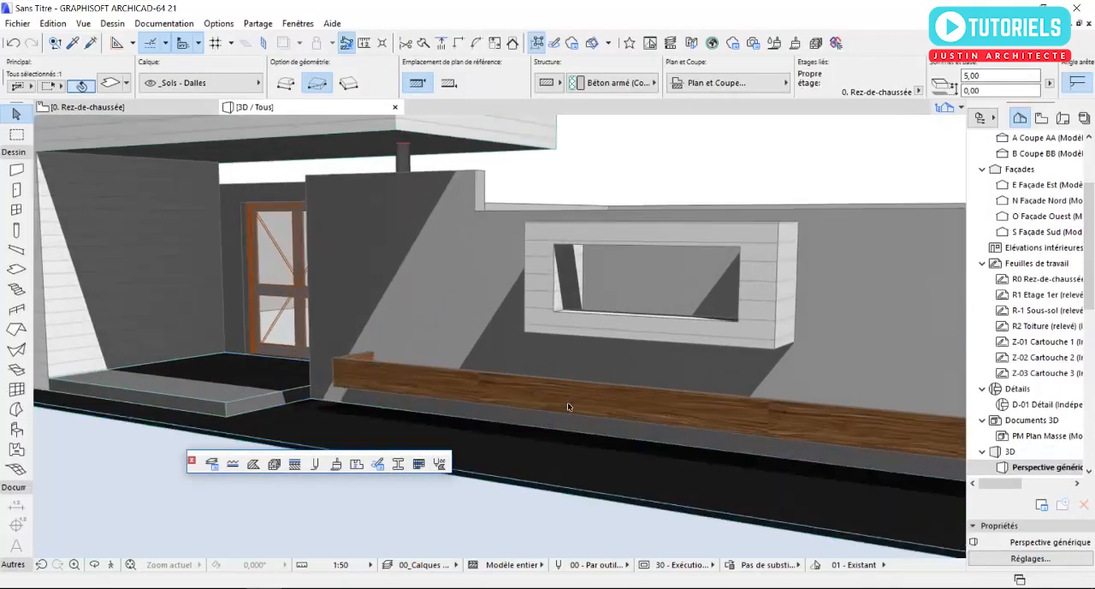
{"action": "middle_click_drag", "start_coordinate": [568, 406], "coordinate": [579, 477], "text": "shift"}
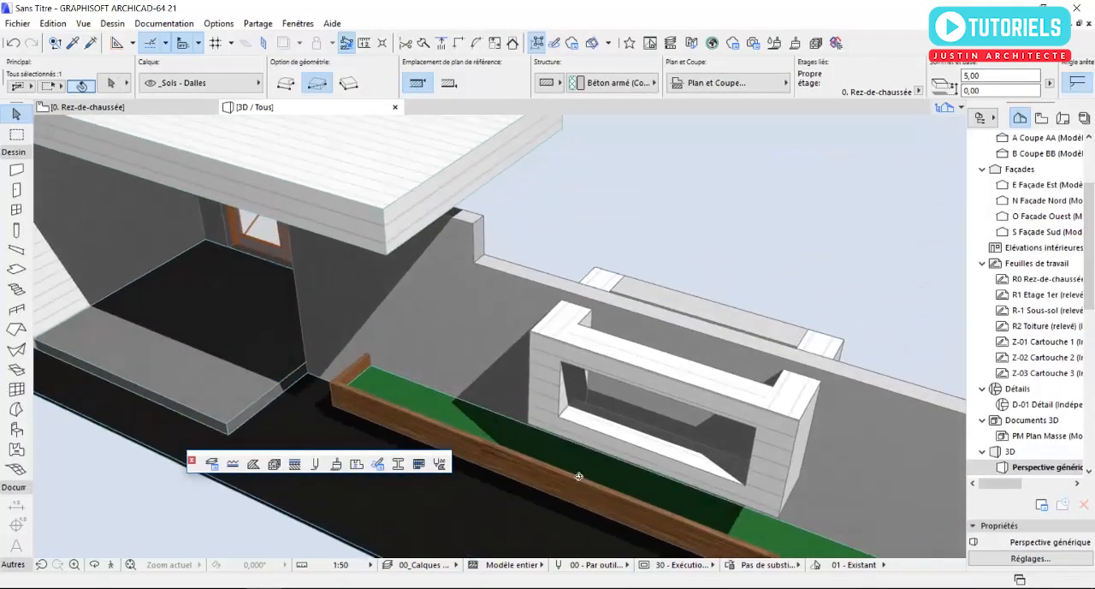
{"action": "key", "text": "Escape"}
{"action": "left_click", "coordinate": [370, 382]}
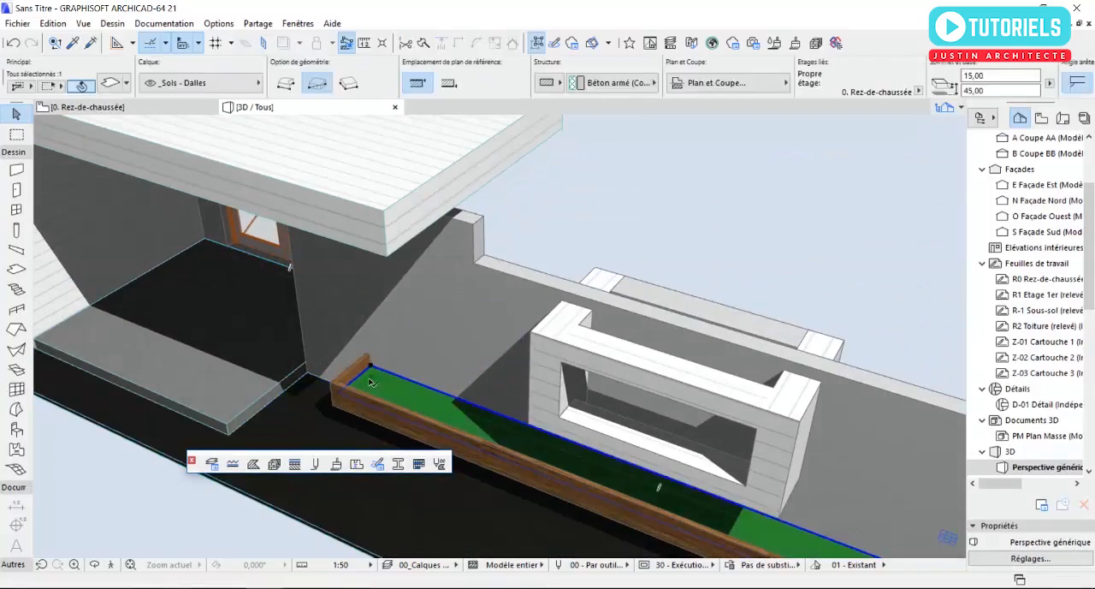
{"action": "left_click", "coordinate": [114, 83]}
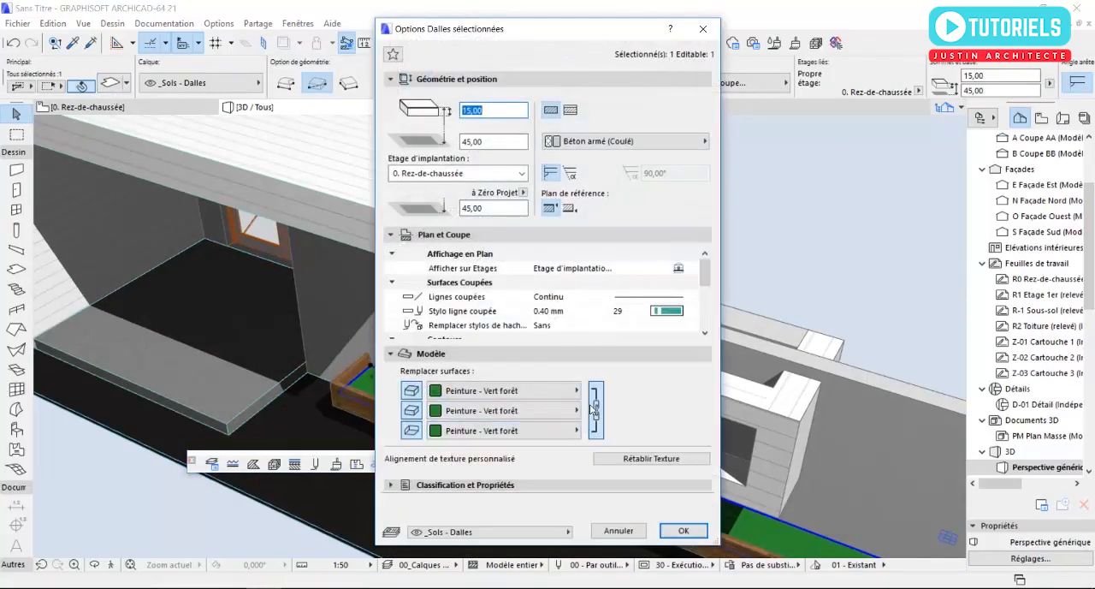
{"action": "left_click", "coordinate": [619, 530]}
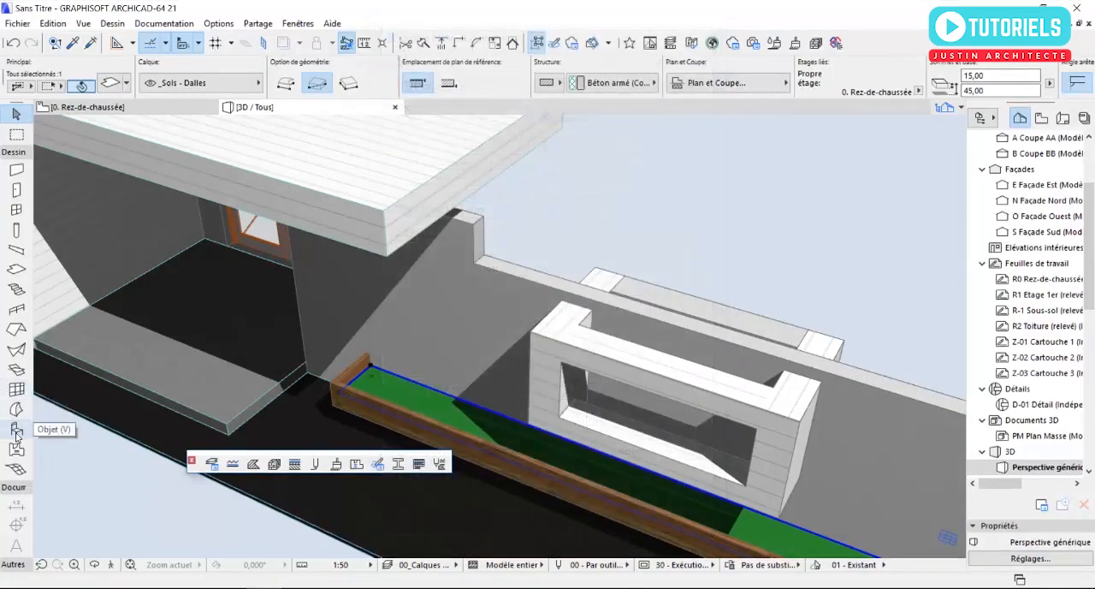
- Choose Modèle herbe 21 from the Jardin 21 library folder as the default object, keeping its default dimensions
{"action": "double_click", "coordinate": [16, 429]}
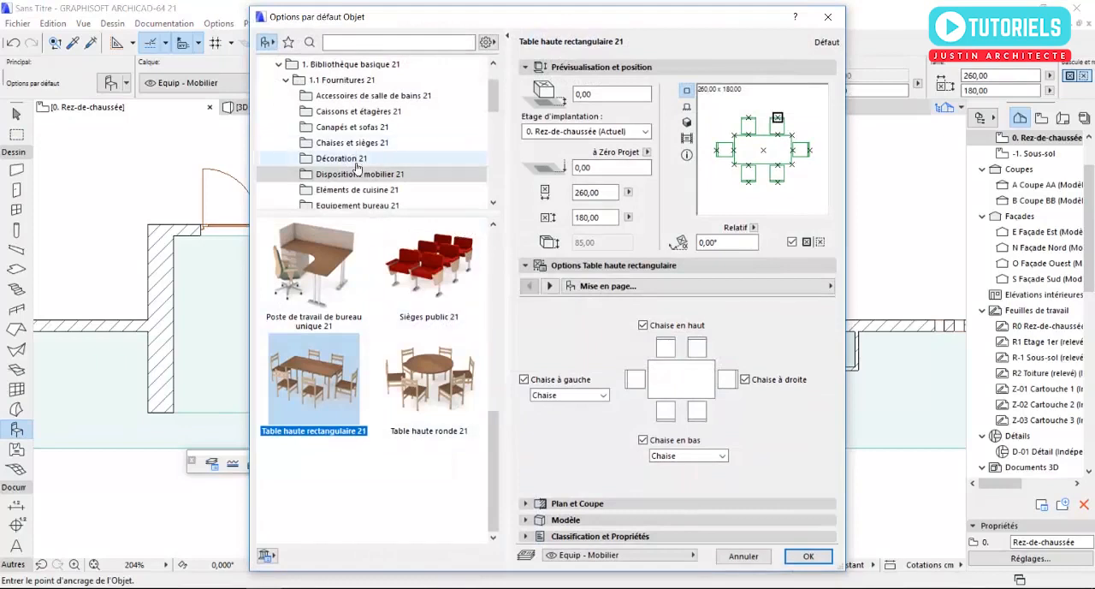
{"action": "left_click", "coordinate": [288, 82]}
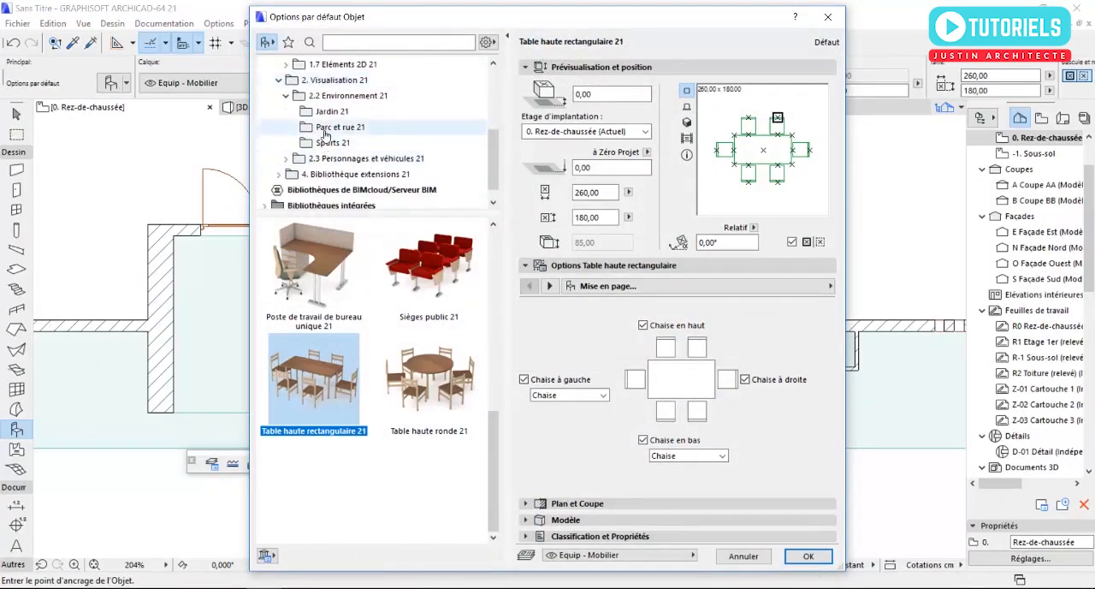
{"action": "left_click", "coordinate": [326, 112]}
{"action": "scroll", "coordinate": [314, 405], "scroll_direction": "down", "scroll_amount": 6}
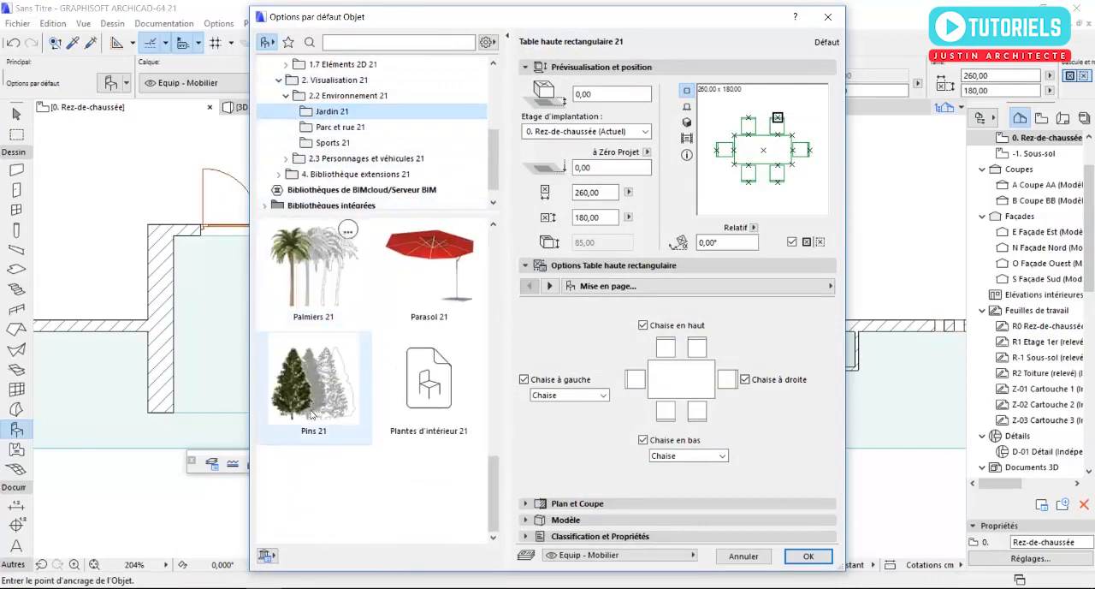
{"action": "scroll", "coordinate": [314, 405], "scroll_direction": "up", "scroll_amount": 3}
{"action": "left_click", "coordinate": [314, 267]}
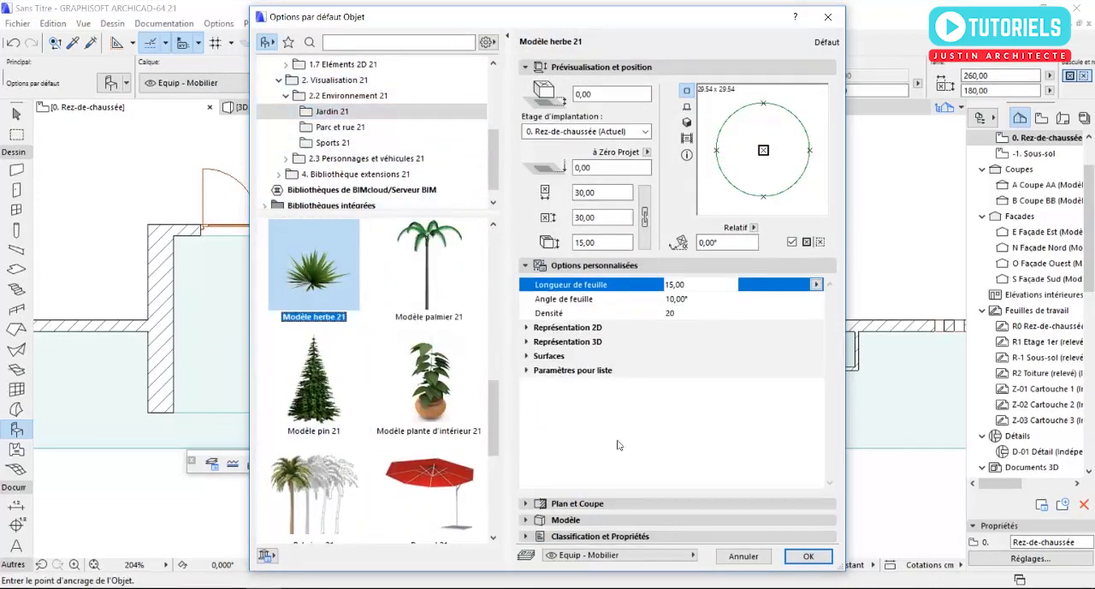
{"action": "left_click", "coordinate": [807, 555]}
- Place one grass plant in the planter's end nearest the entrance and enlarge its diameter to about 50 cm
{"action": "scroll", "coordinate": [455, 363], "scroll_direction": "up", "scroll_amount": 3}
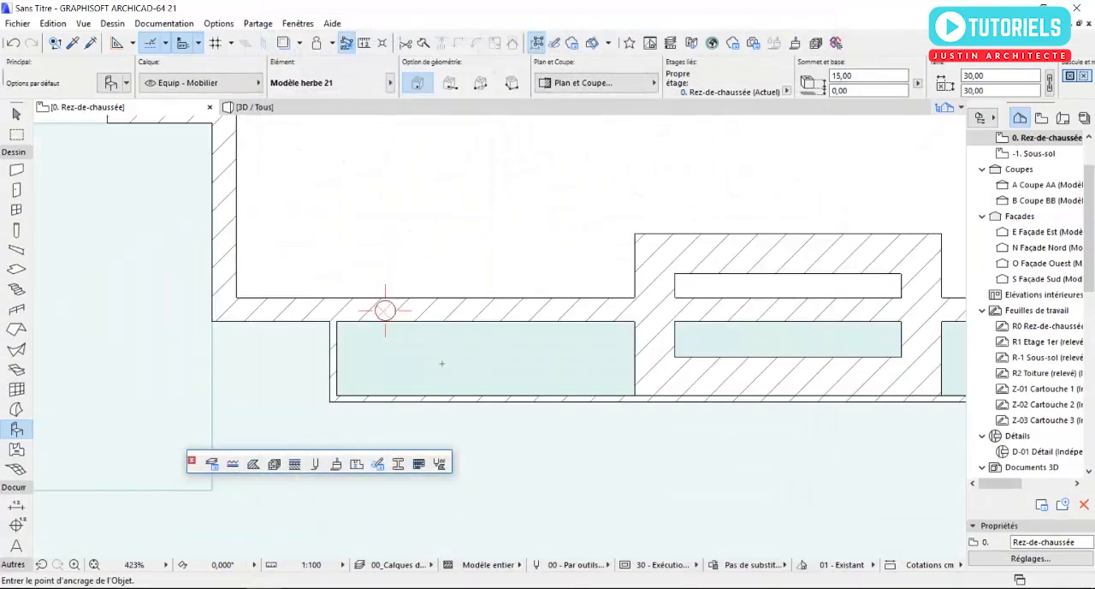
{"action": "left_click", "coordinate": [407, 365]}
{"action": "key", "text": "Escape"}
{"action": "left_click", "coordinate": [408, 365]}
{"action": "left_click", "coordinate": [424, 361]}
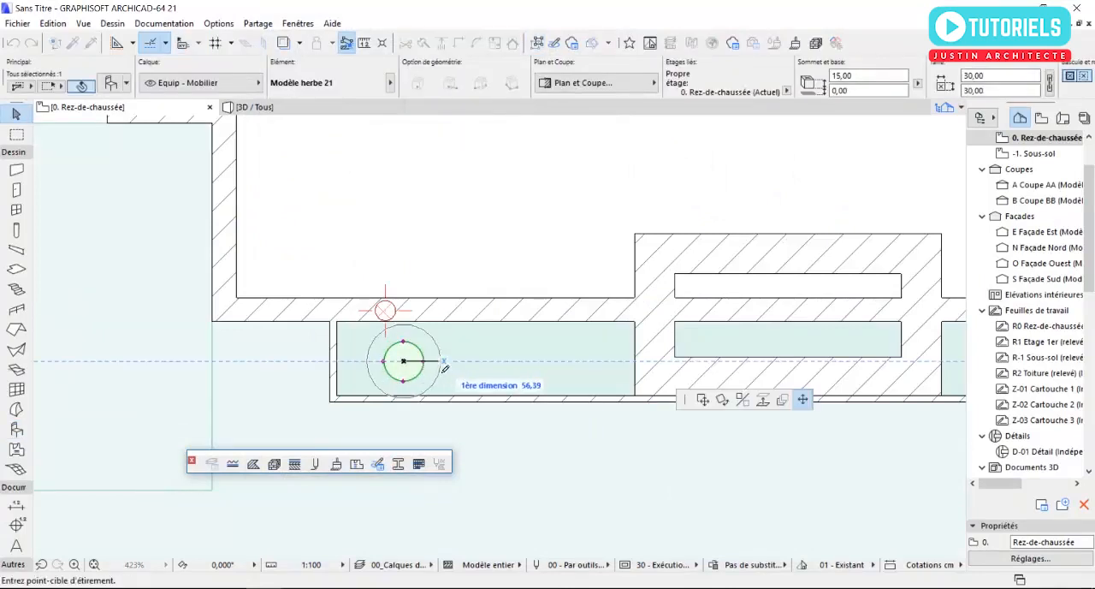
{"action": "left_click", "coordinate": [437, 370]}
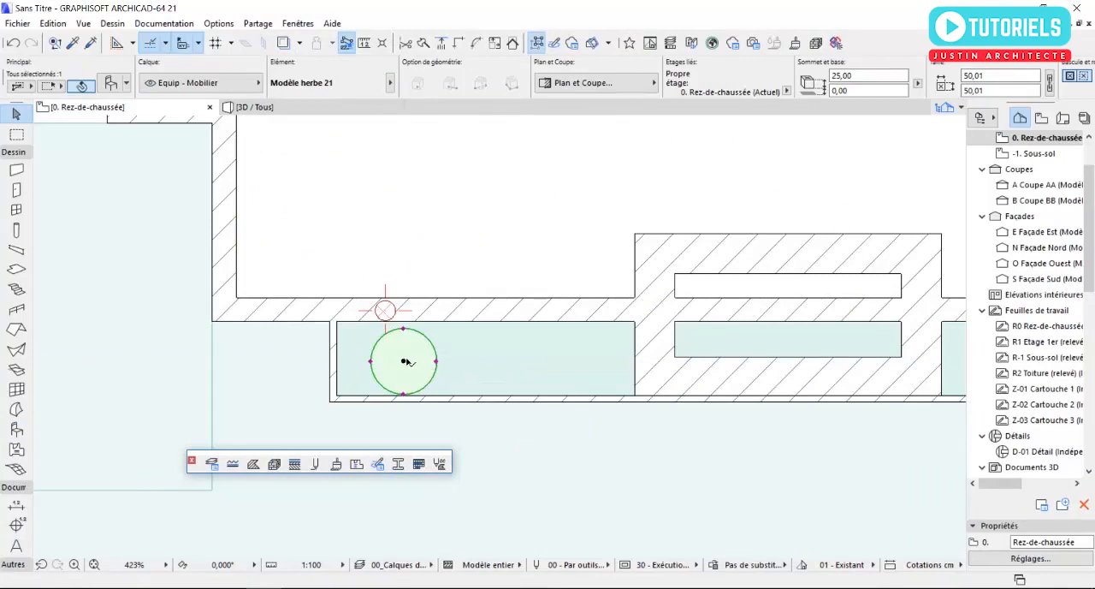
- Make six copies of the grass plant in a straight row along the length of the planter
{"action": "left_click", "coordinate": [404, 361]}
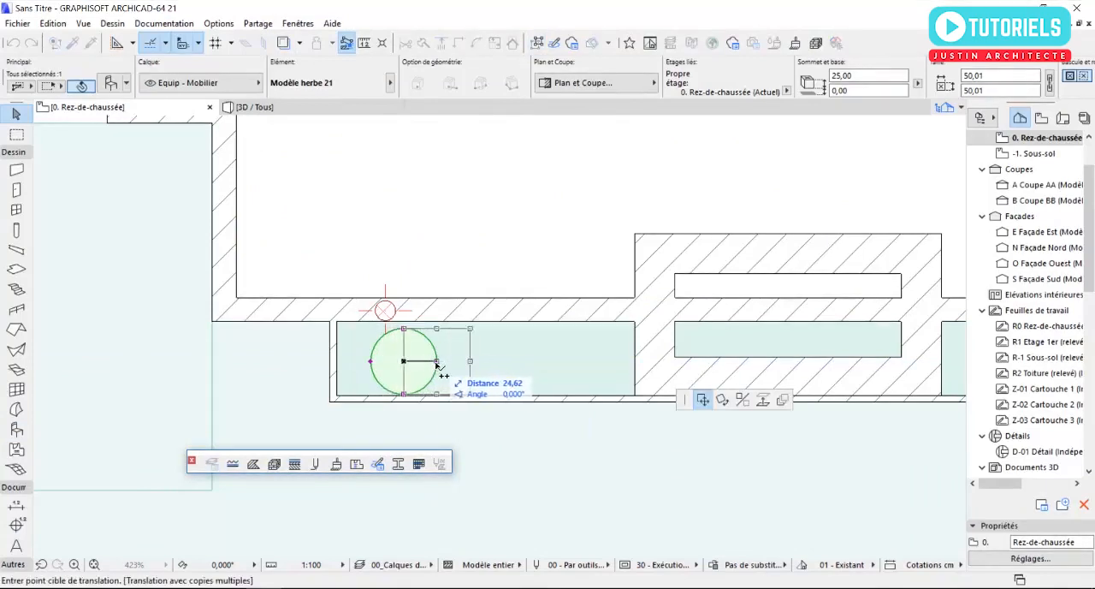
{"action": "left_click", "coordinate": [512, 364]}
{"action": "middle_click_drag", "start_coordinate": [648, 381], "coordinate": [459, 382]}
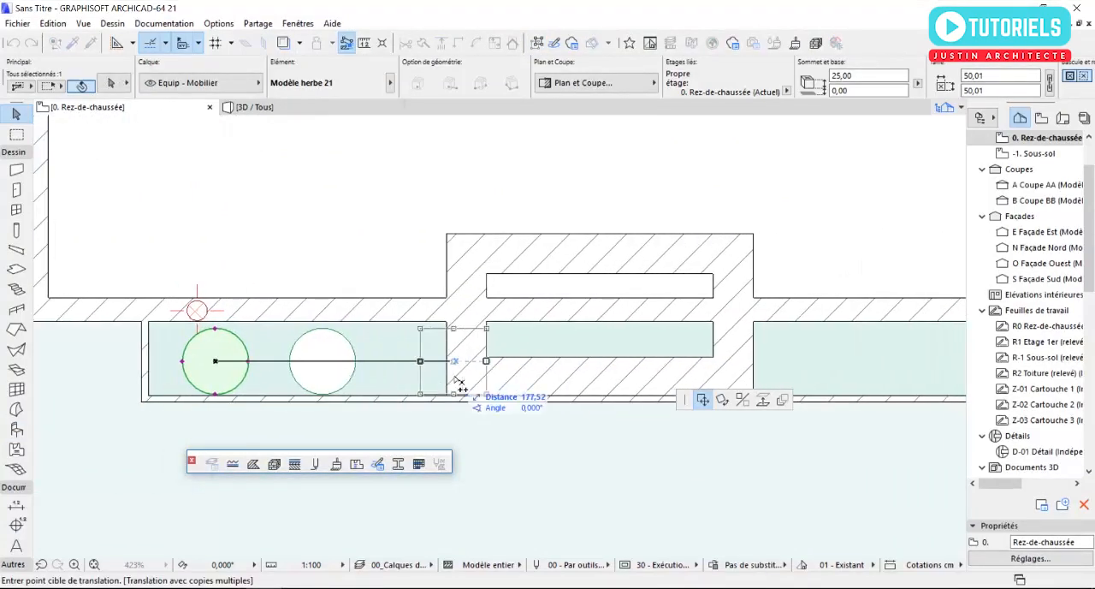
{"action": "left_click", "coordinate": [445, 360]}
{"action": "middle_click_drag", "start_coordinate": [596, 373], "coordinate": [420, 363]}
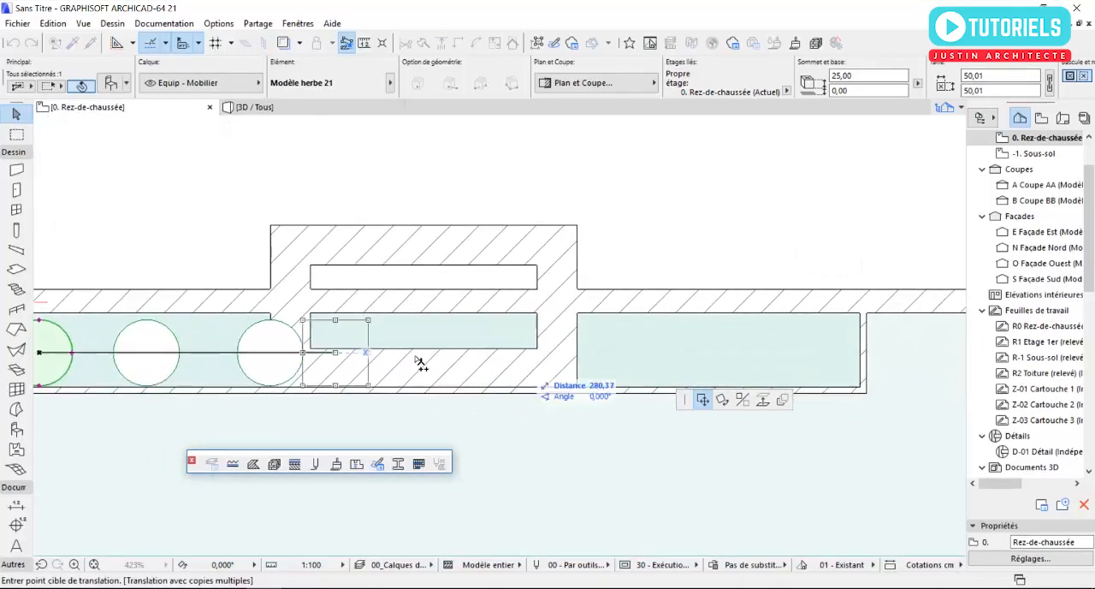
{"action": "left_click", "coordinate": [408, 355]}
{"action": "double_click", "coordinate": [548, 355]}
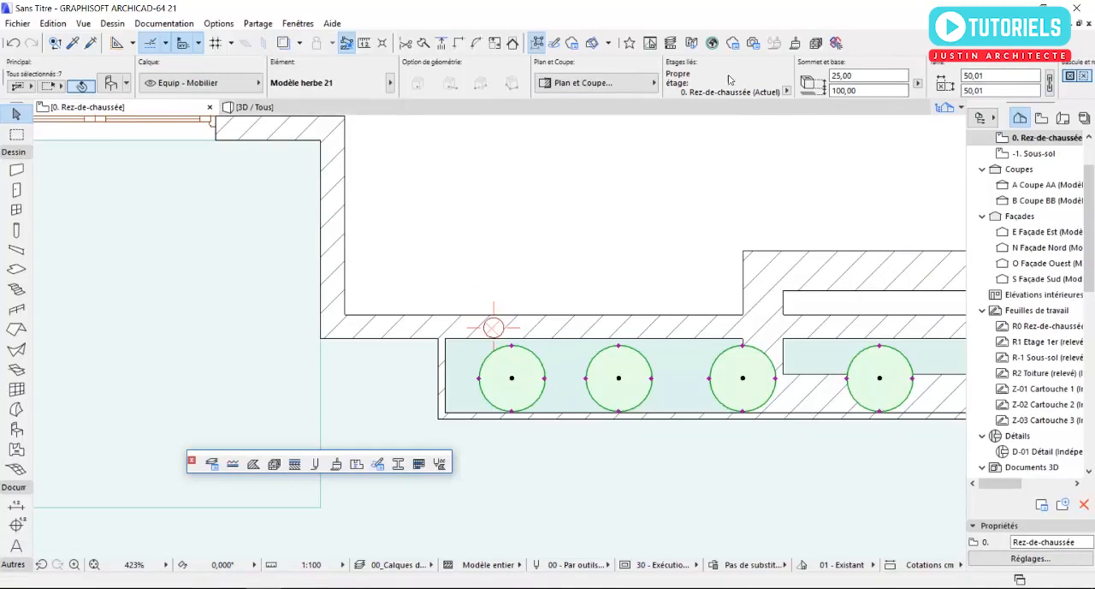
- Set the base elevation of all seven grass plants to 50 cm and display them in the 3D view
{"action": "left_click", "coordinate": [857, 92]}
{"action": "type", "text": "50"}
{"action": "key", "text": "F3"}
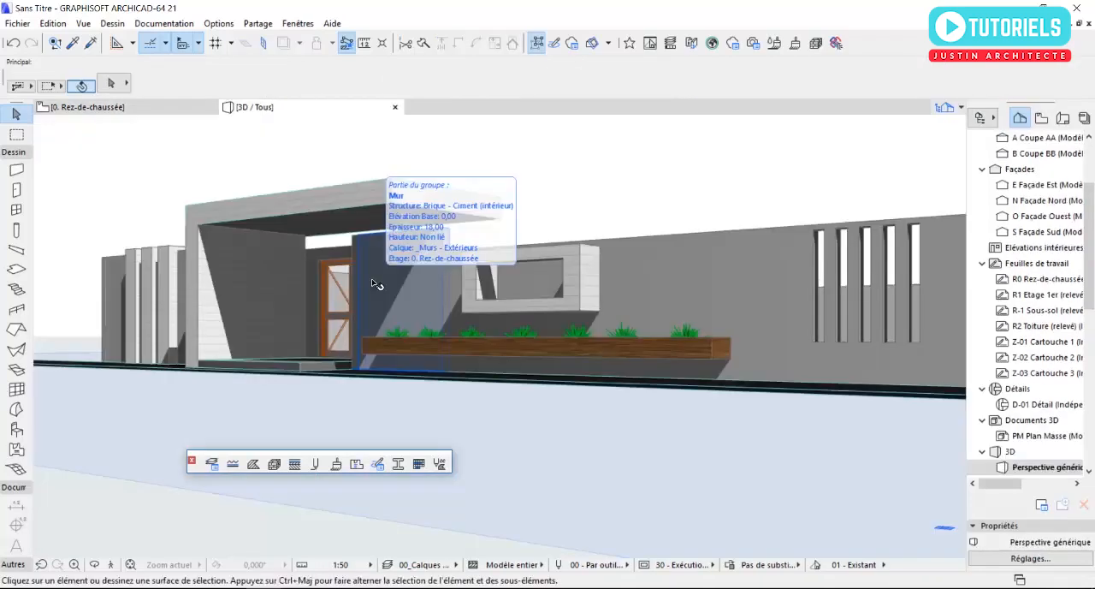